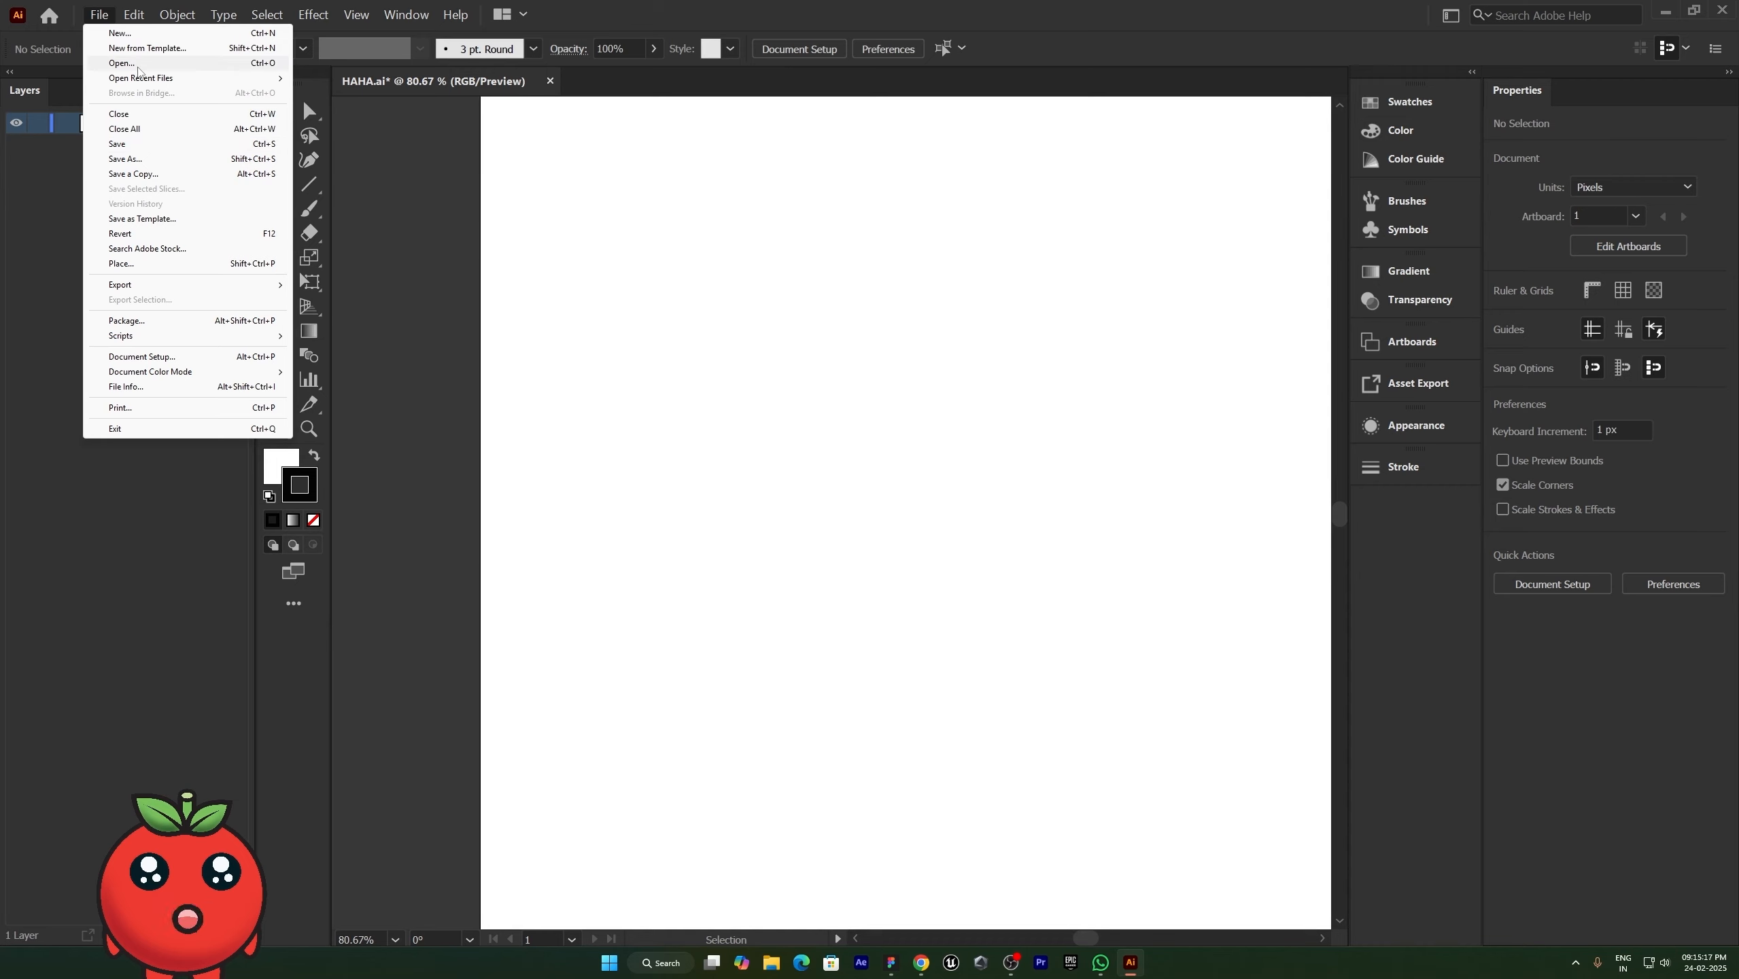
Step: Bring up the New Document settings to review the recent presets and close them without creating a document
left_click(183, 34)
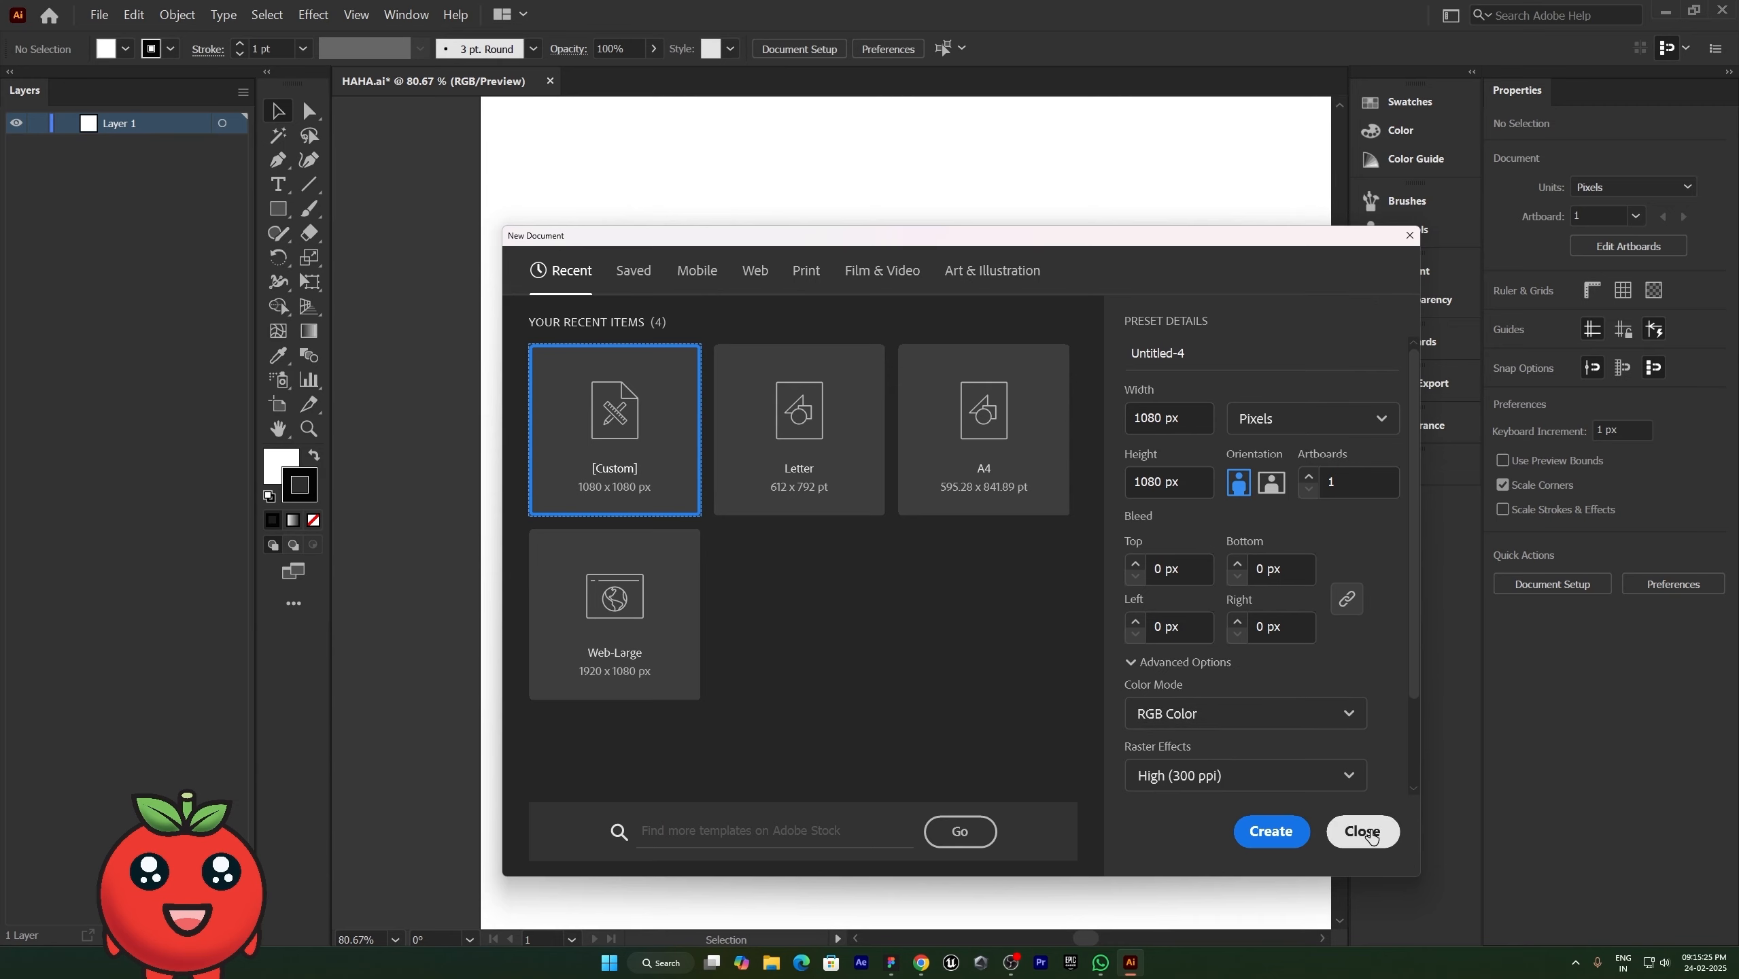
left_click(1362, 831)
Step: Create a document from the CD Print Items blank template, dismissing the missing-fonts notice, and close that document
left_click(99, 14)
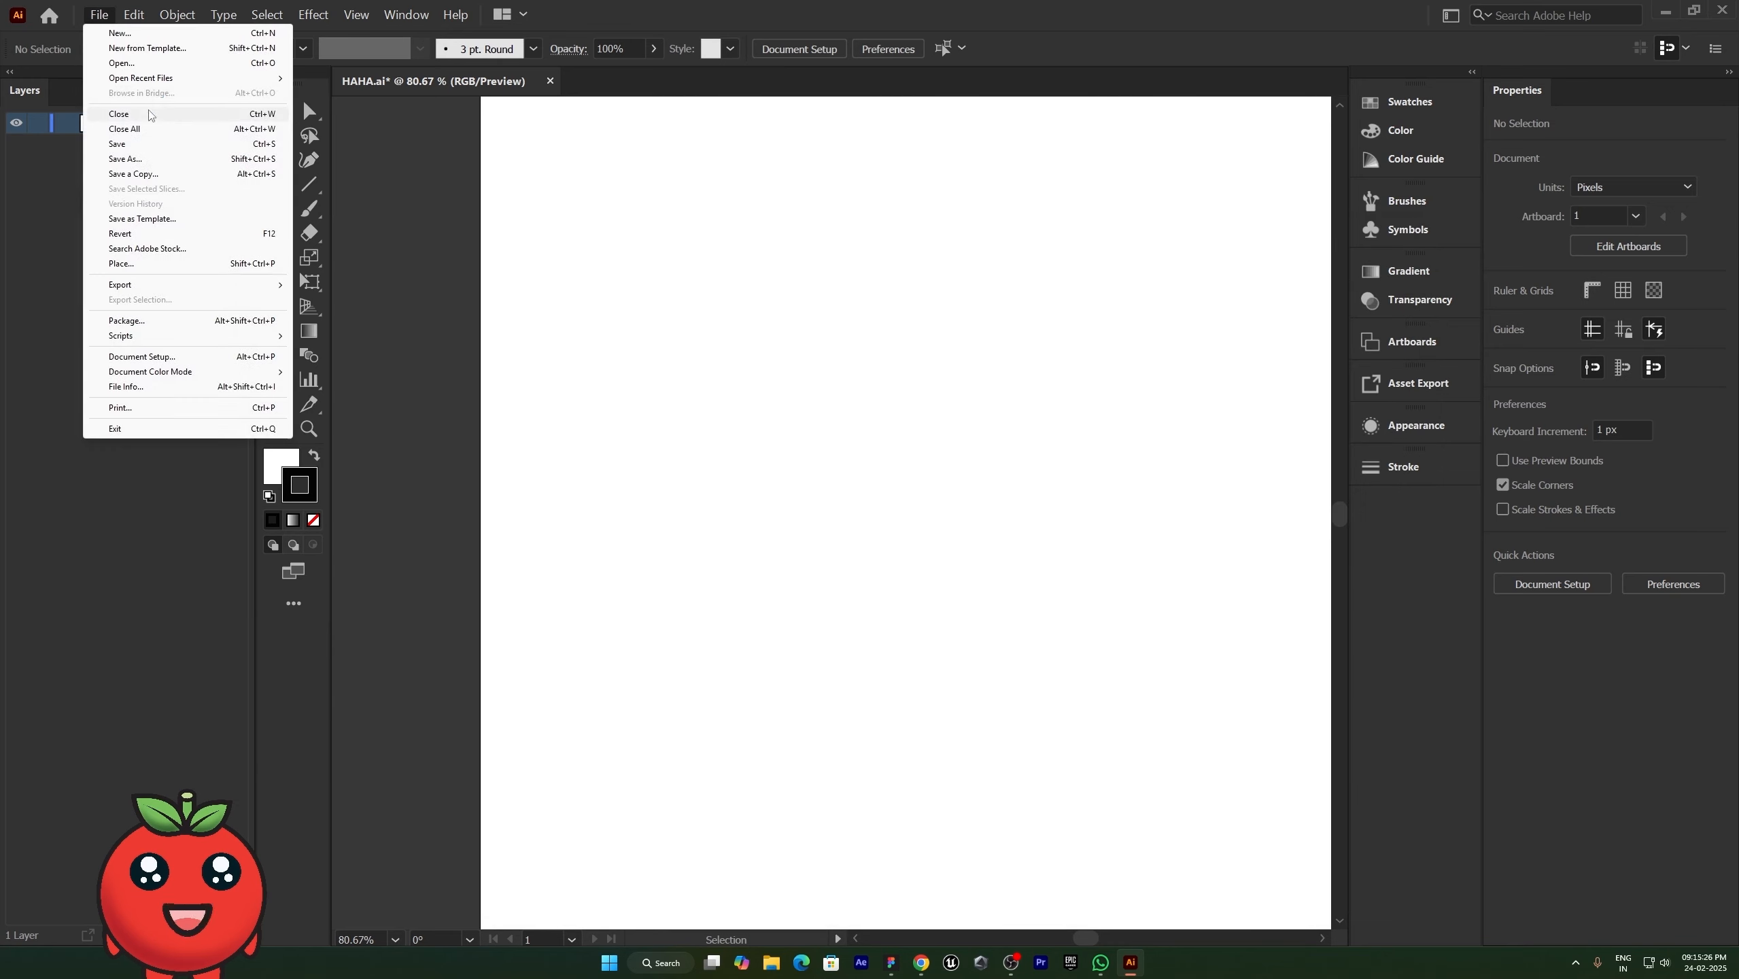
left_click(145, 48)
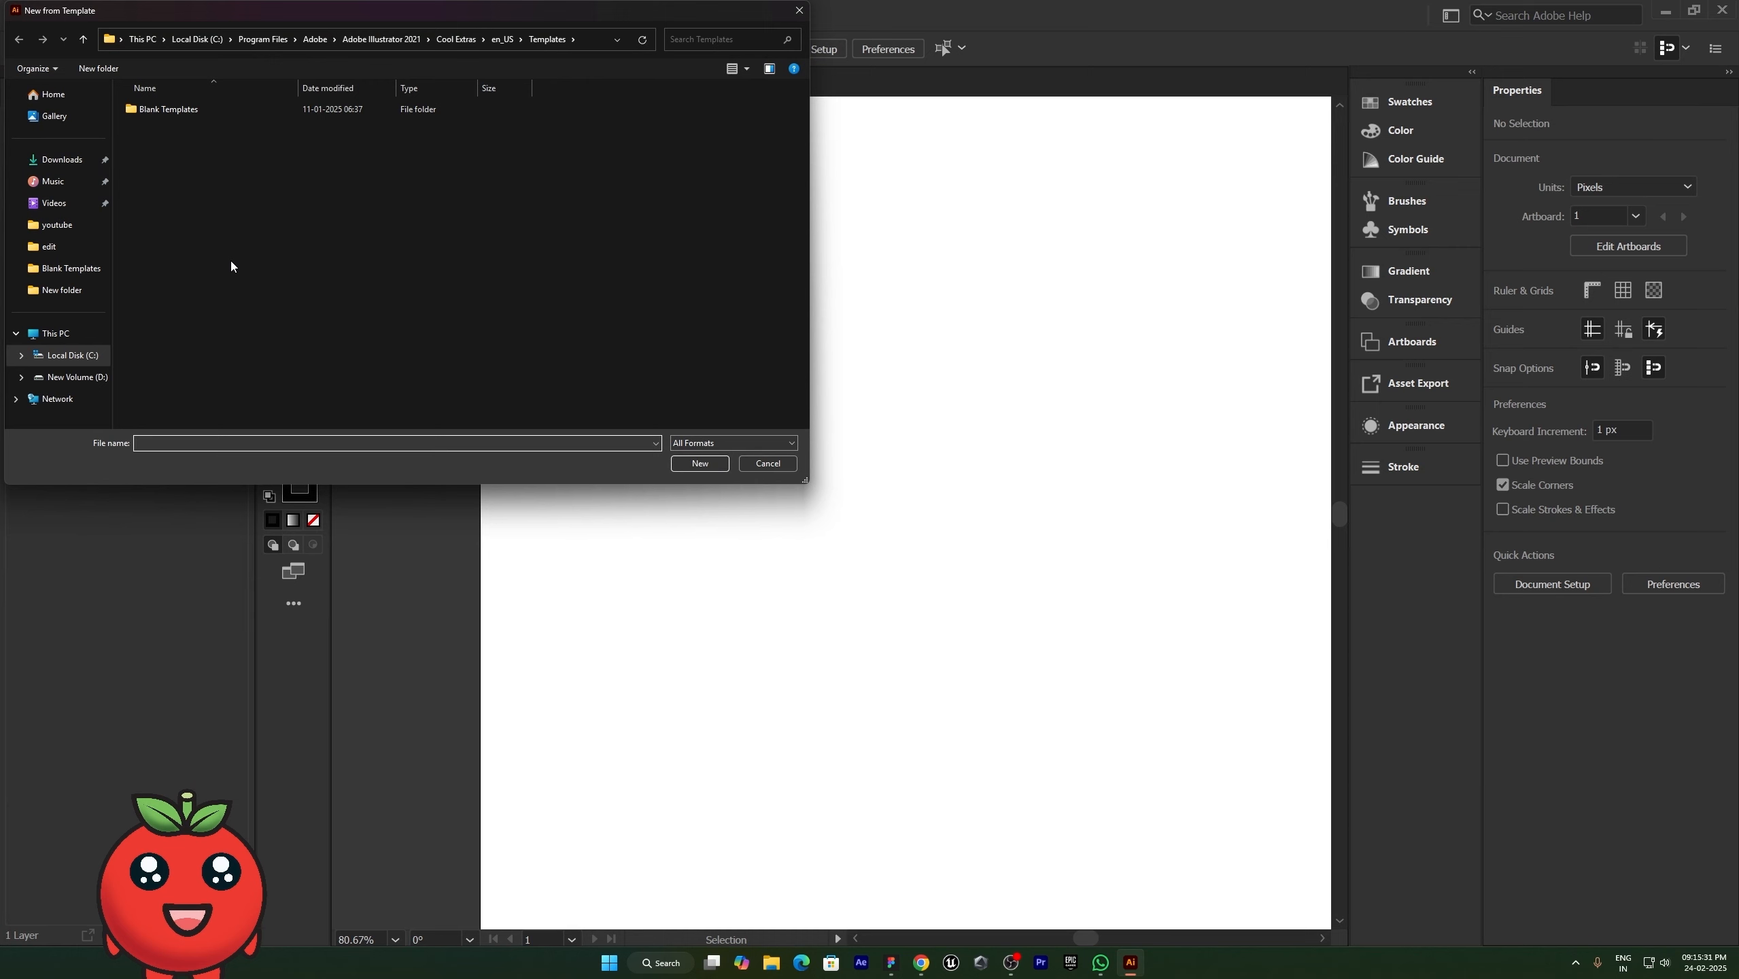
double_click(209, 107)
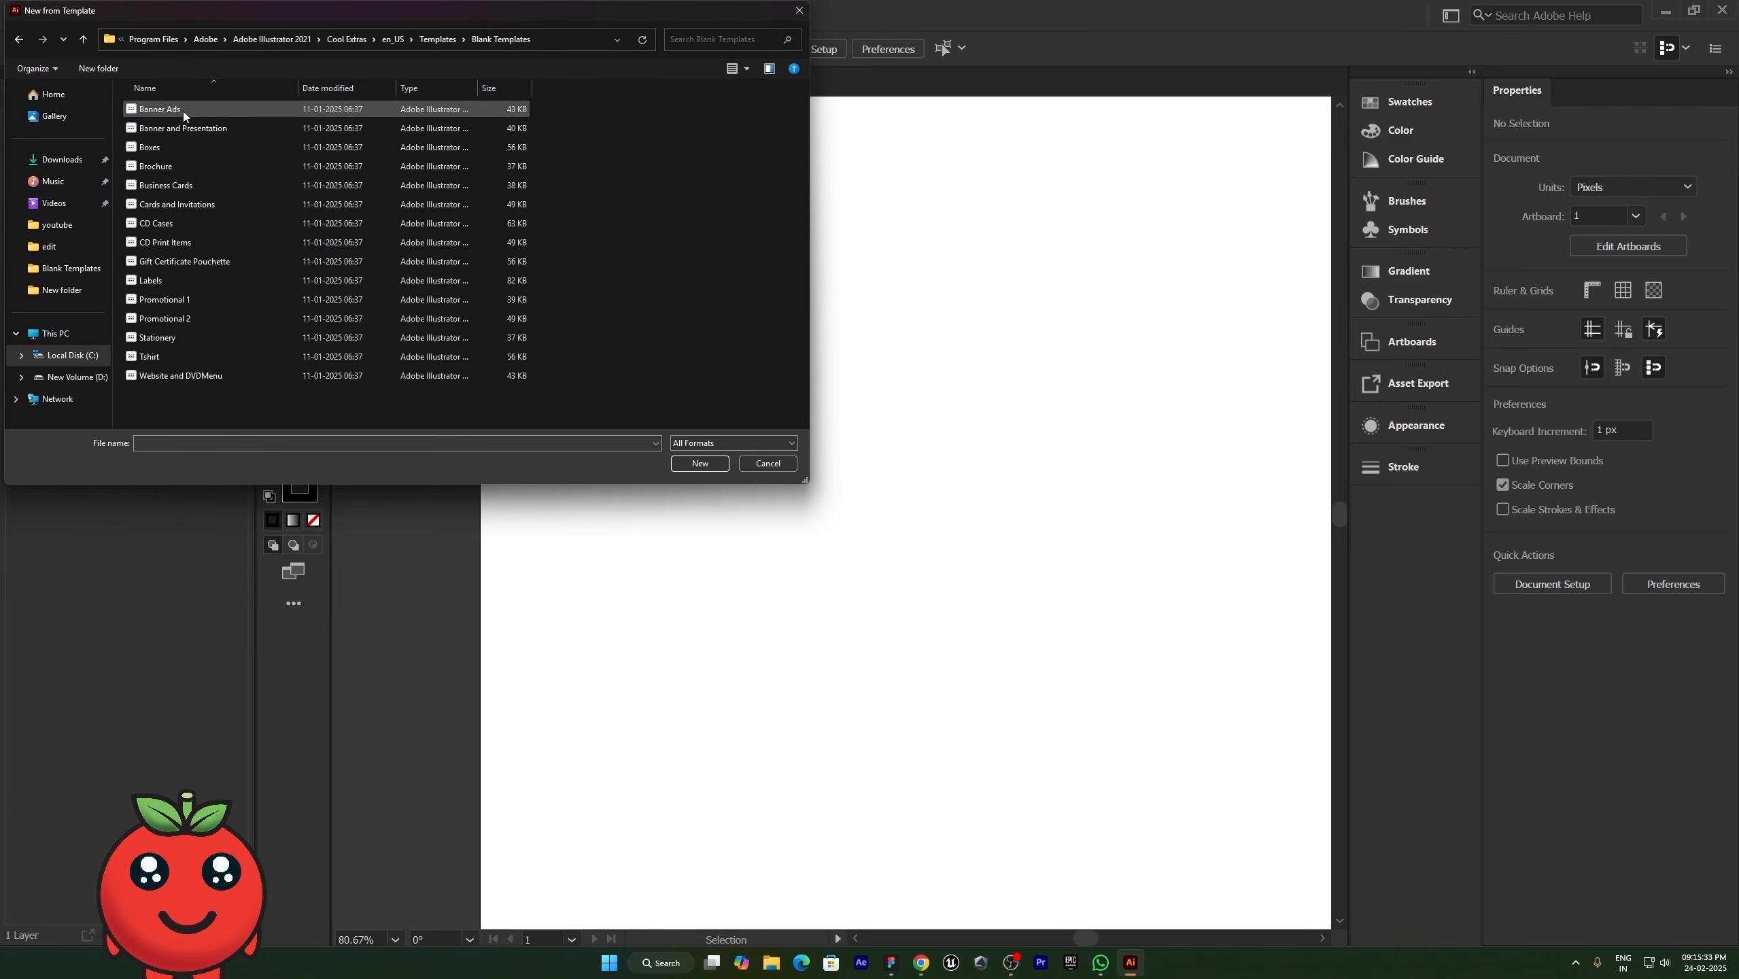
left_click(188, 245)
double_click(188, 245)
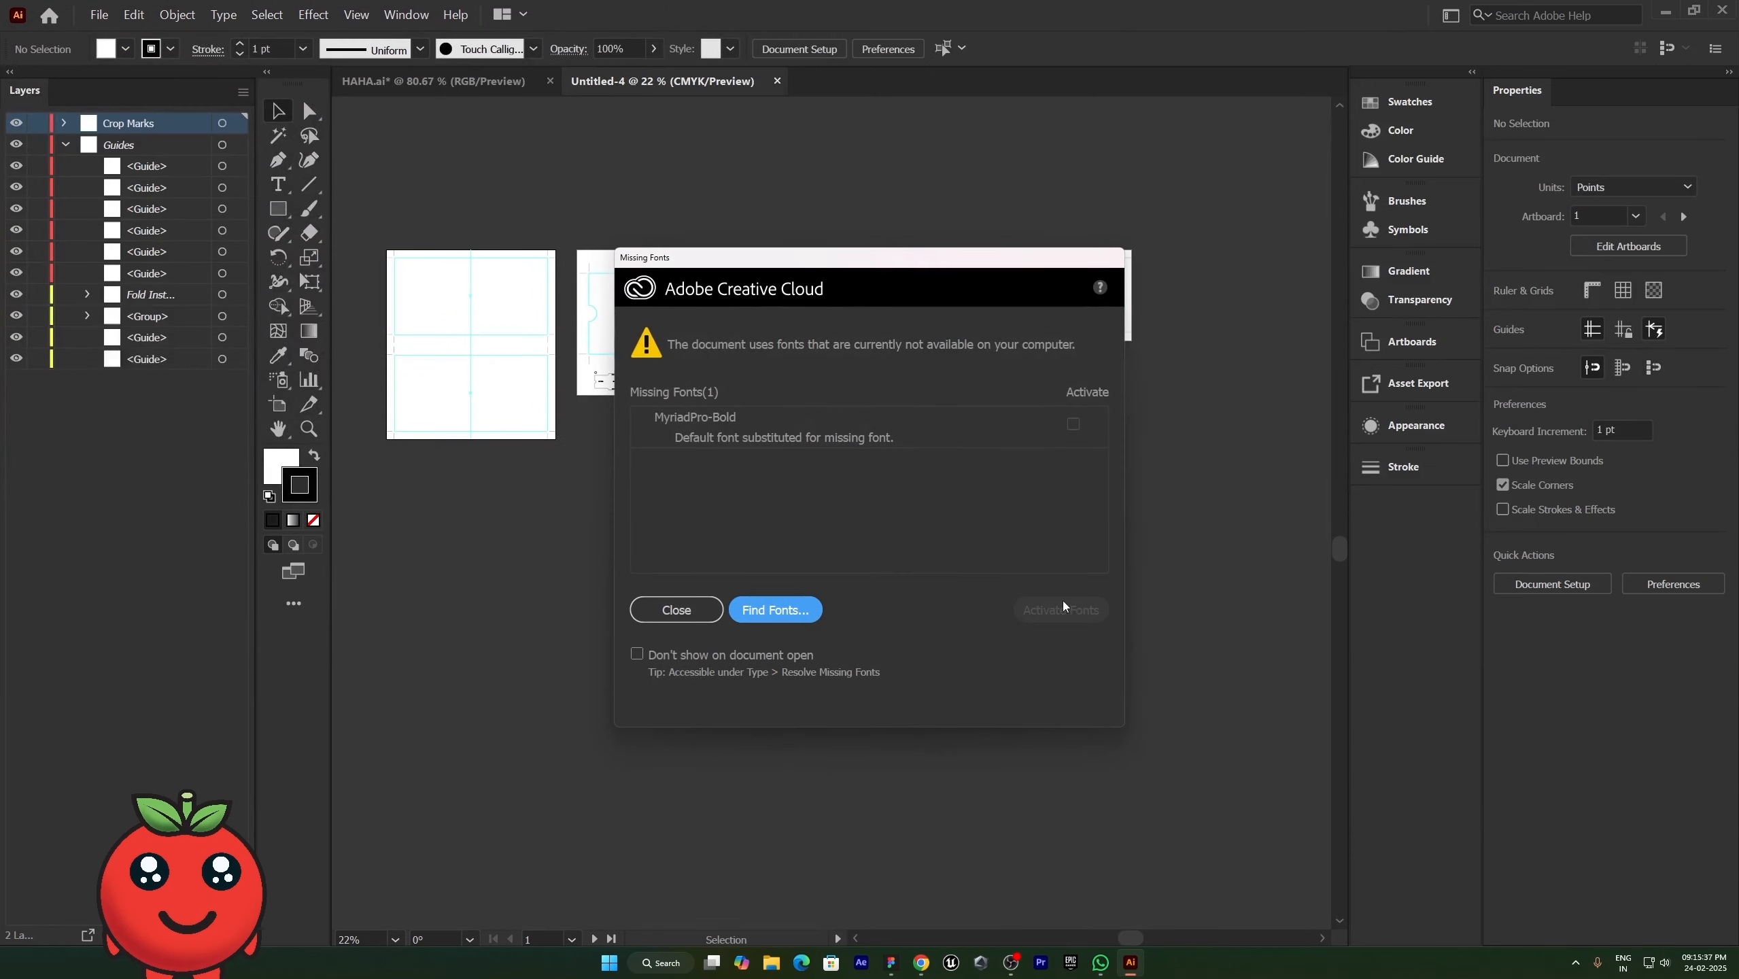
left_click(677, 609)
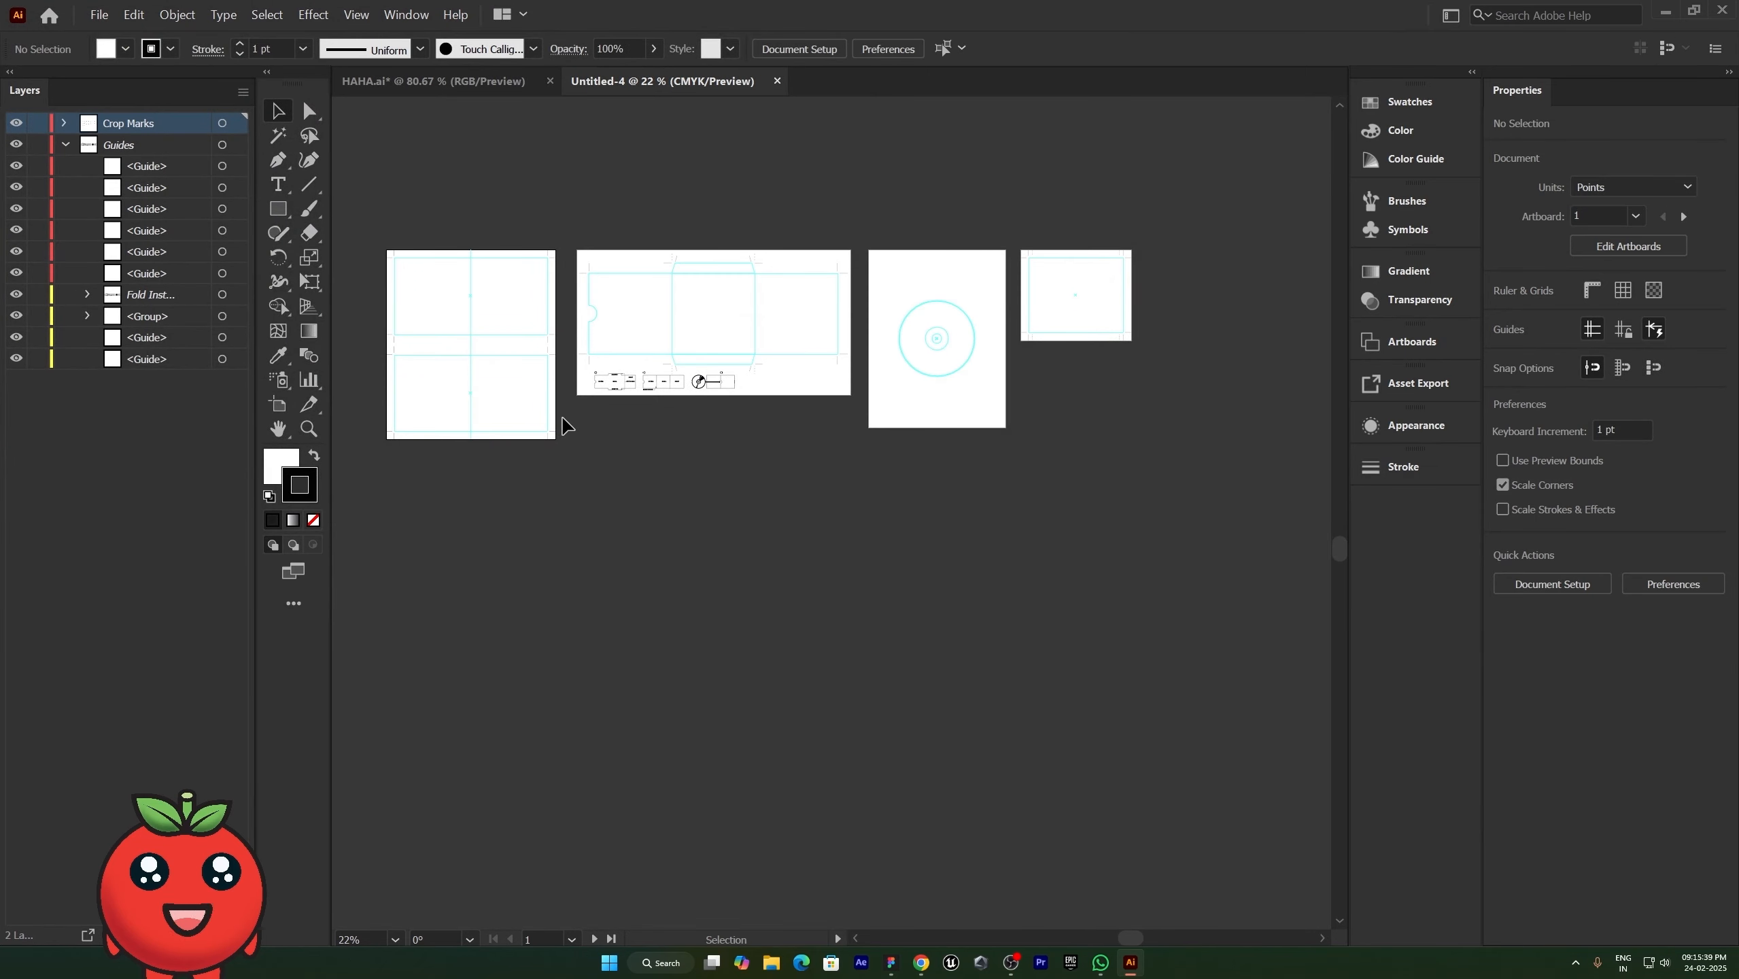
left_click_drag(588, 422, 664, 460)
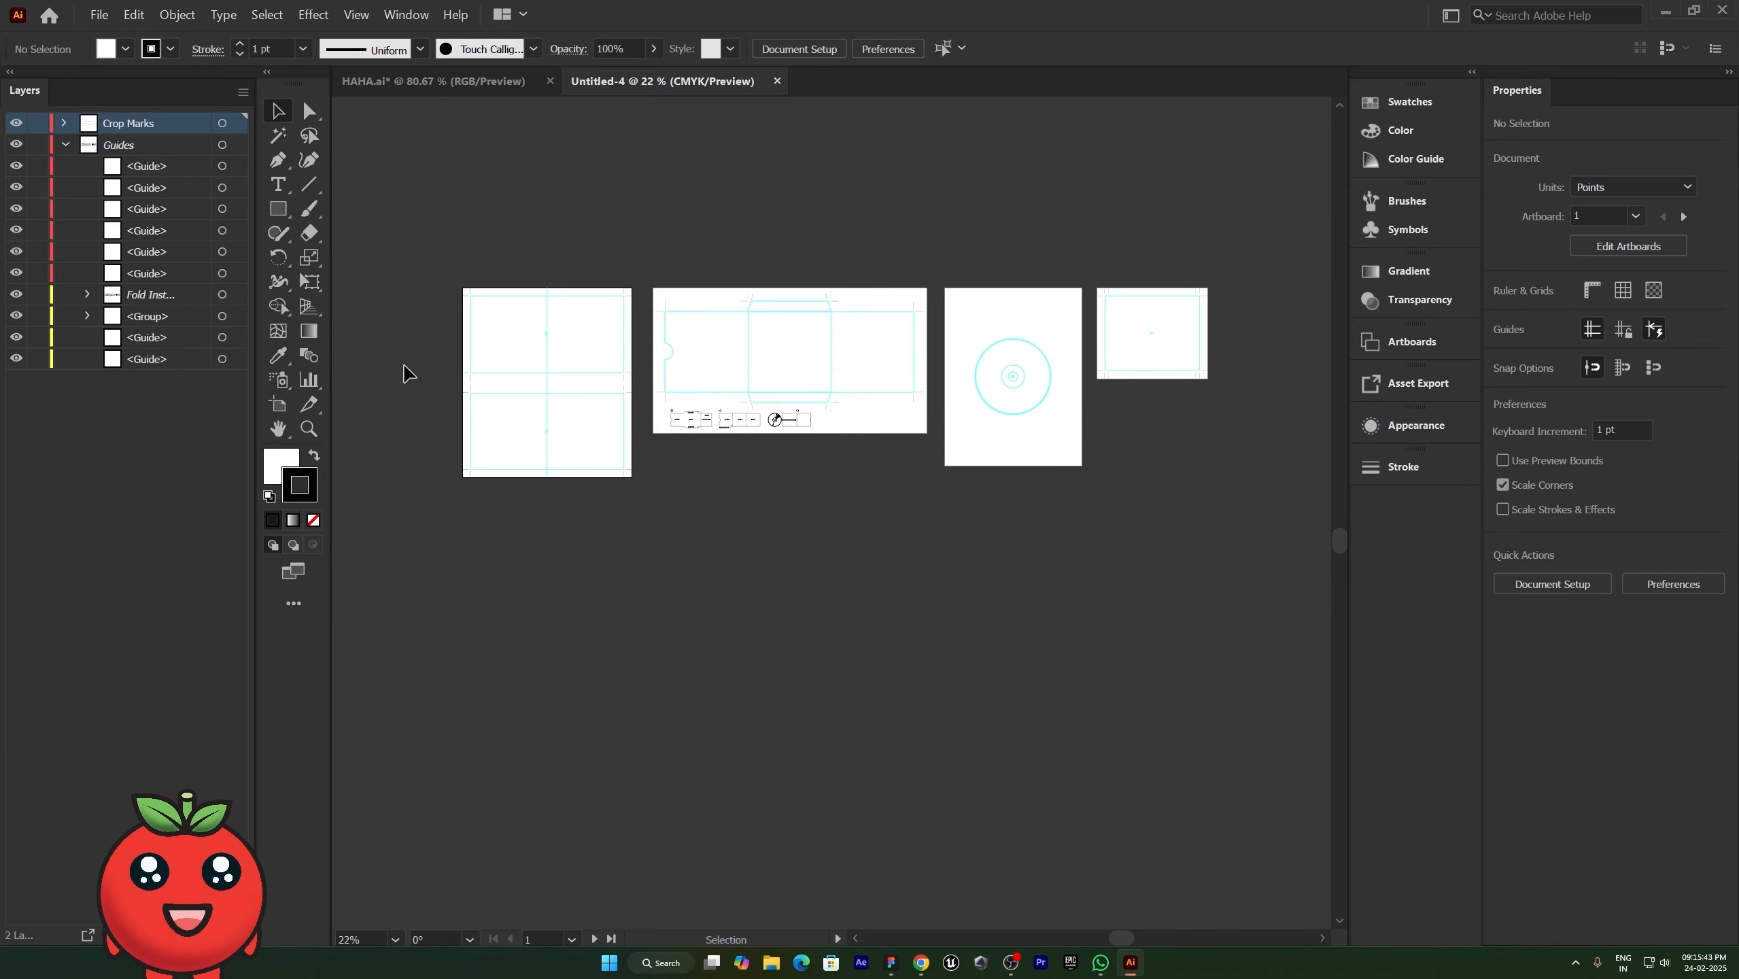
left_click(777, 81)
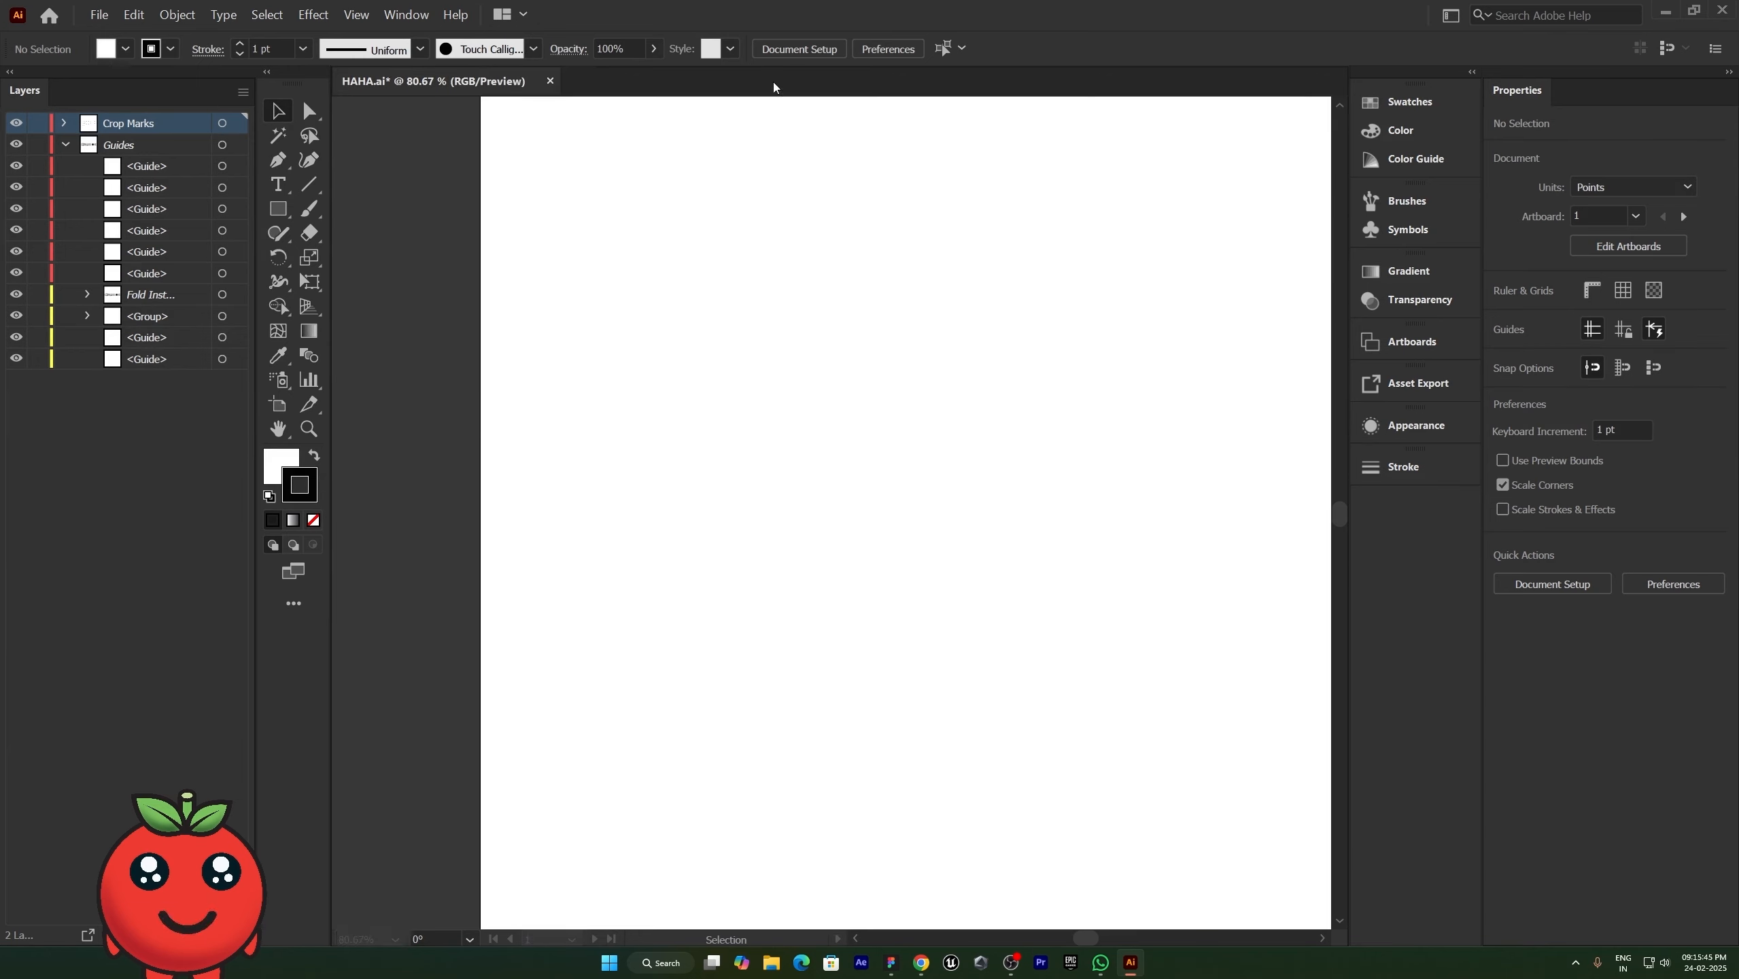
Step: Browse Downloads > New folder for files to open and cancel without opening any
left_click(99, 14)
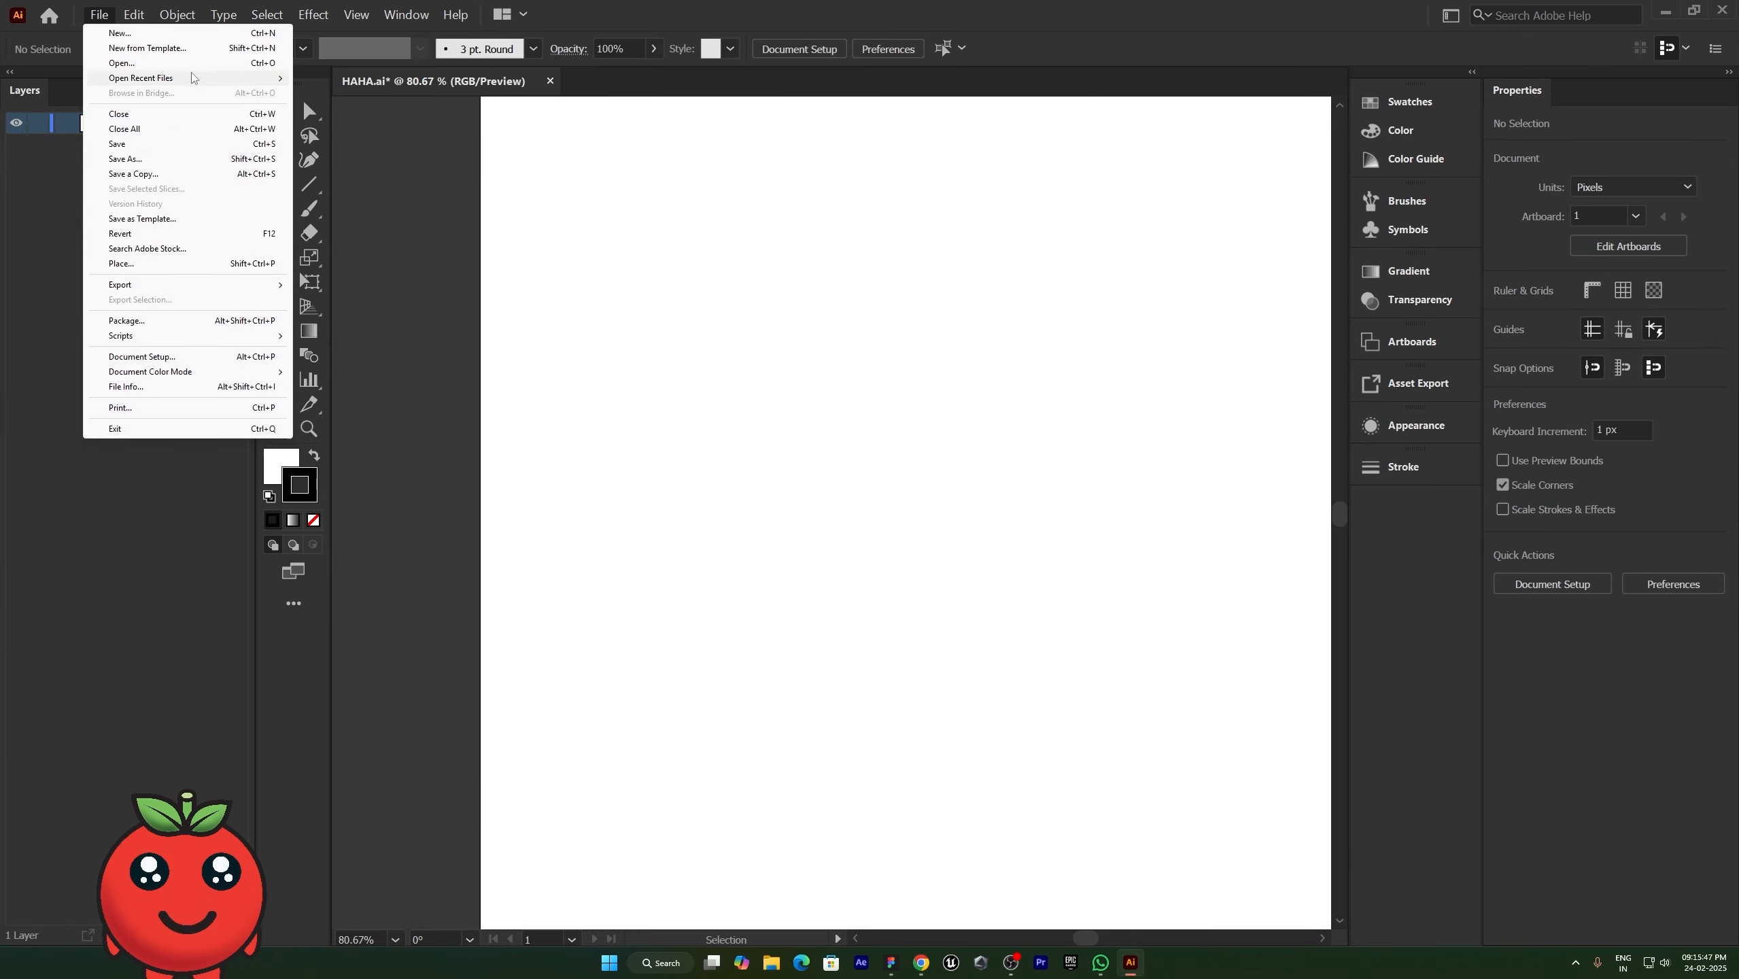
mouse_move(192, 77)
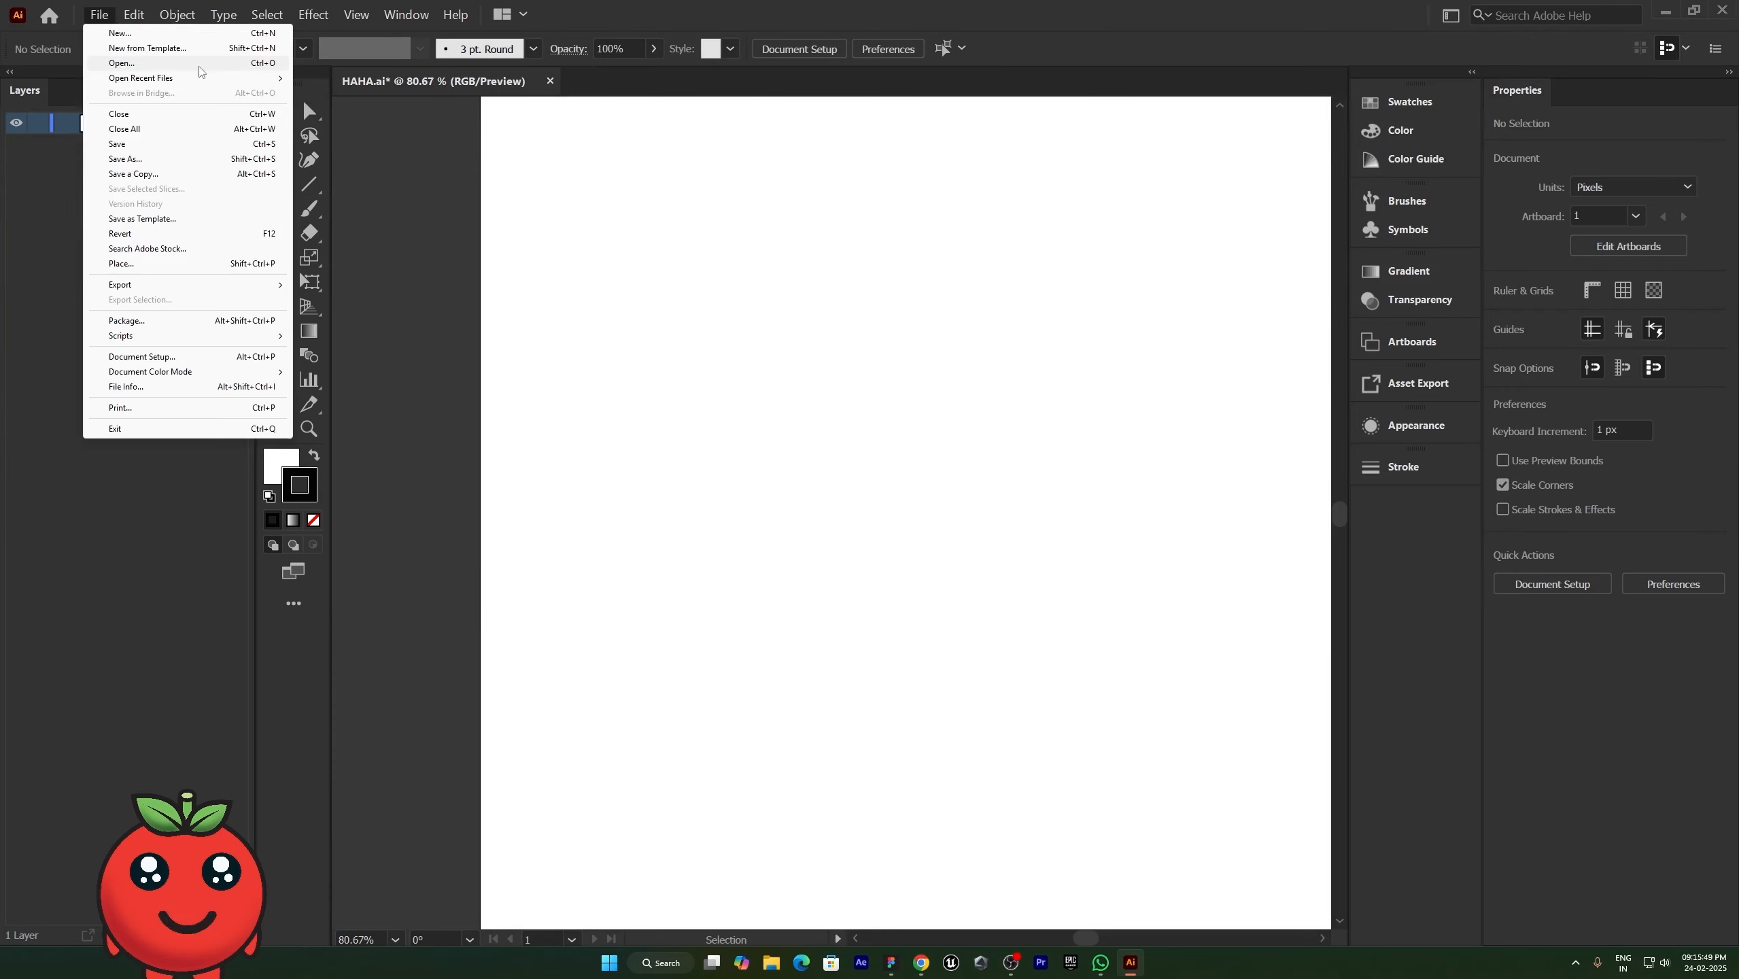
left_click(122, 64)
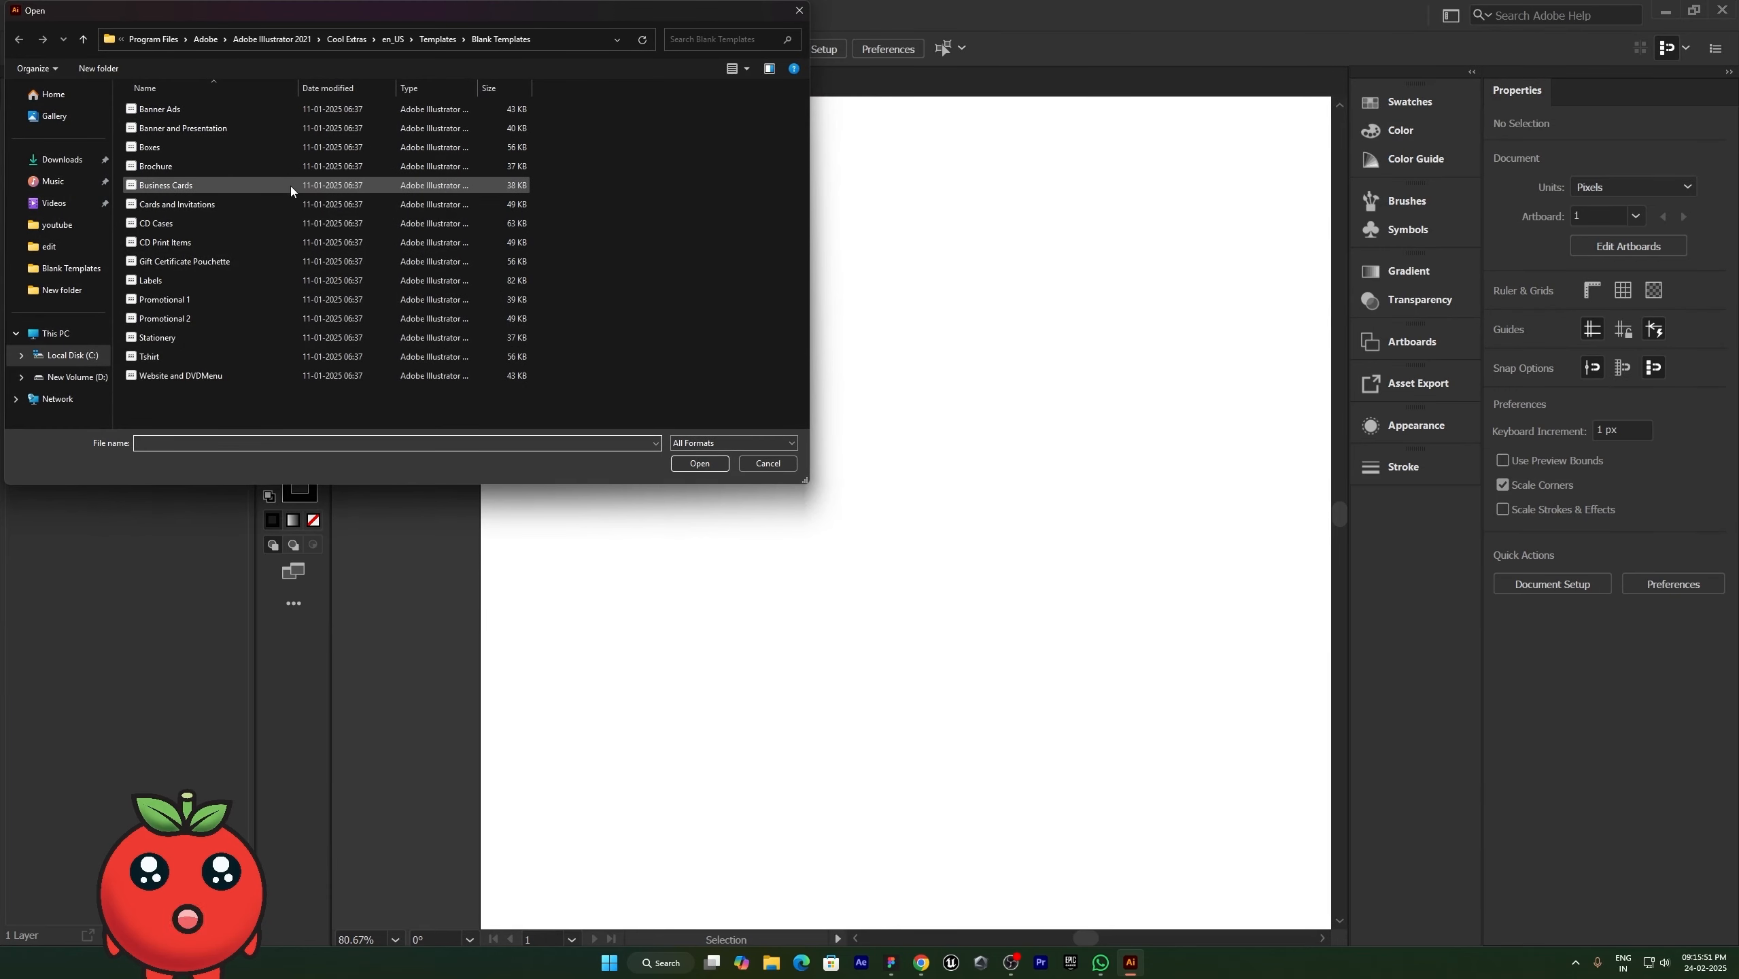
left_click(80, 290)
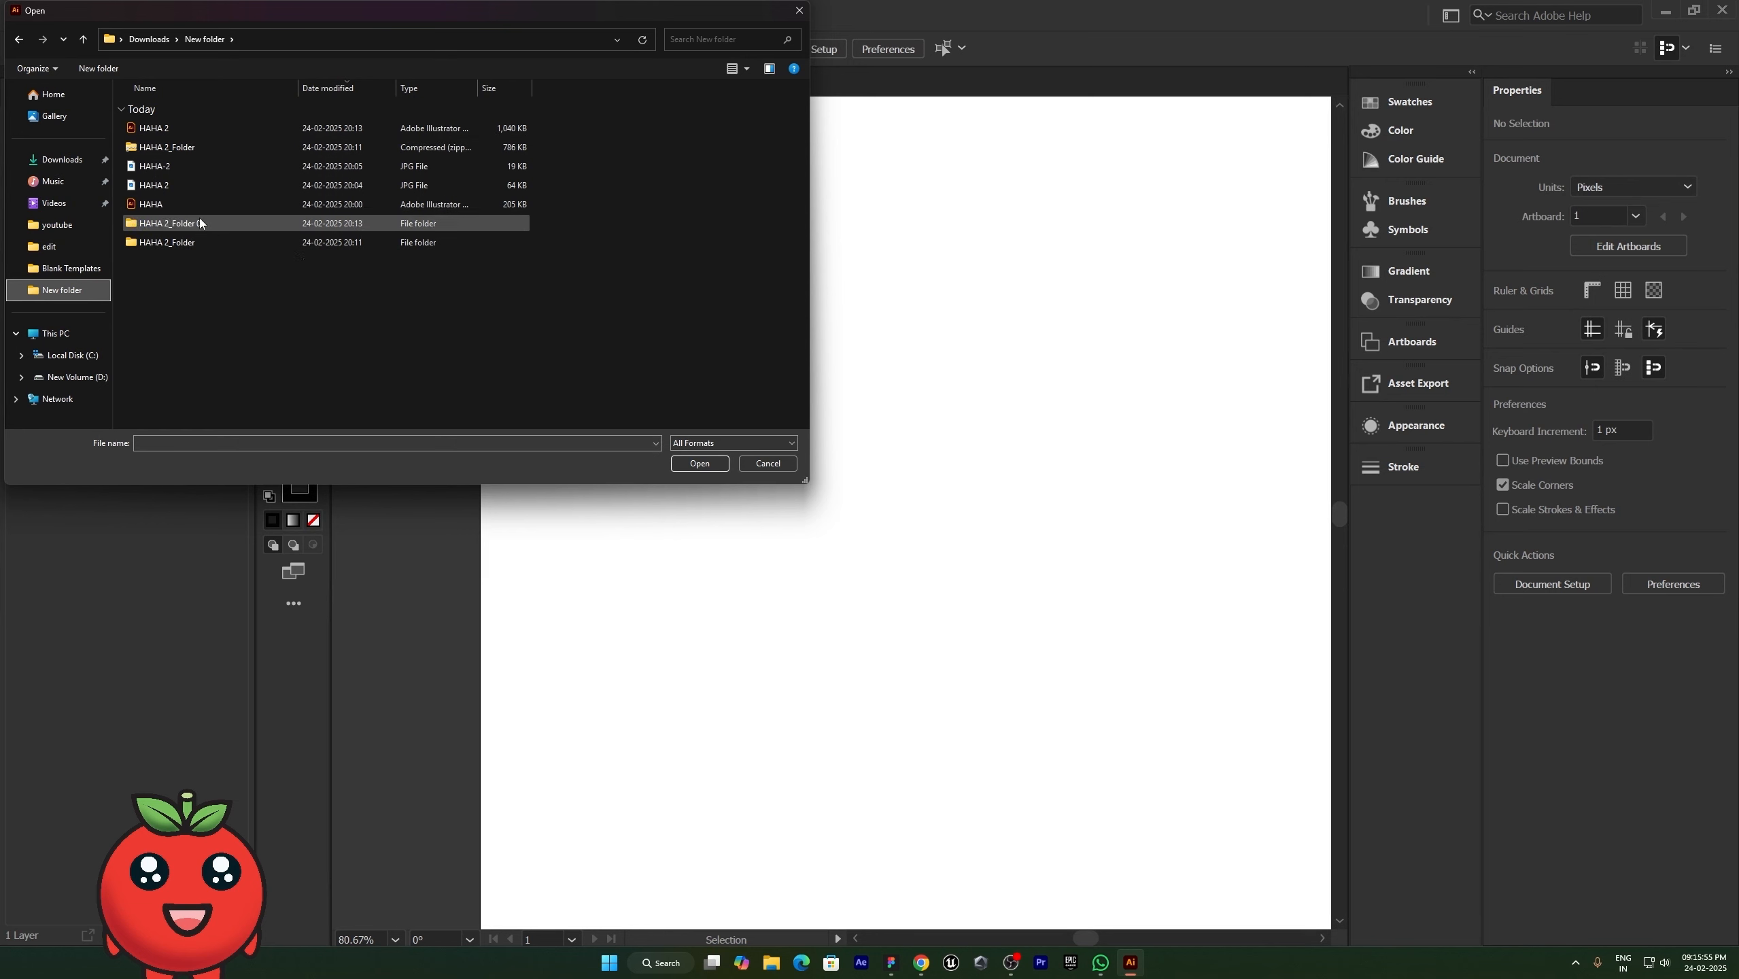
left_click(768, 464)
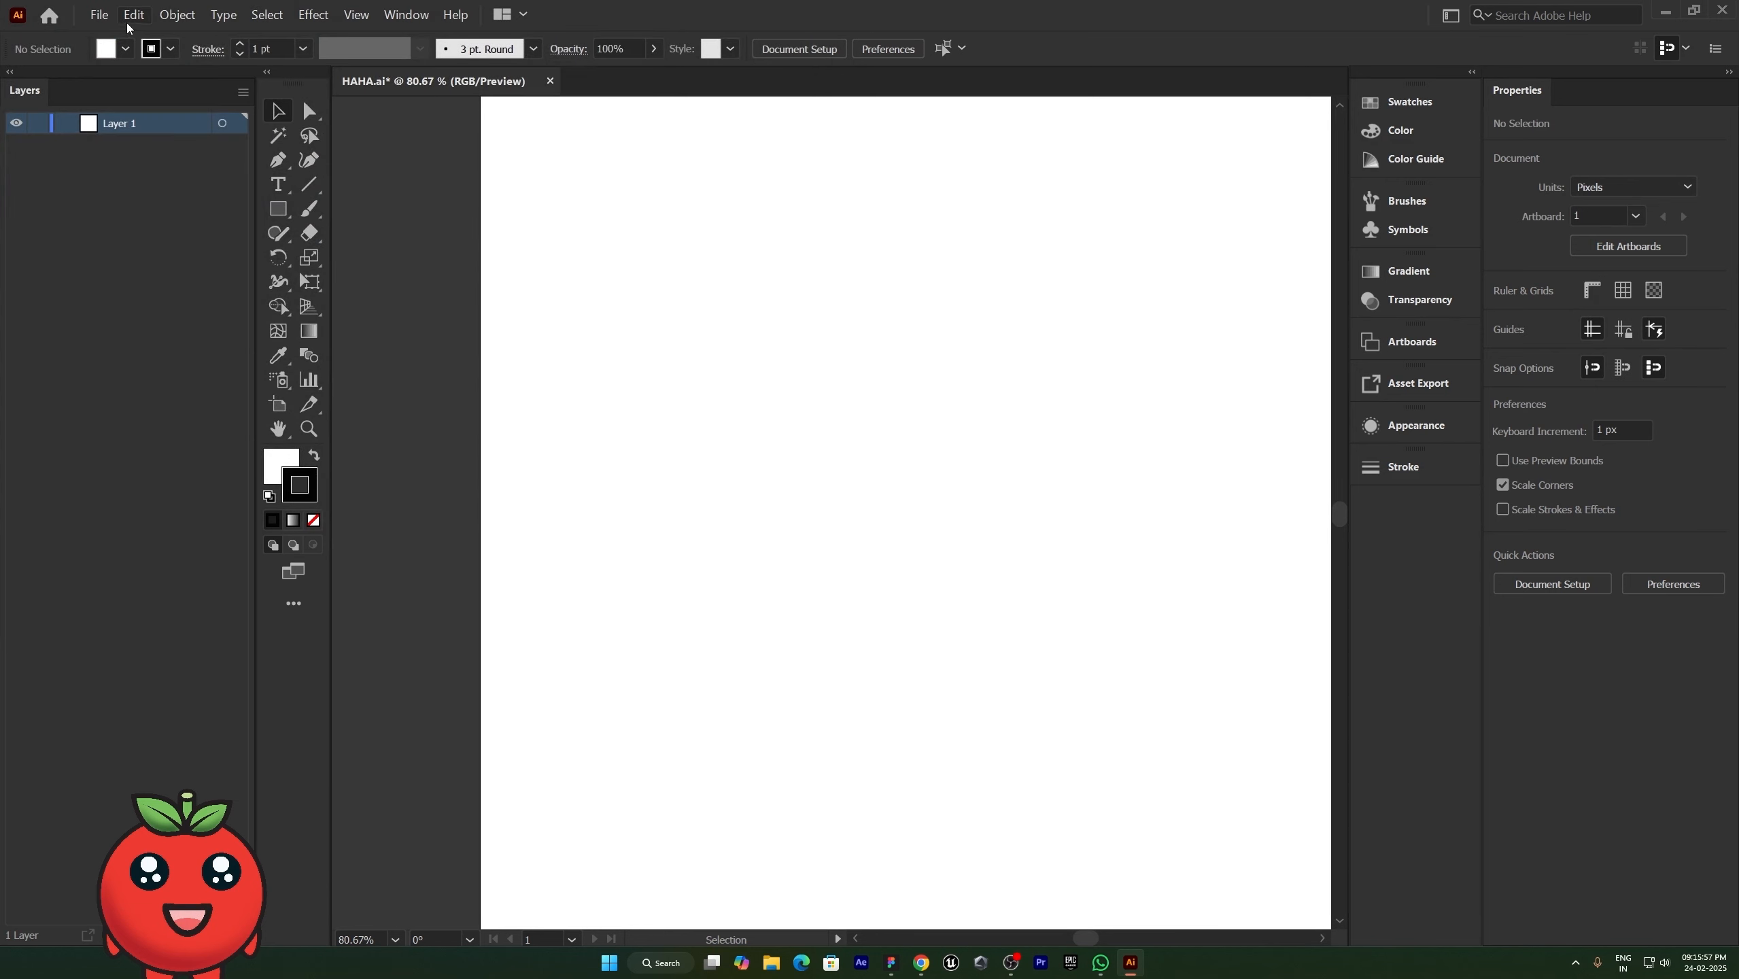
Step: Save HAHA.ai, continuing despite the file having been modified outside Illustrator
left_click(101, 15)
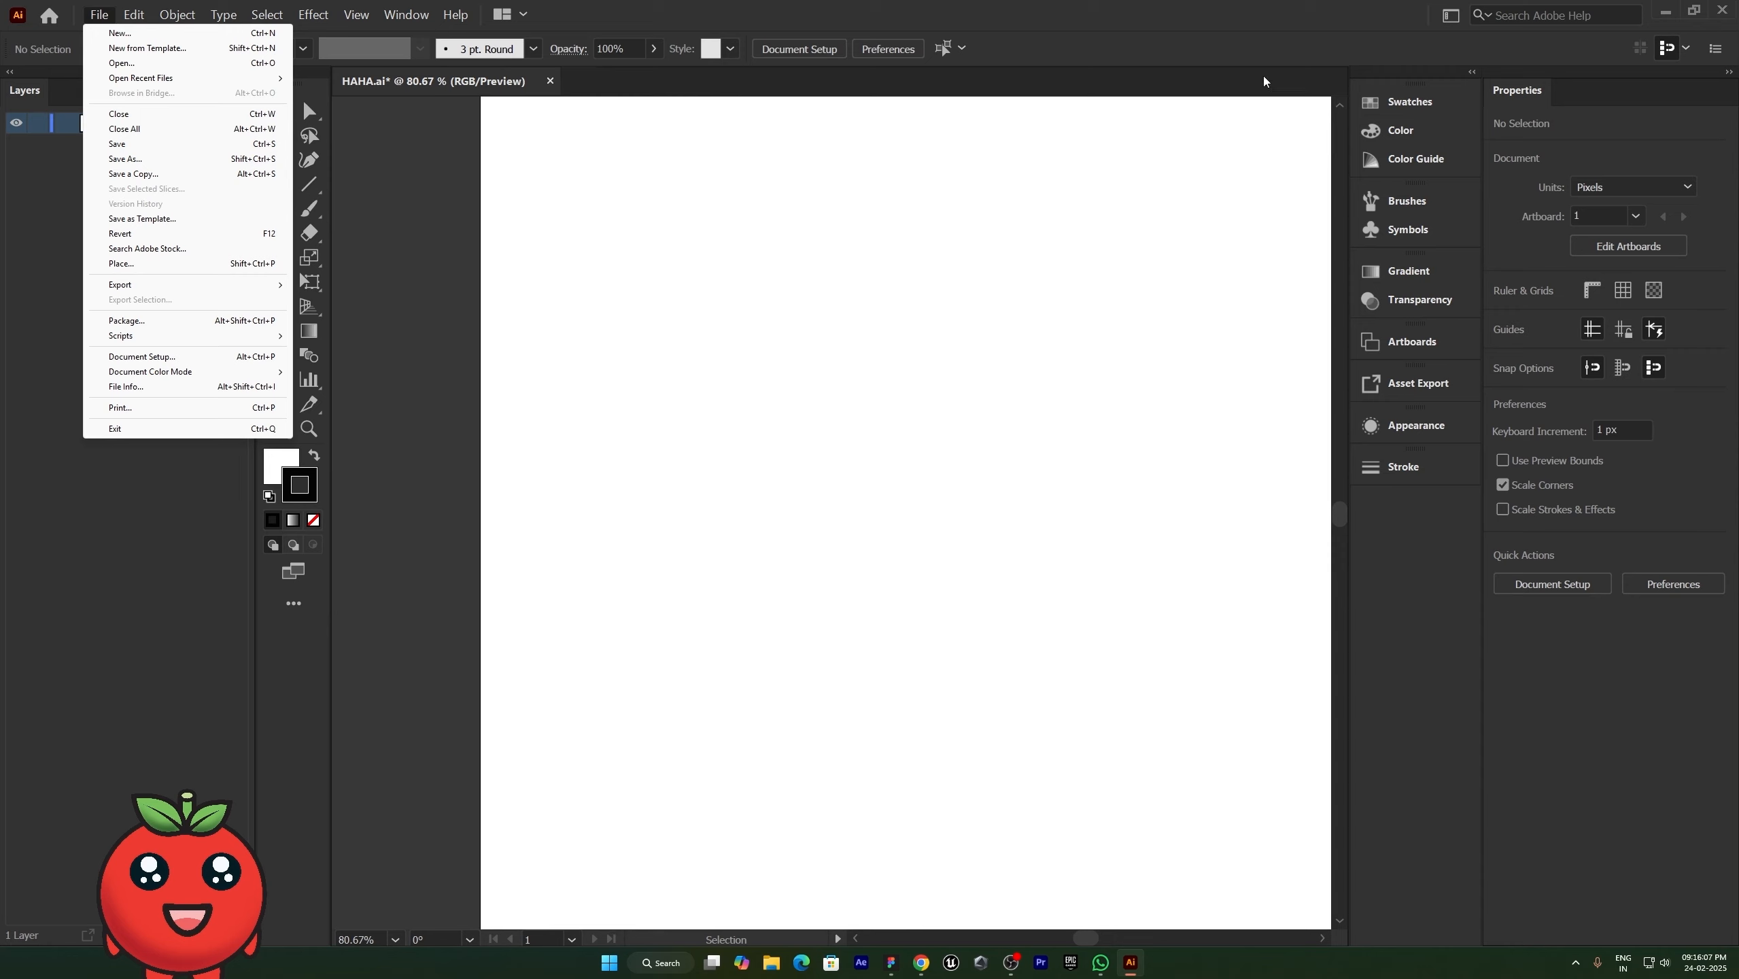
left_click(158, 147)
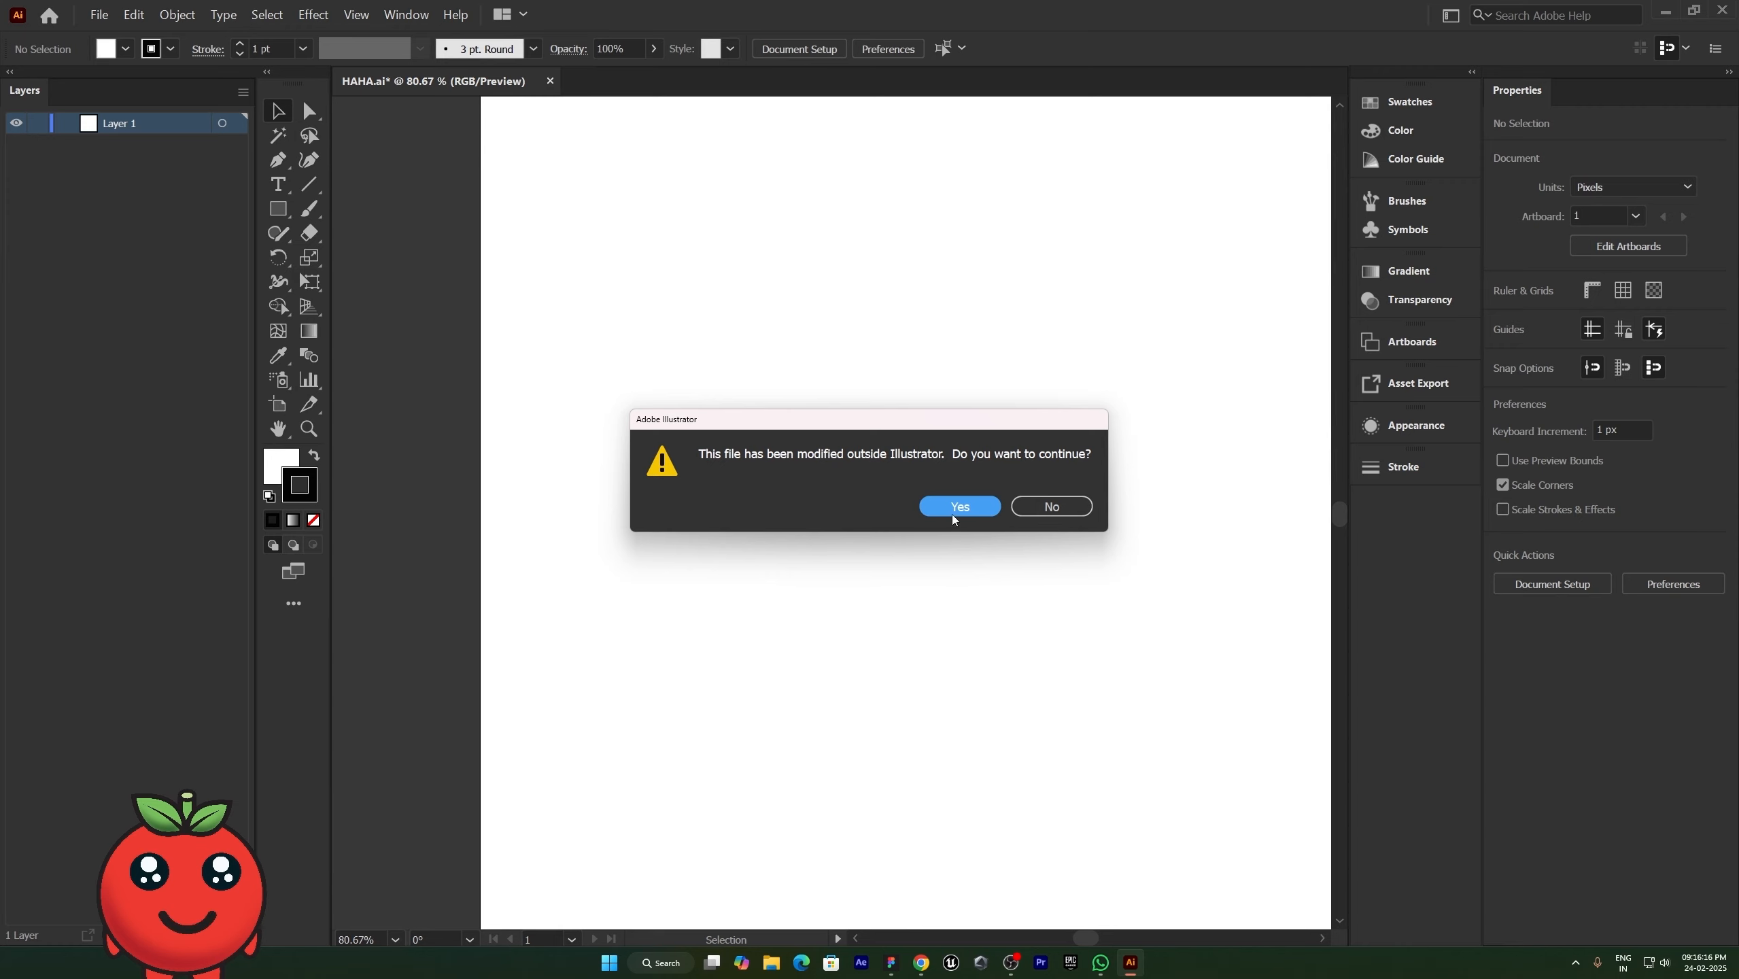
left_click(955, 508)
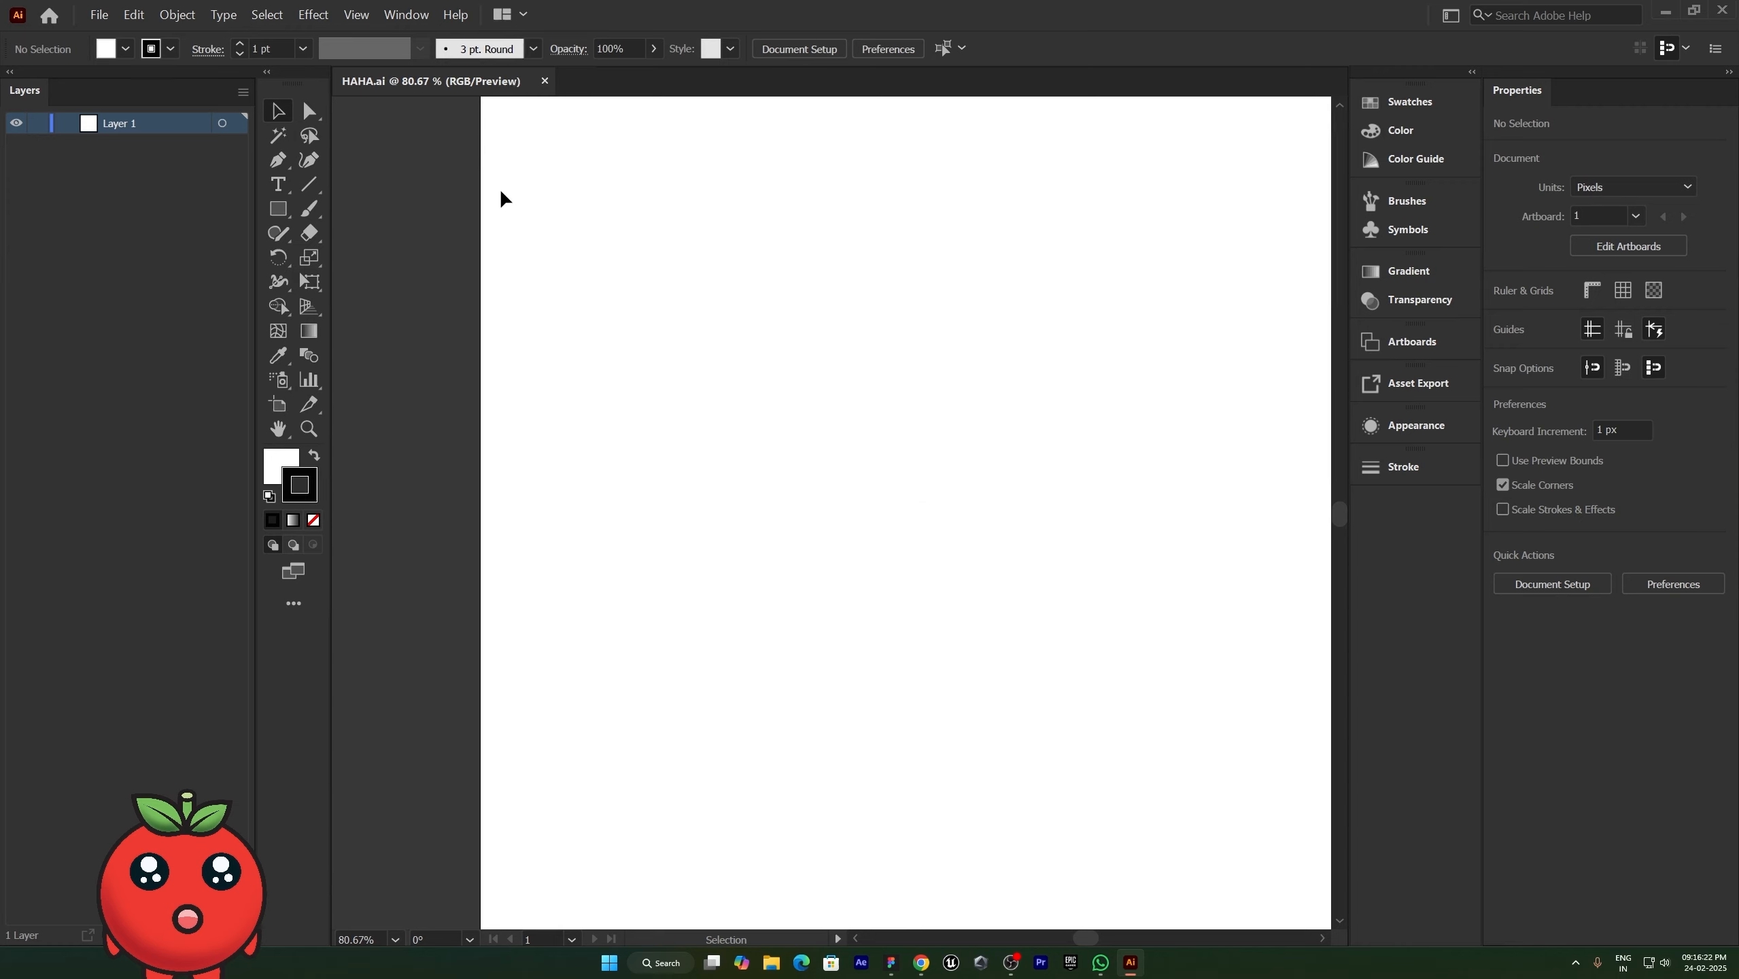
Step: Undo the earlier changes to bring back the red and black rectangles, and save HAHA.ai
key("ctrl+s")
key("ctrl+z")
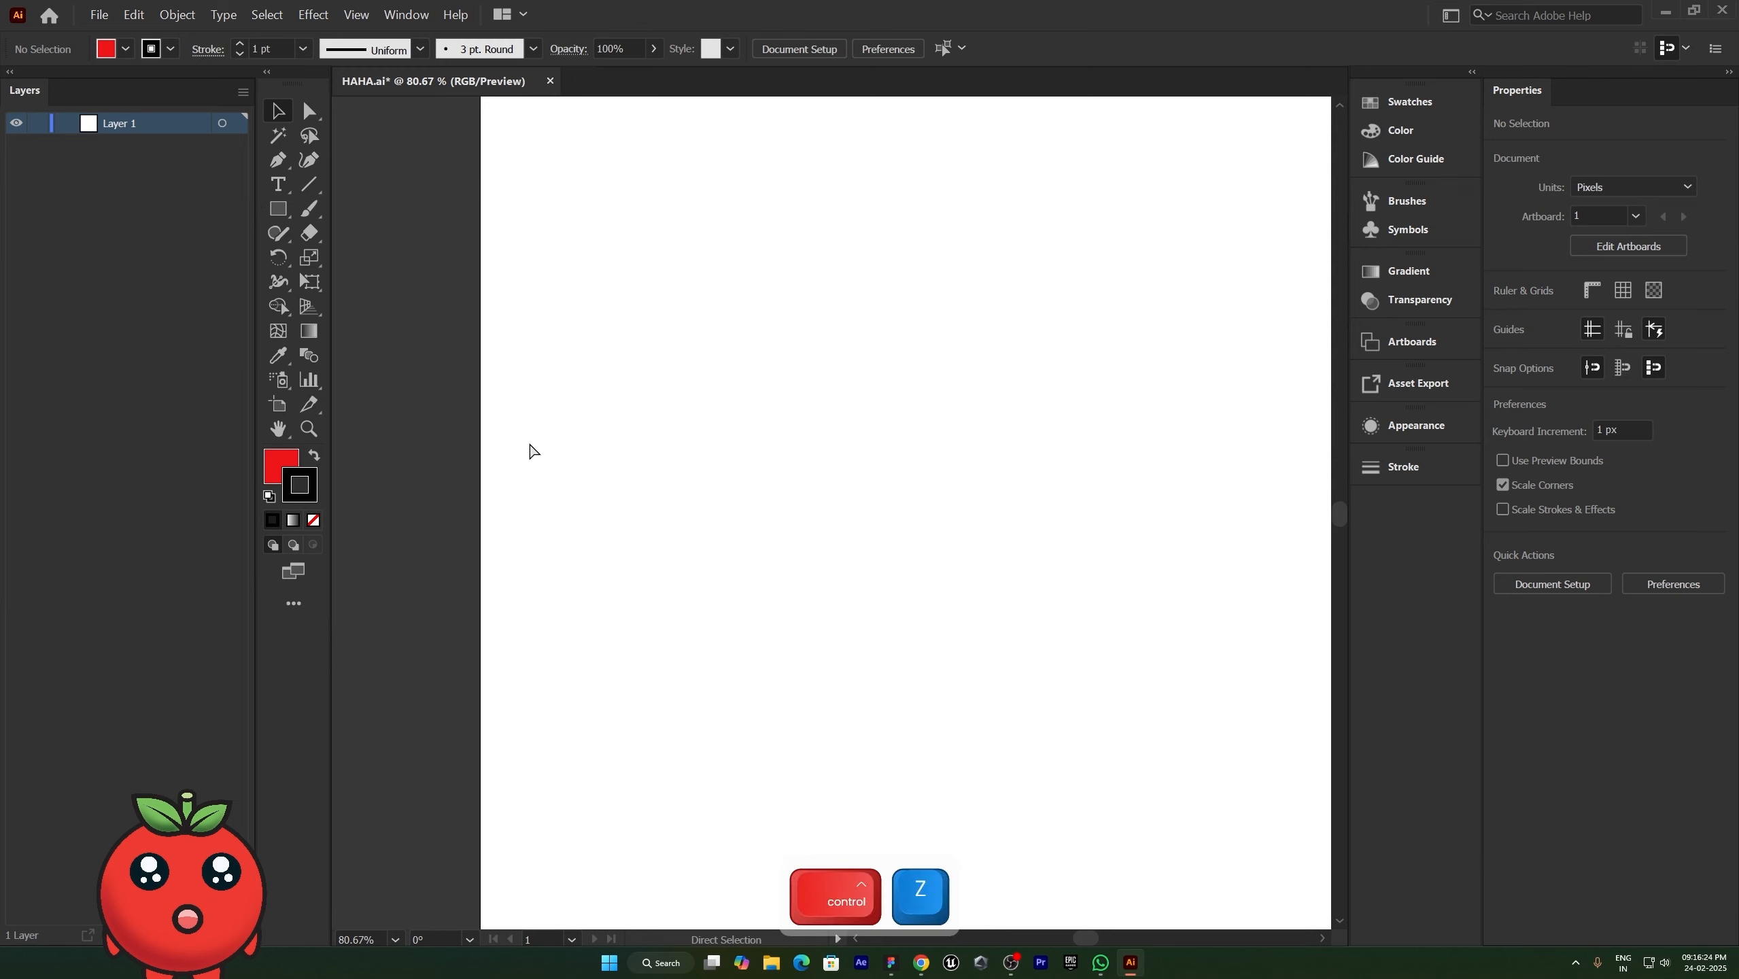
key("ctrl+z")
key("ctrl+z")
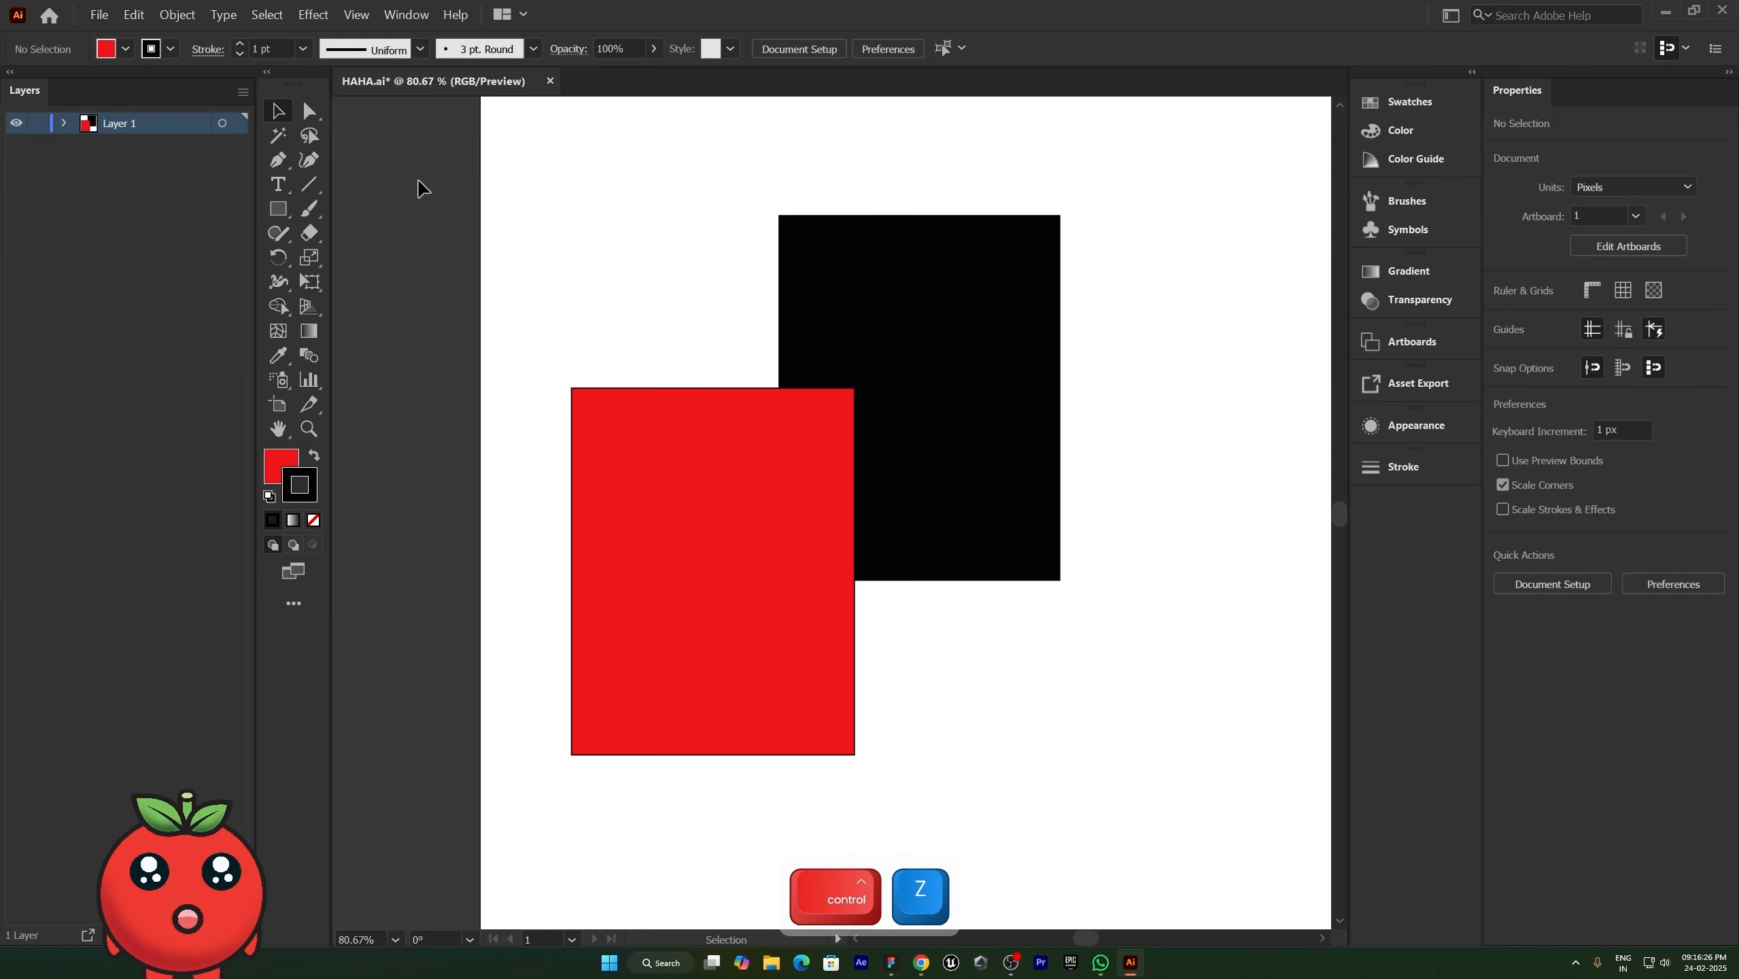
key("ctrl+s")
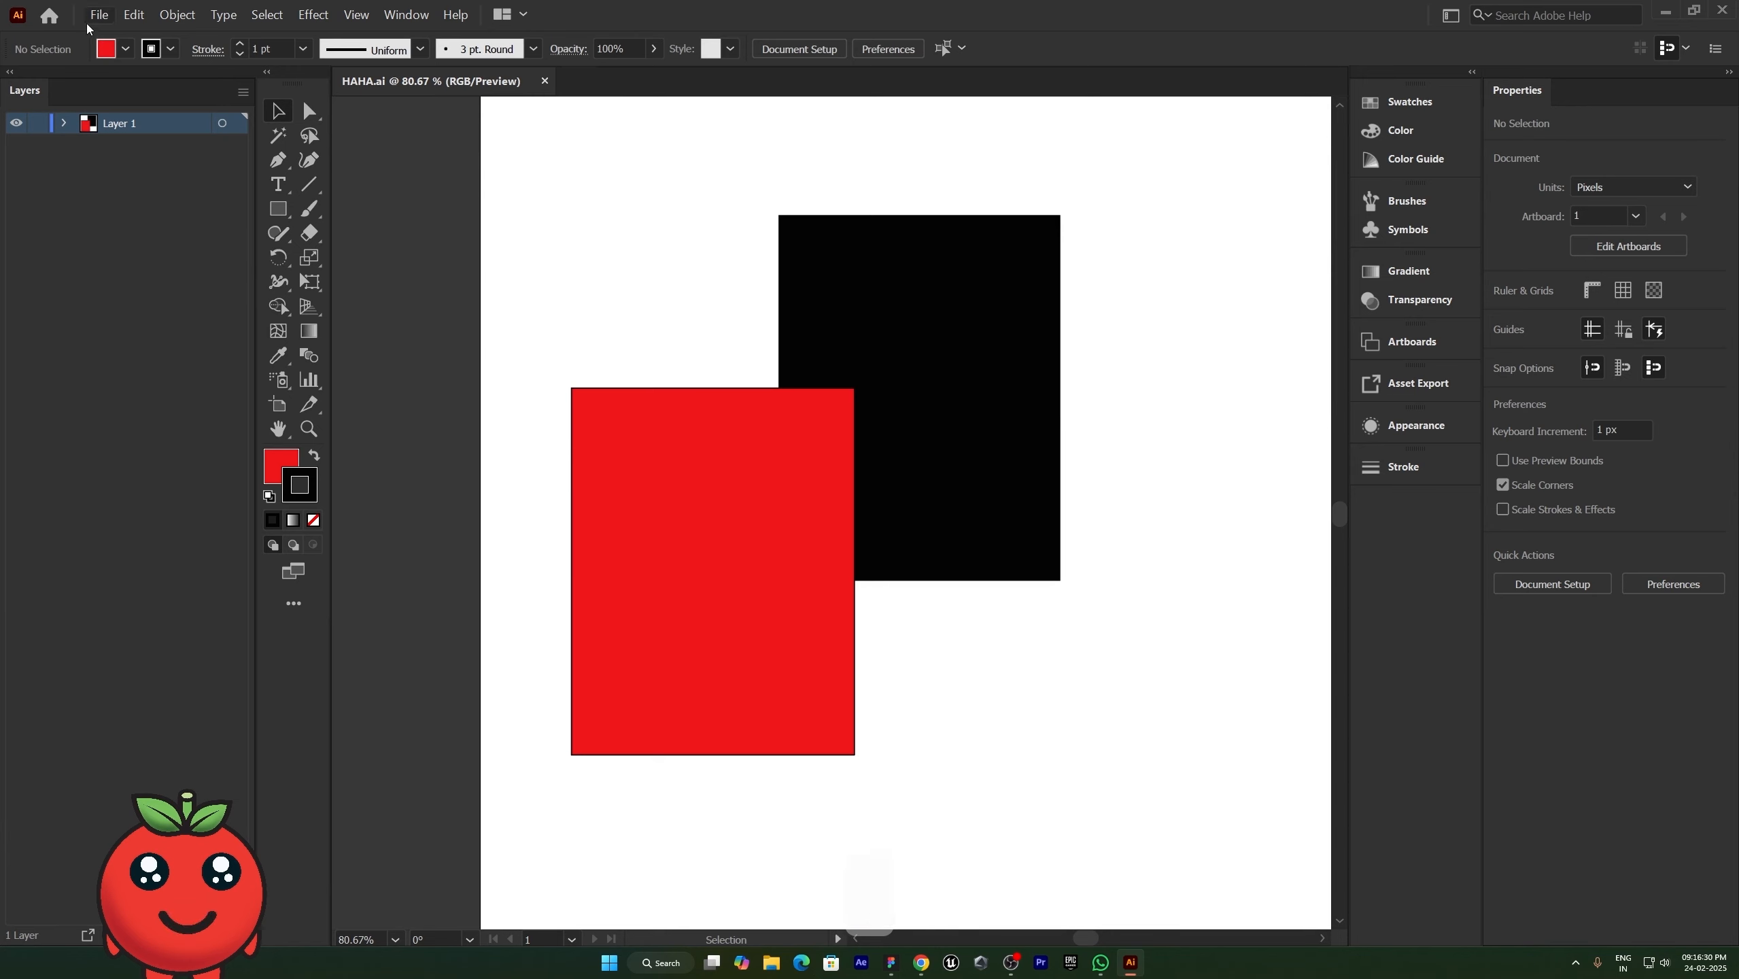
Step: Start a Save As of the document in Adobe Illustrator (*.AI) format, replacing the suggested file name
left_click(134, 14)
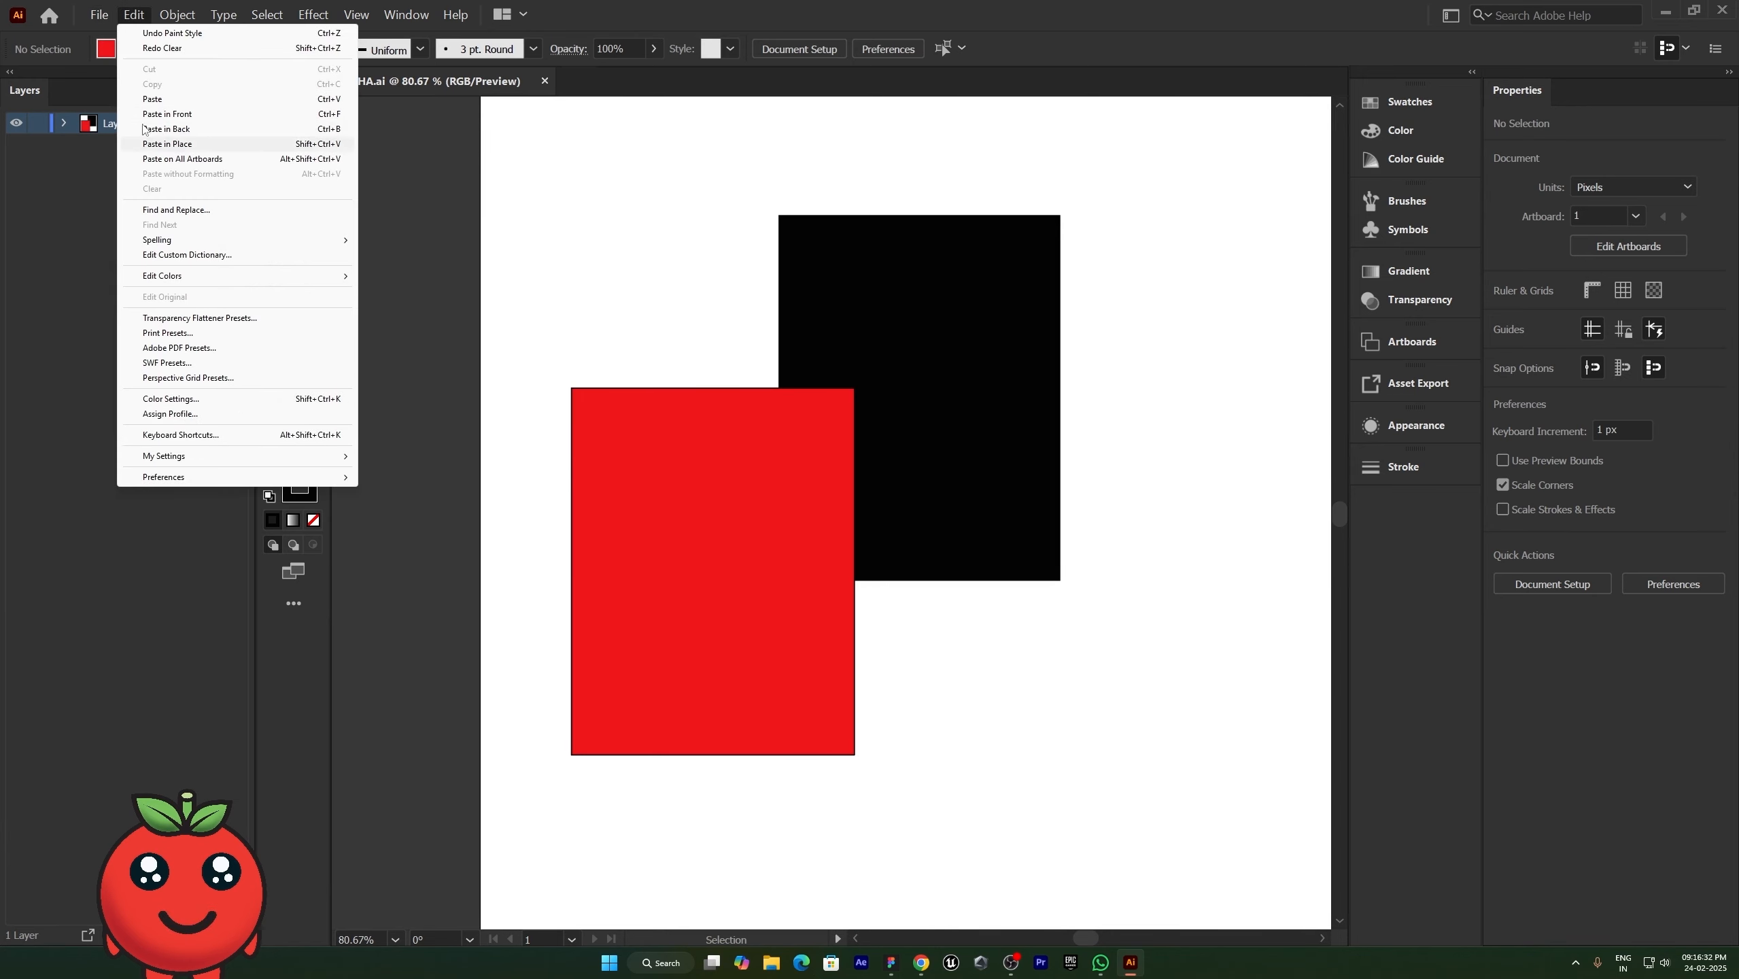
mouse_move(99, 14)
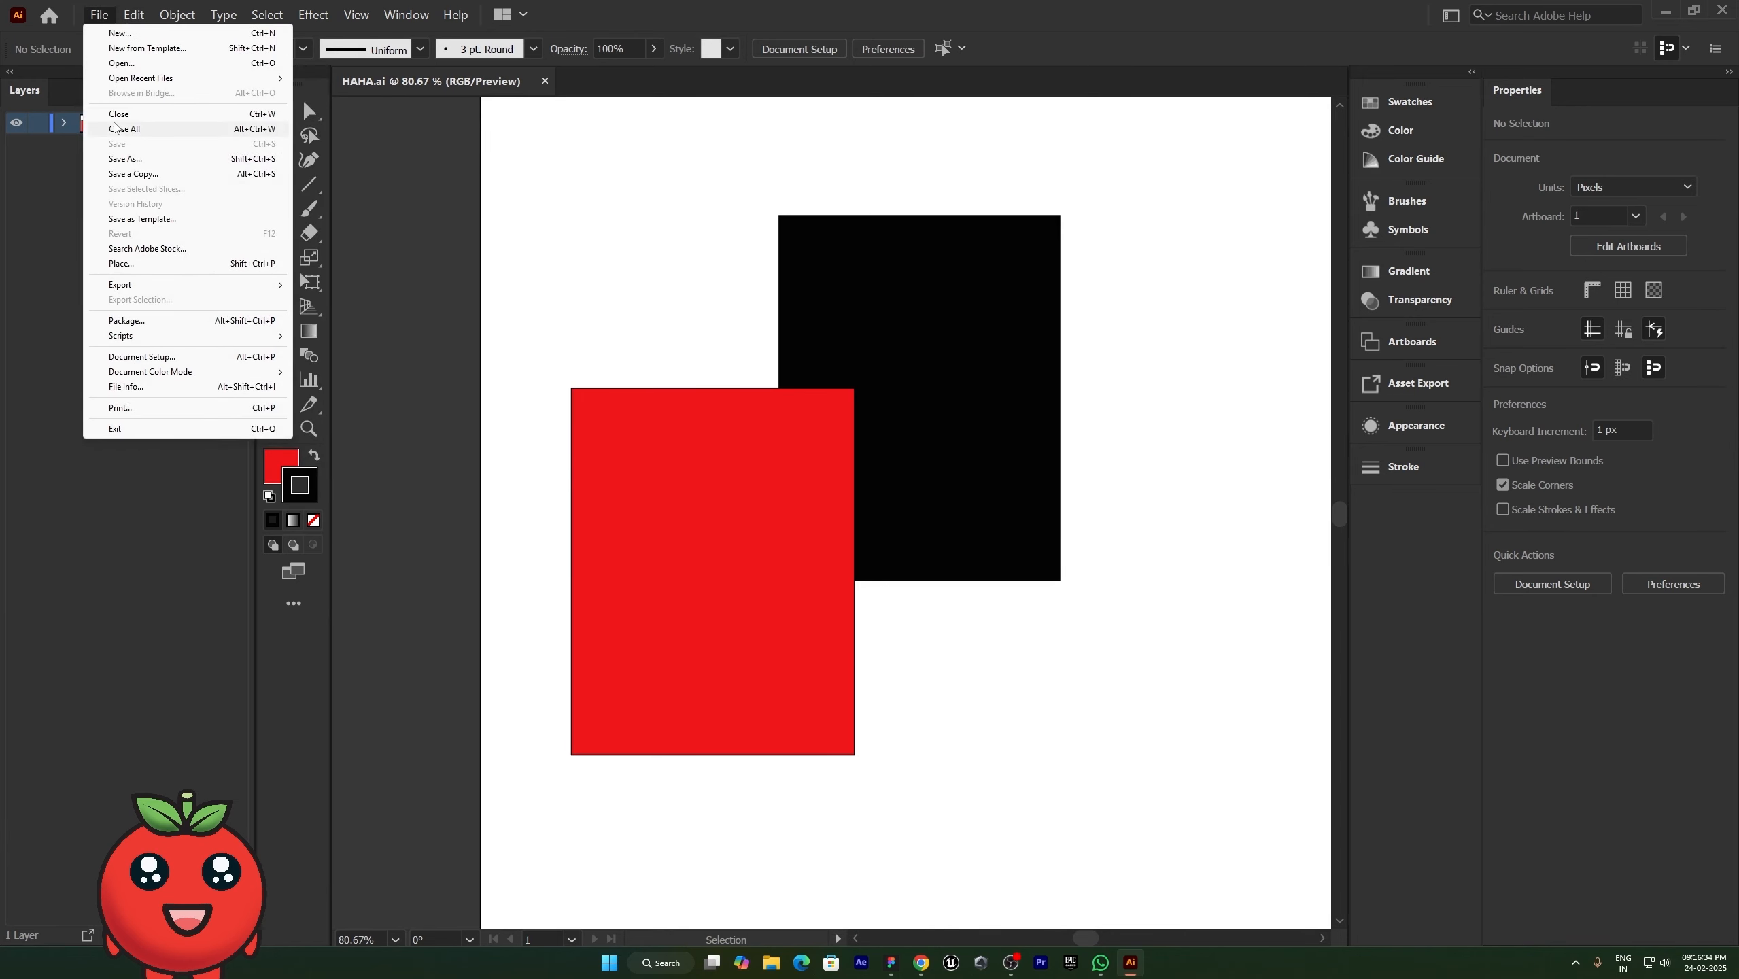
left_click(125, 158)
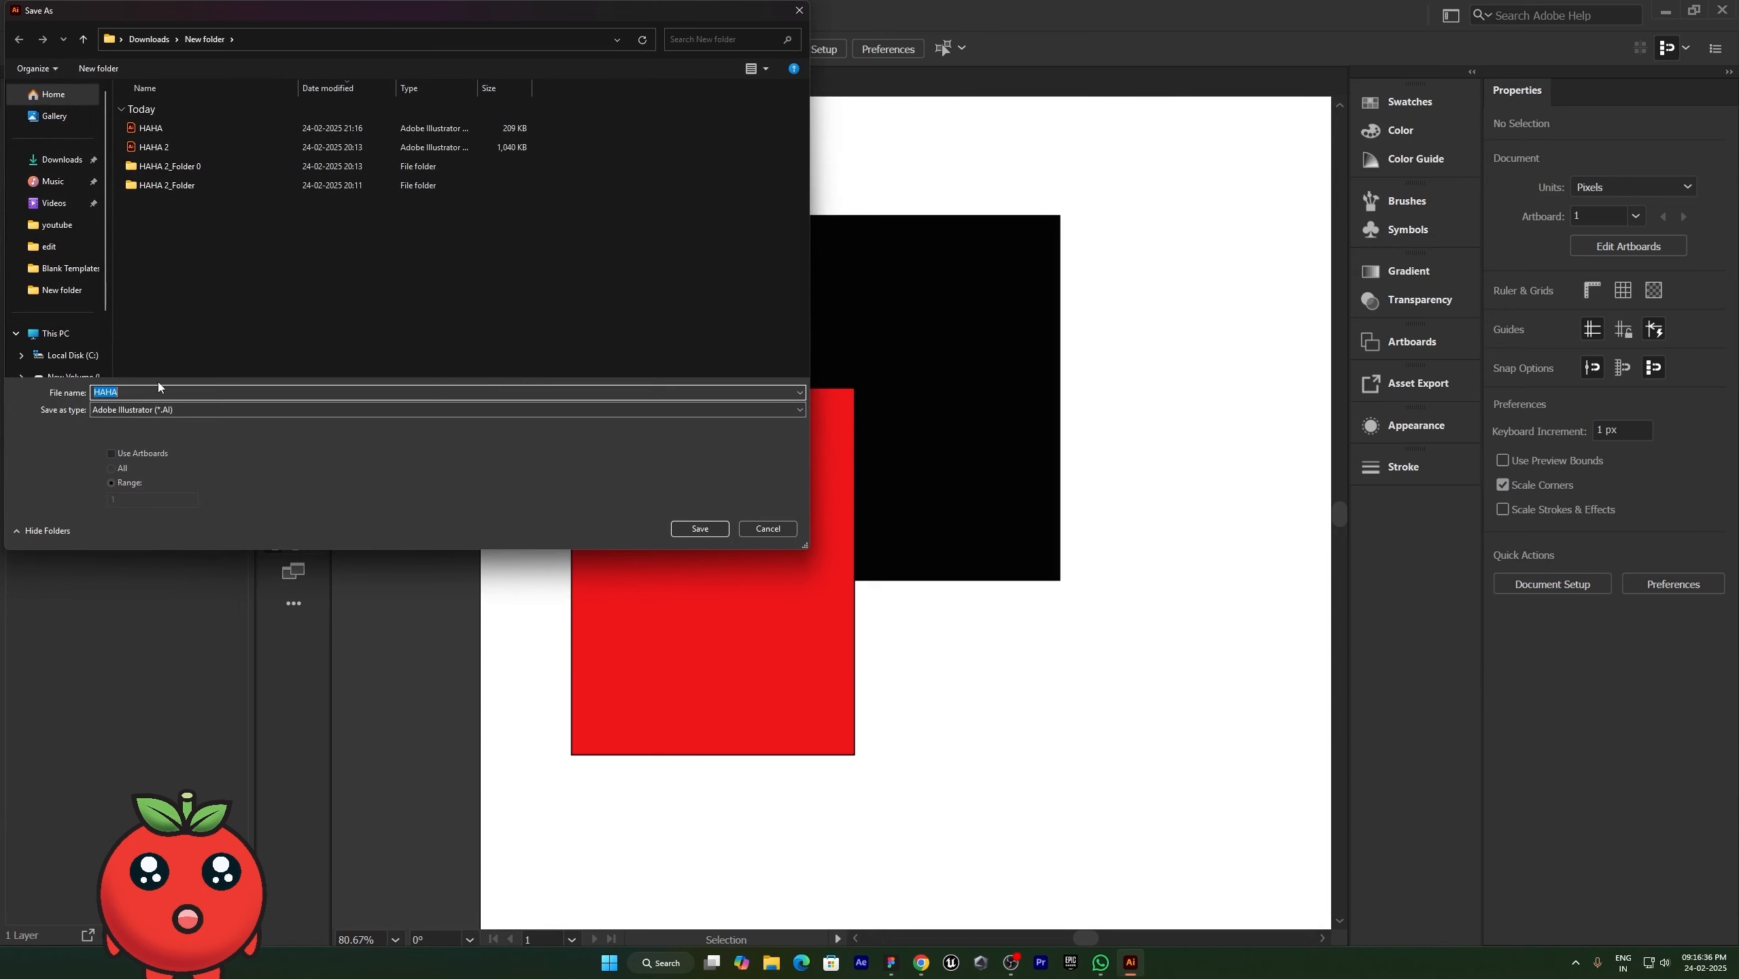
left_click(142, 394)
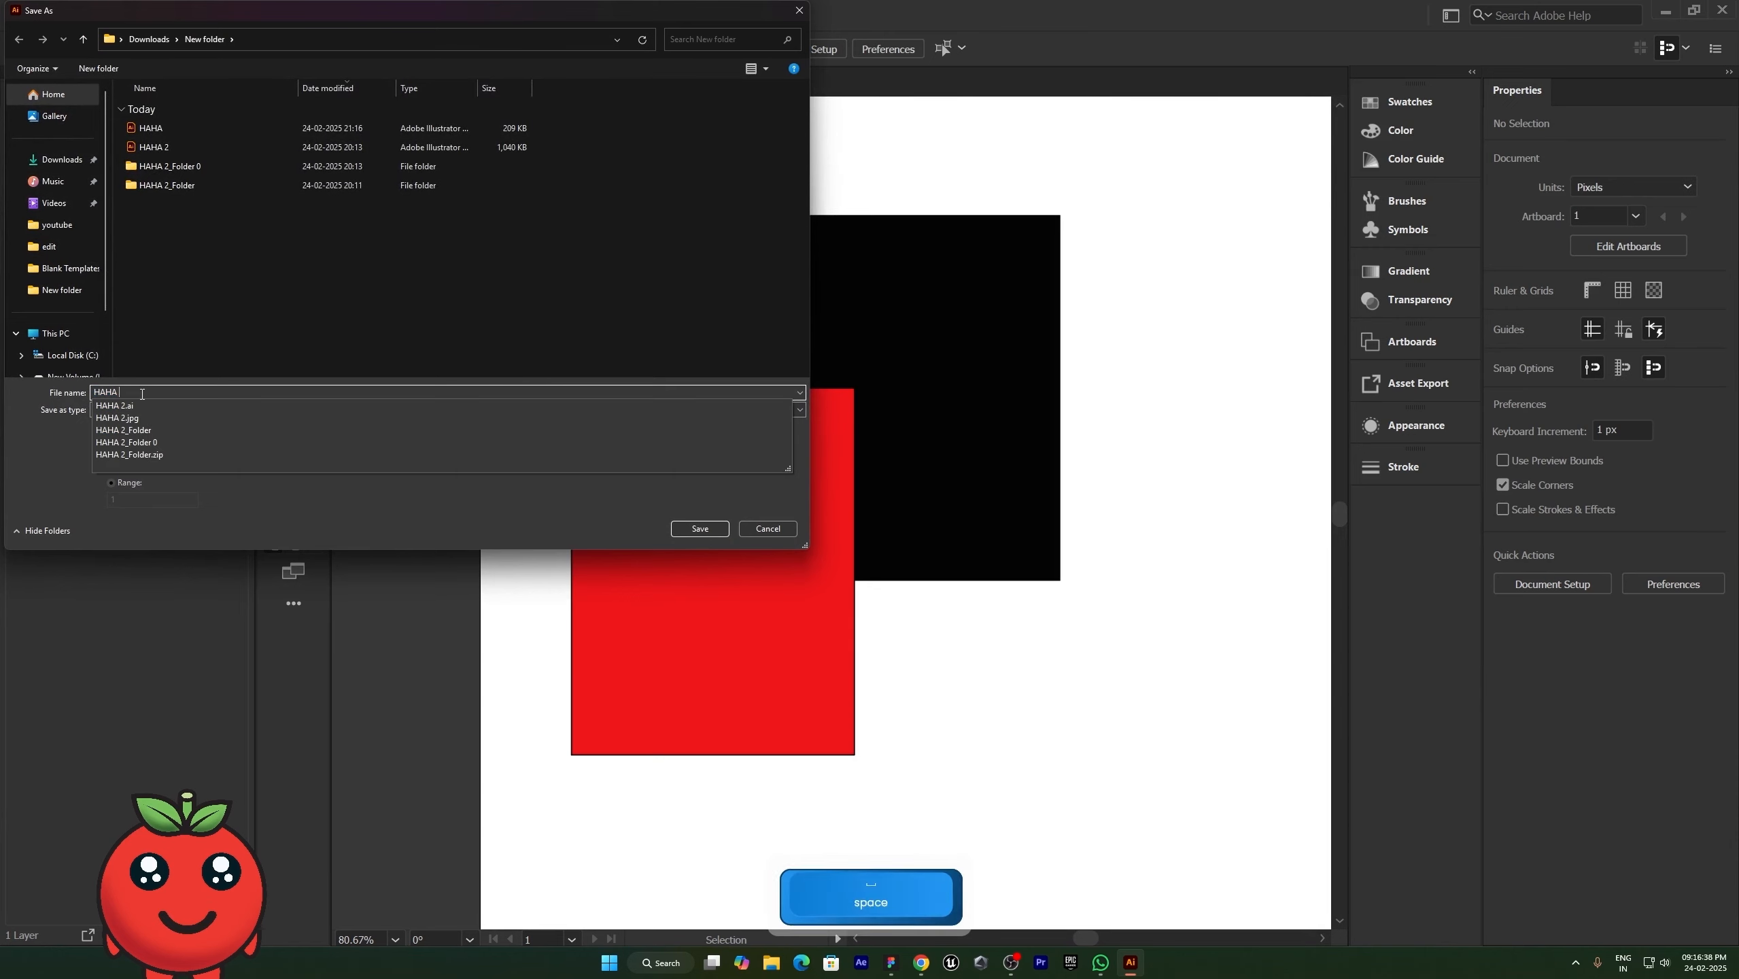
key("BackSpace")
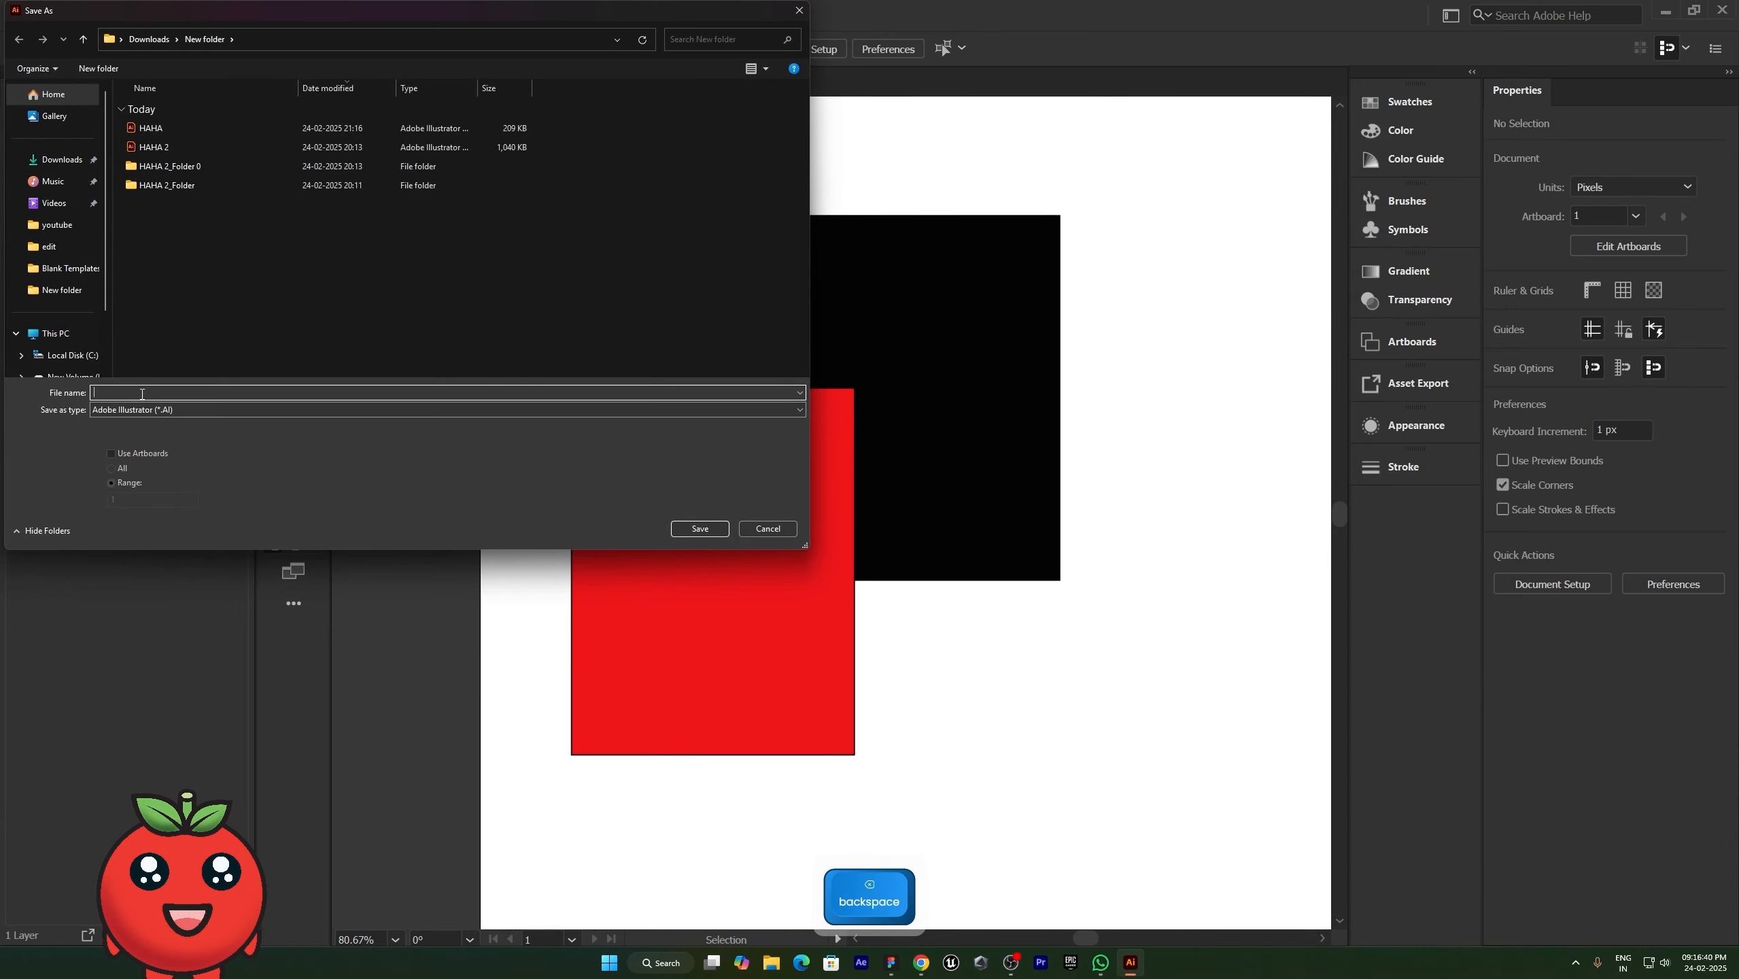
key("Return")
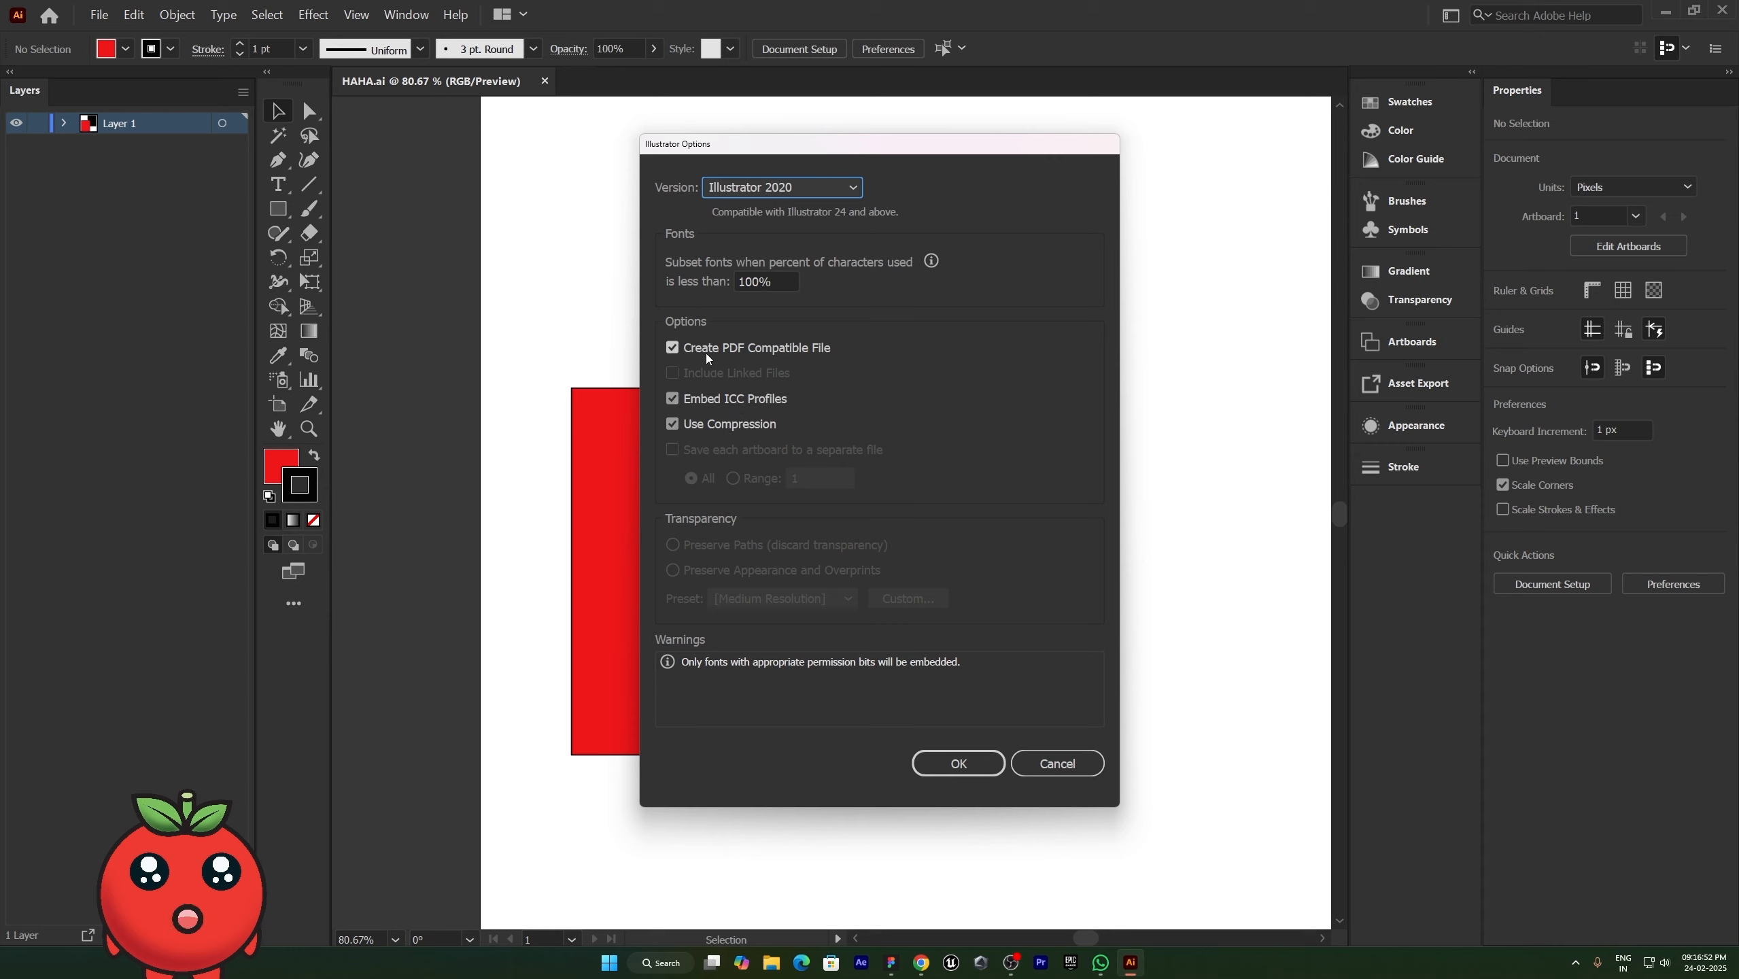
Step: Toggle Create PDF Compatible File off and back on in the Illustrator save options, and cancel the save
left_click(755, 351)
left_click(754, 352)
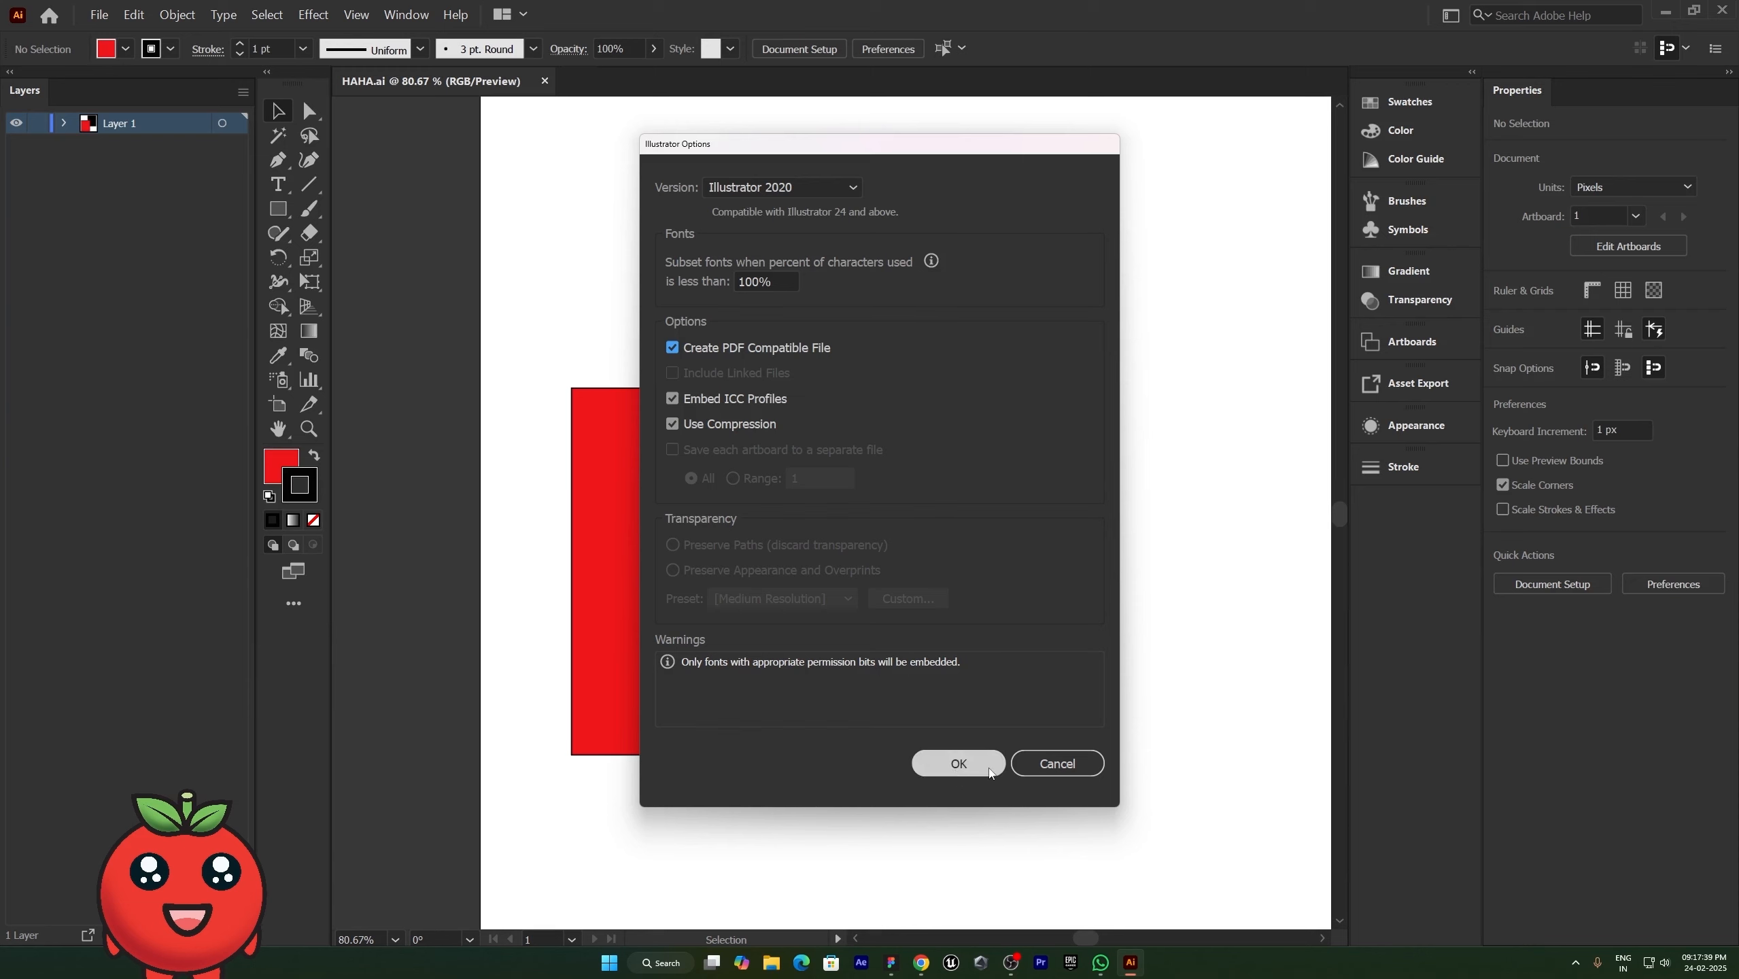
left_click(1058, 763)
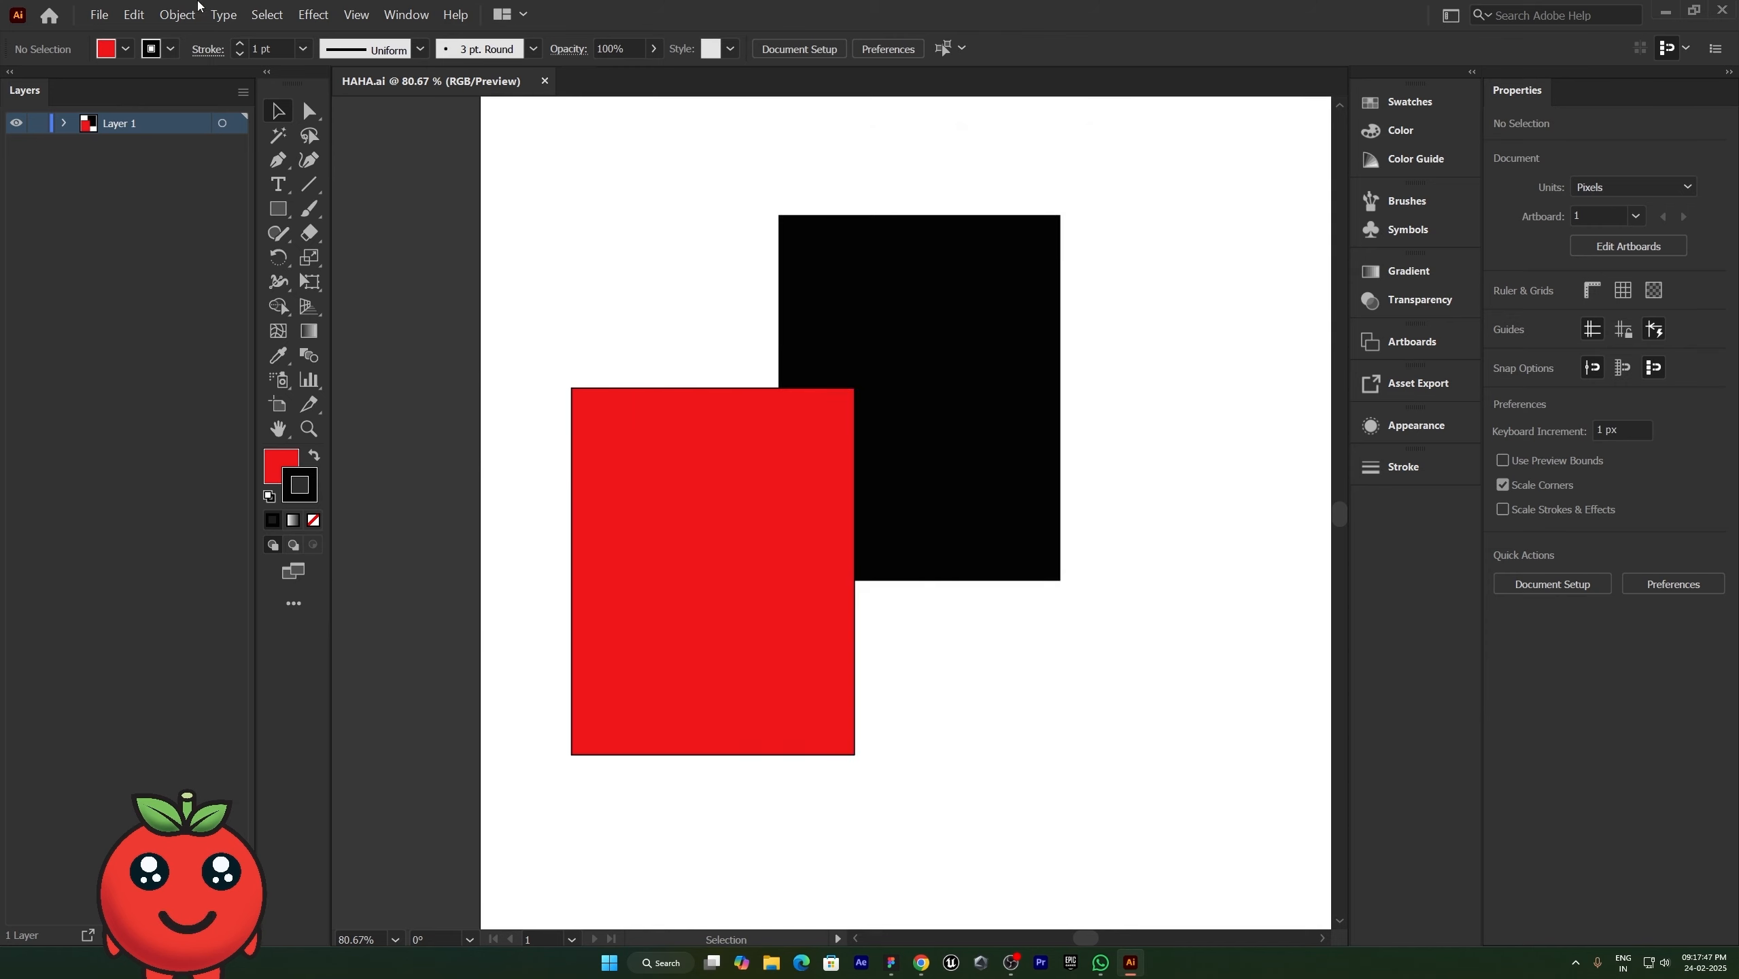
Step: Activate the Slice Tool and show its tool group, including the Slice Selection Tool
left_click(99, 14)
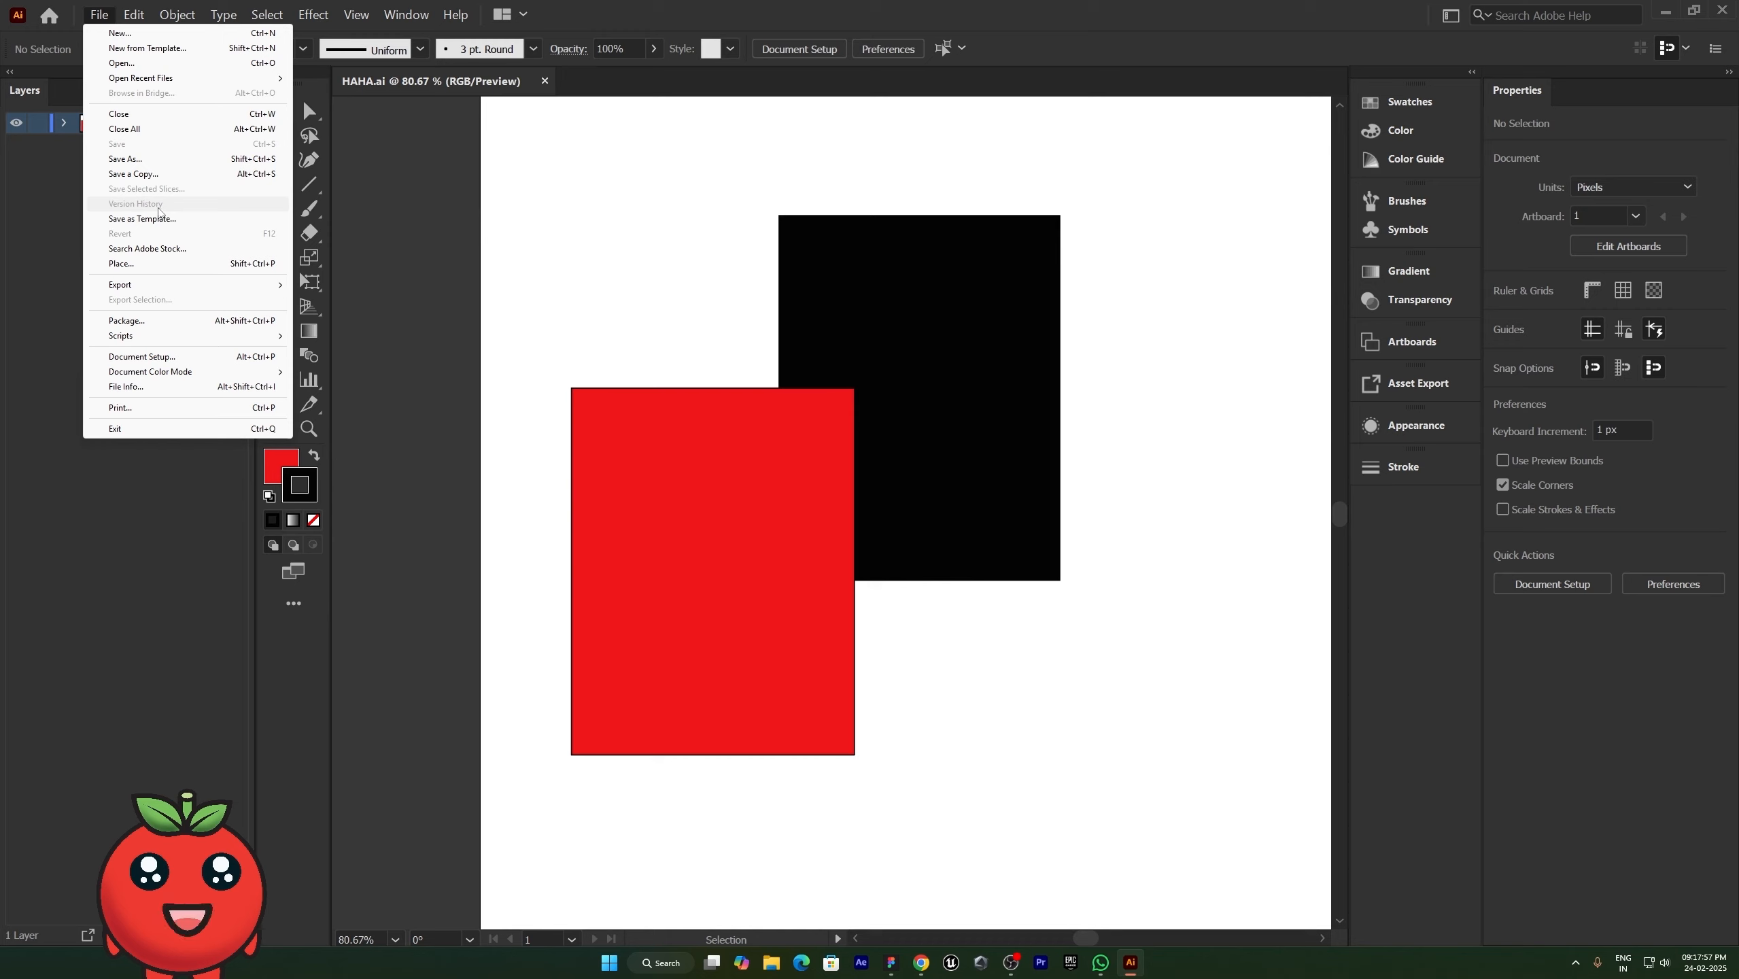
left_click(490, 444)
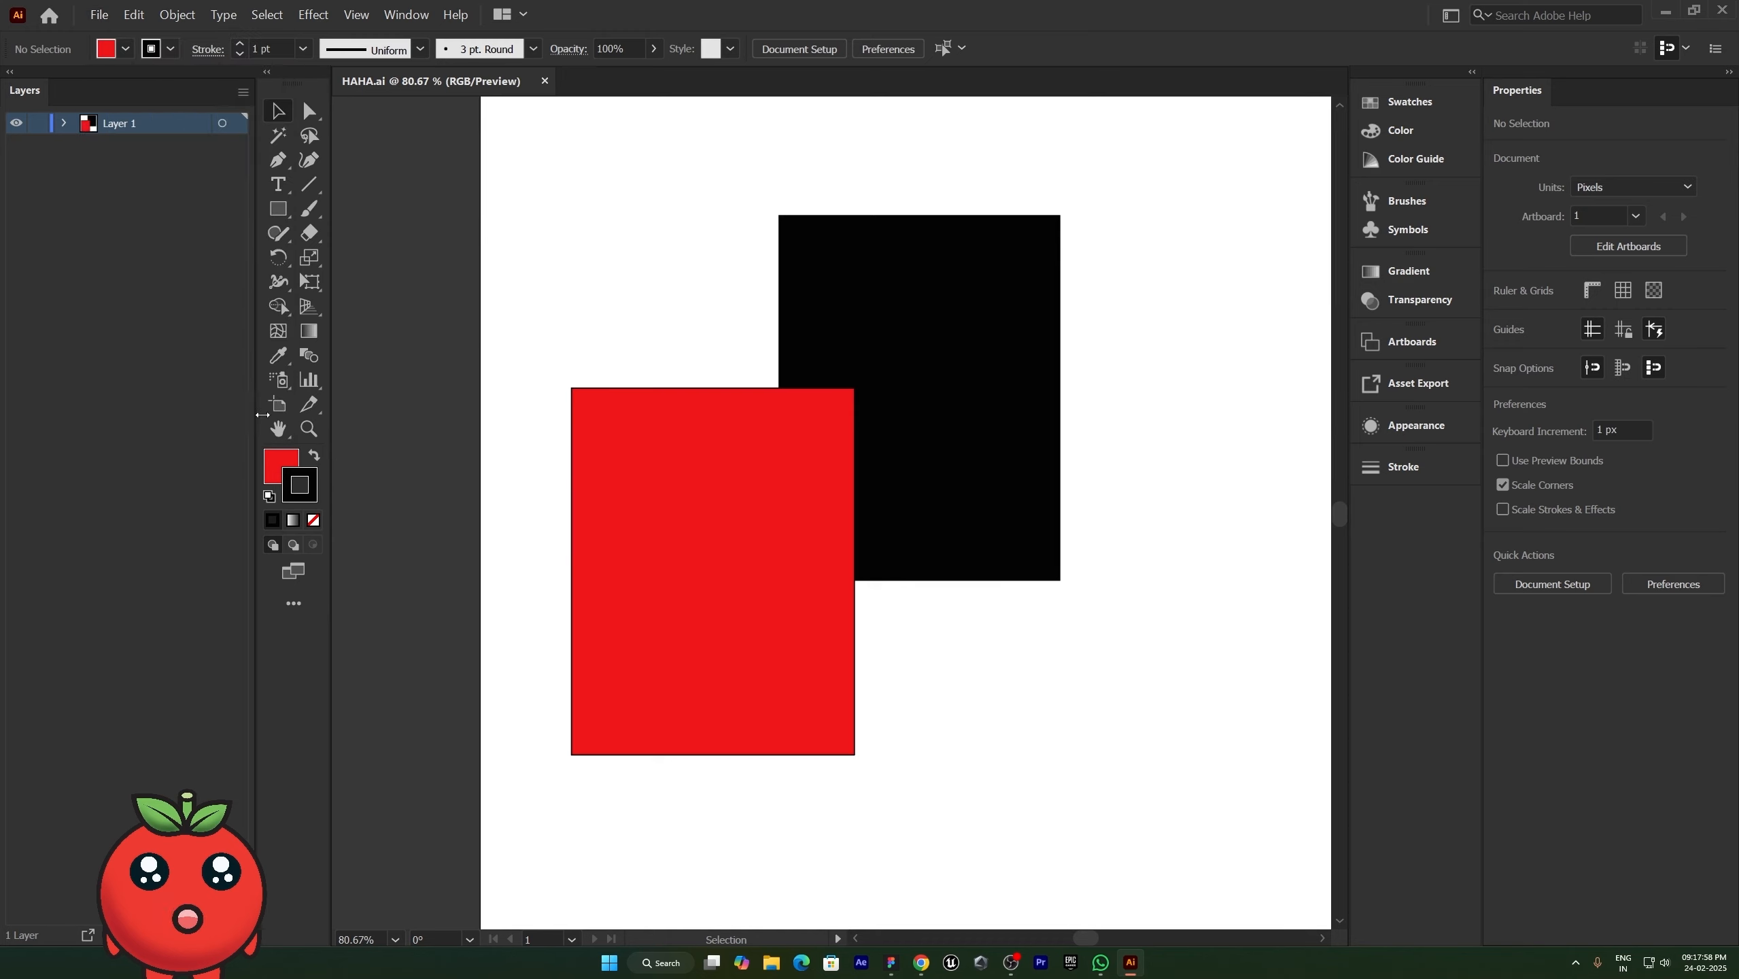
left_click(309, 406)
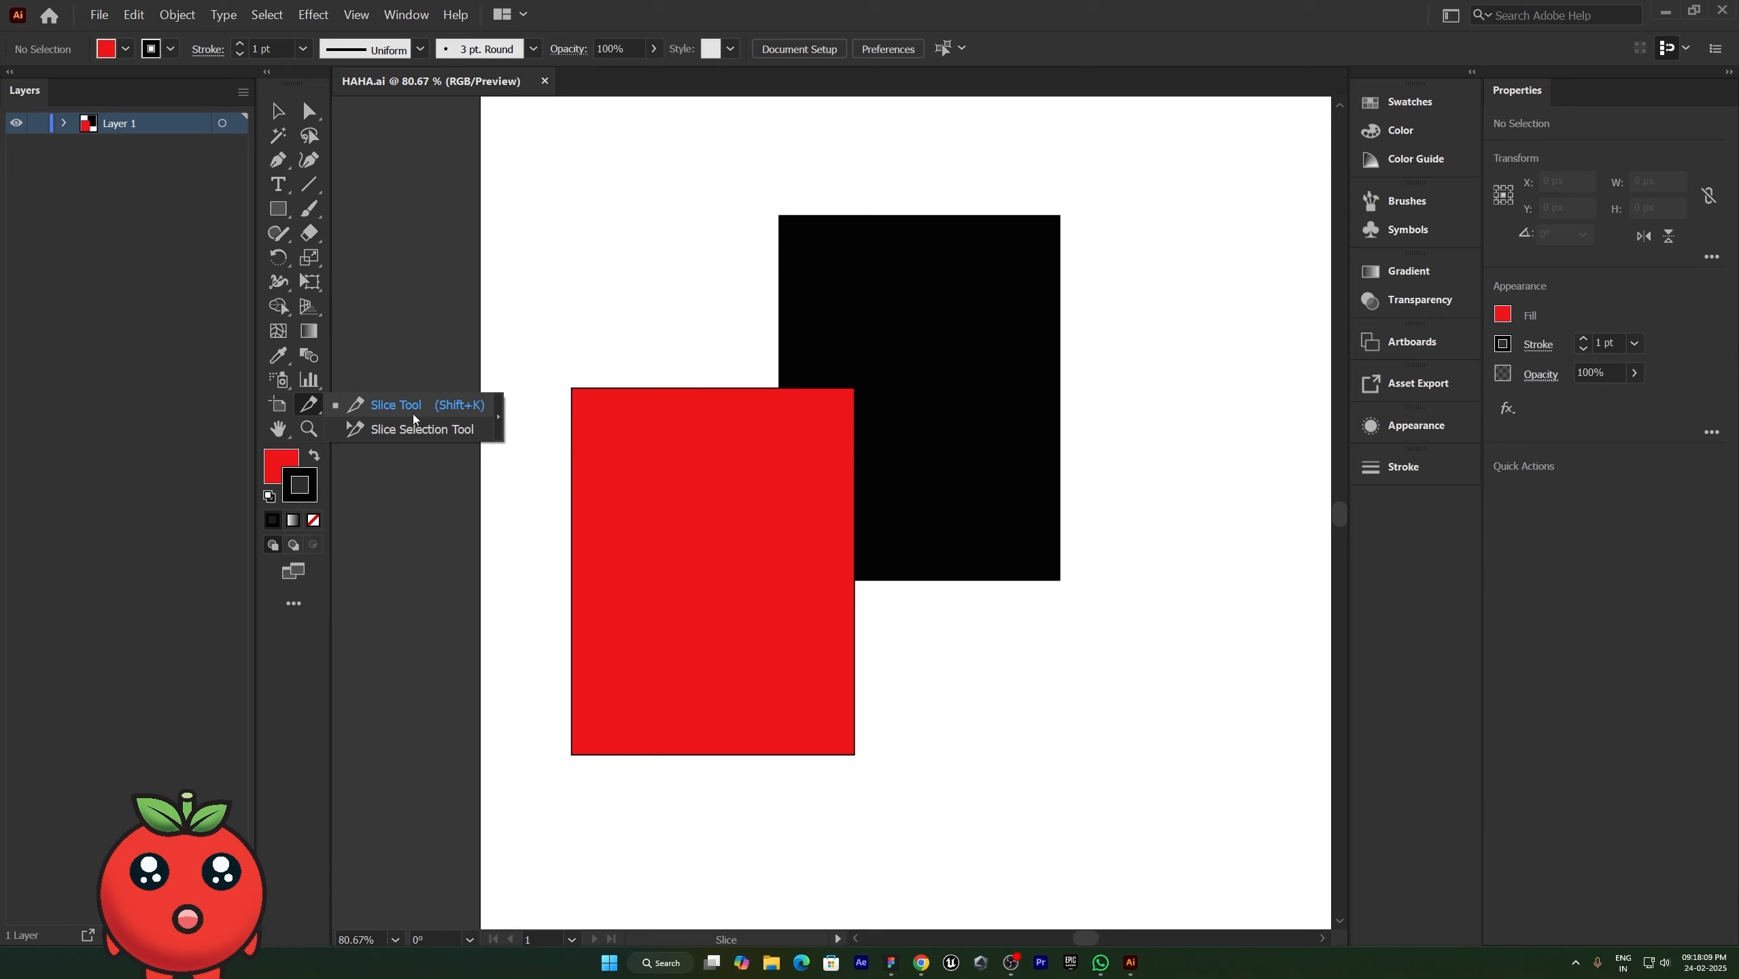
Step: Set the File Handling preferences to automatically save recovery data every 5 minutes
left_click(99, 14)
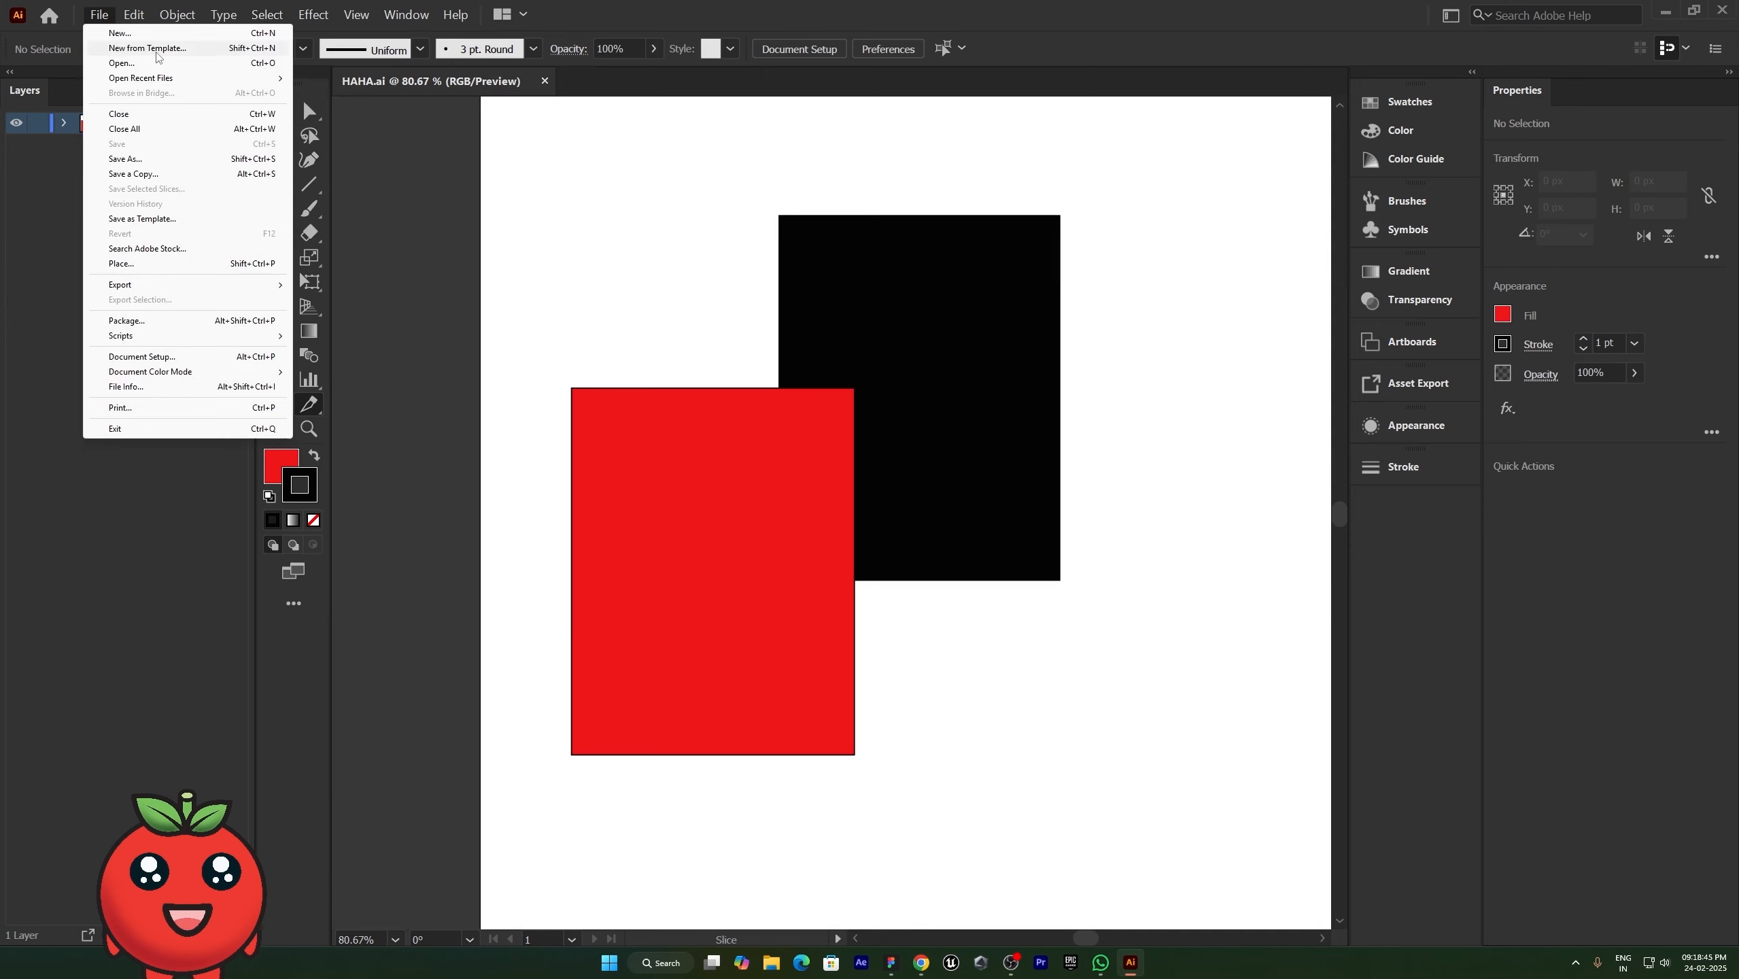
mouse_move(163, 341)
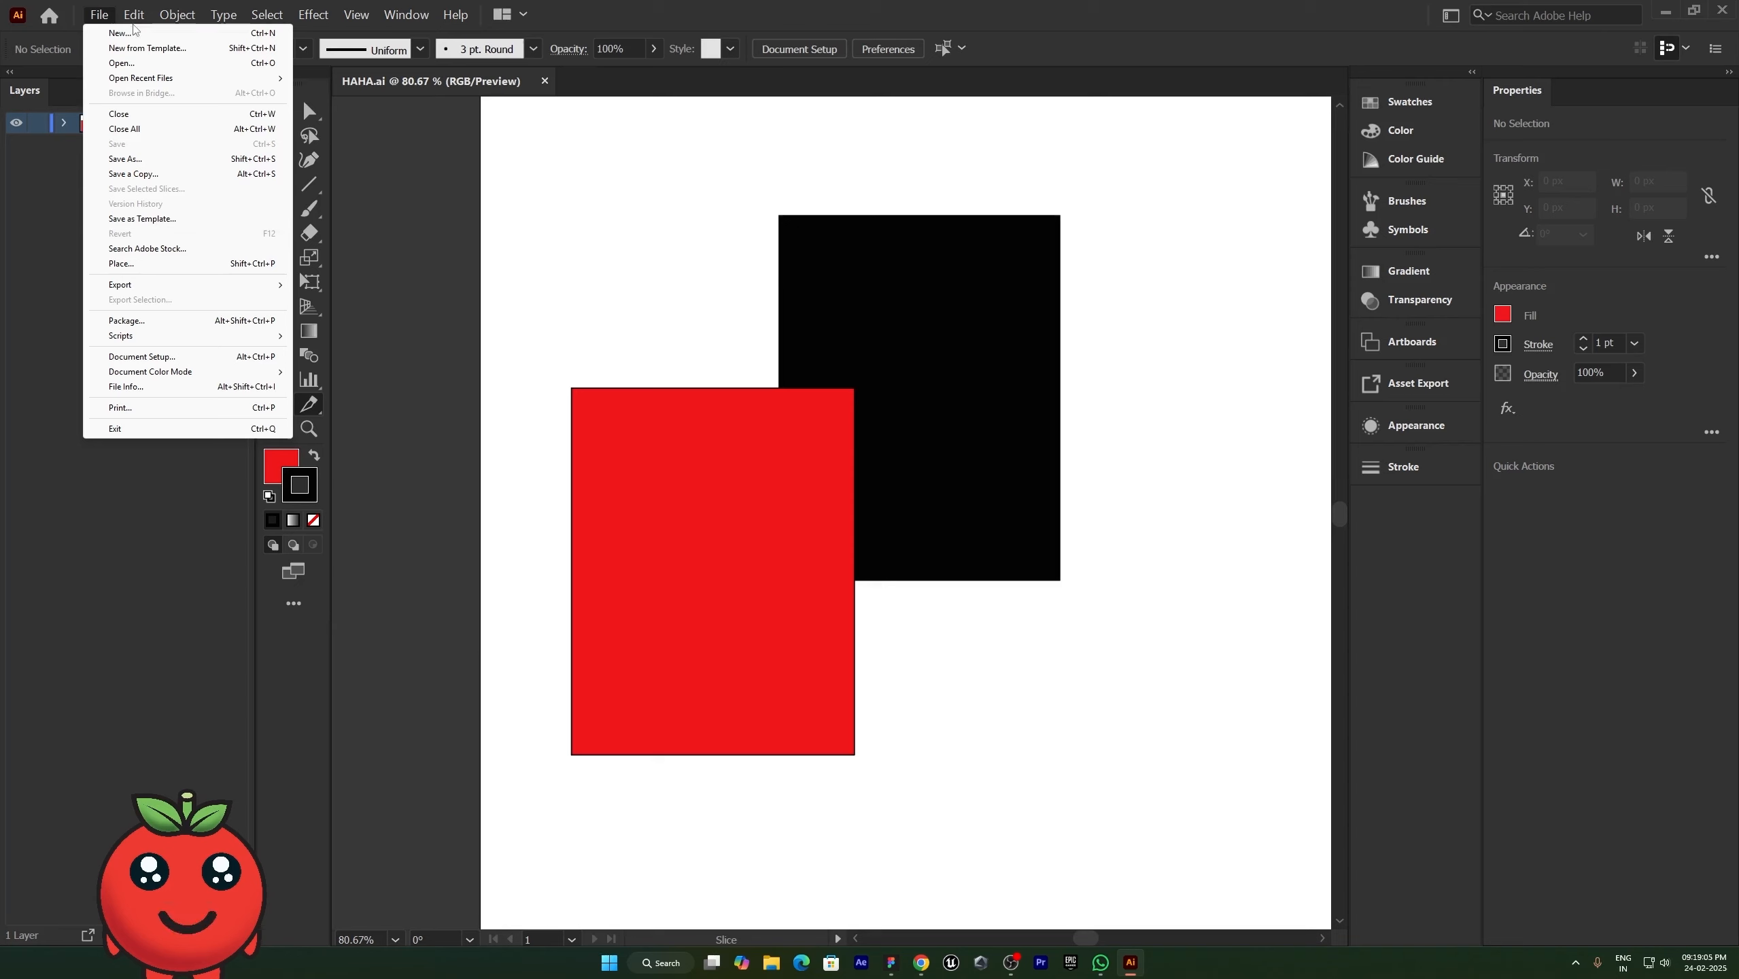
left_click(134, 15)
left_click(133, 14)
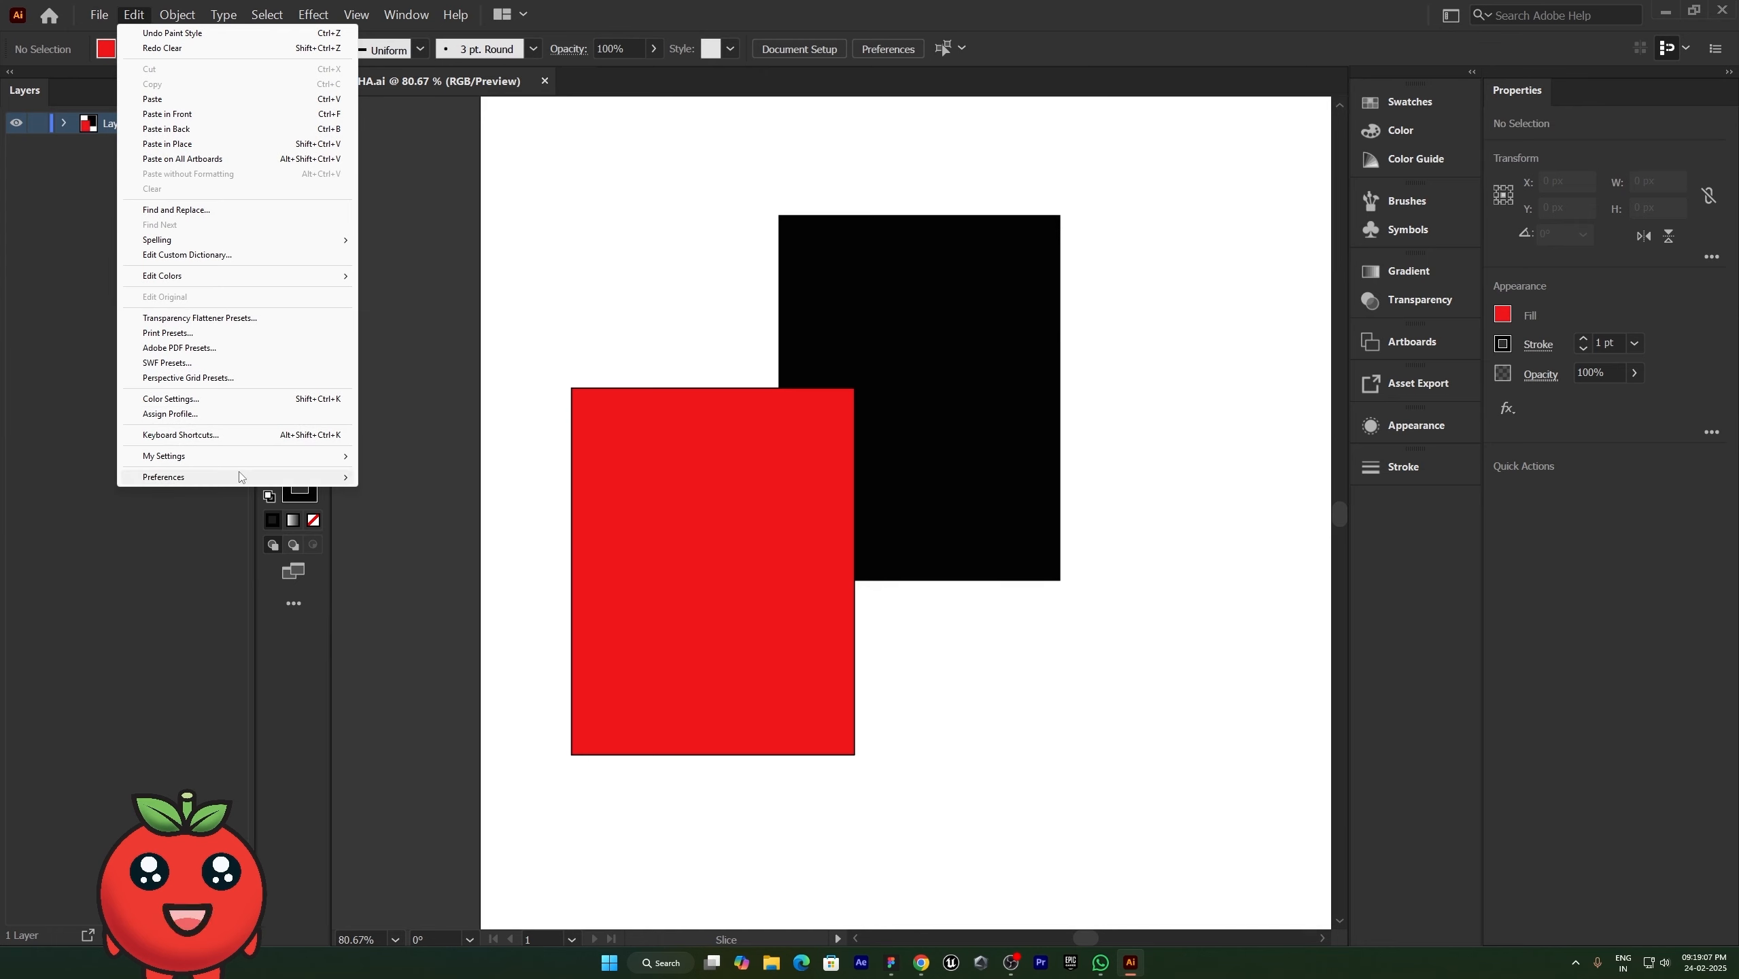
mouse_move(241, 476)
left_click(407, 641)
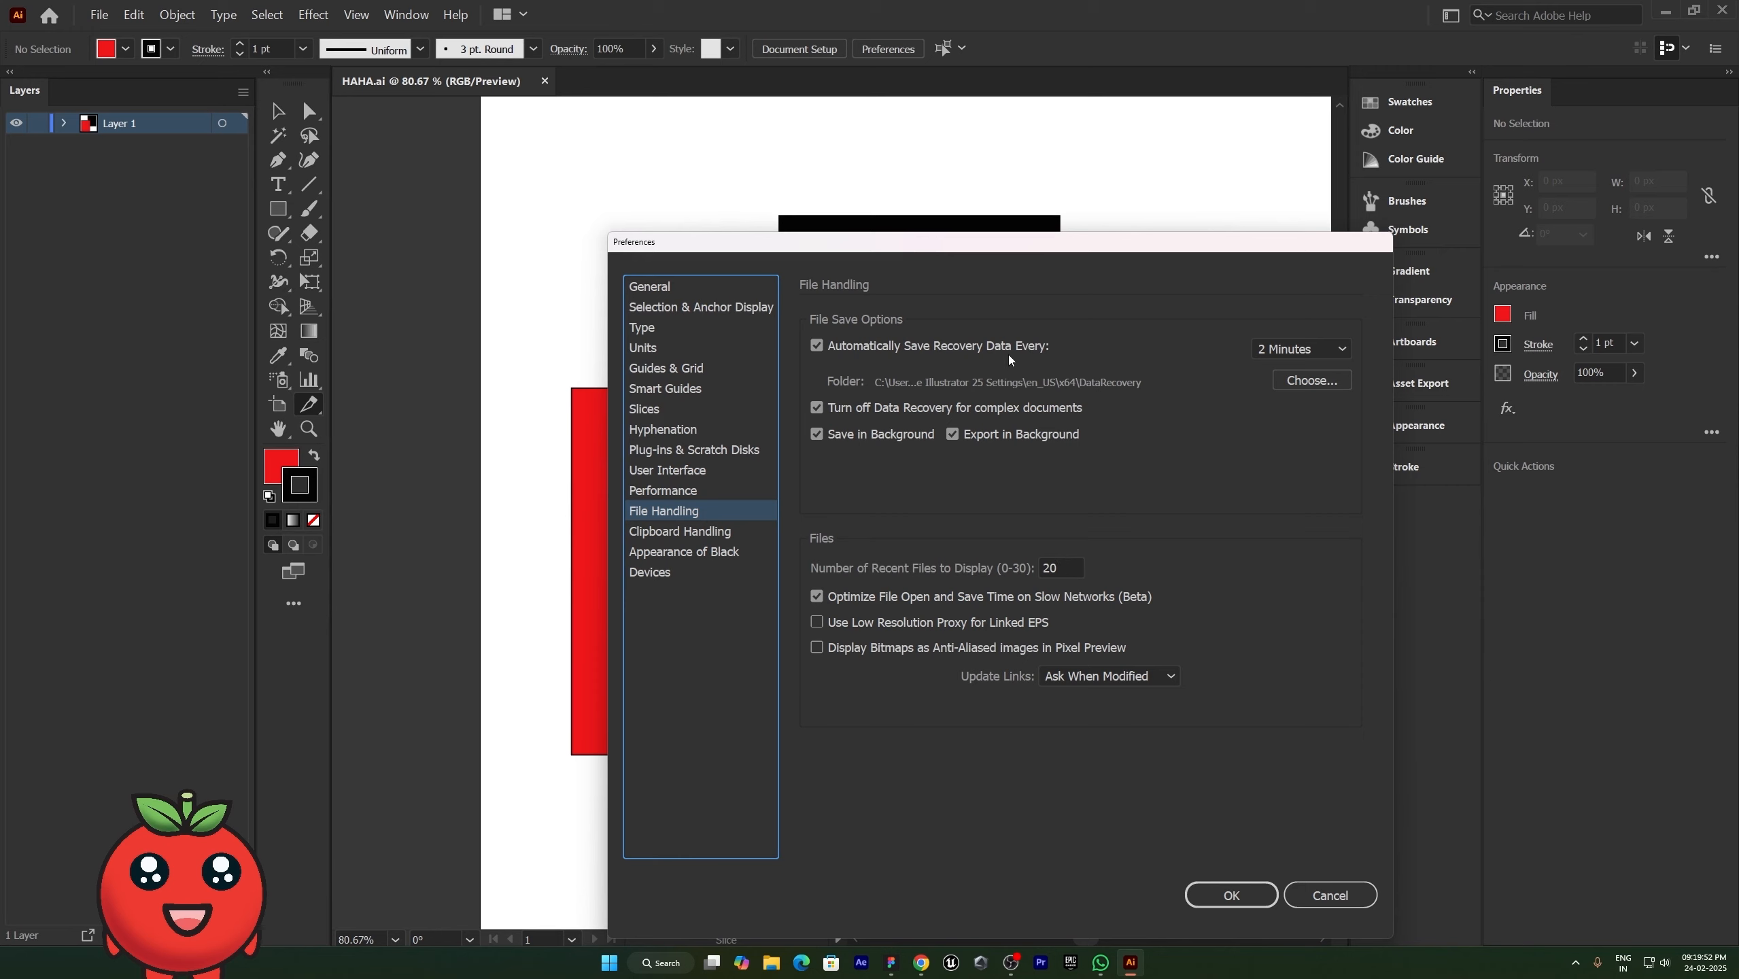
left_click(1299, 349)
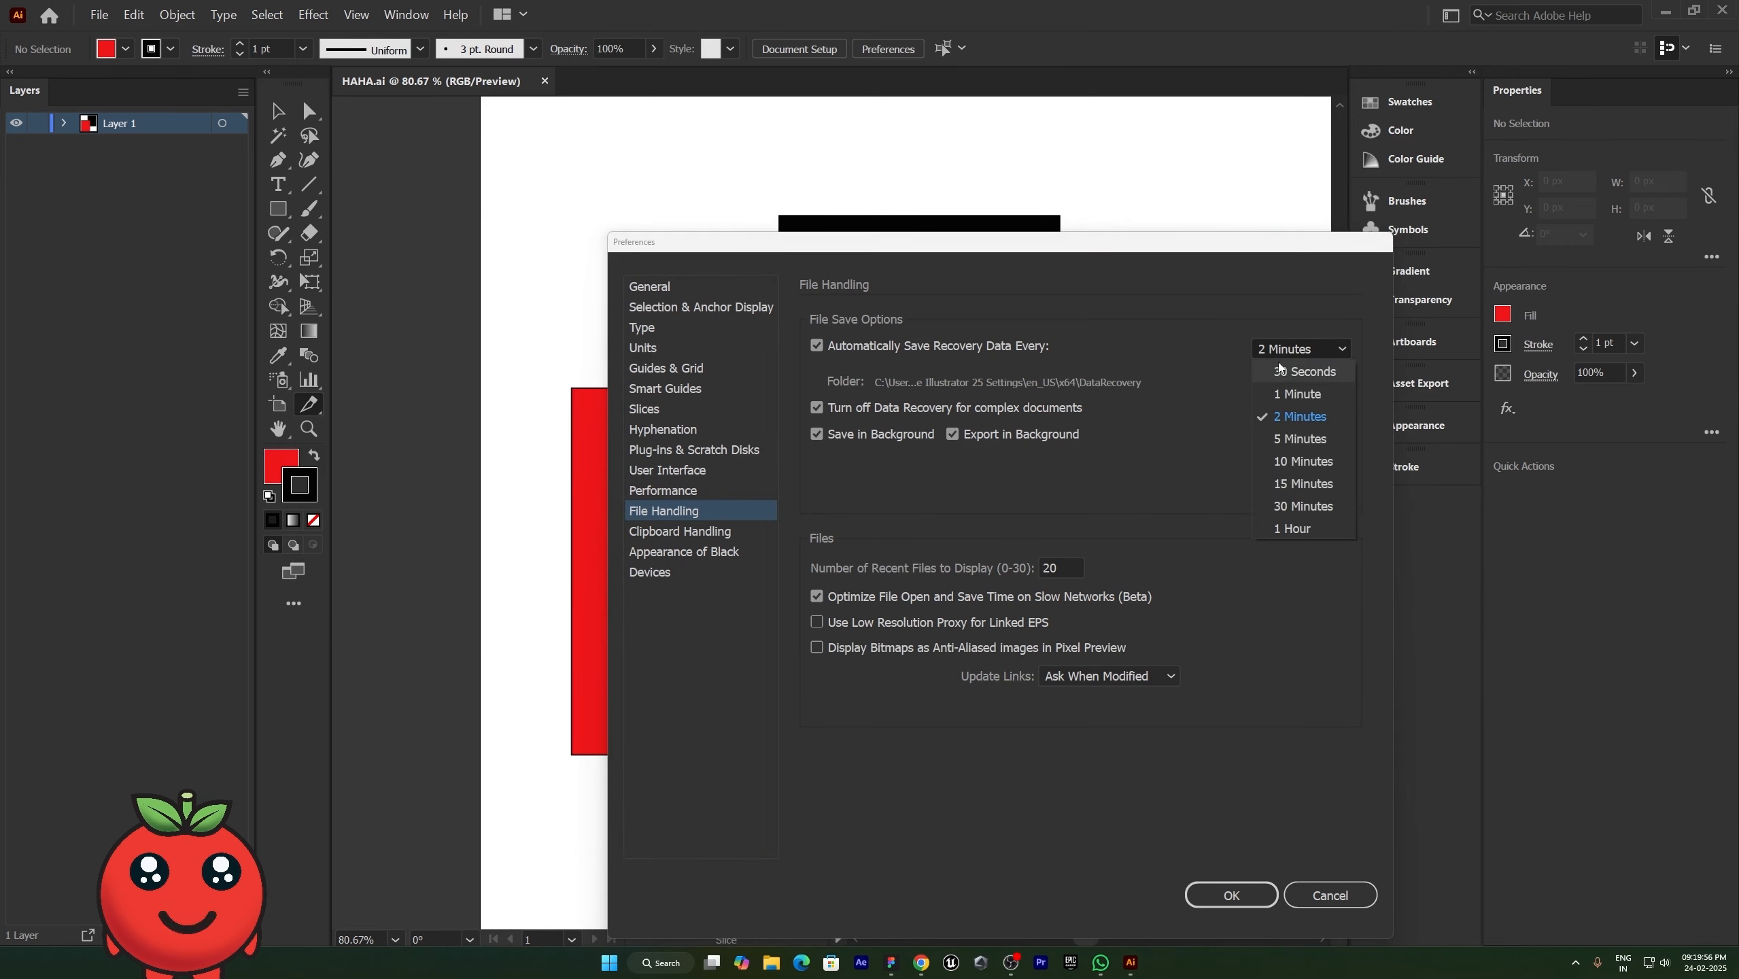
left_click(1289, 432)
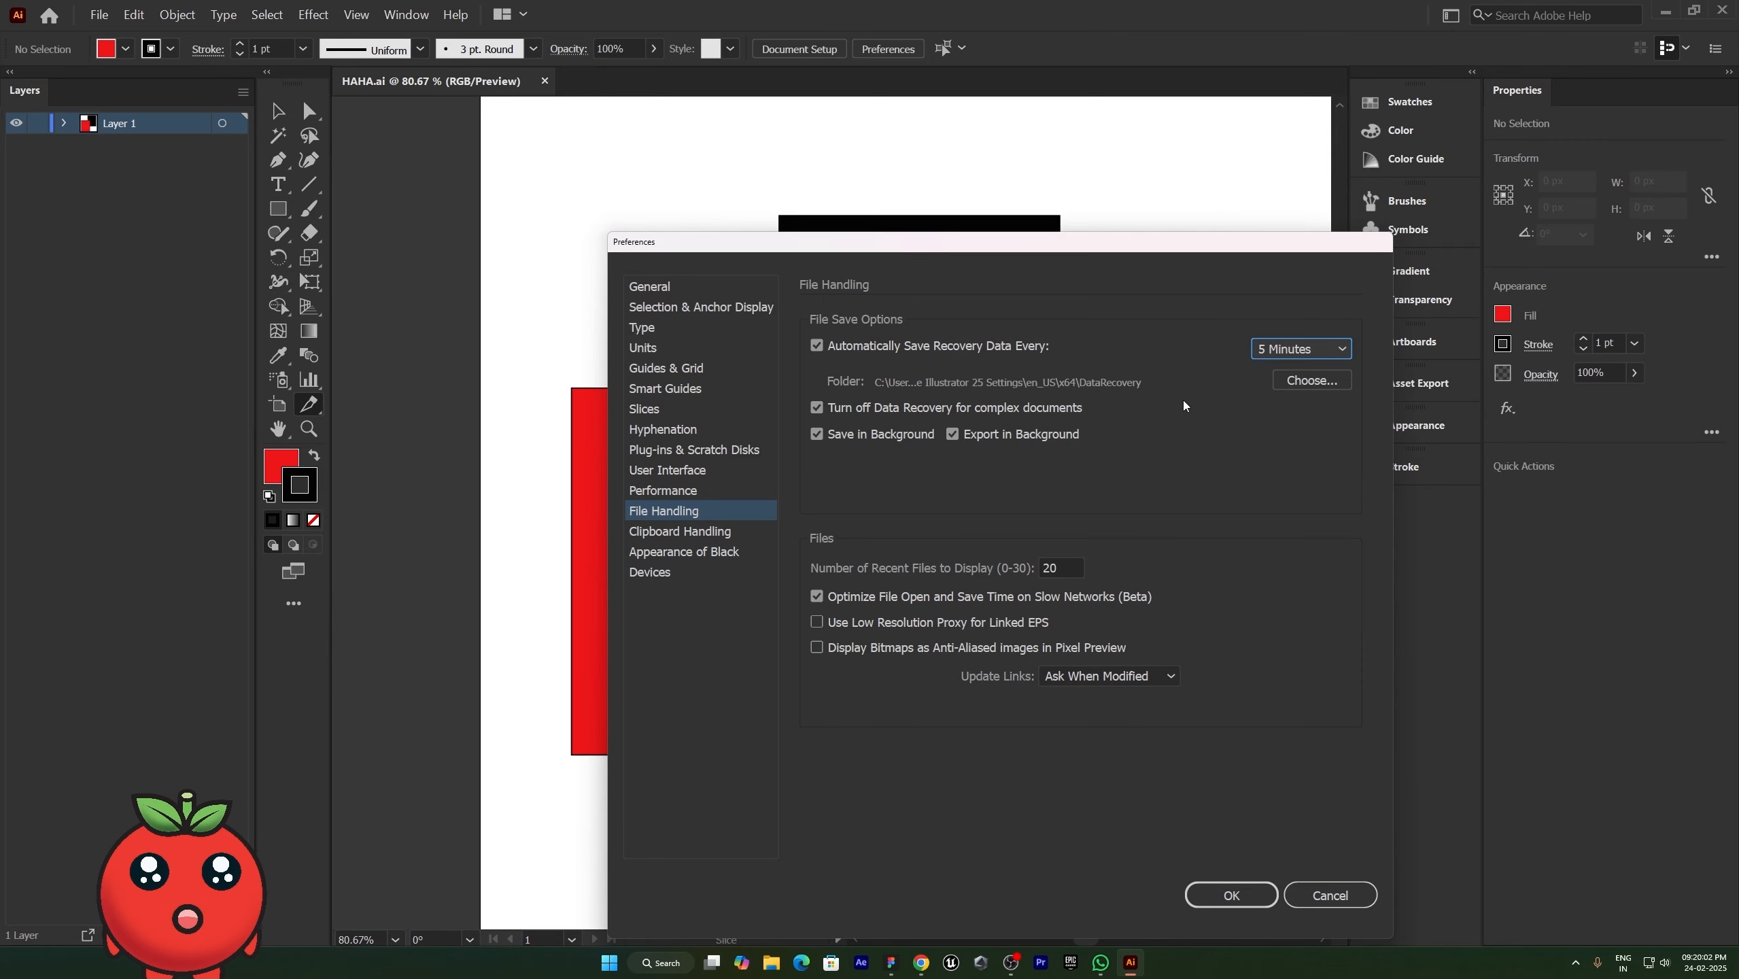
left_click(1231, 894)
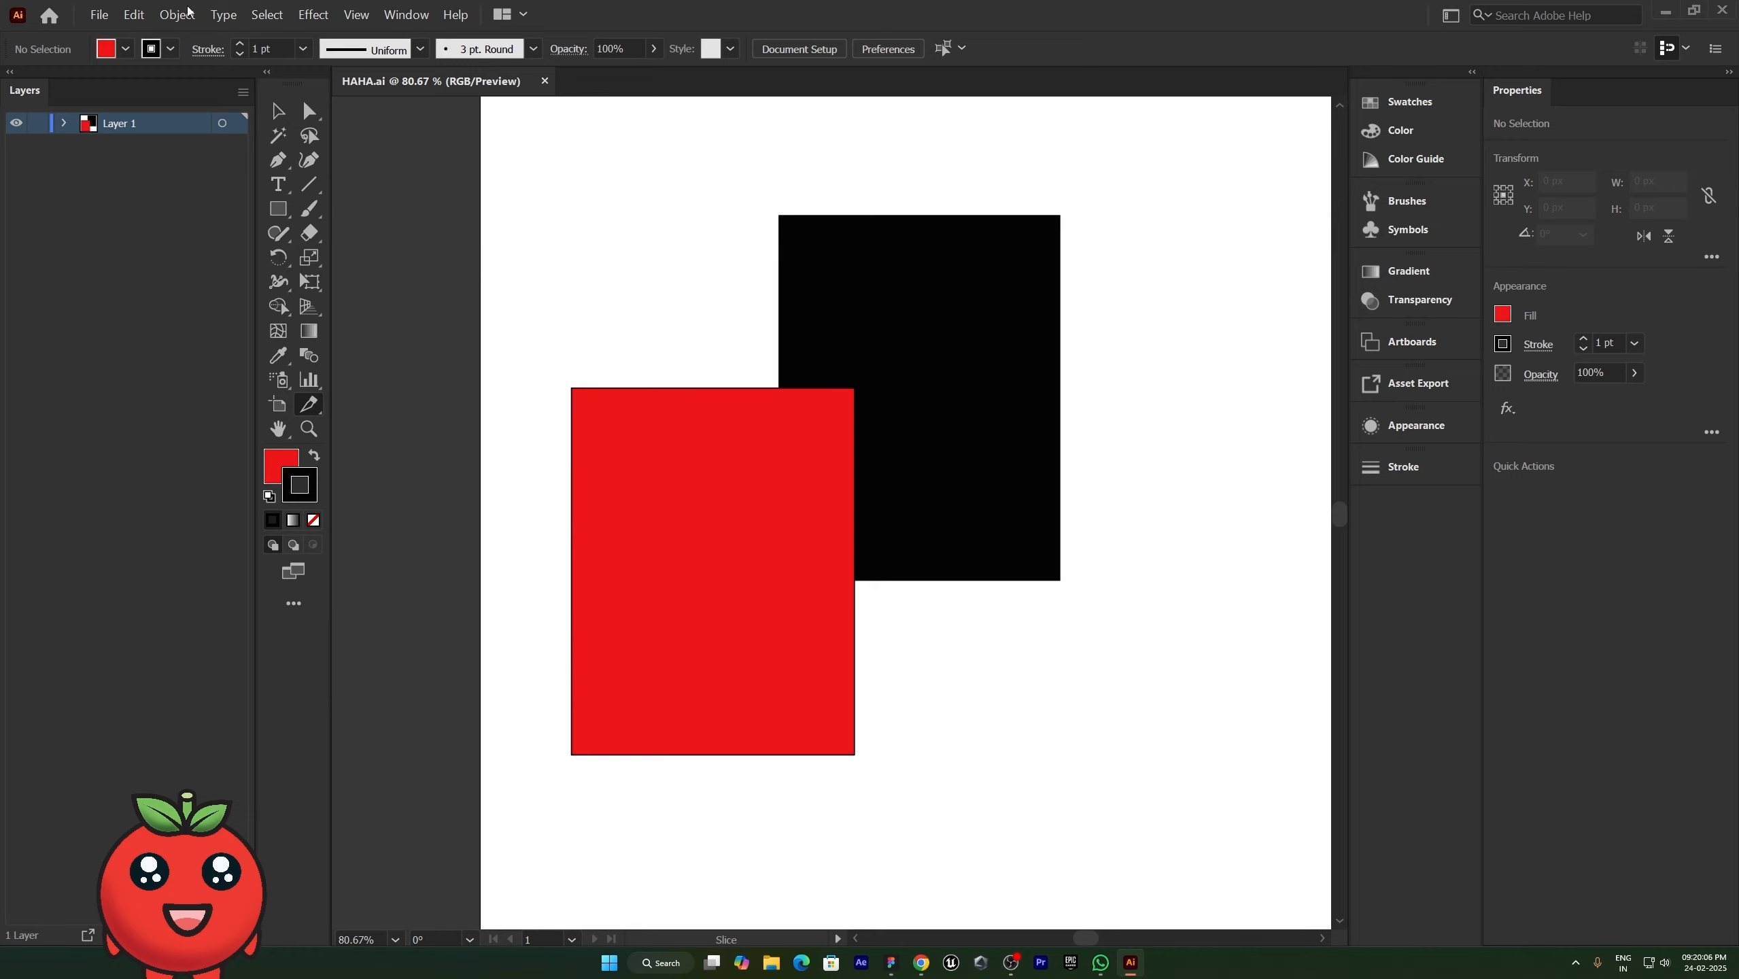
left_click(99, 14)
mouse_move(135, 16)
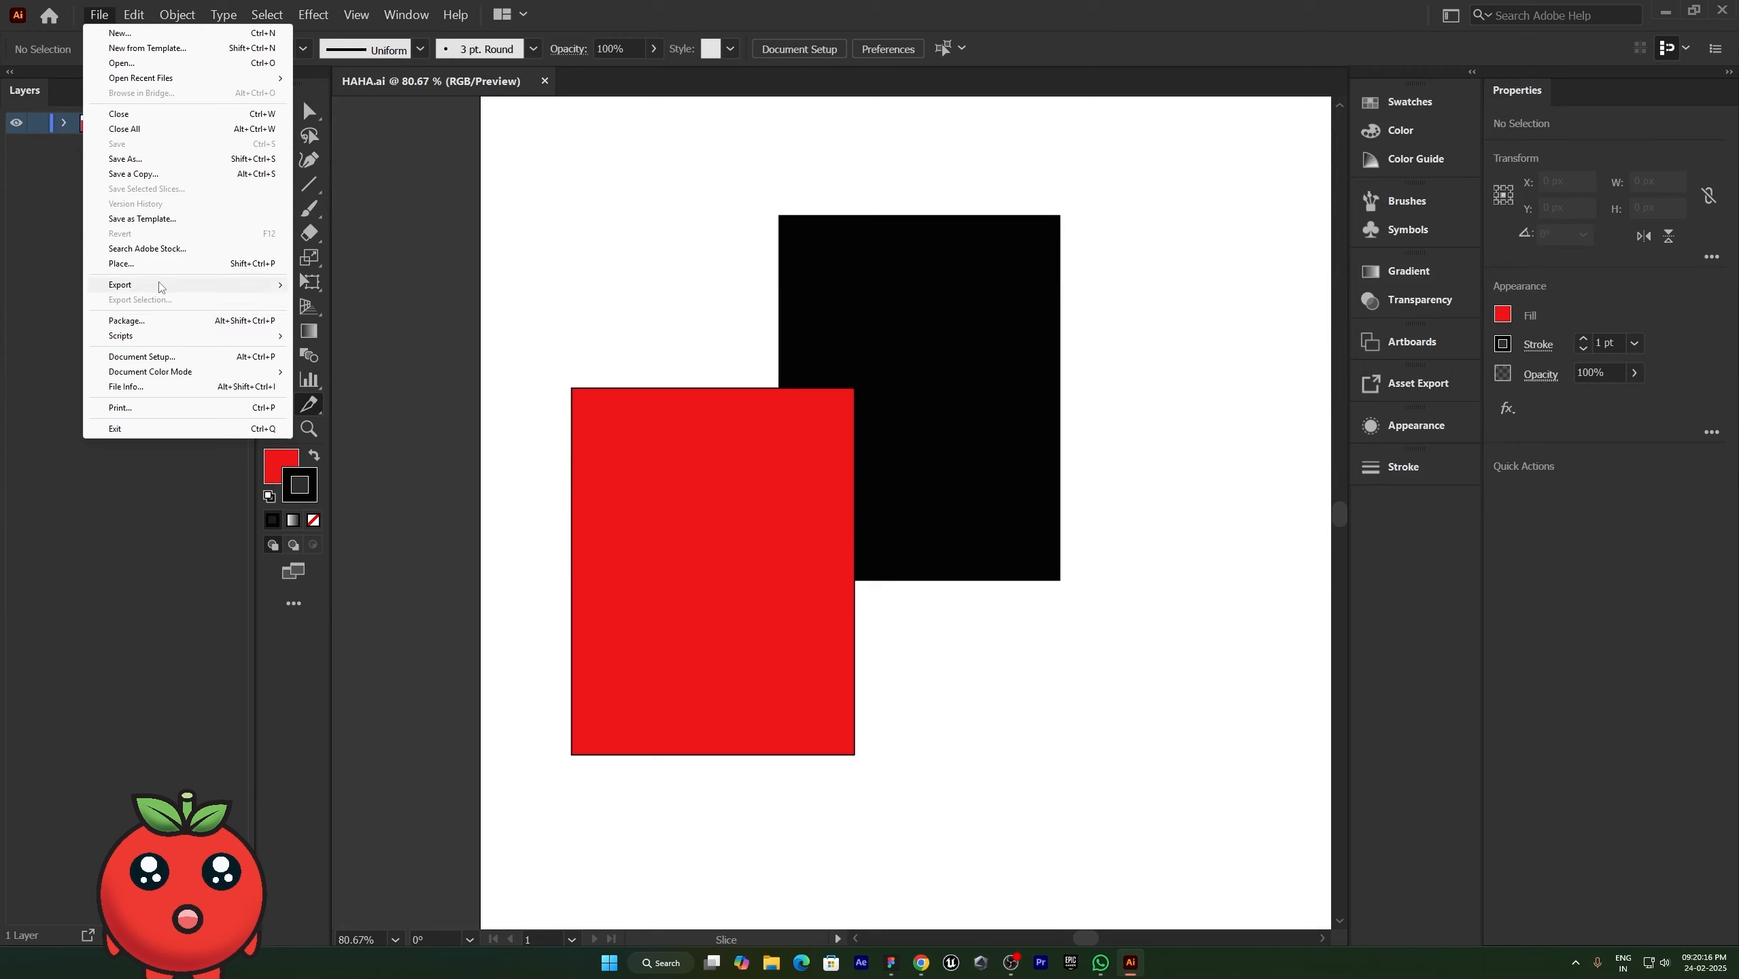
mouse_move(268, 284)
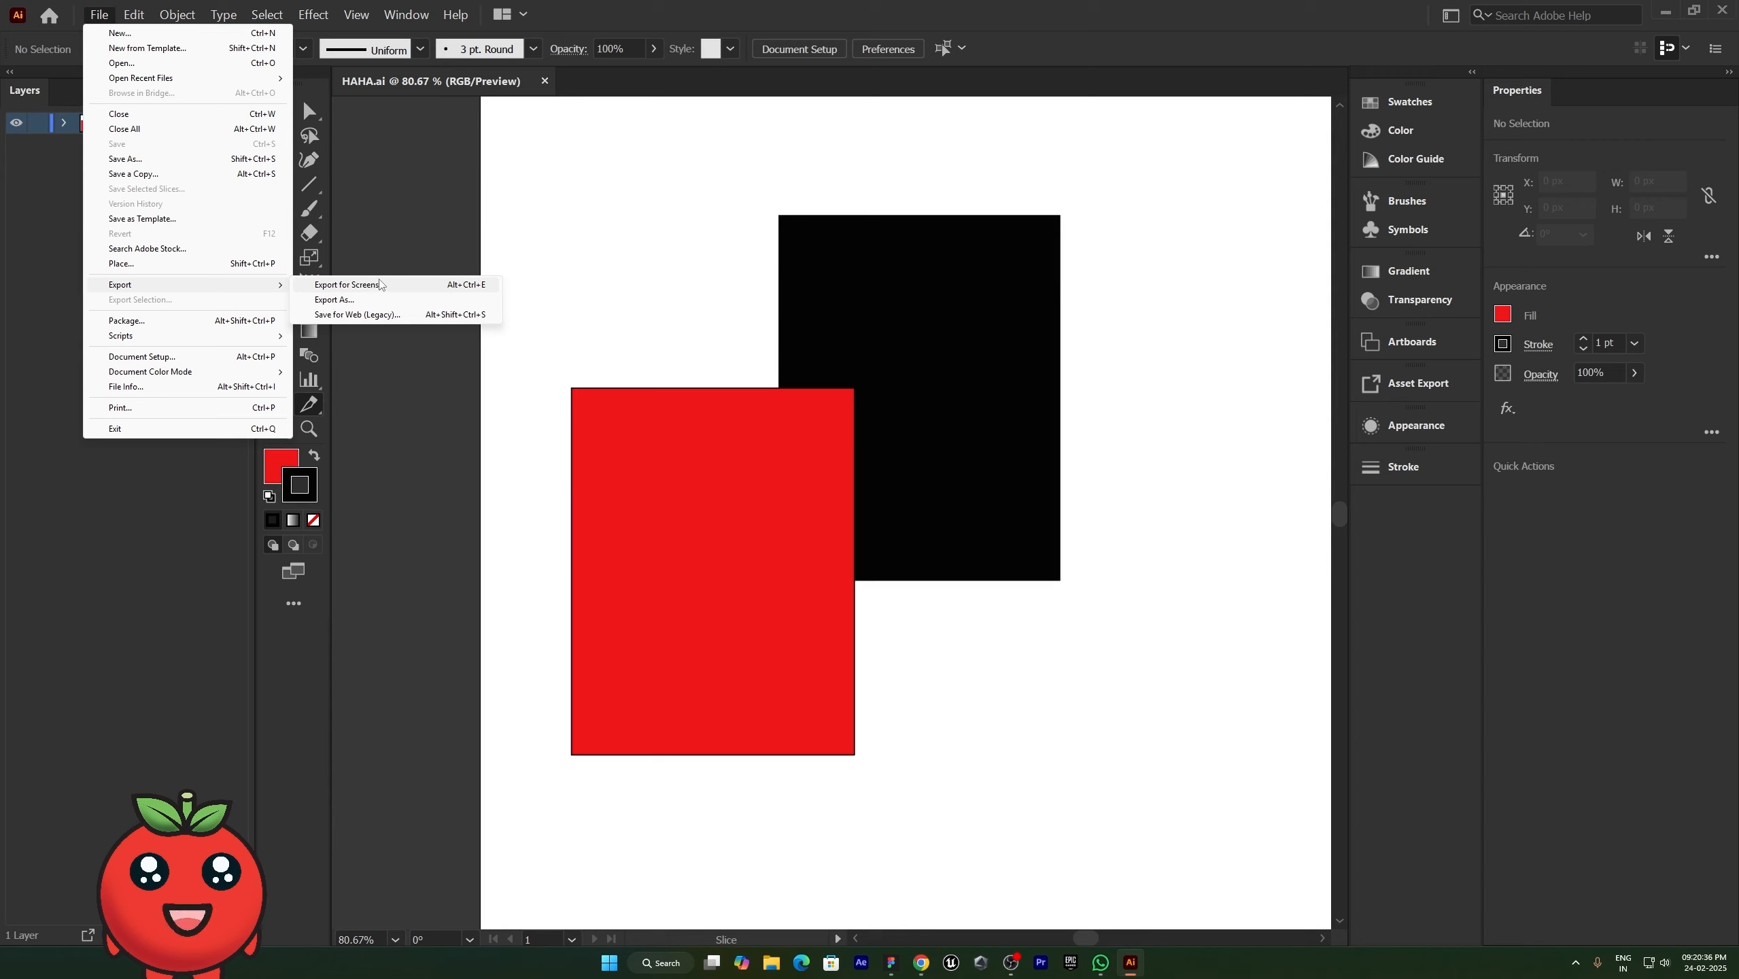
left_click(427, 225)
Step: Open the file HAHA 2.ai
left_click(111, 16)
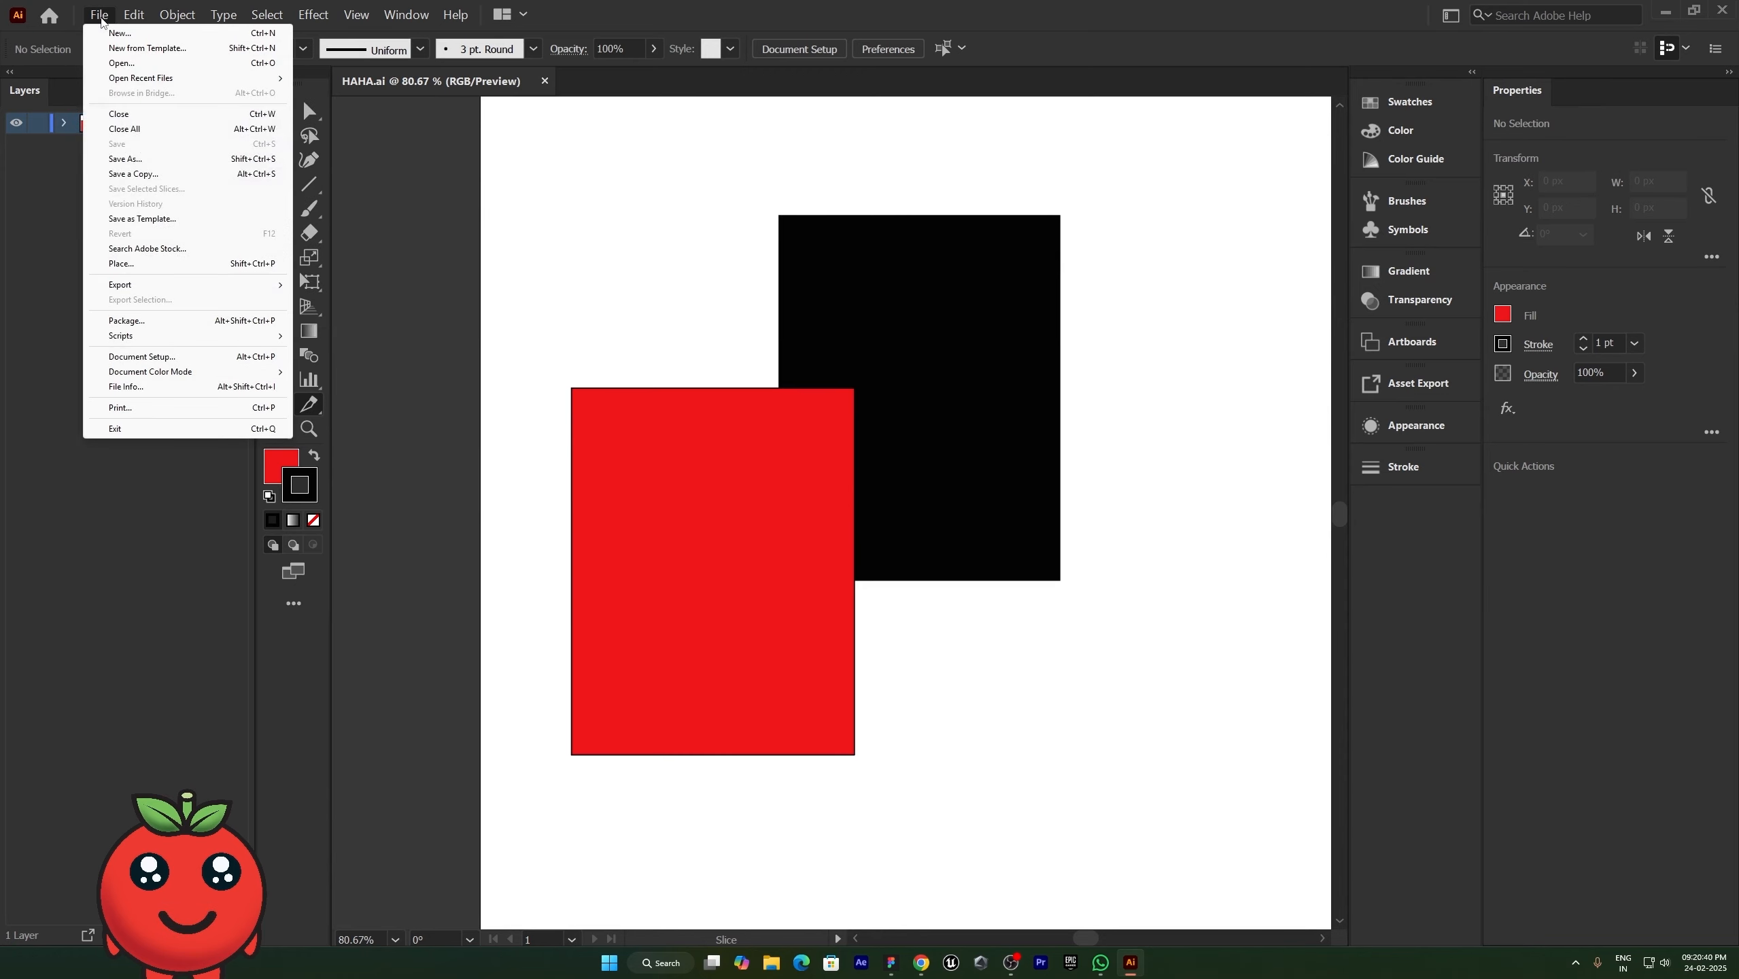
left_click(124, 64)
double_click(162, 149)
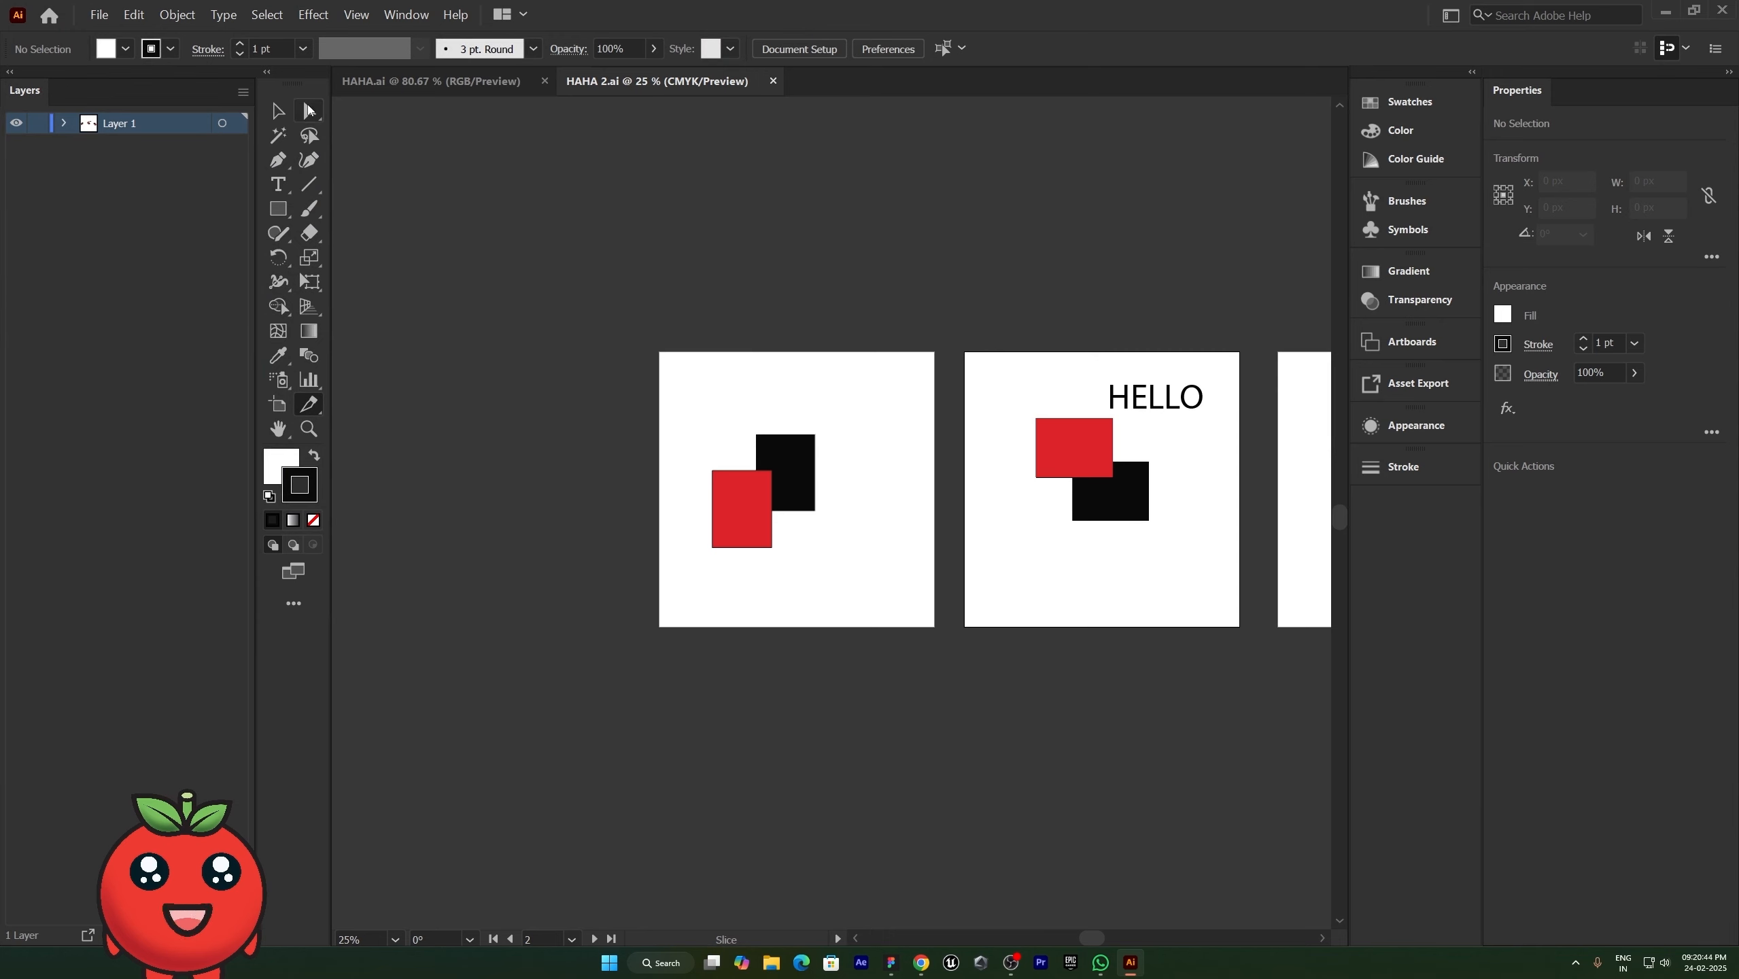
Step: Select the linked artwork on the first artboard and expand Layer 1 to list its linked files with readable names
key("v")
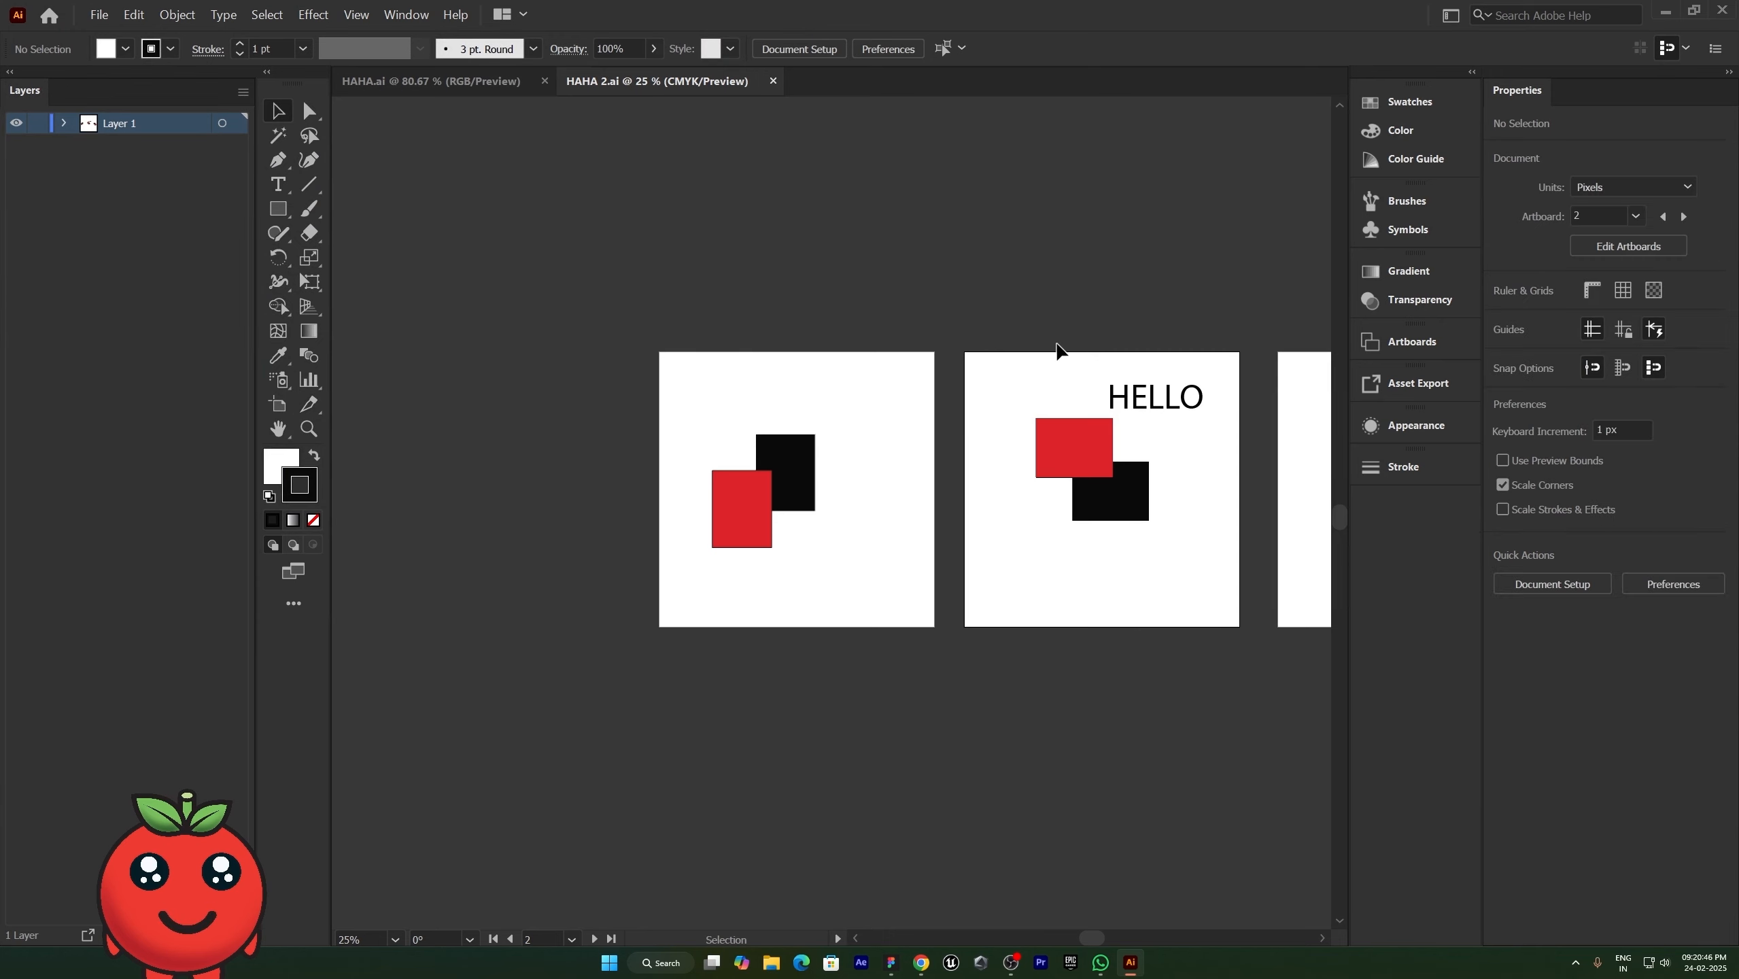
left_click_drag(1056, 343, 760, 279)
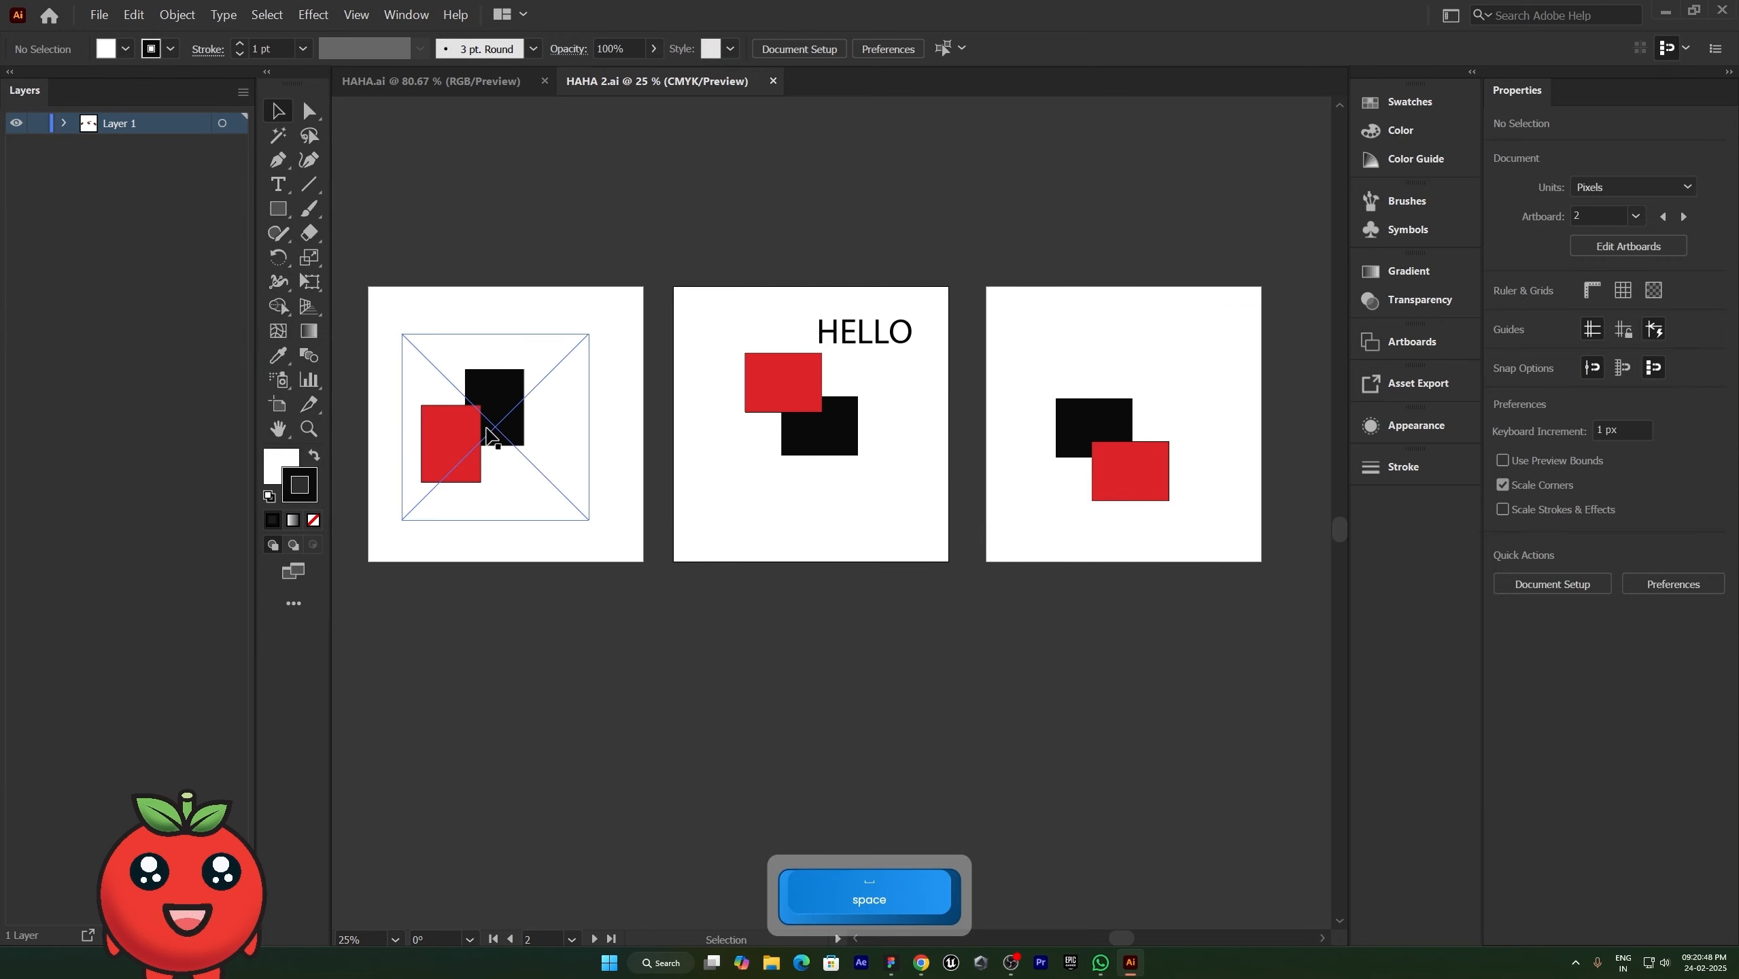
left_click(504, 425)
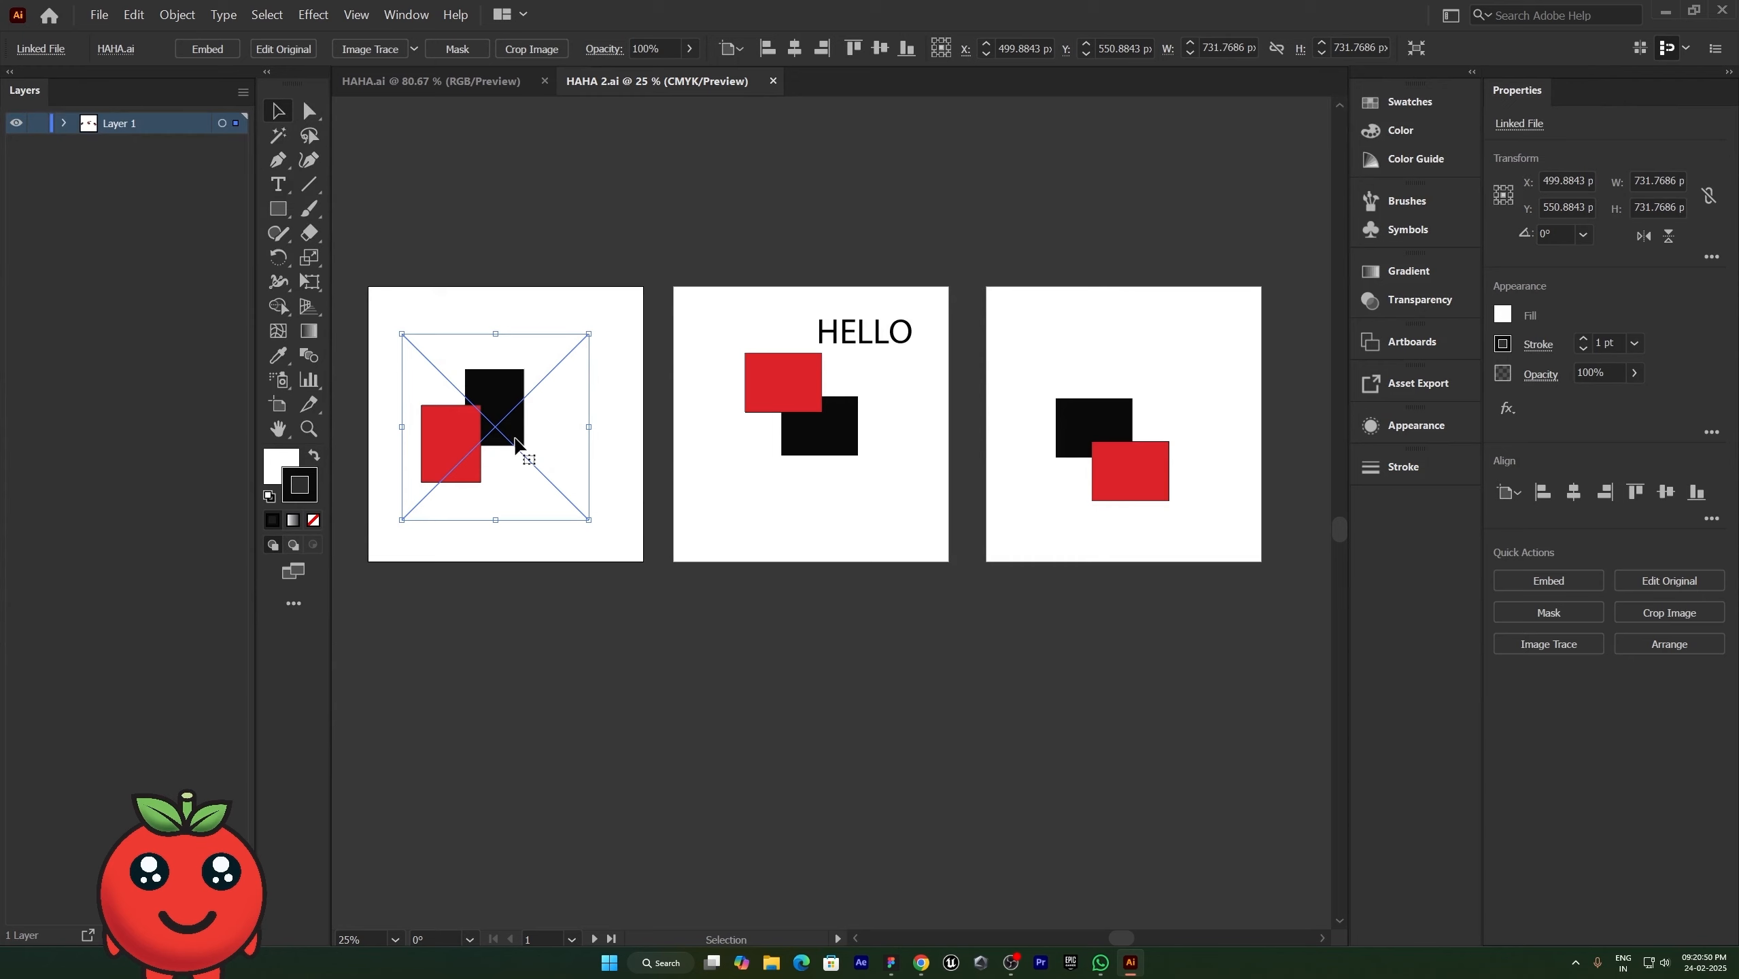
left_click(64, 123)
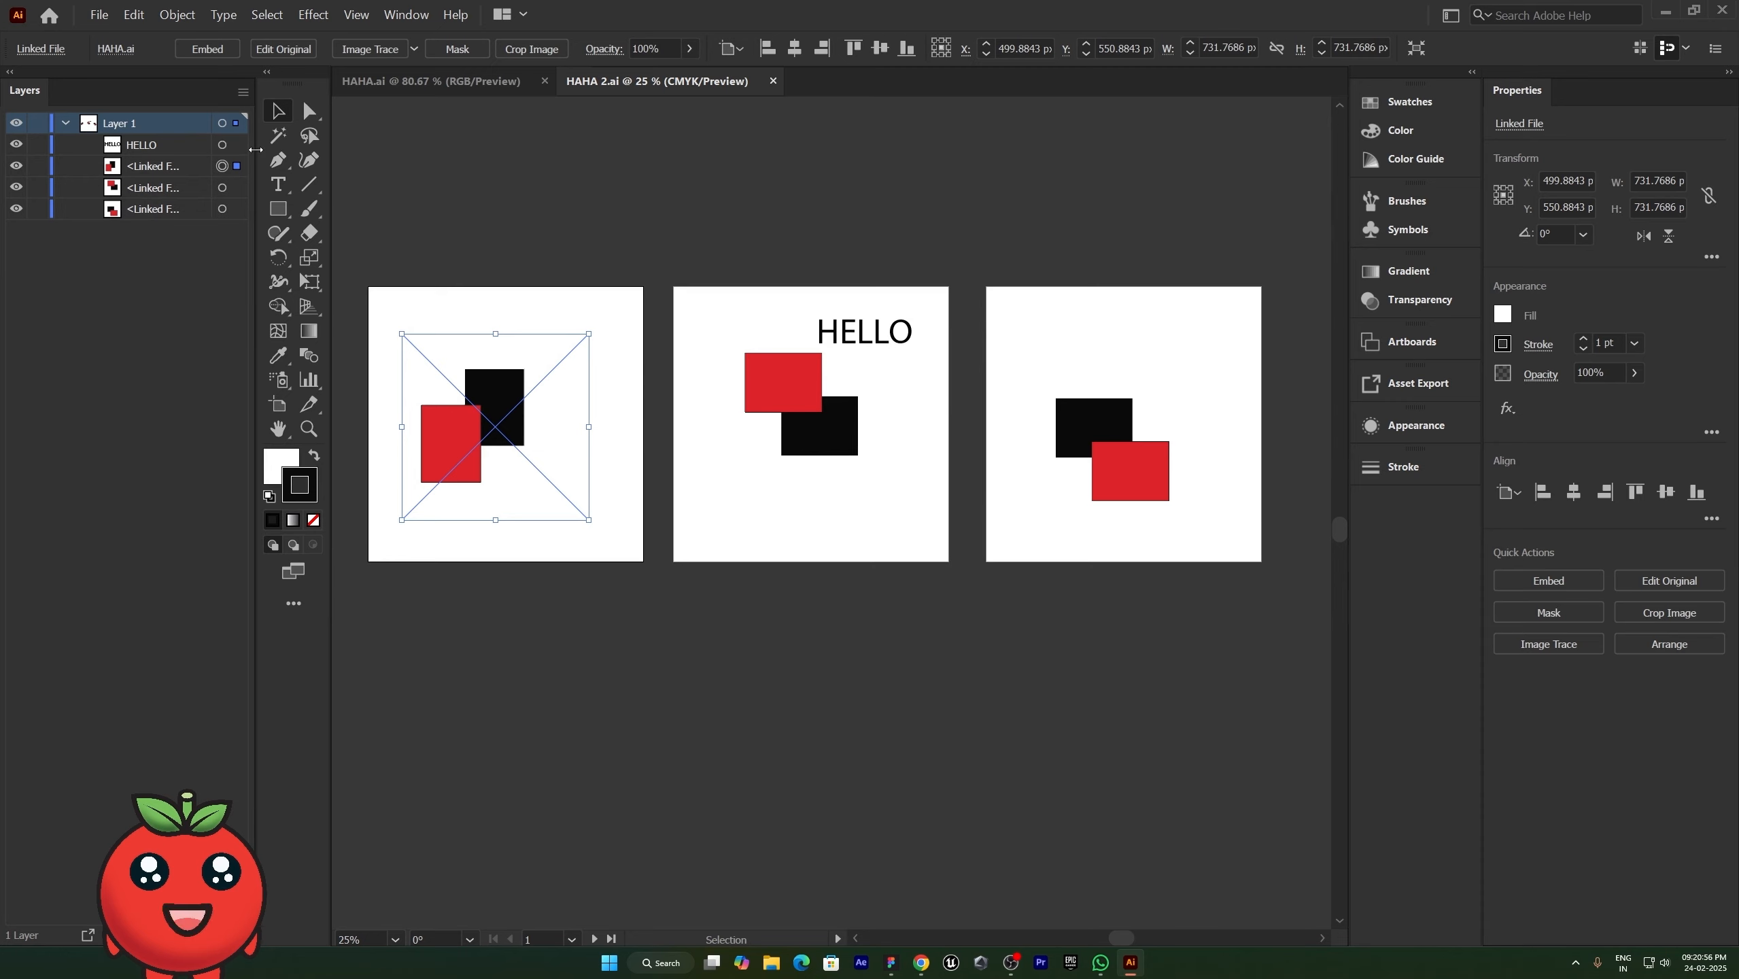
mouse_move(261, 152)
left_mouse_down()
mouse_move(358, 151)
mouse_move(285, 152)
left_mouse_up()
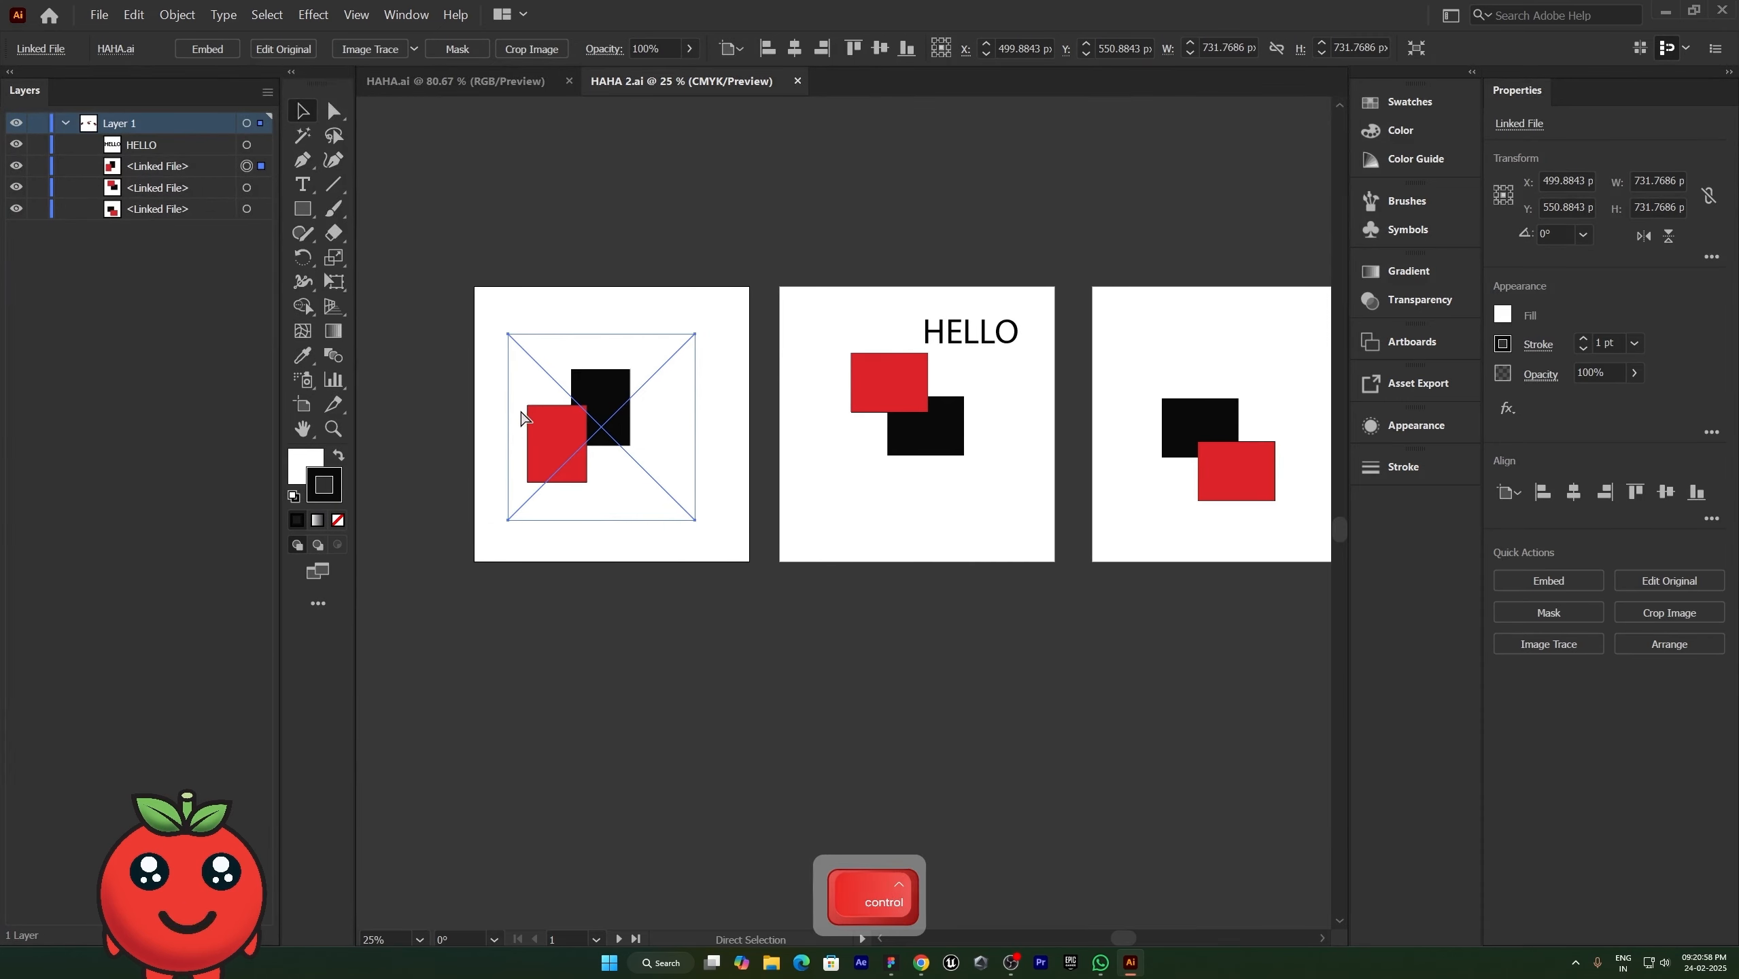
Step: Examine the edges of the linked red and black rectangles up close and show the link options for HAHA.ai
scroll(603, 458, "up", 14)
scroll(526, 618, "down", 2)
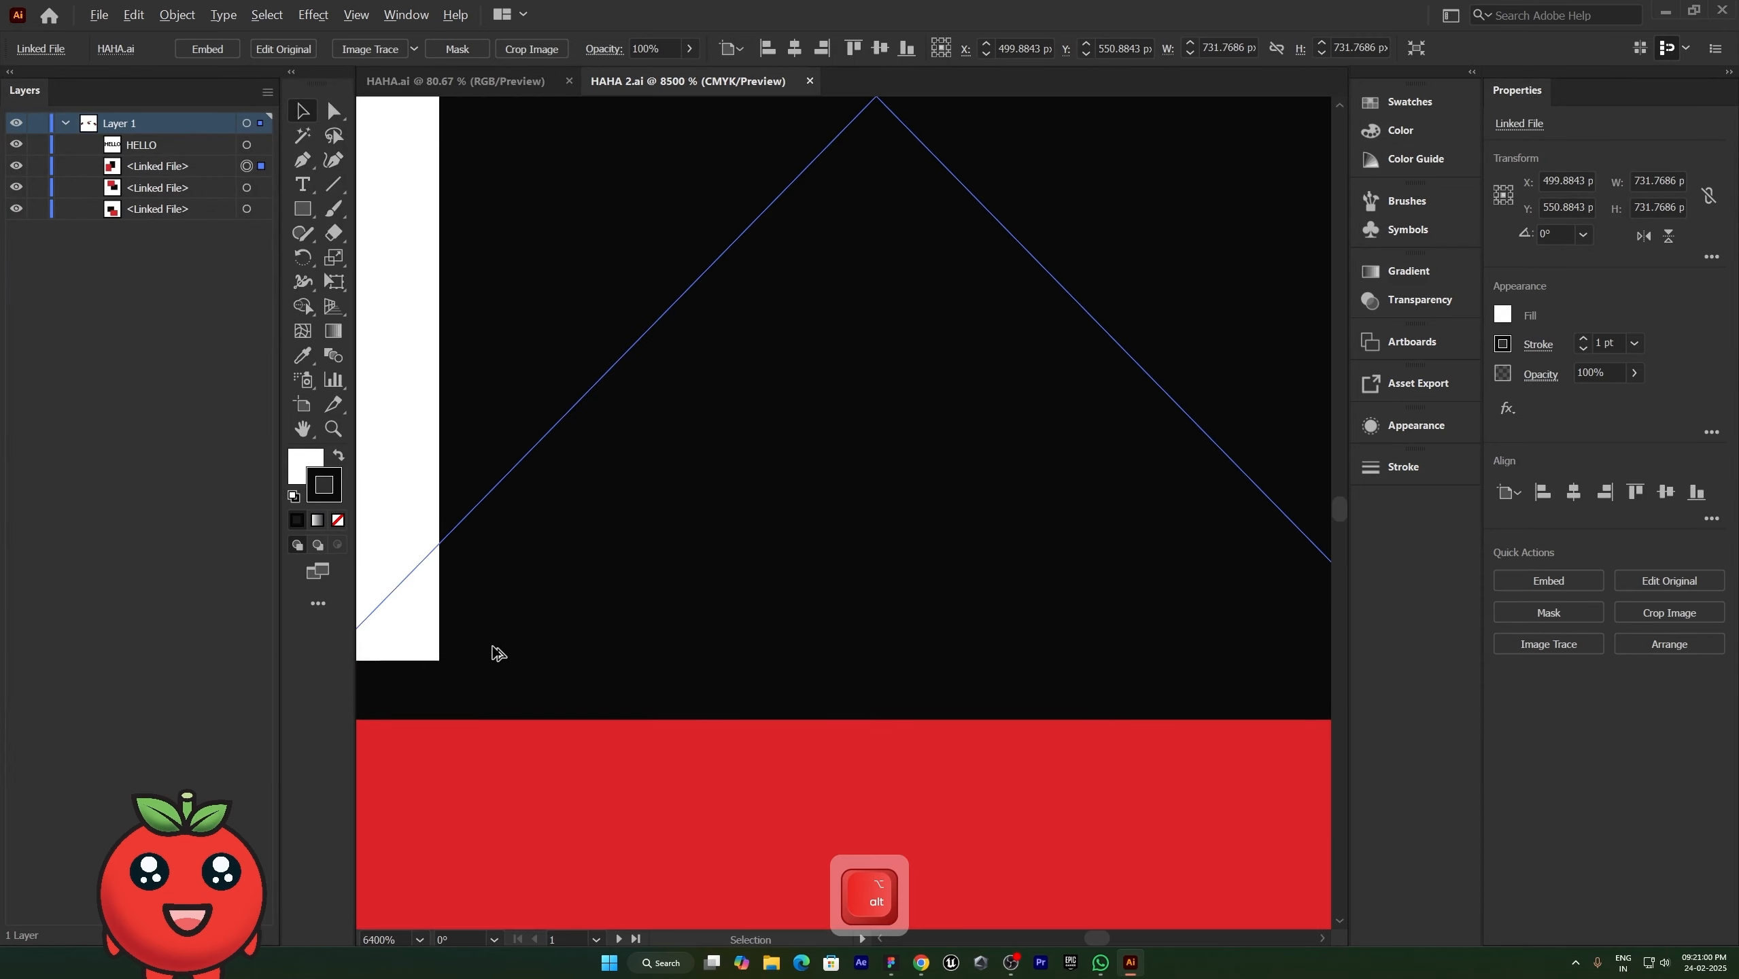
scroll(493, 648, "up", 4)
scroll(484, 665, "down", 20)
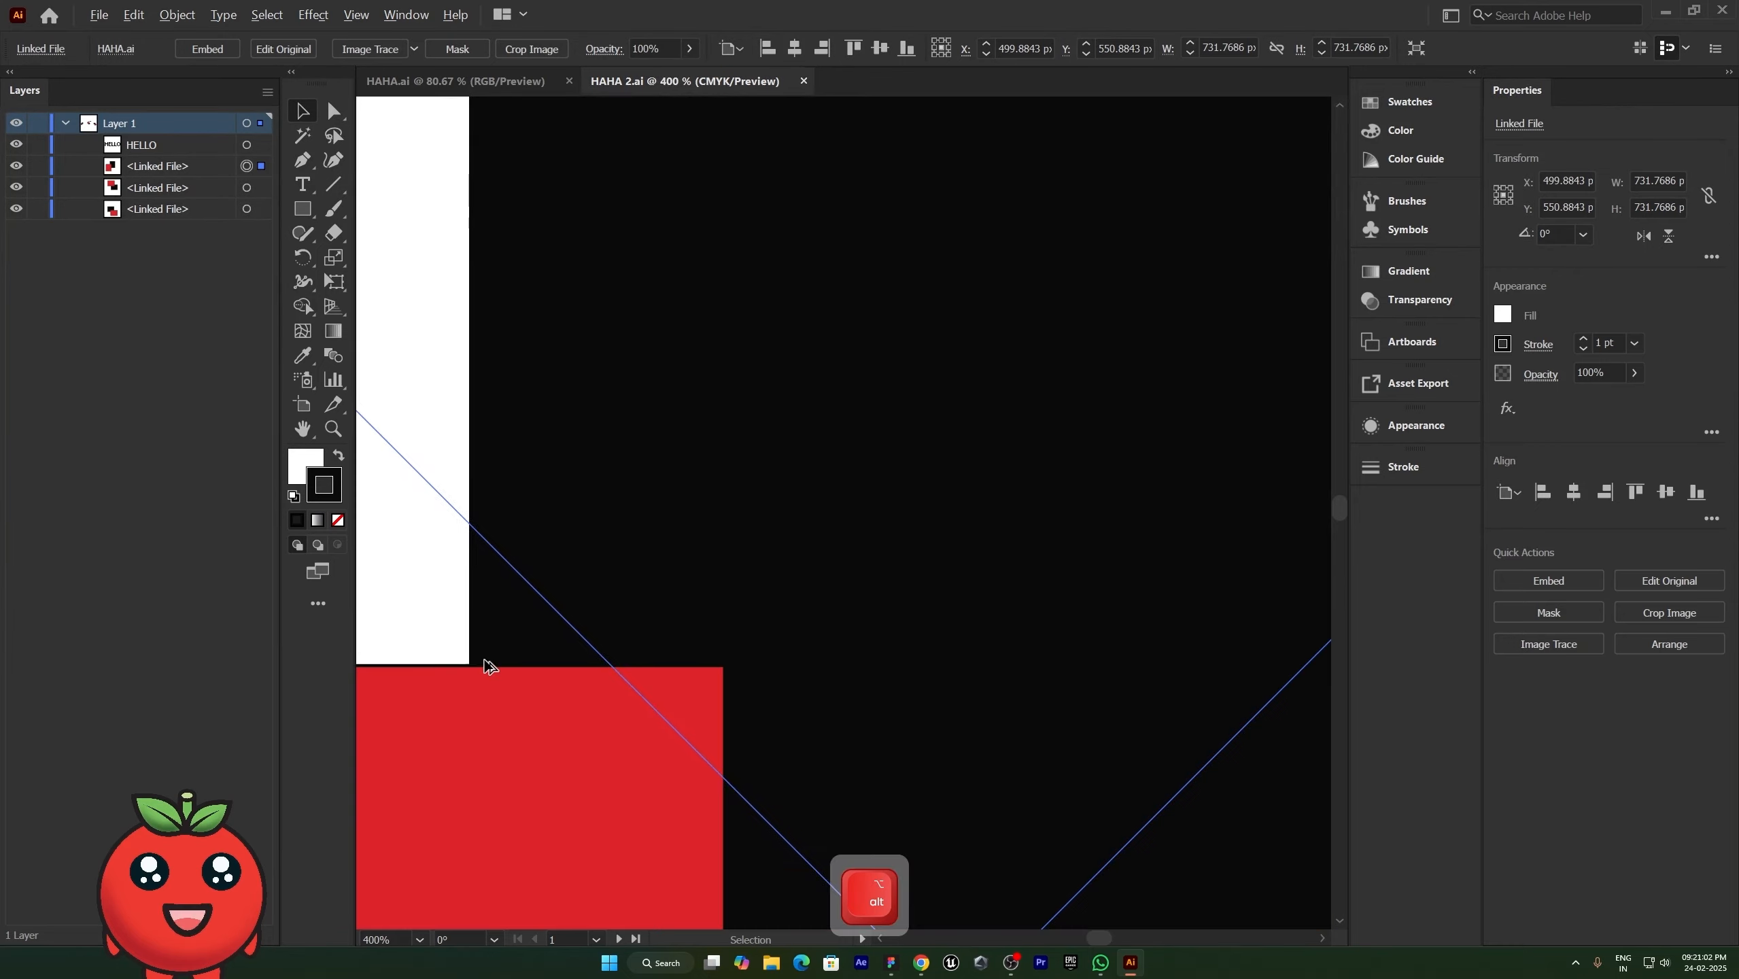
scroll(489, 667, "up", 3)
scroll(488, 507, "up", 3)
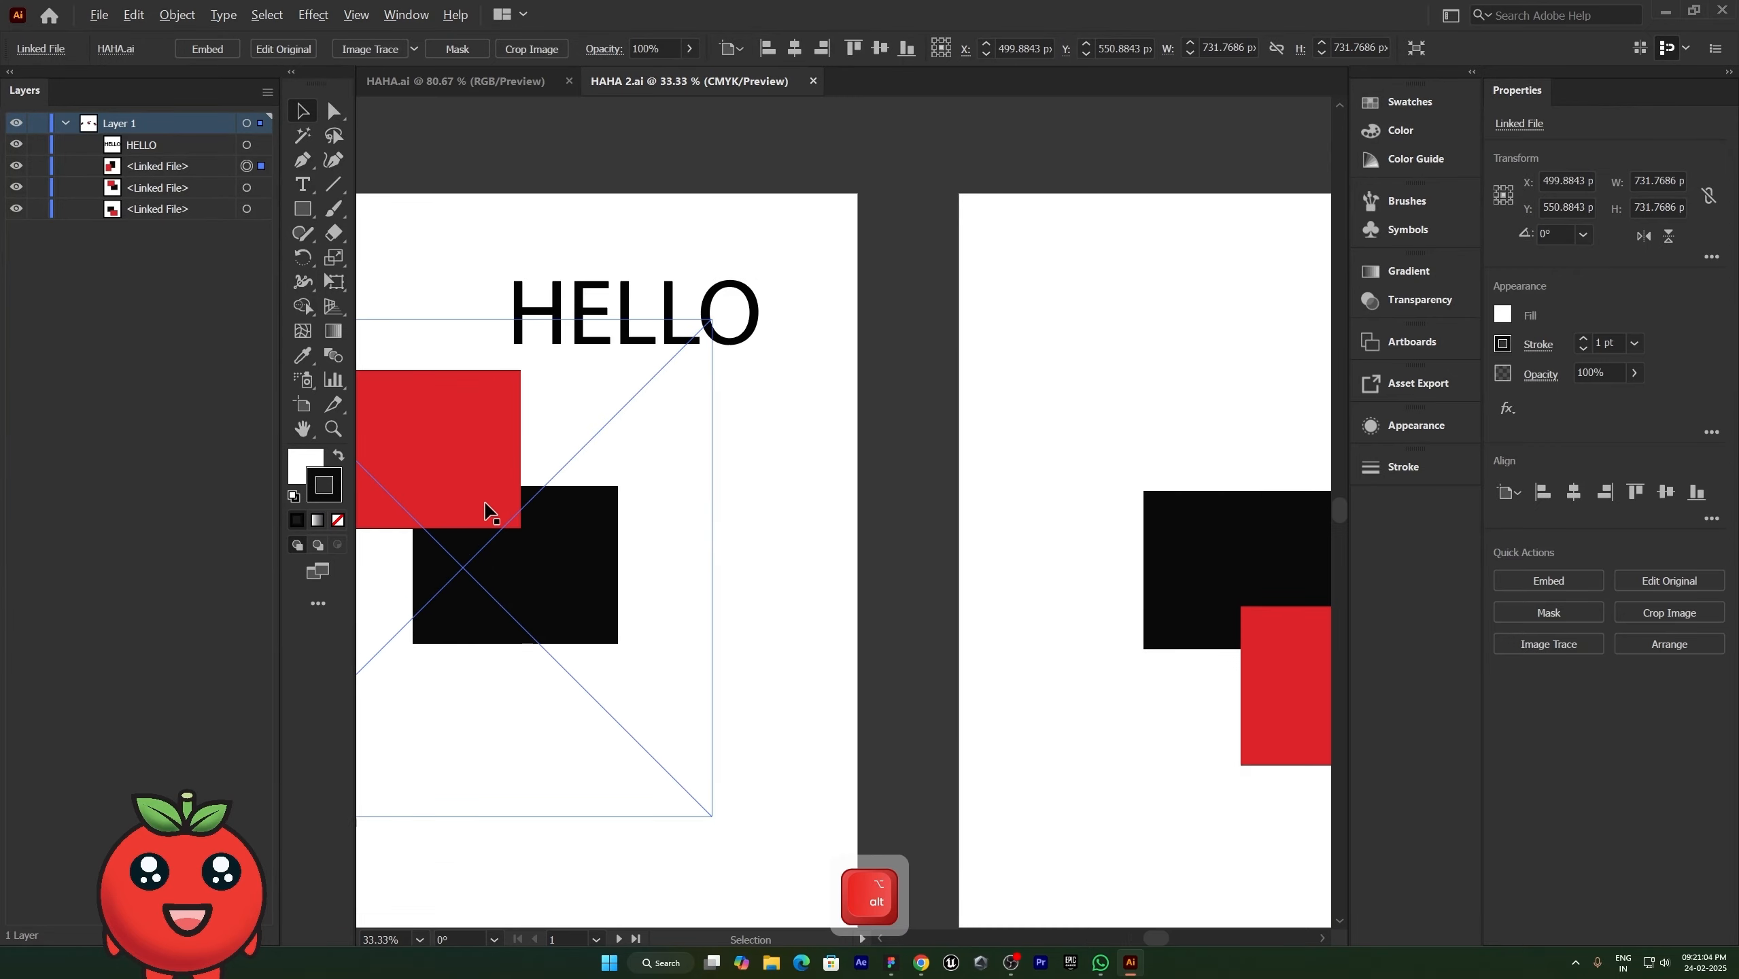
scroll(486, 505, "down", 1)
key("space")
left_click_drag(458, 509, 990, 511)
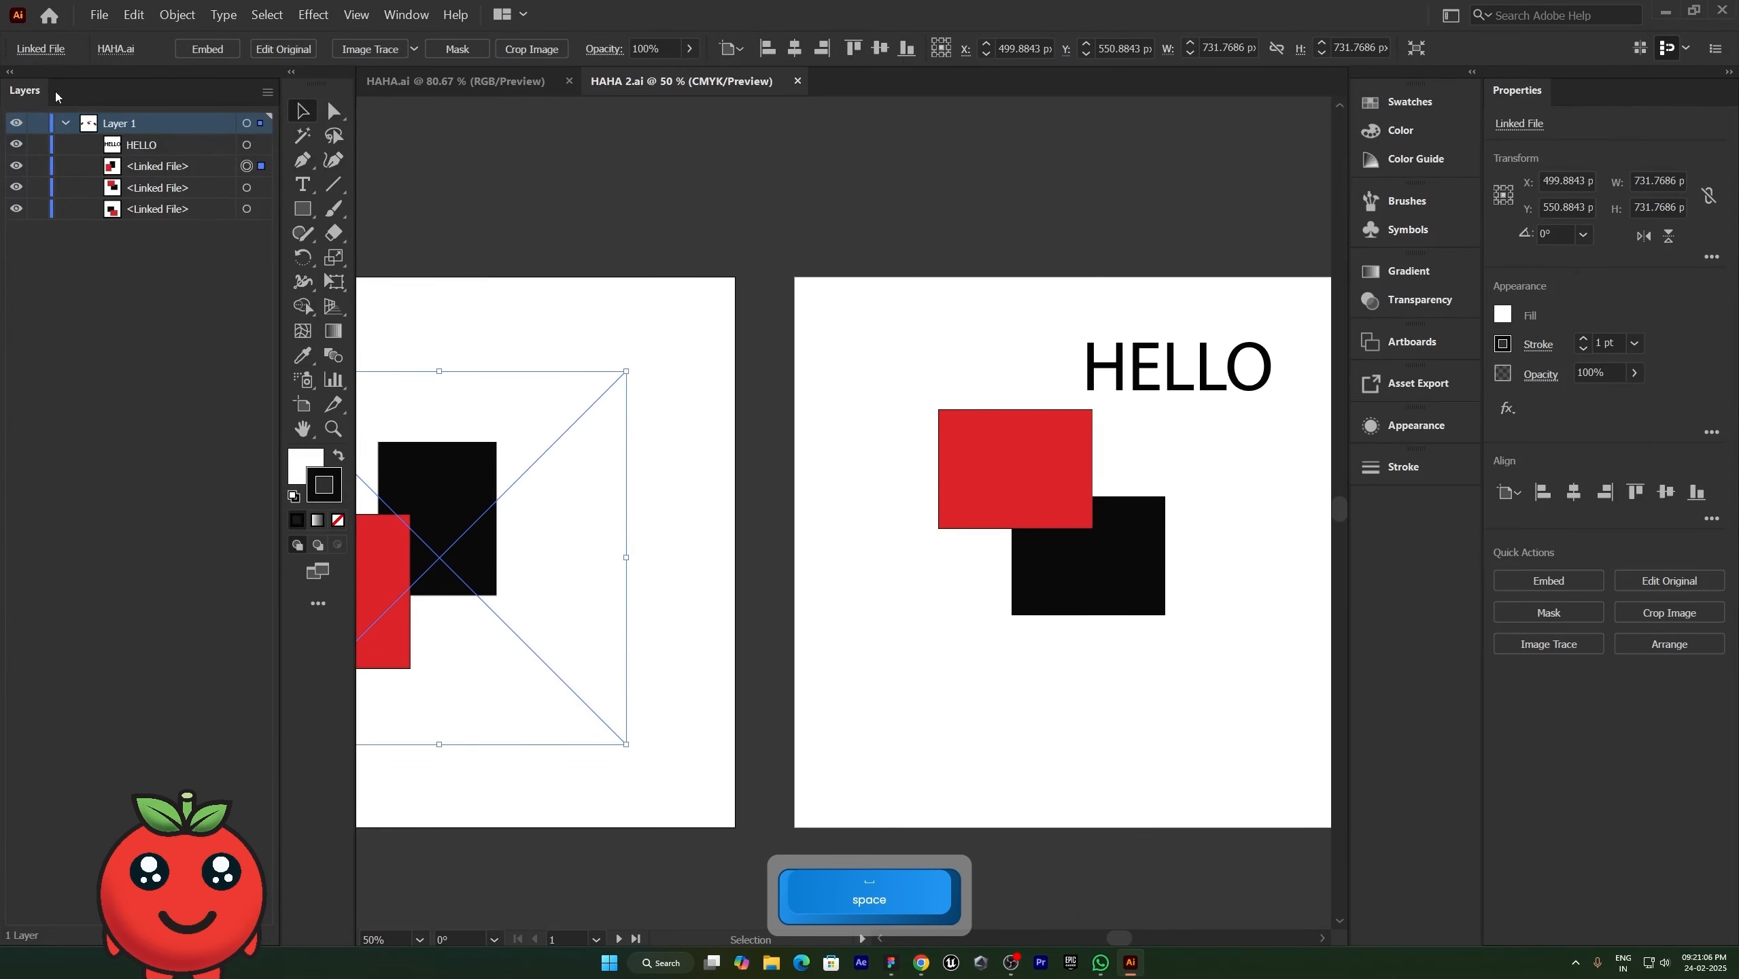
left_click(113, 51)
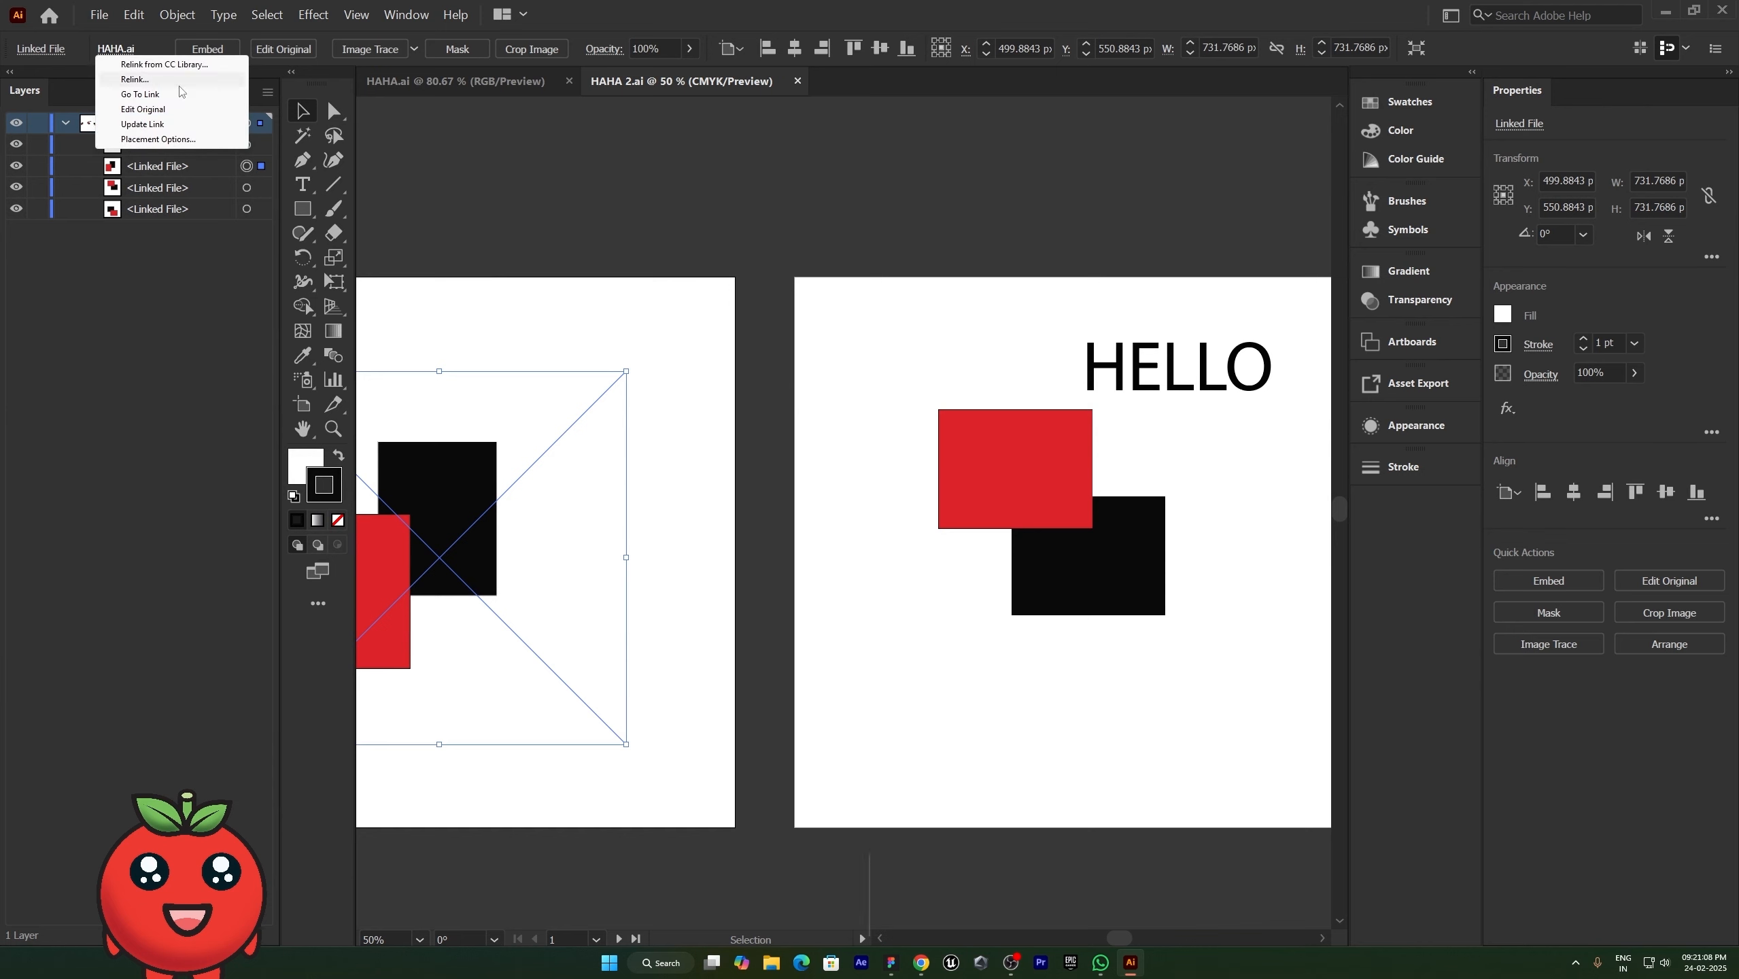
left_click(429, 107)
Step: In HAHA.ai, draw a red rounded square about 192 px wide with 12 px corners below the black rectangle, and save the file
left_click(445, 87)
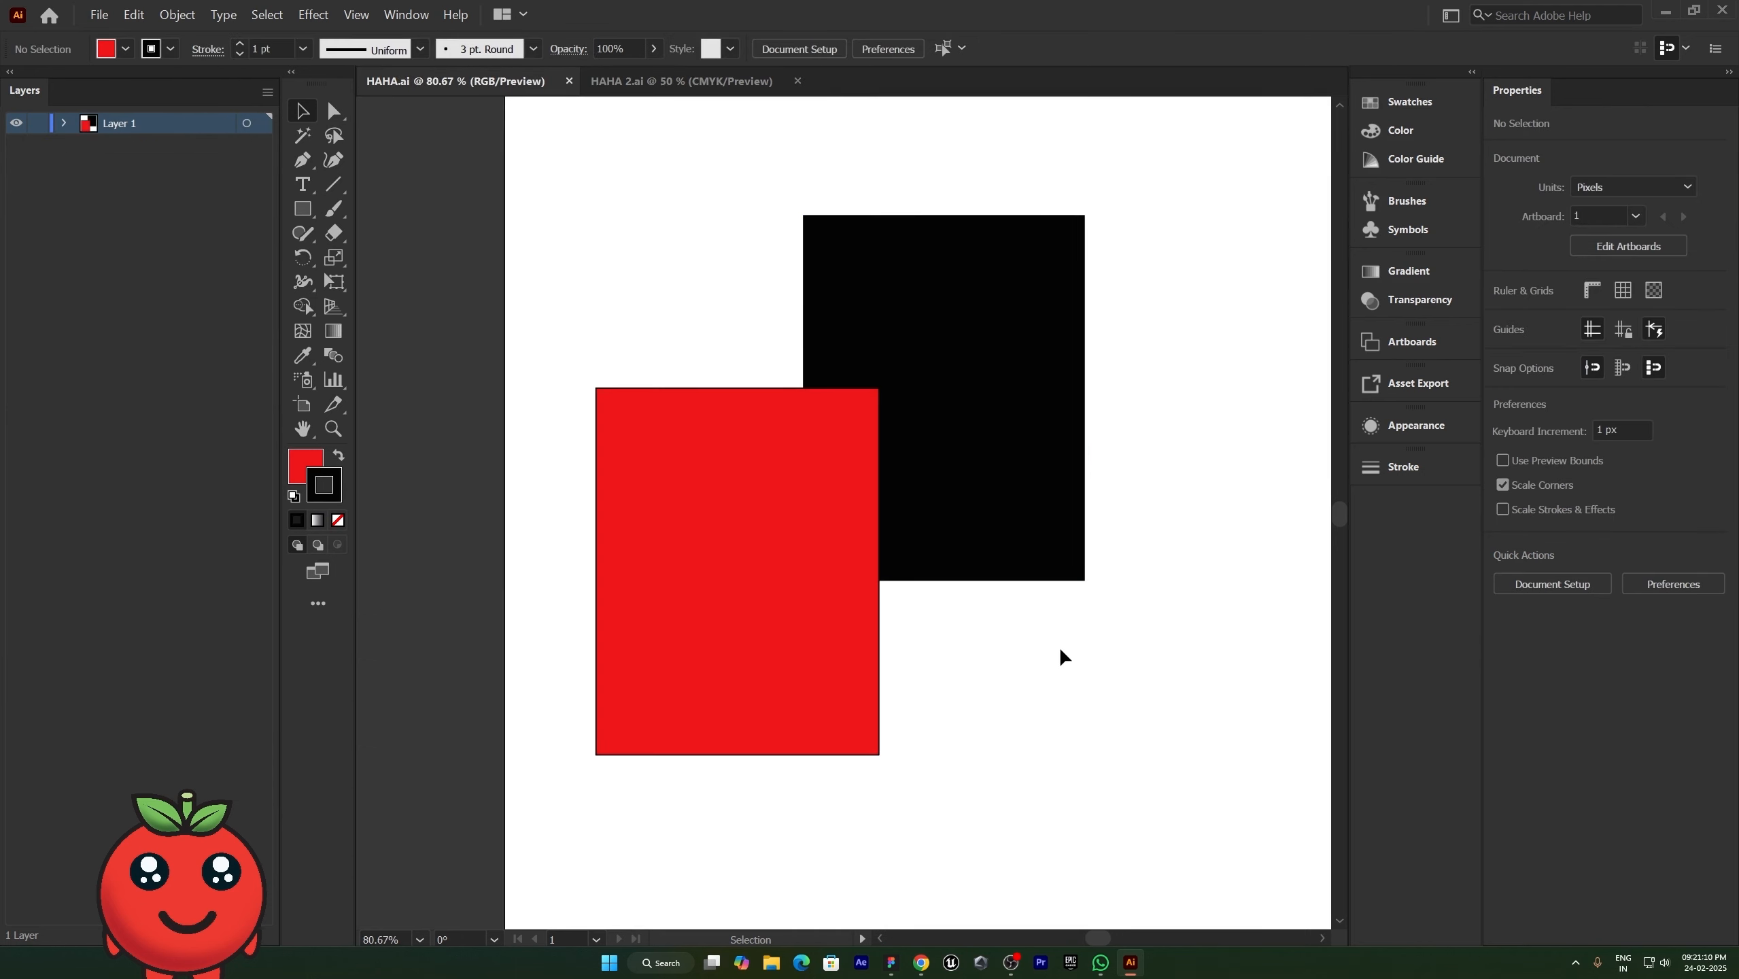
left_click_drag(300, 218, 407, 238)
left_click_drag(998, 646, 1157, 804)
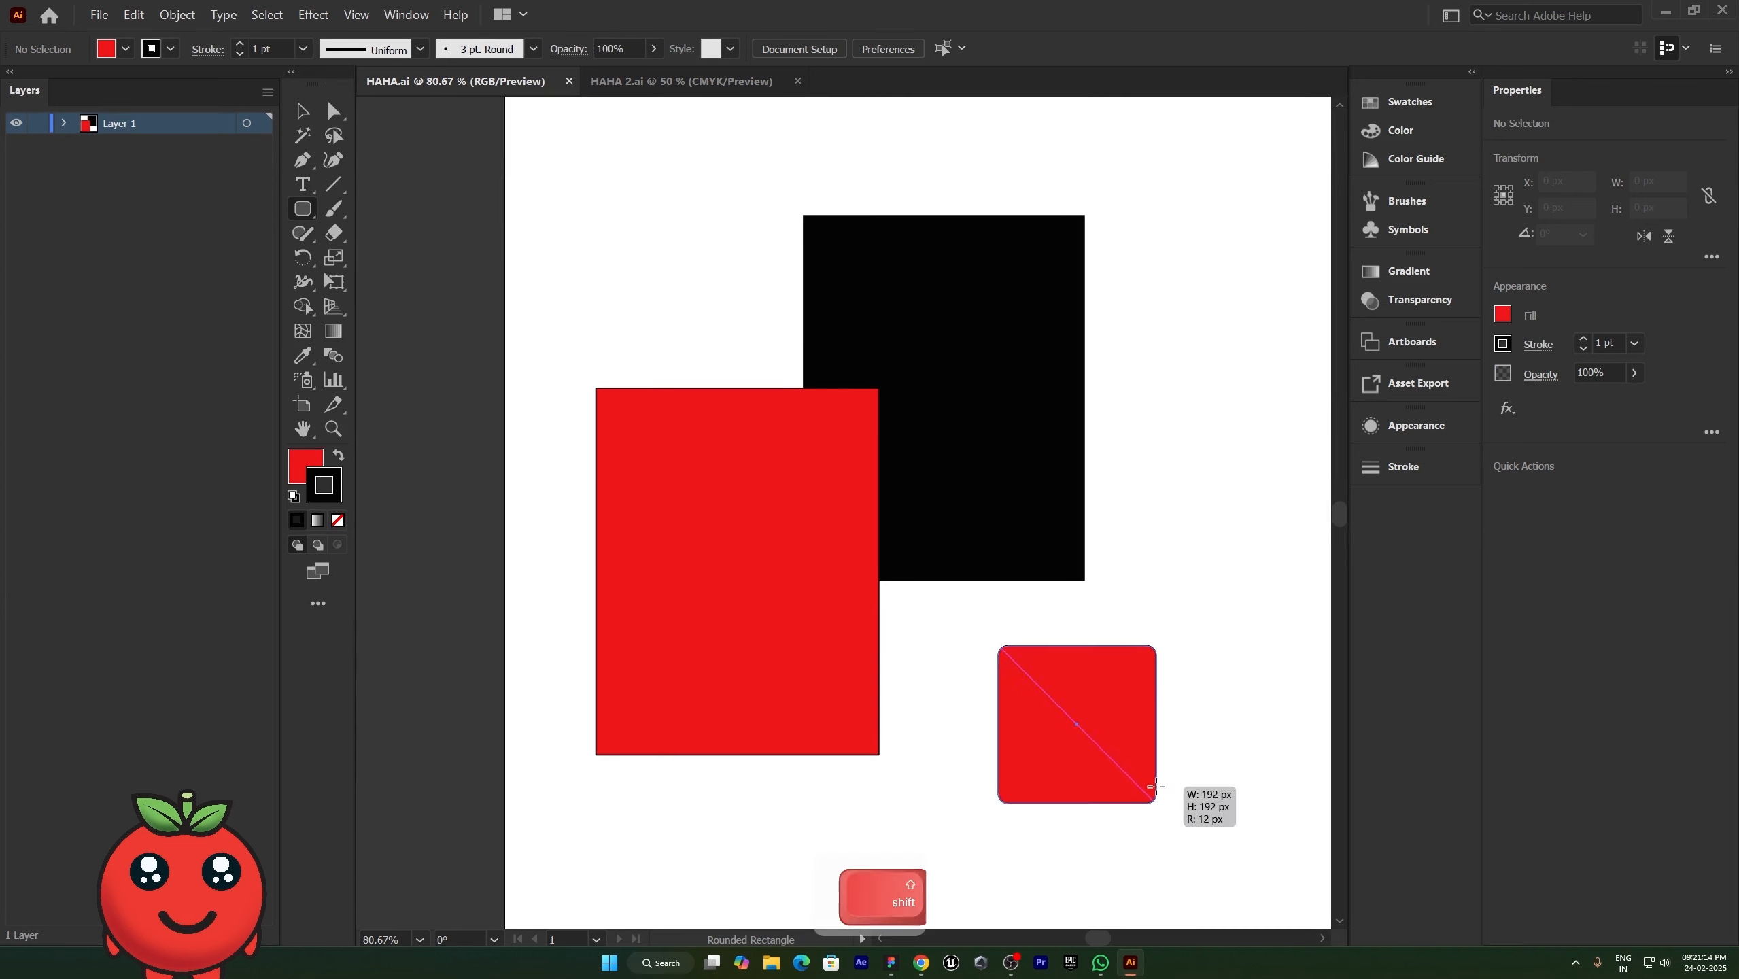
key("ctrl+s")
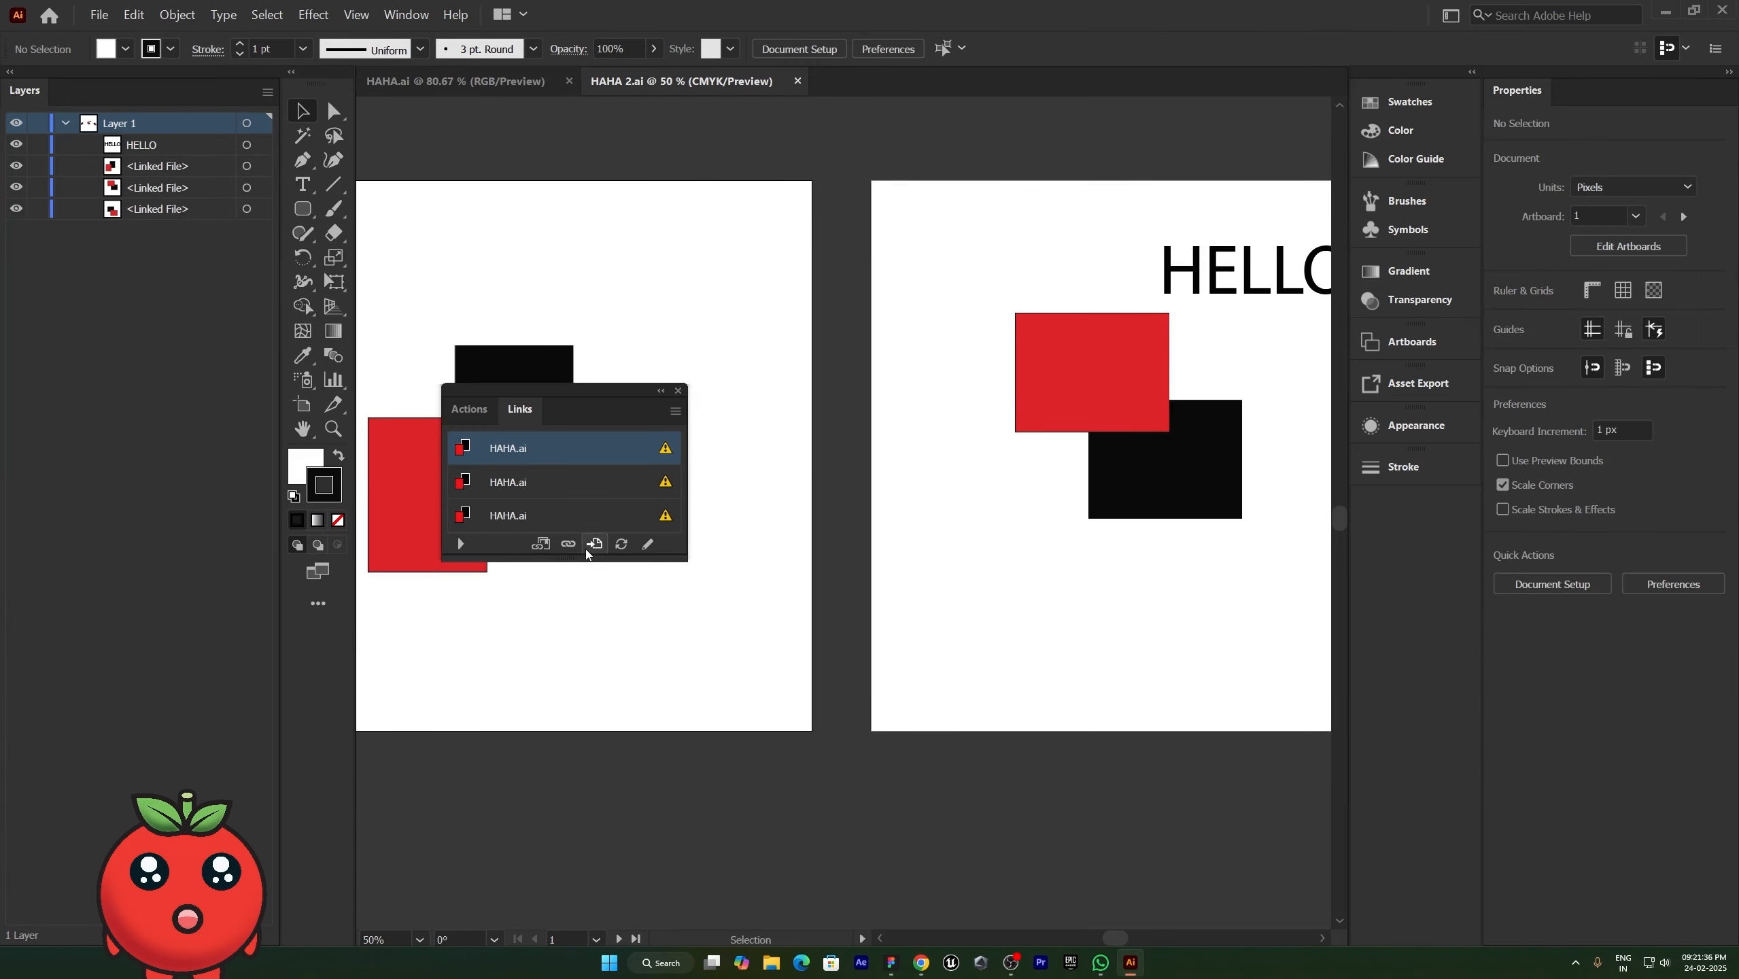
Step: Relink the first HAHA.ai link in HAHA 2.ai to the saved HAHA.ai file, and close the list of links
left_click(568, 544)
double_click(188, 128)
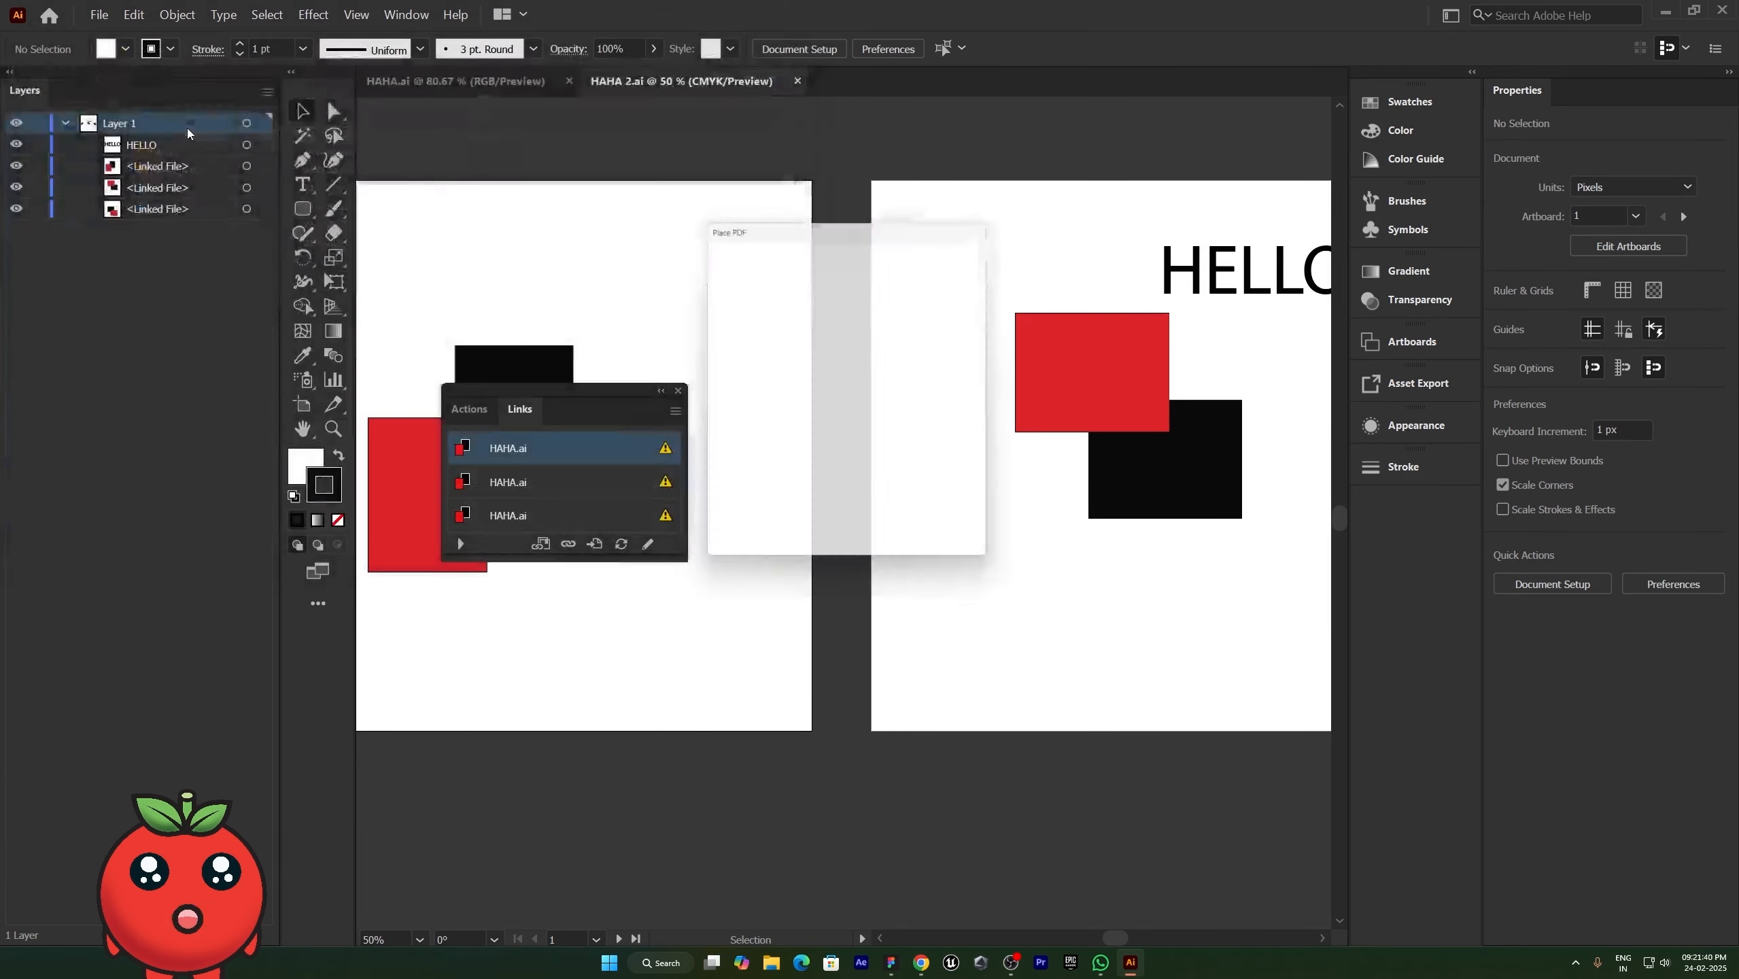
left_click(847, 519)
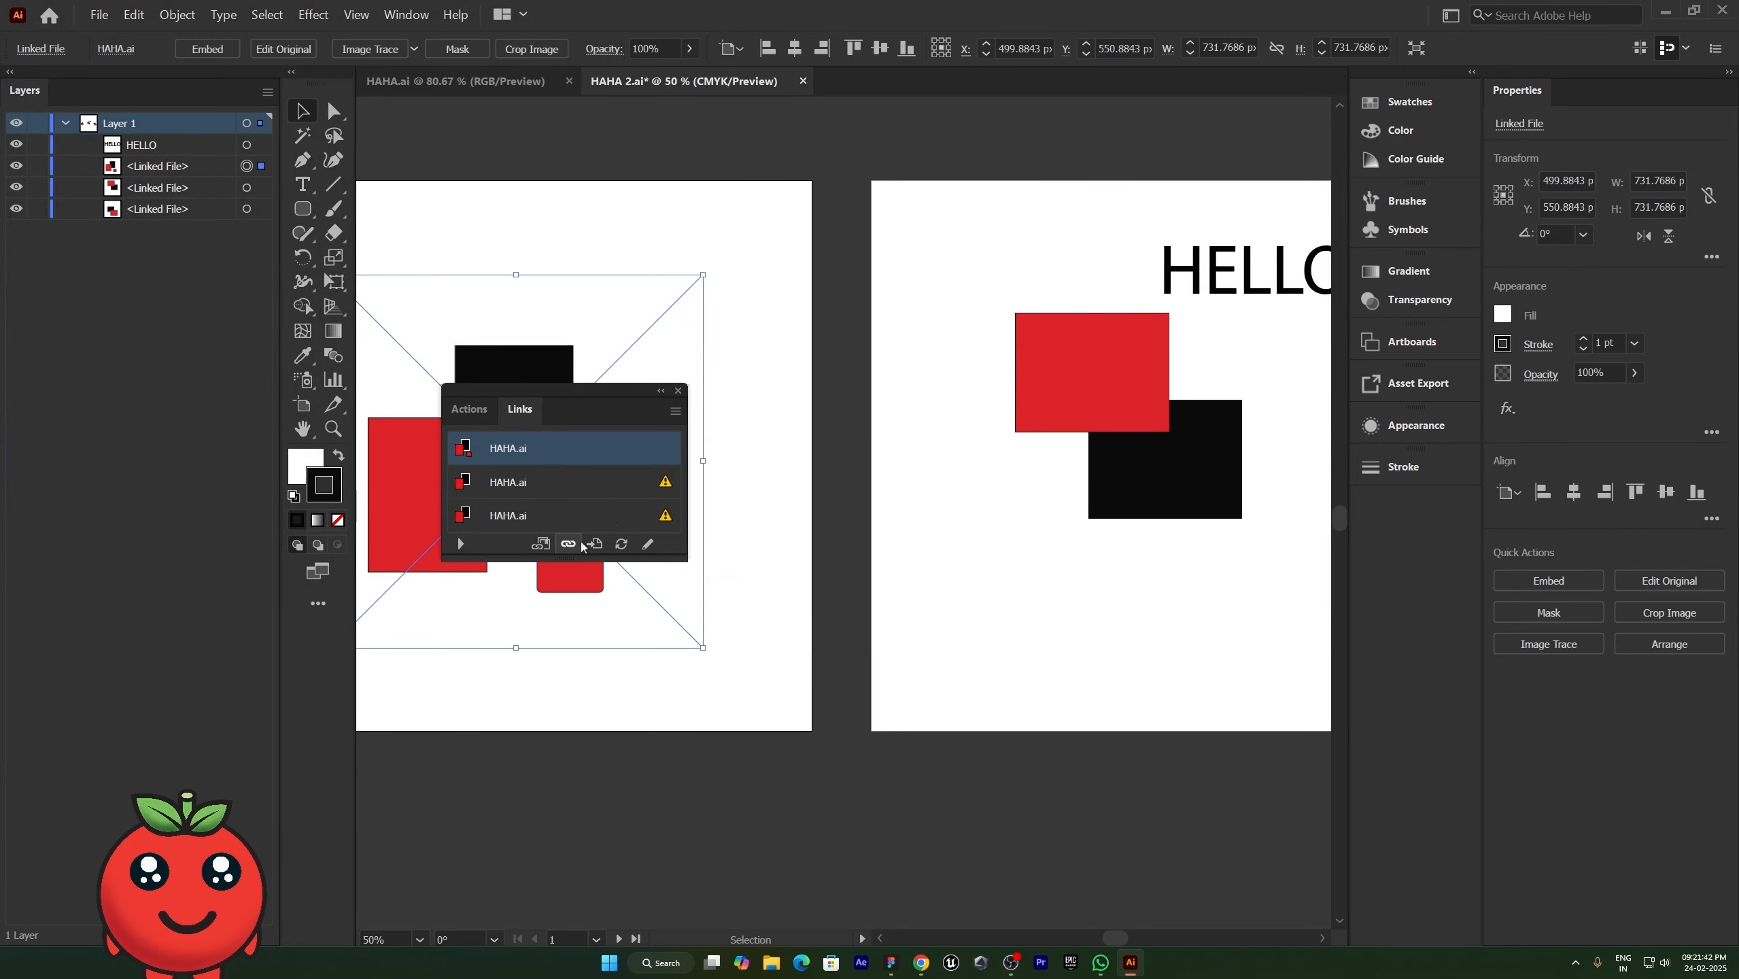
left_click(972, 506)
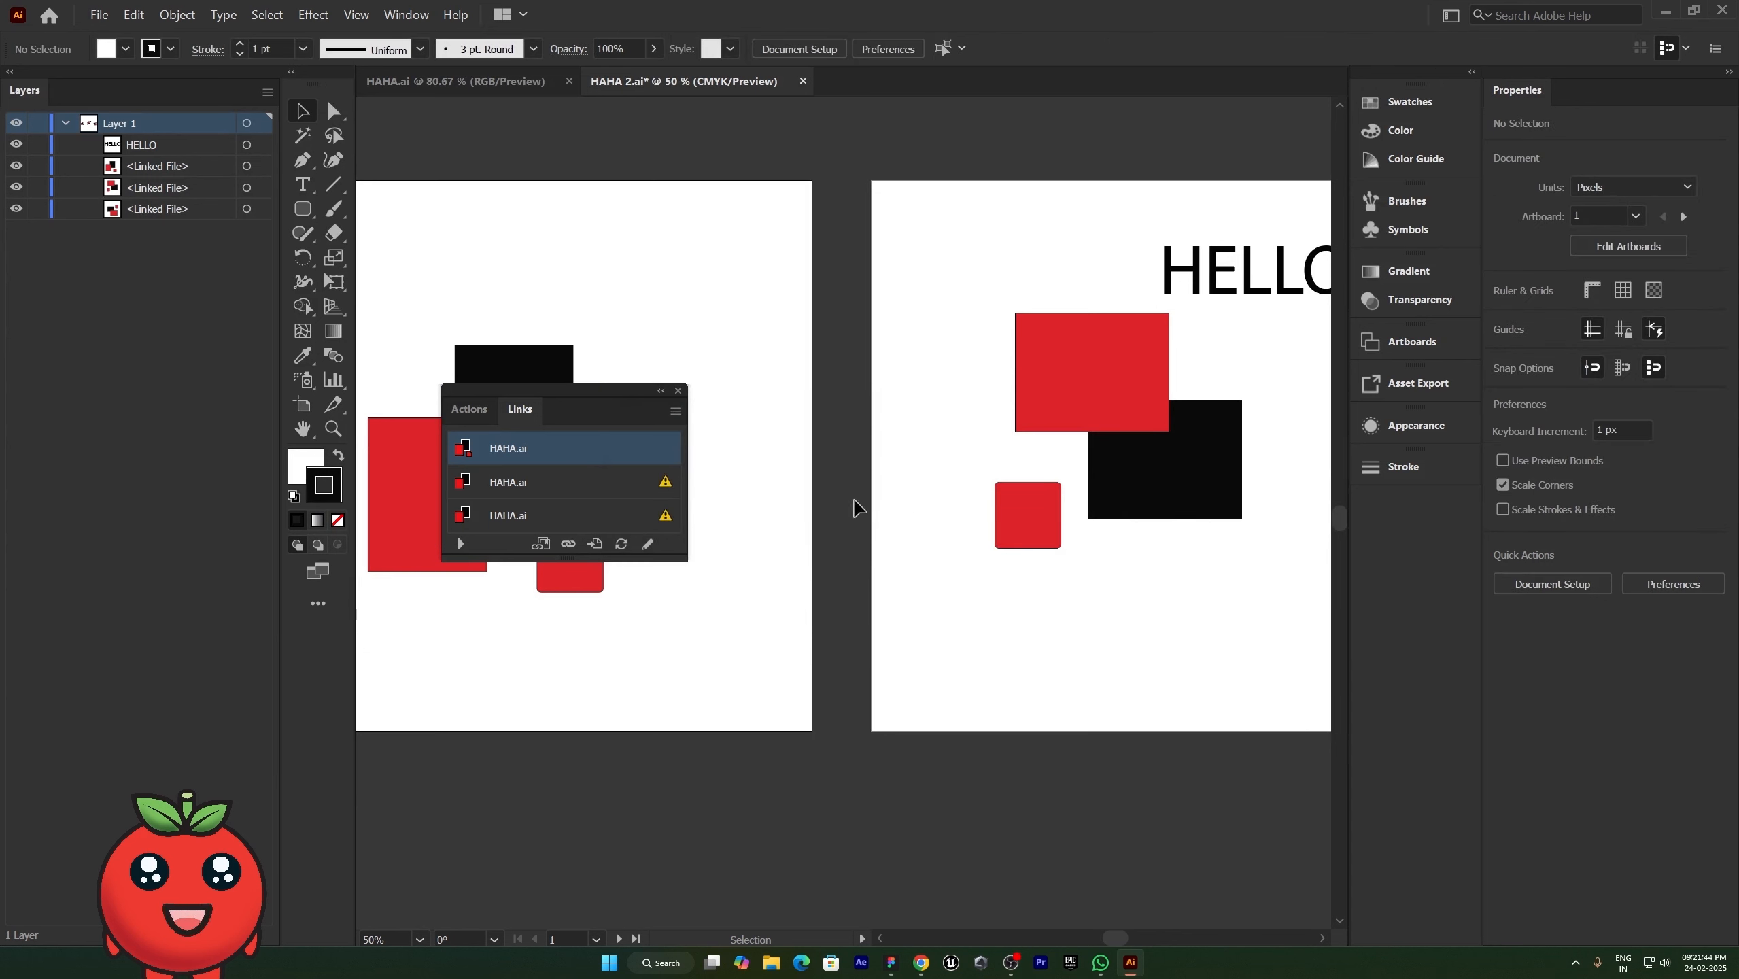
left_click(678, 390)
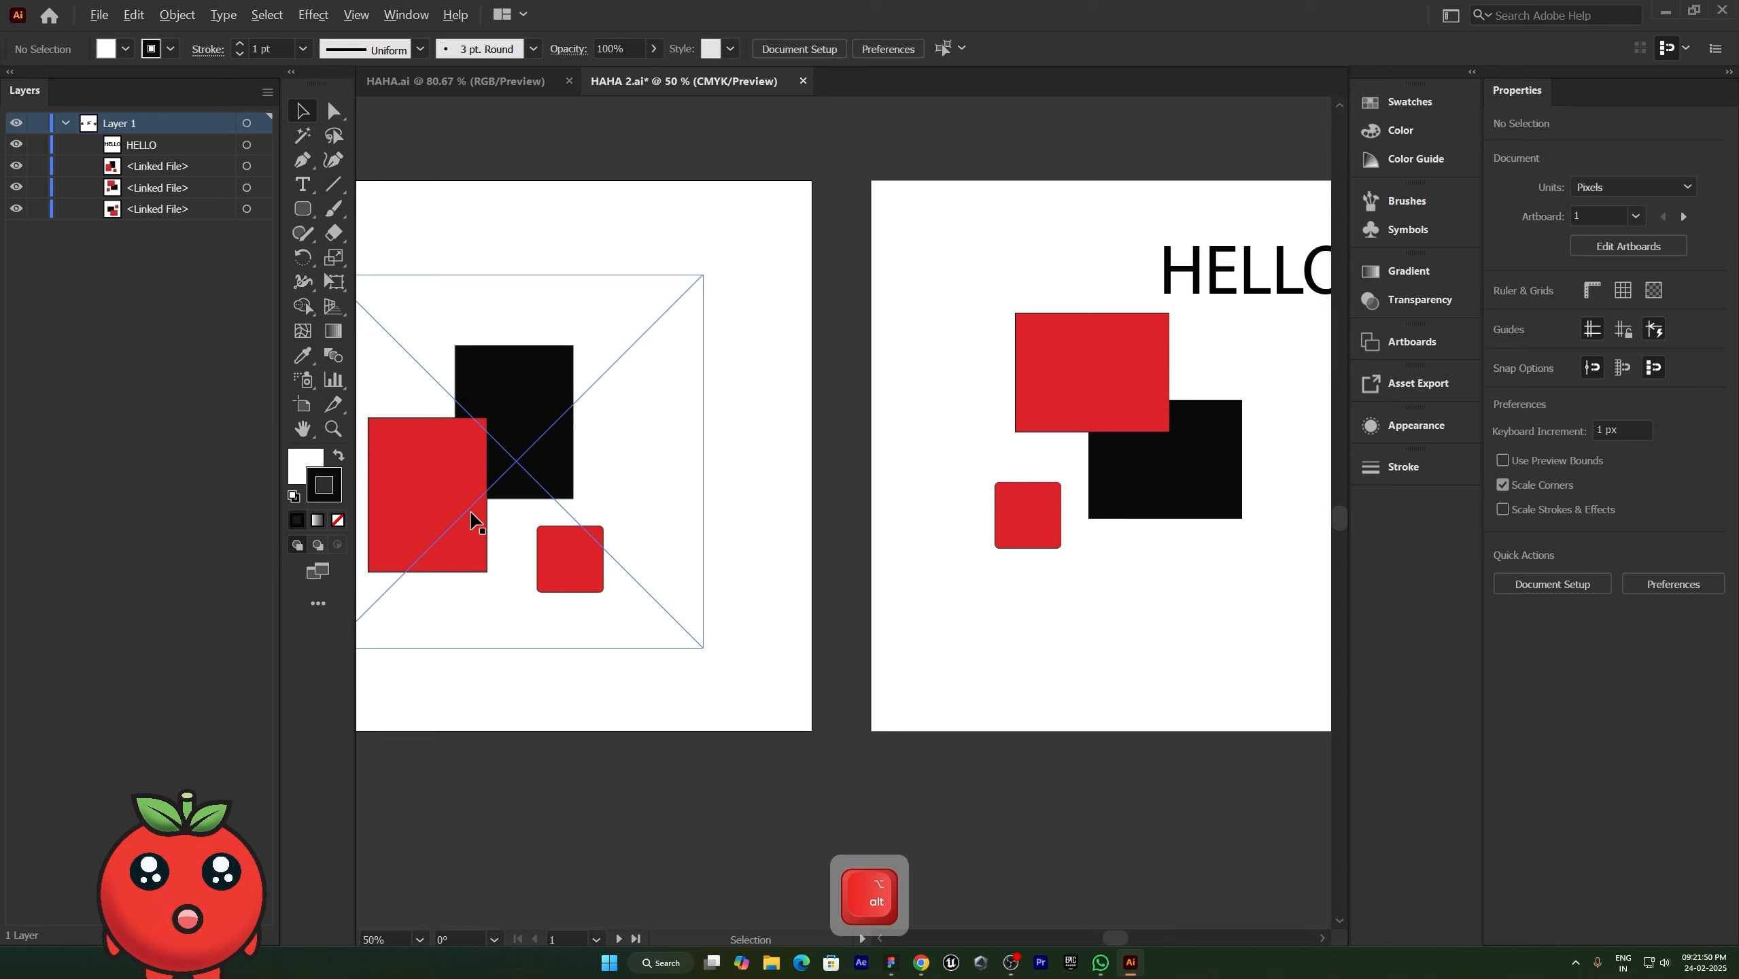
Step: Inspect the linked rounded square's edge up close, check all three artboards, and save HAHA 2.ai
scroll(486, 531, "up", 6, "alt")
scroll(487, 532, "up", 15, "alt")
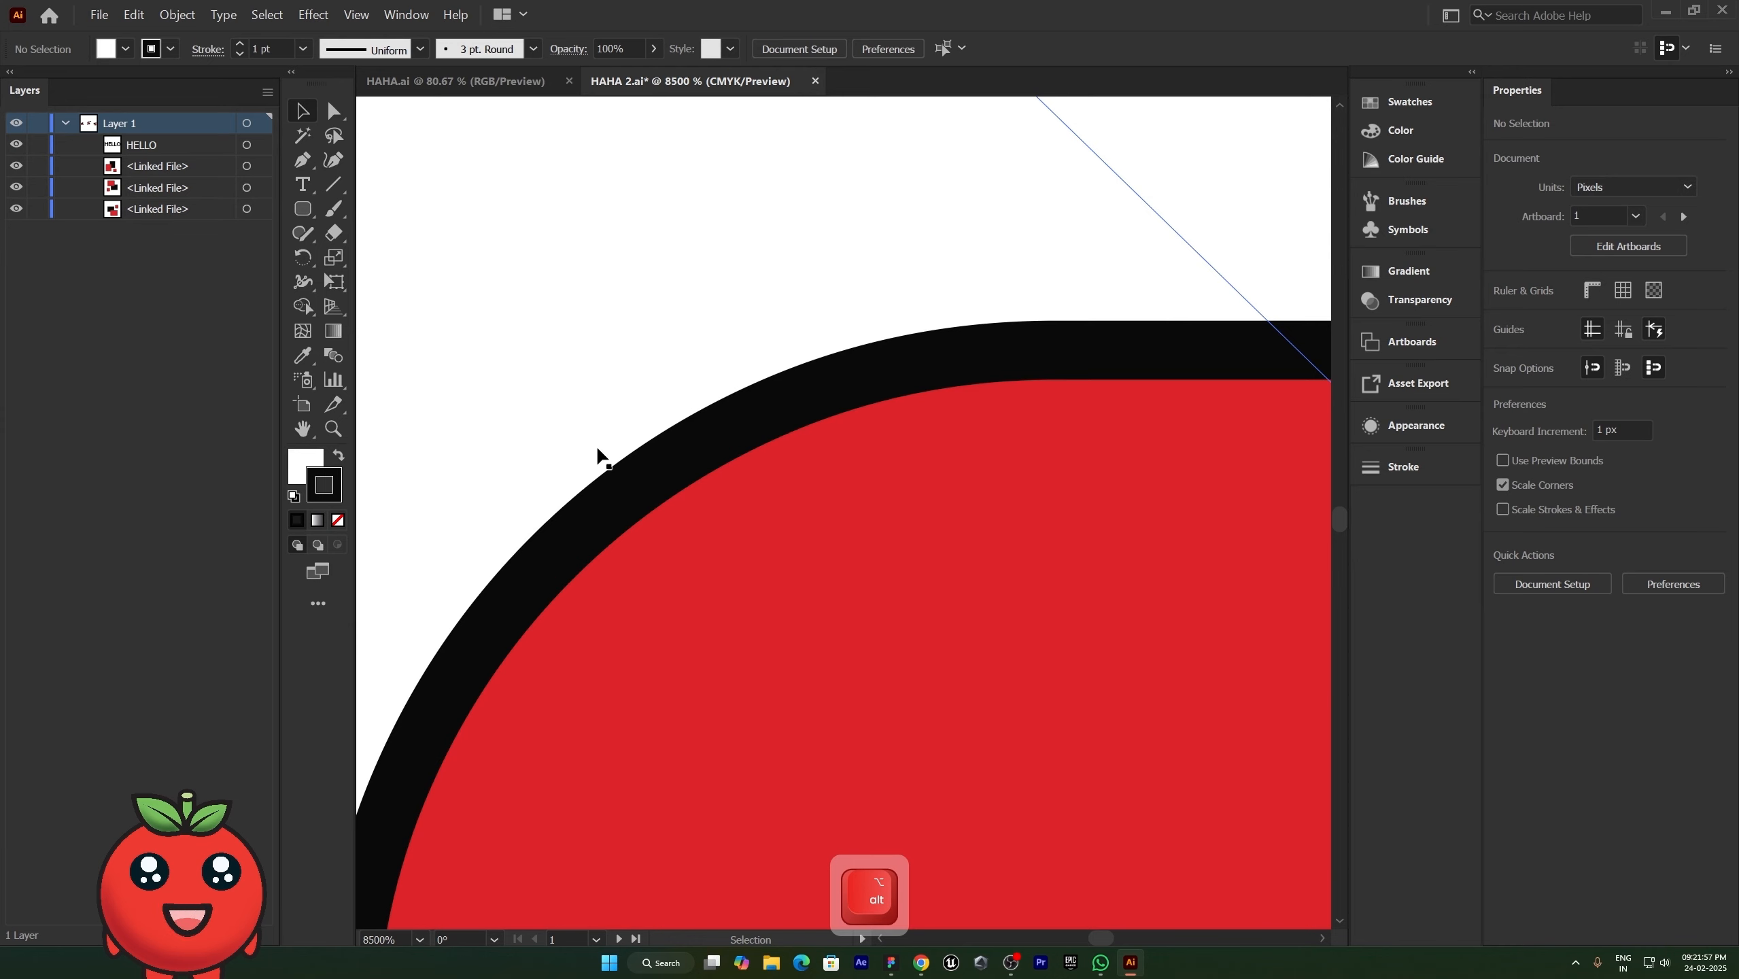
scroll(641, 488, "up", 6, "alt")
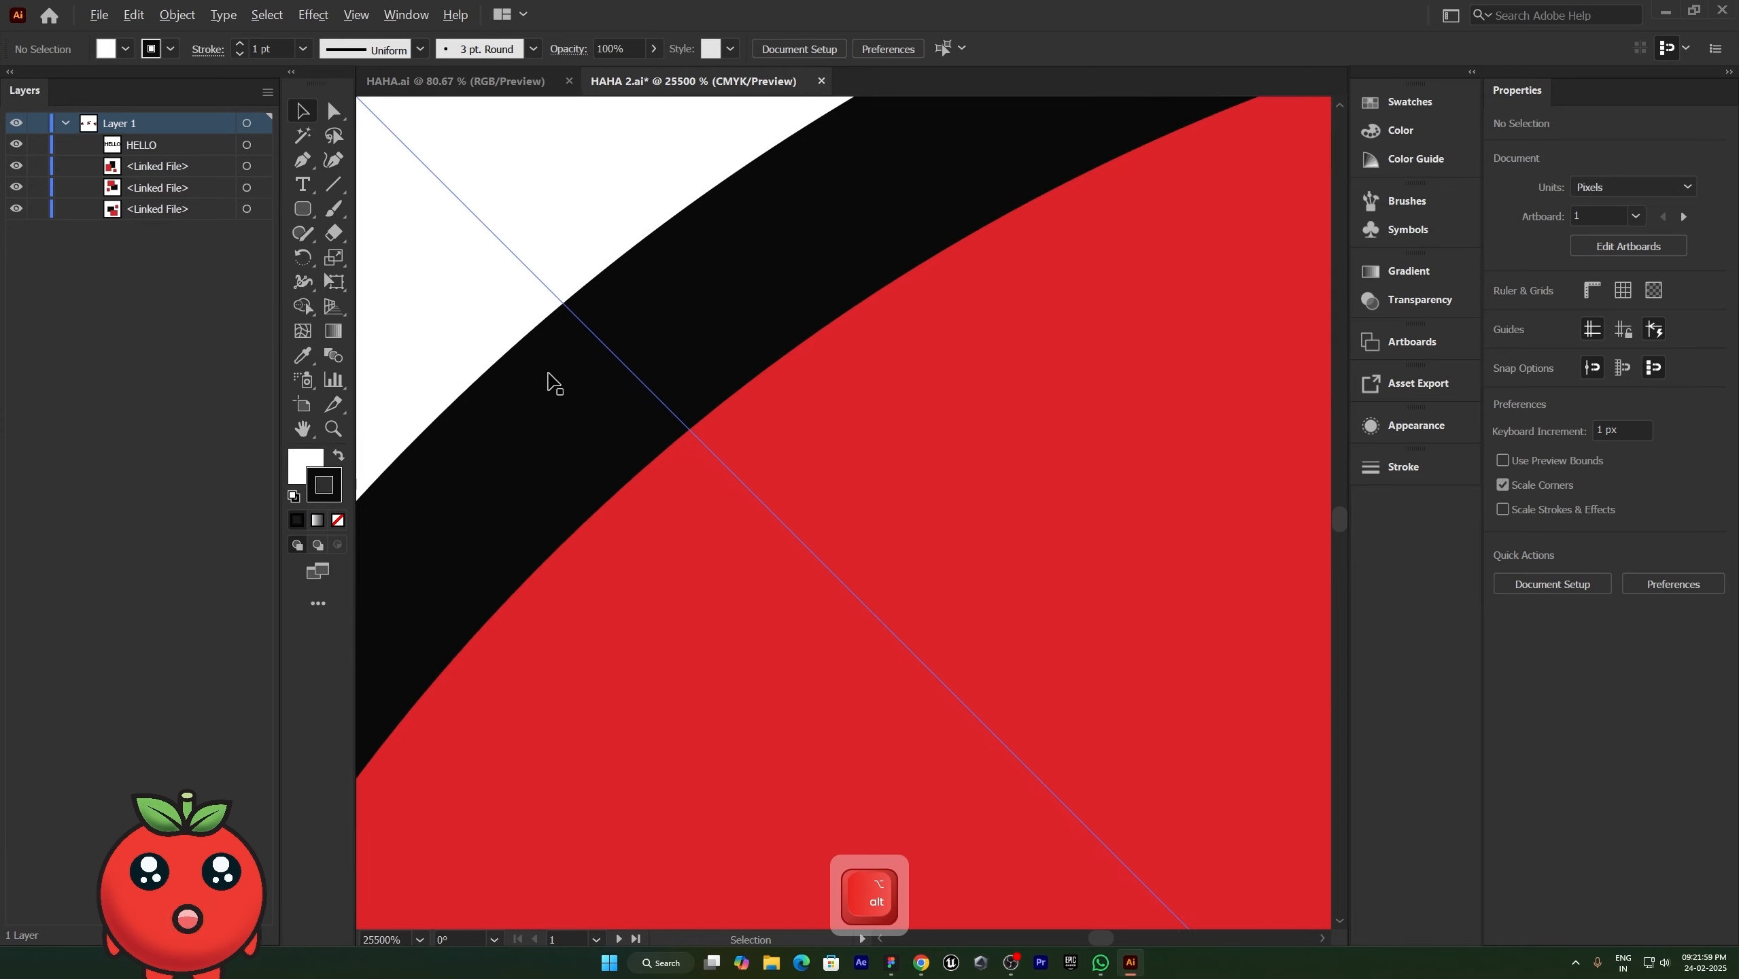
scroll(555, 377, "down", 20, "alt")
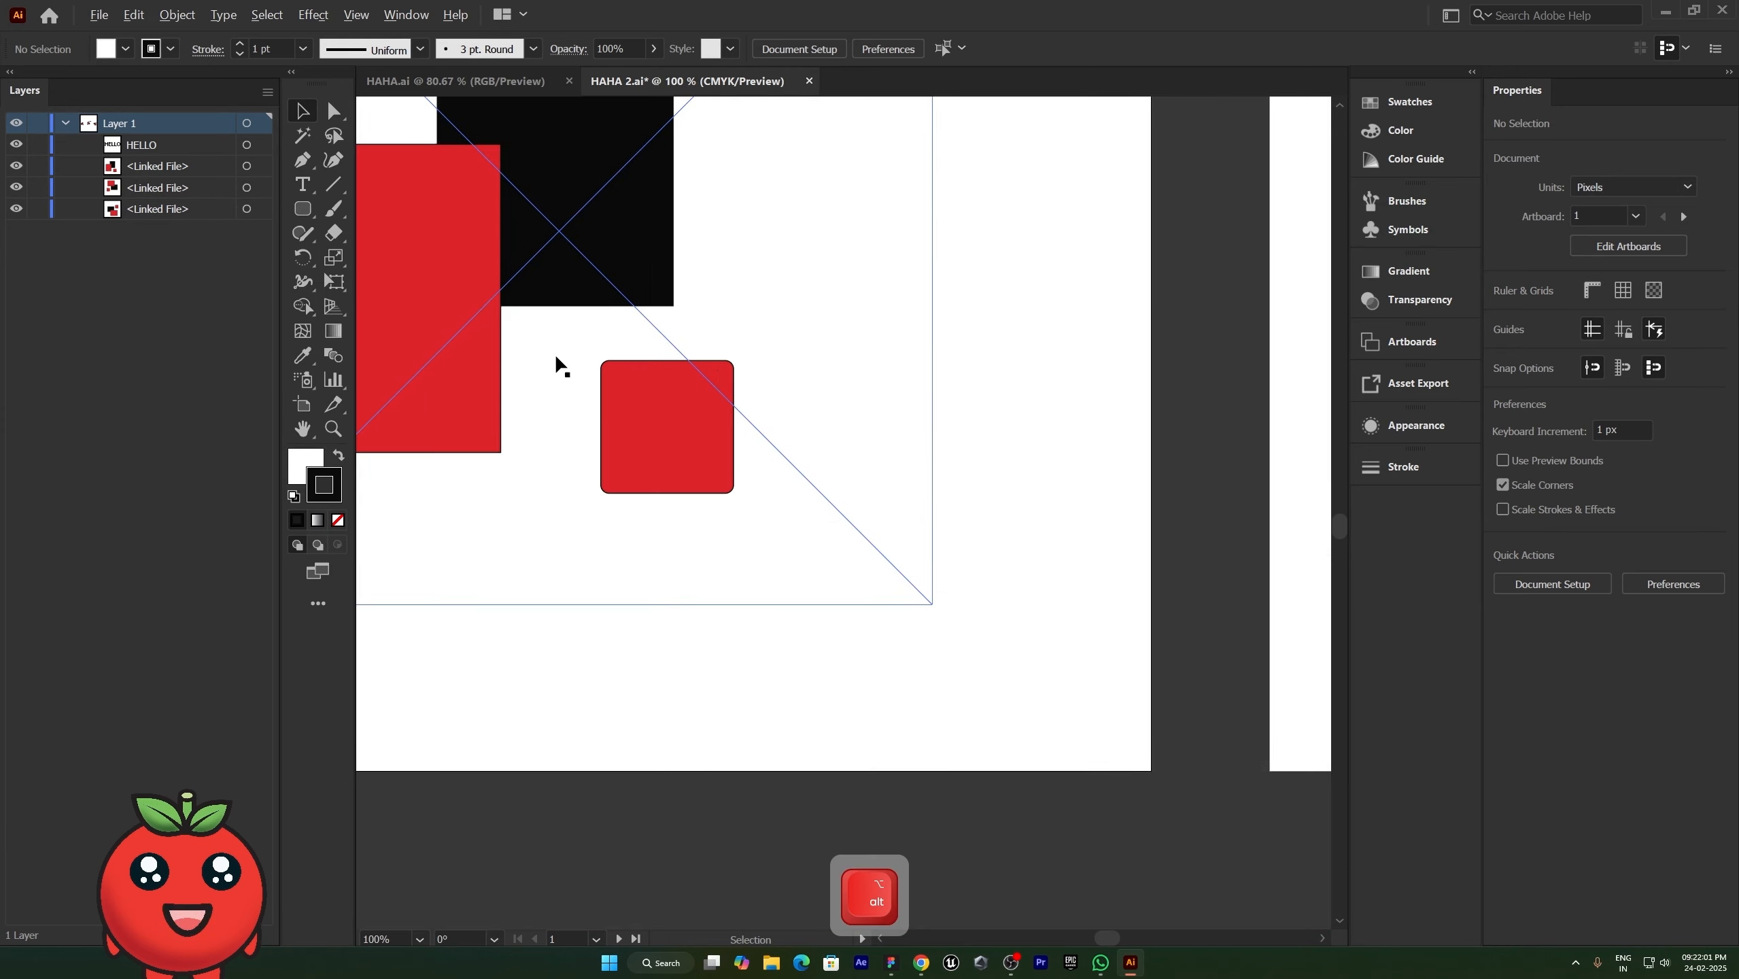
scroll(560, 366, "down", 8, "alt")
left_click_drag(955, 392, 852, 561)
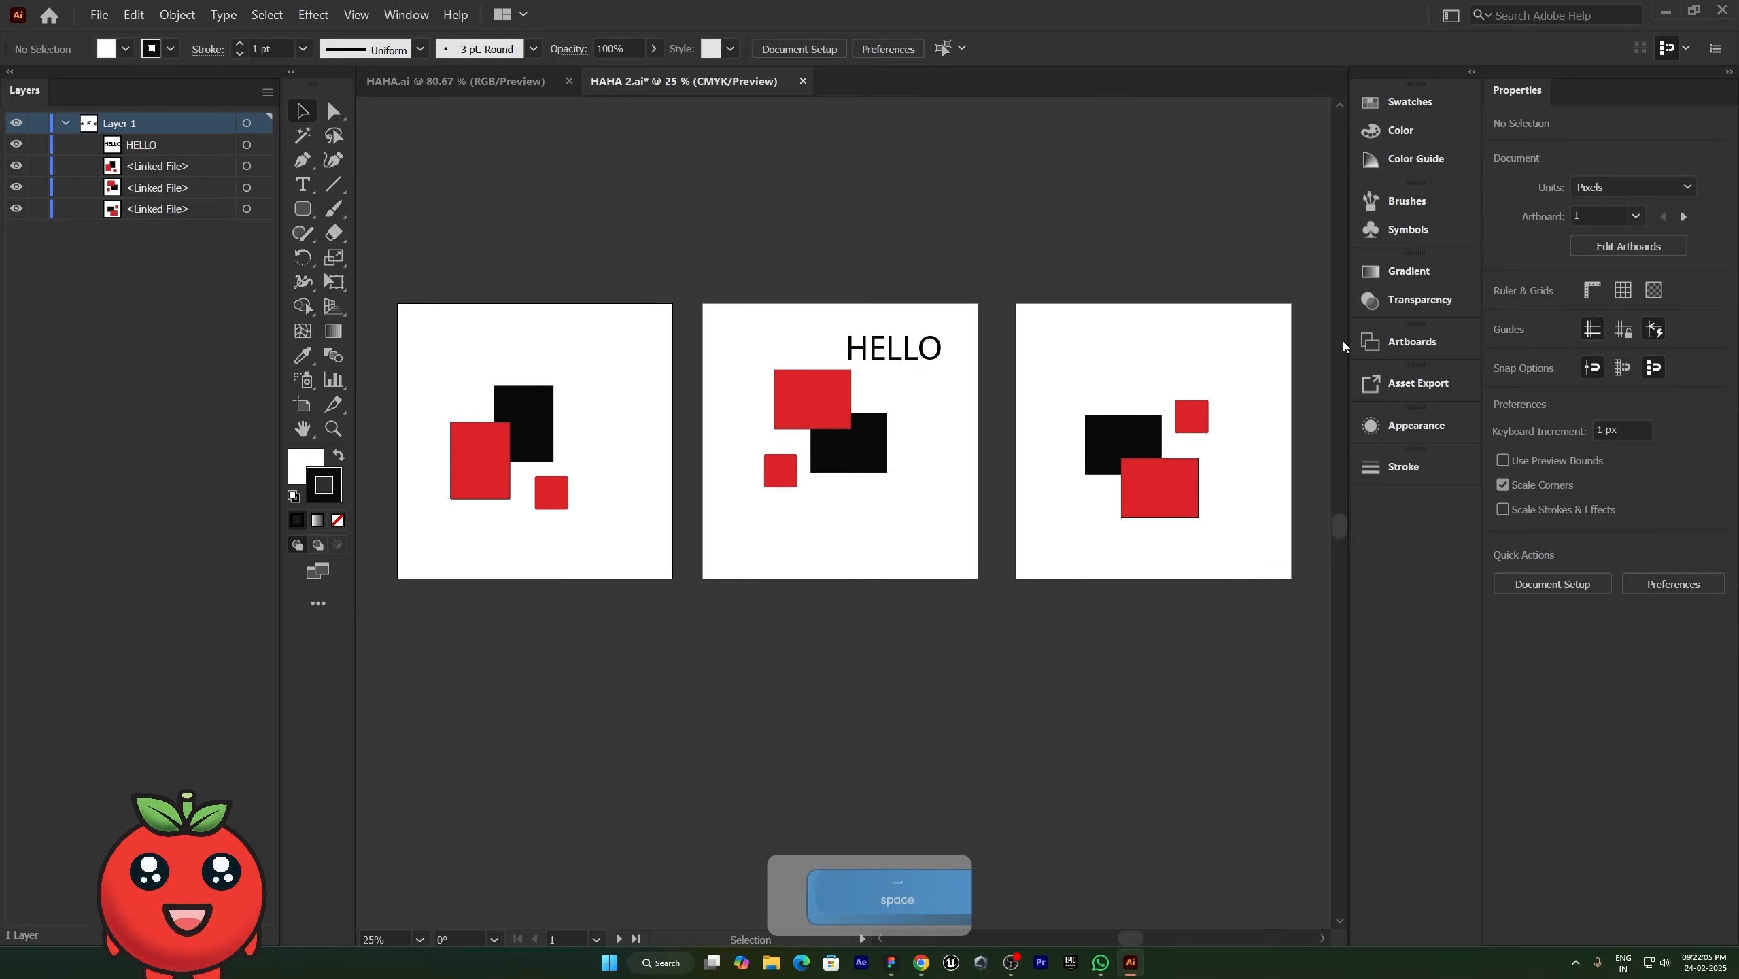
key("ctrl+s")
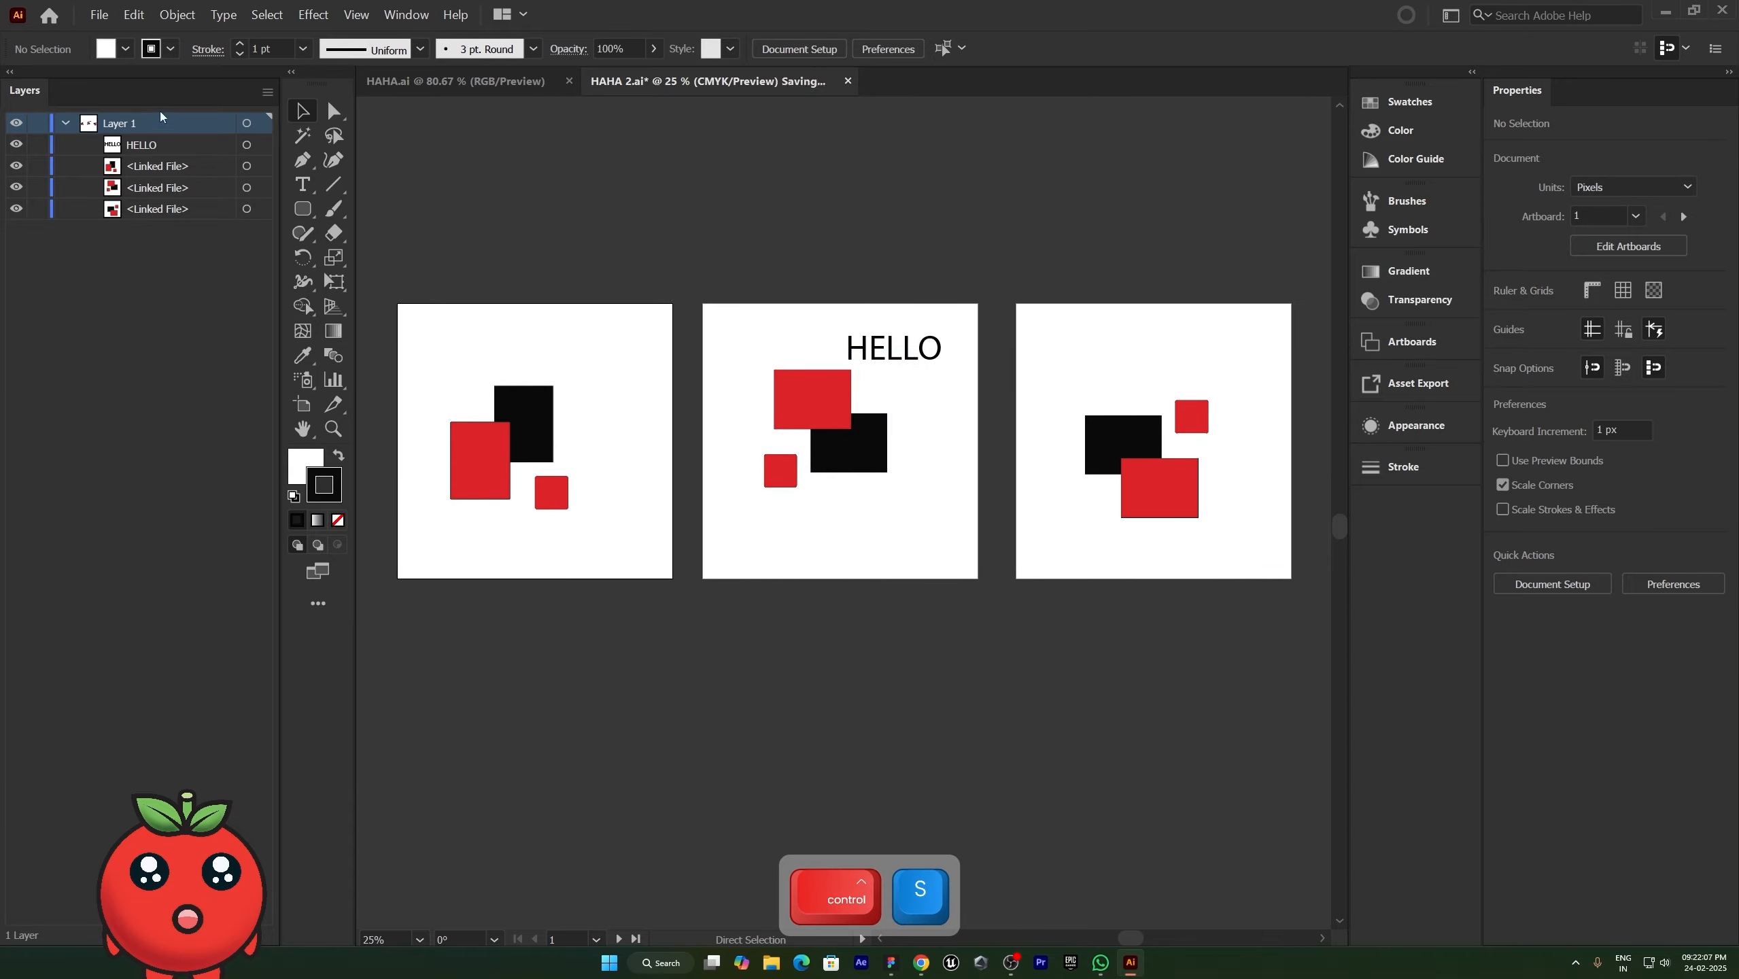
Step: Open the Save for Web (Legacy) export for HAHA 2.ai and look over the optimized preview of the first artboard
left_click(99, 15)
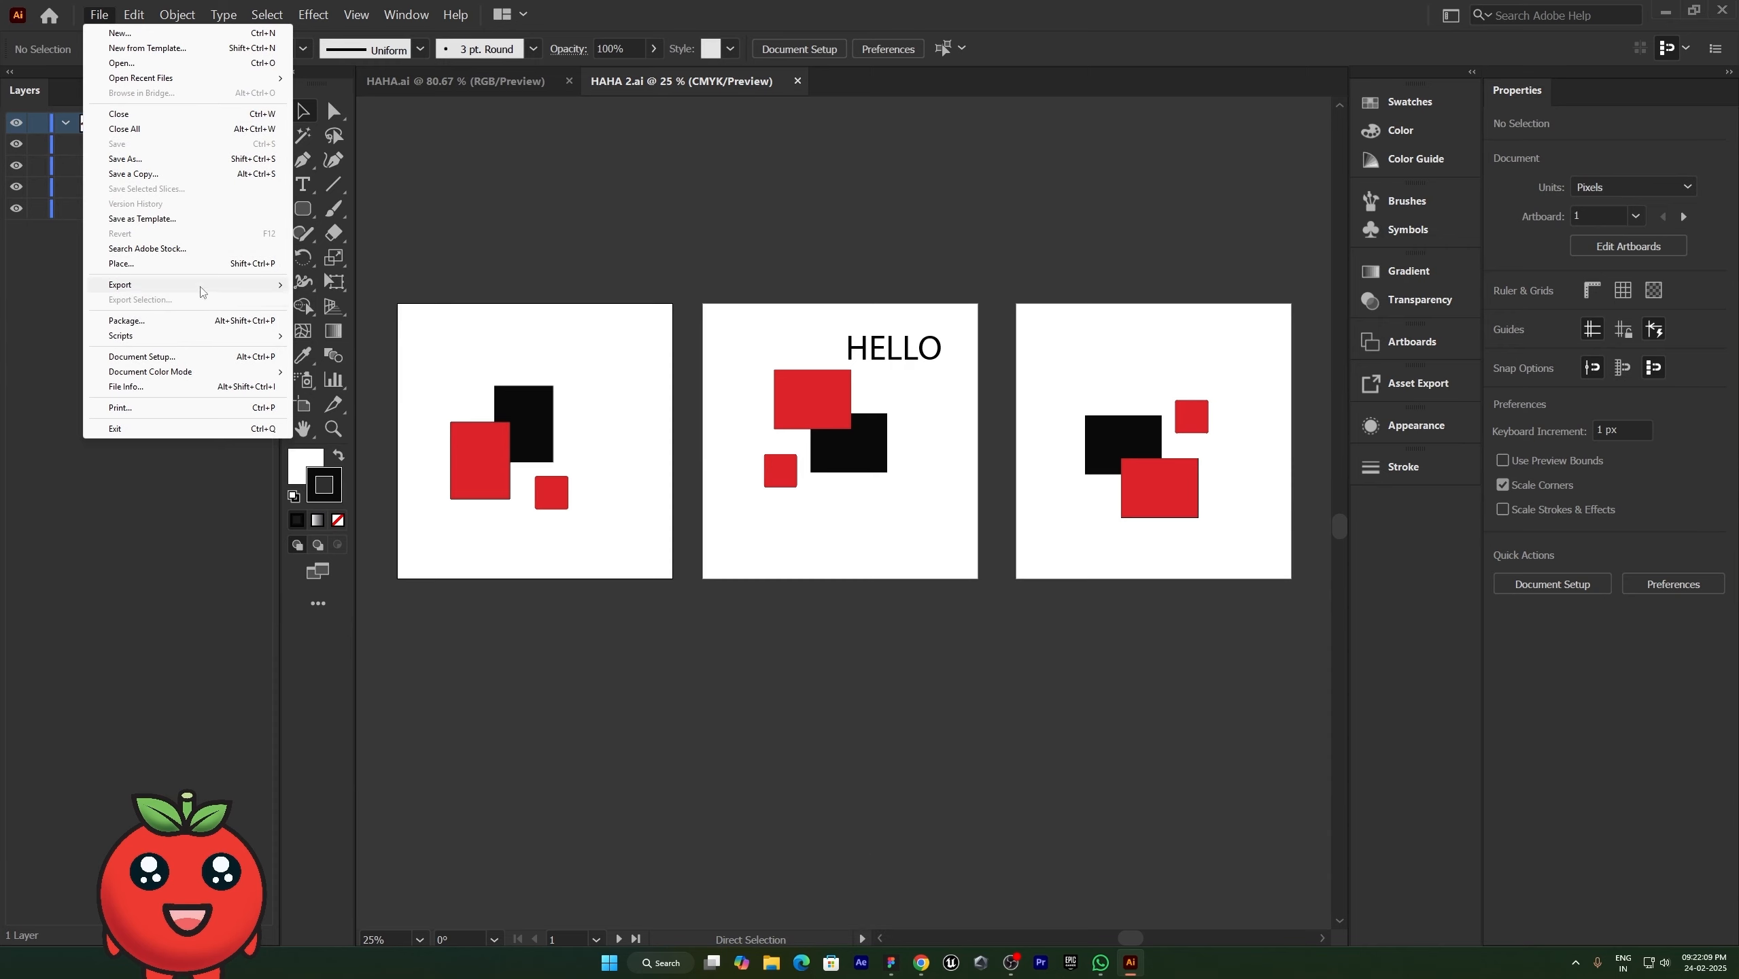
mouse_move(227, 285)
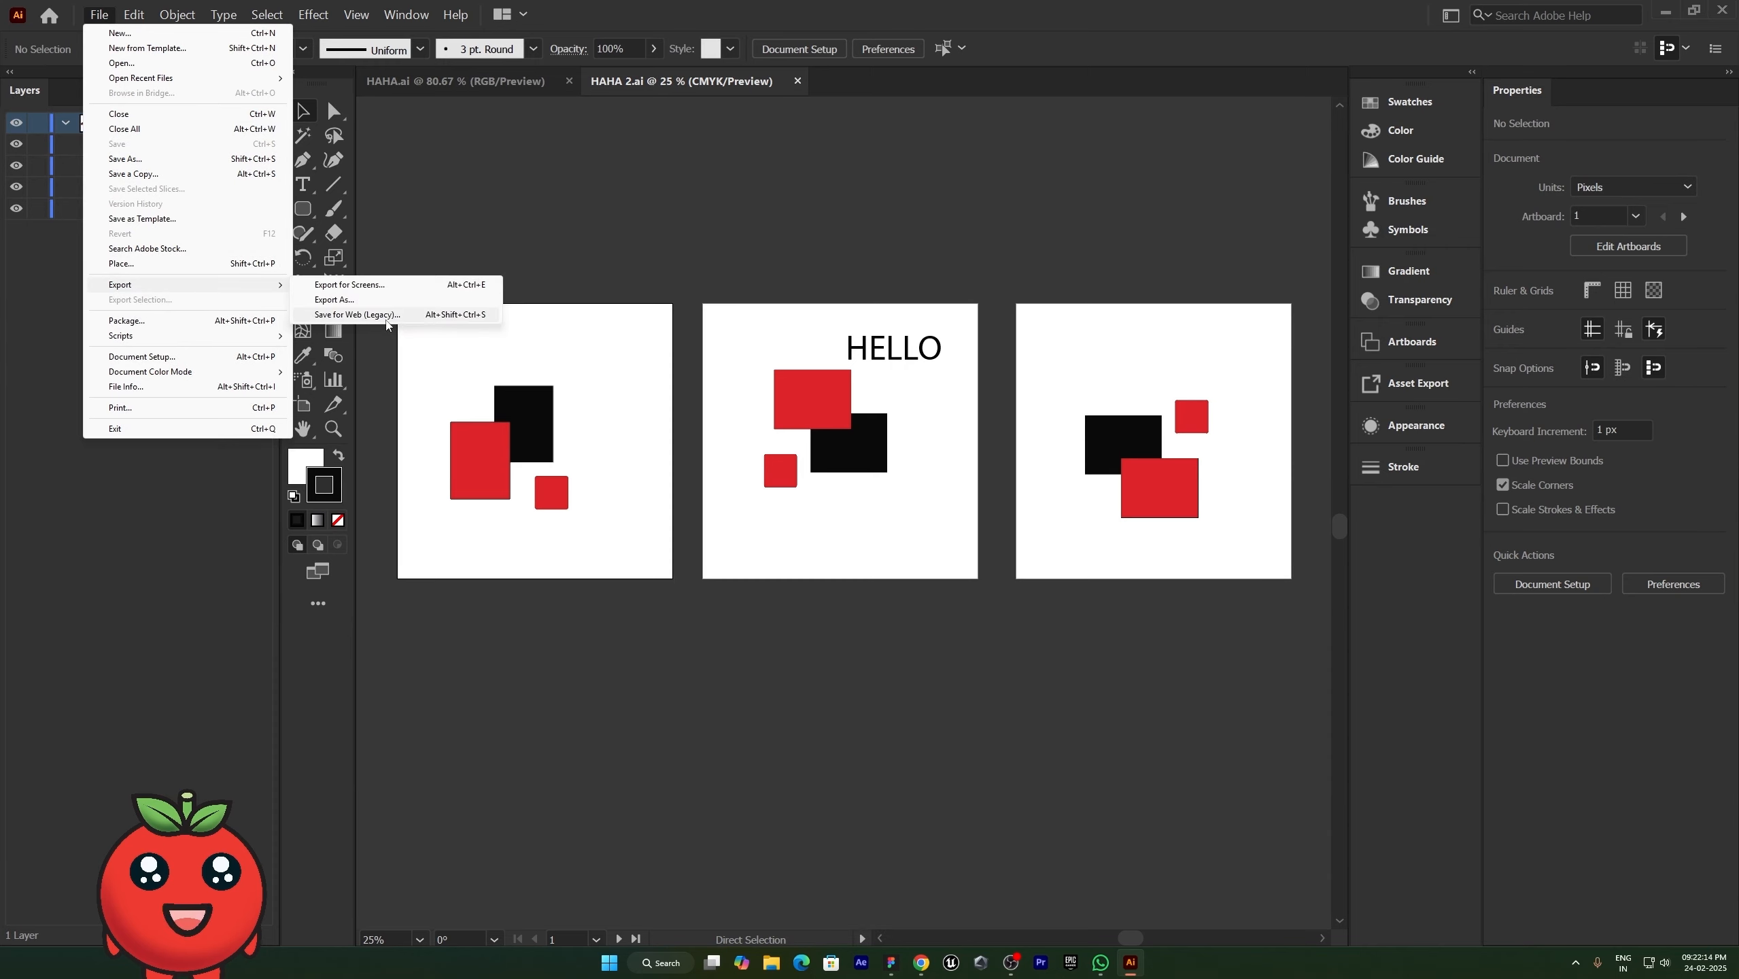
left_click(386, 315)
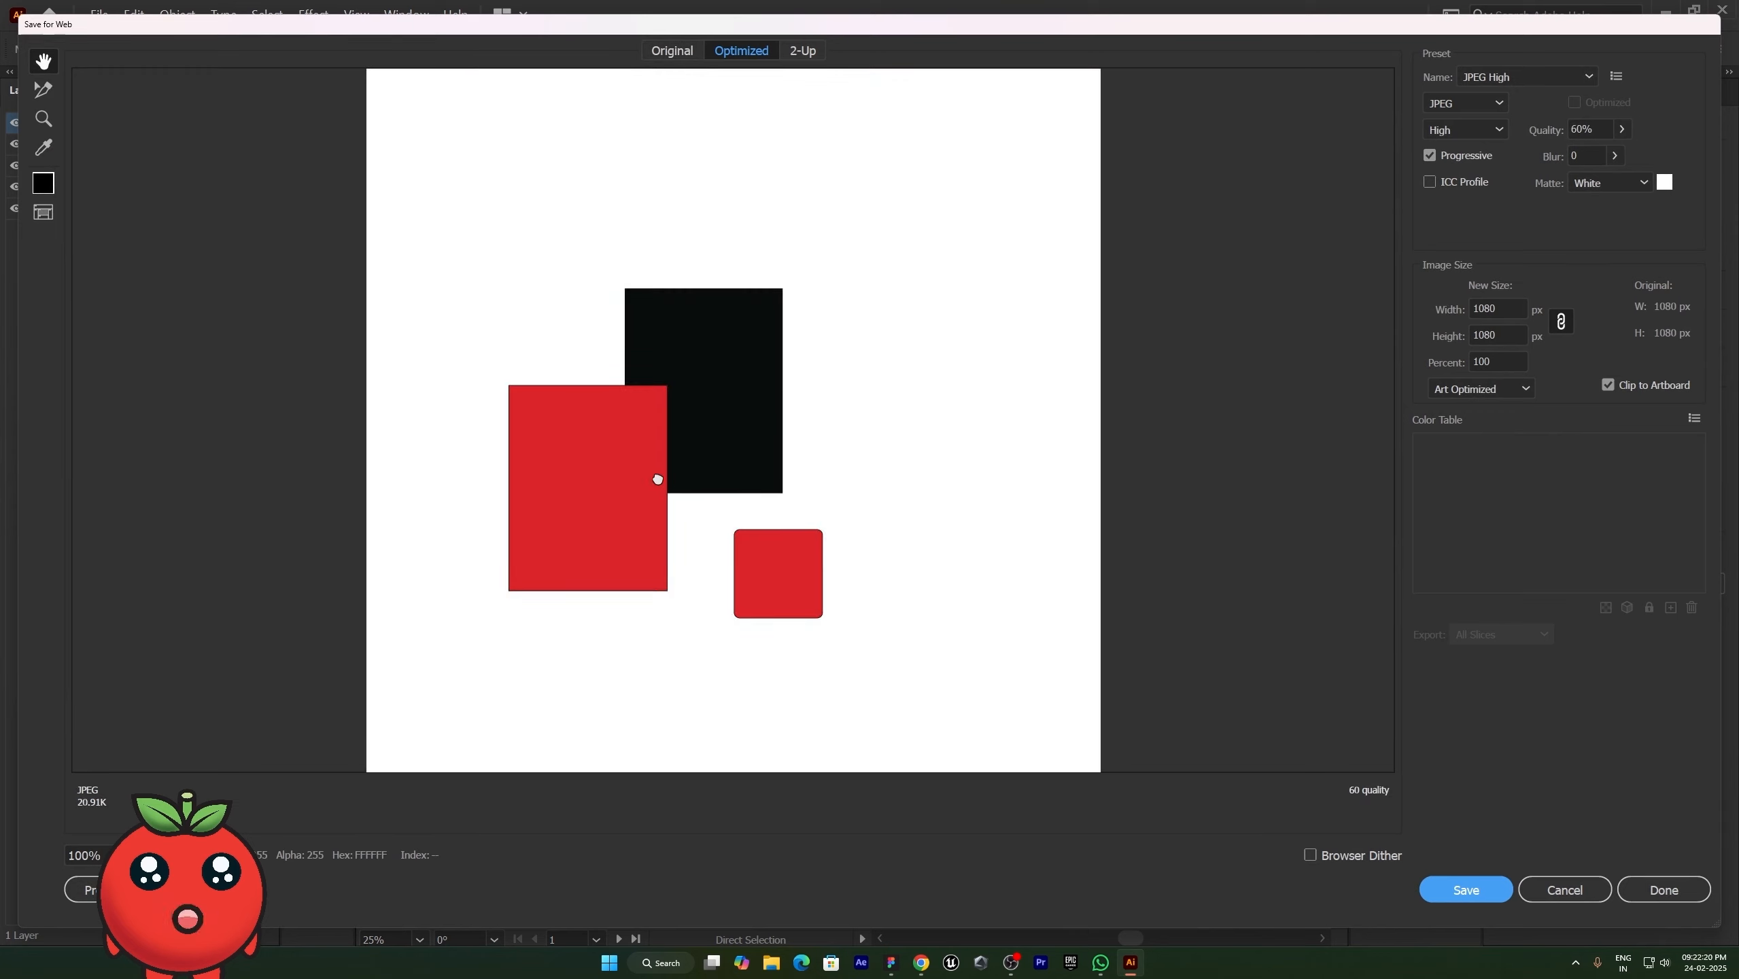
scroll(658, 479, "down", 3)
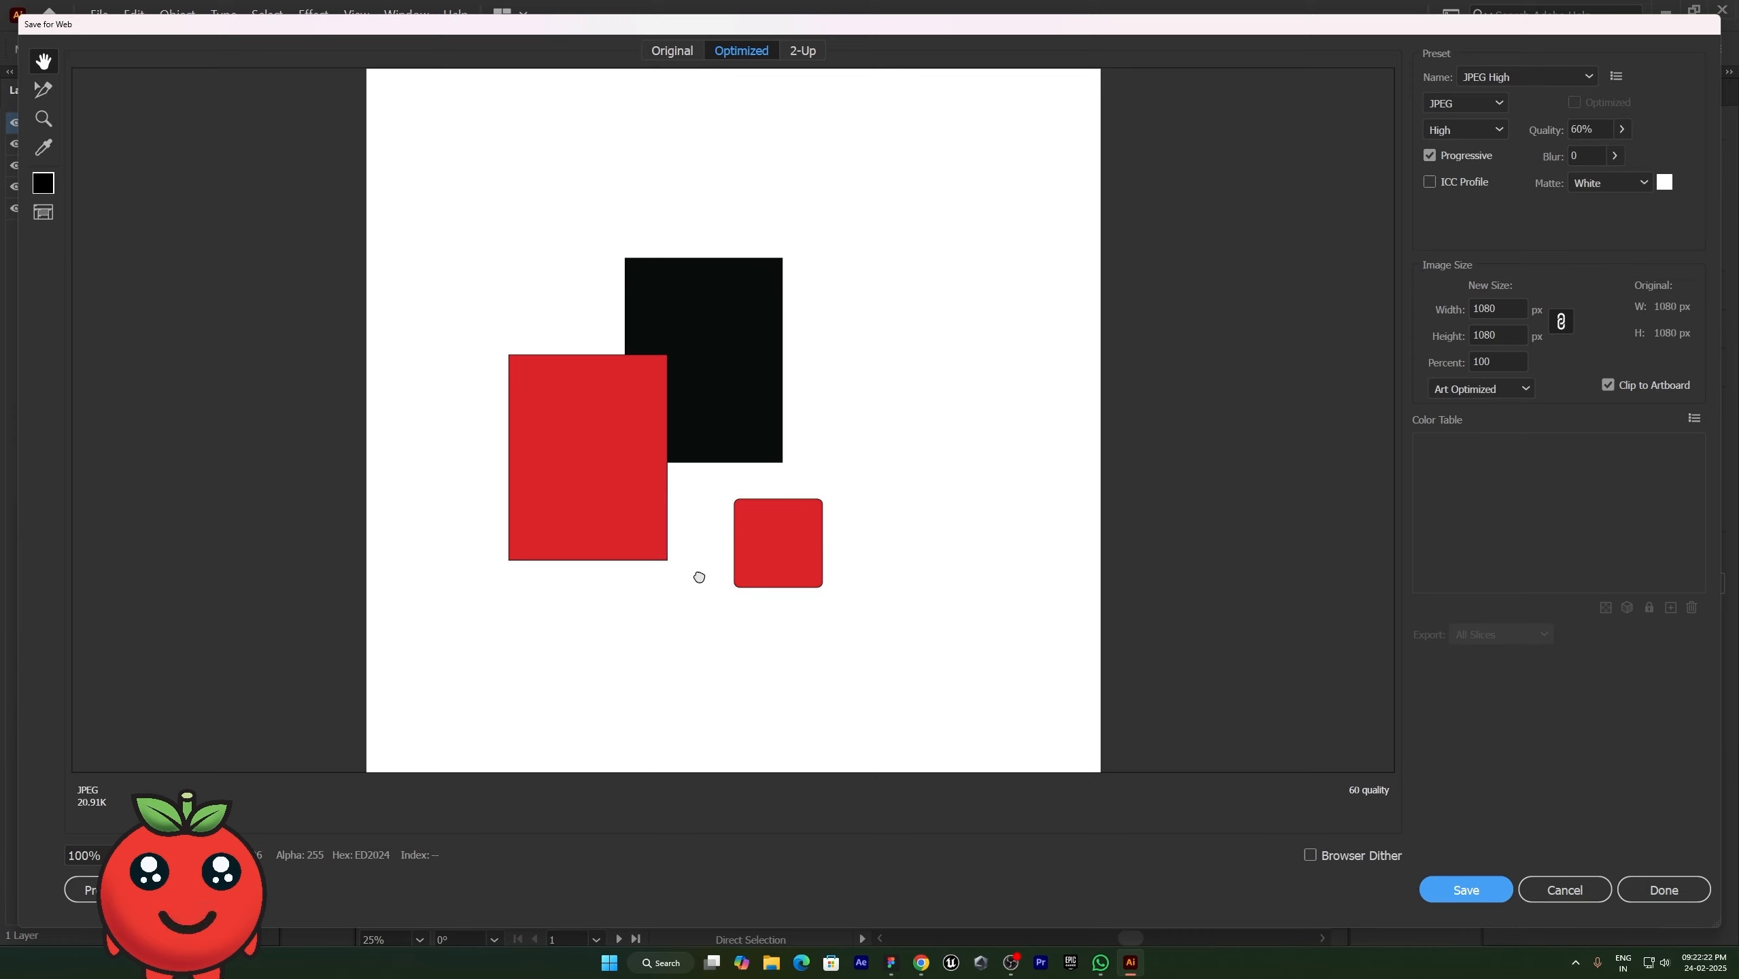
left_click_drag(699, 577, 651, 352)
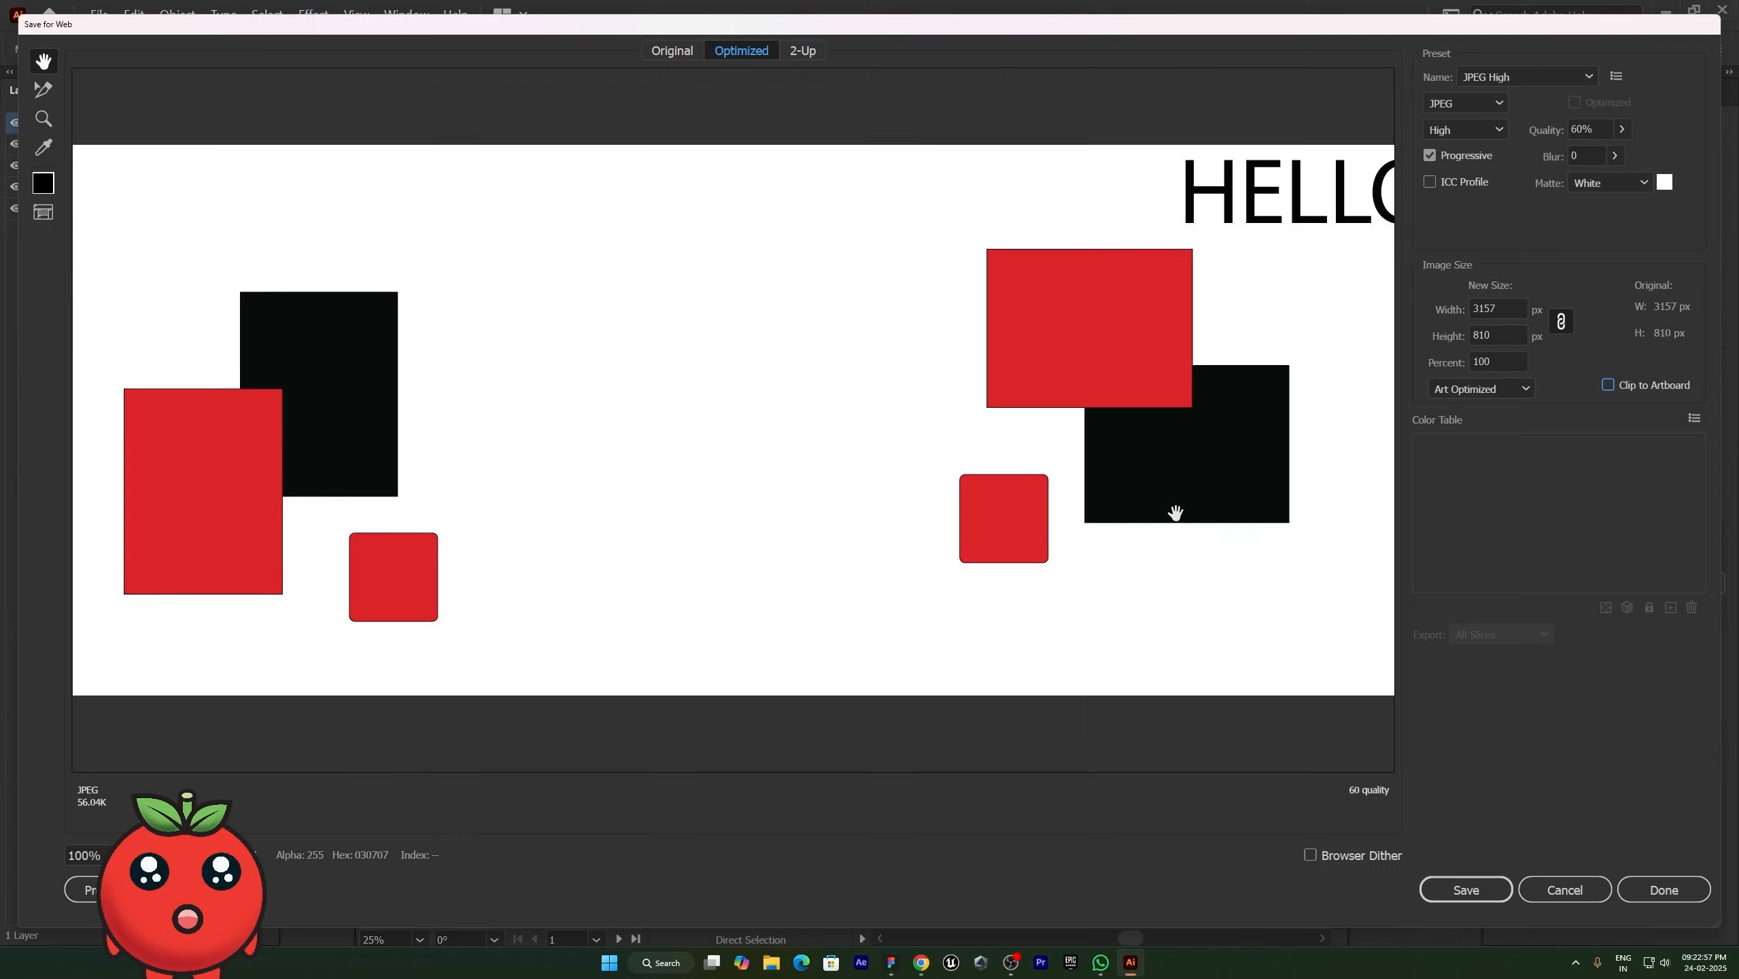
Step: Look over the unclipped export preview across all three artboards, and turn Clip to Artboard back on
left_click_drag(810, 620, 330, 599)
left_click_drag(1014, 602, 562, 609)
left_click_drag(833, 609, 1362, 594)
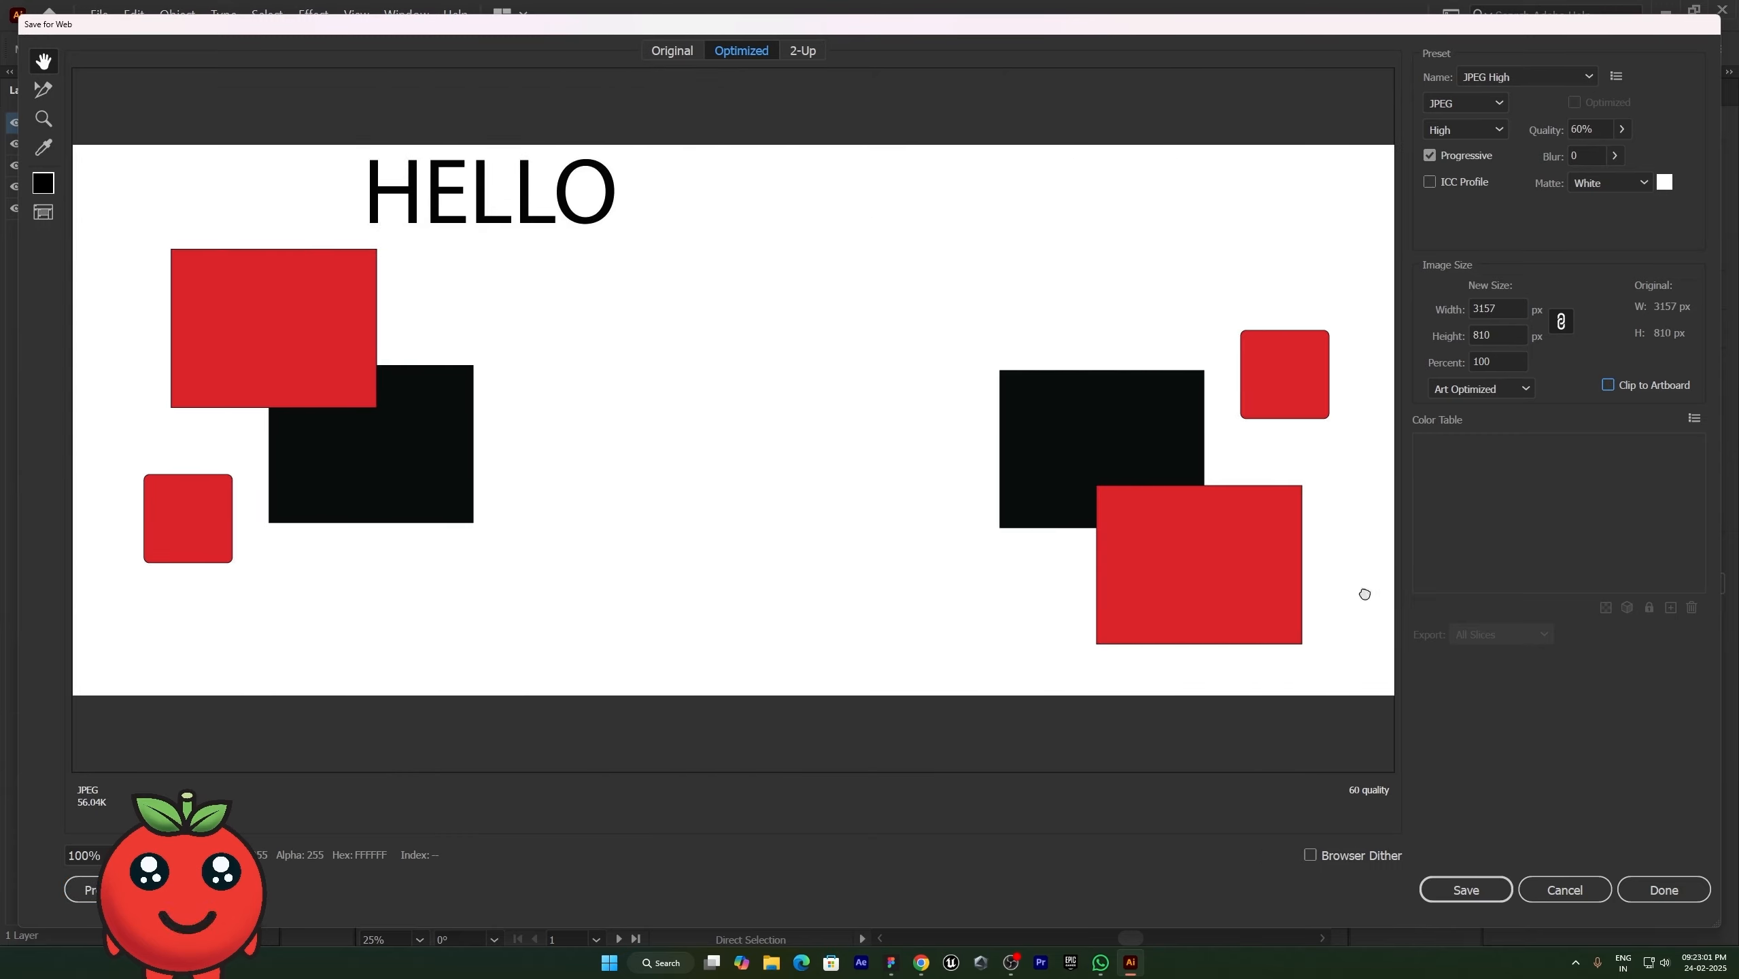
left_click_drag(873, 573, 1172, 560)
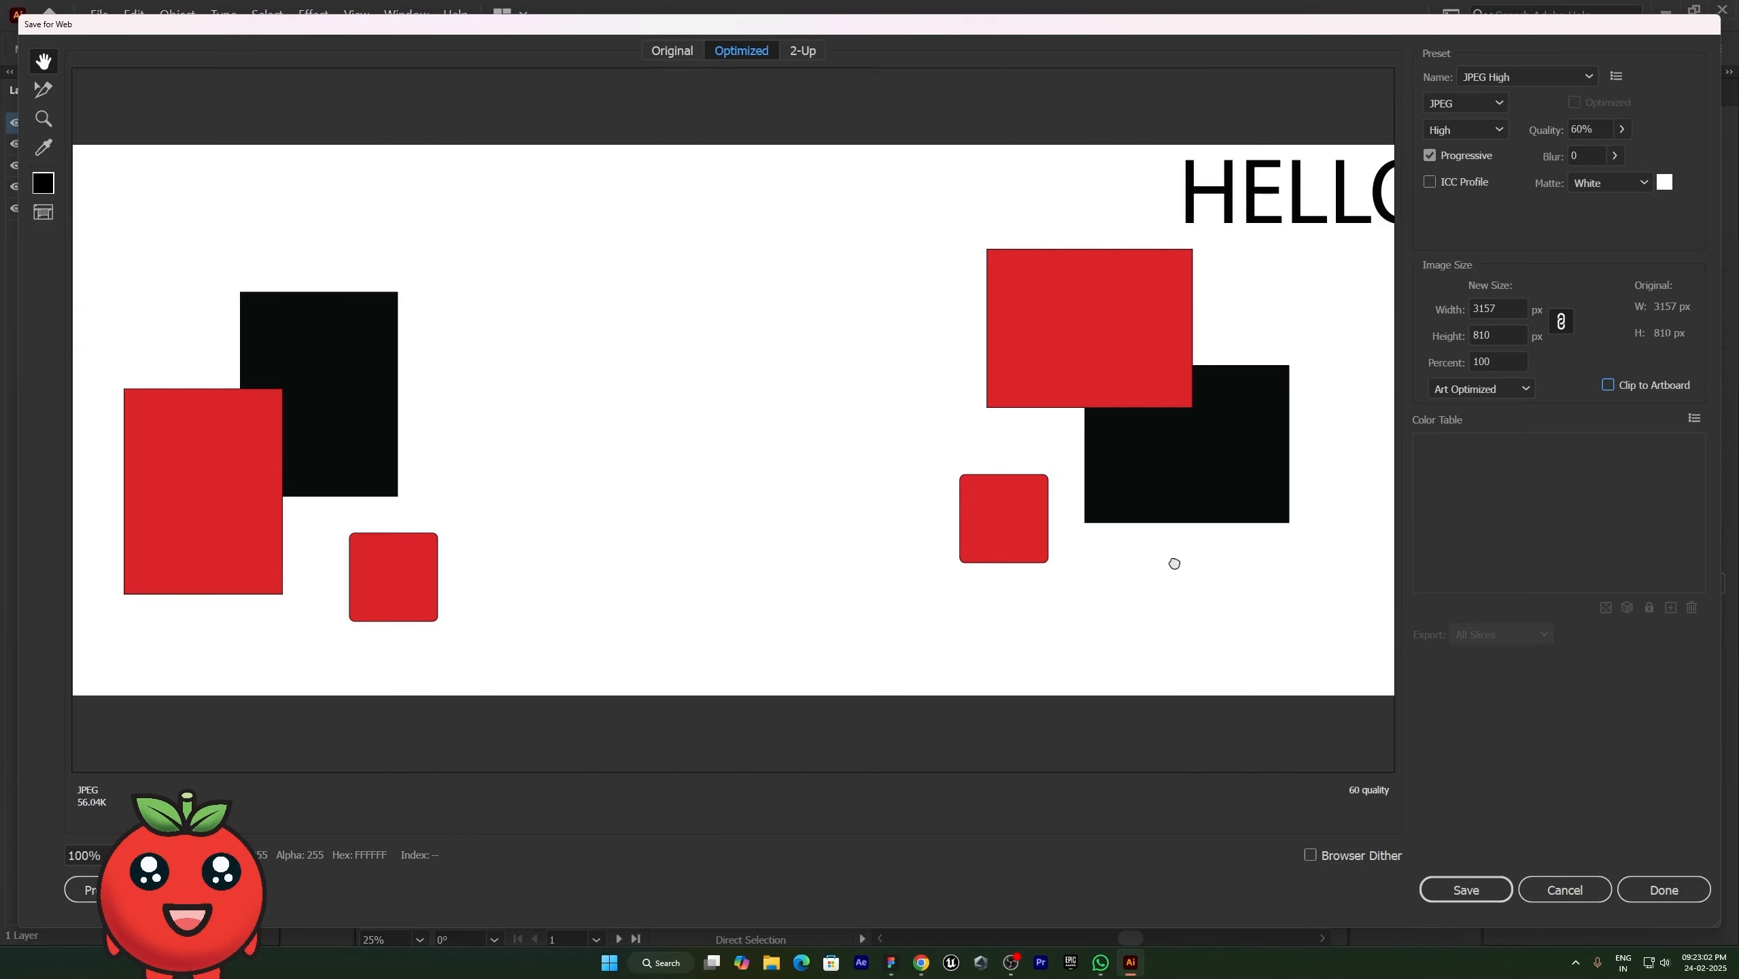
left_click(1608, 385)
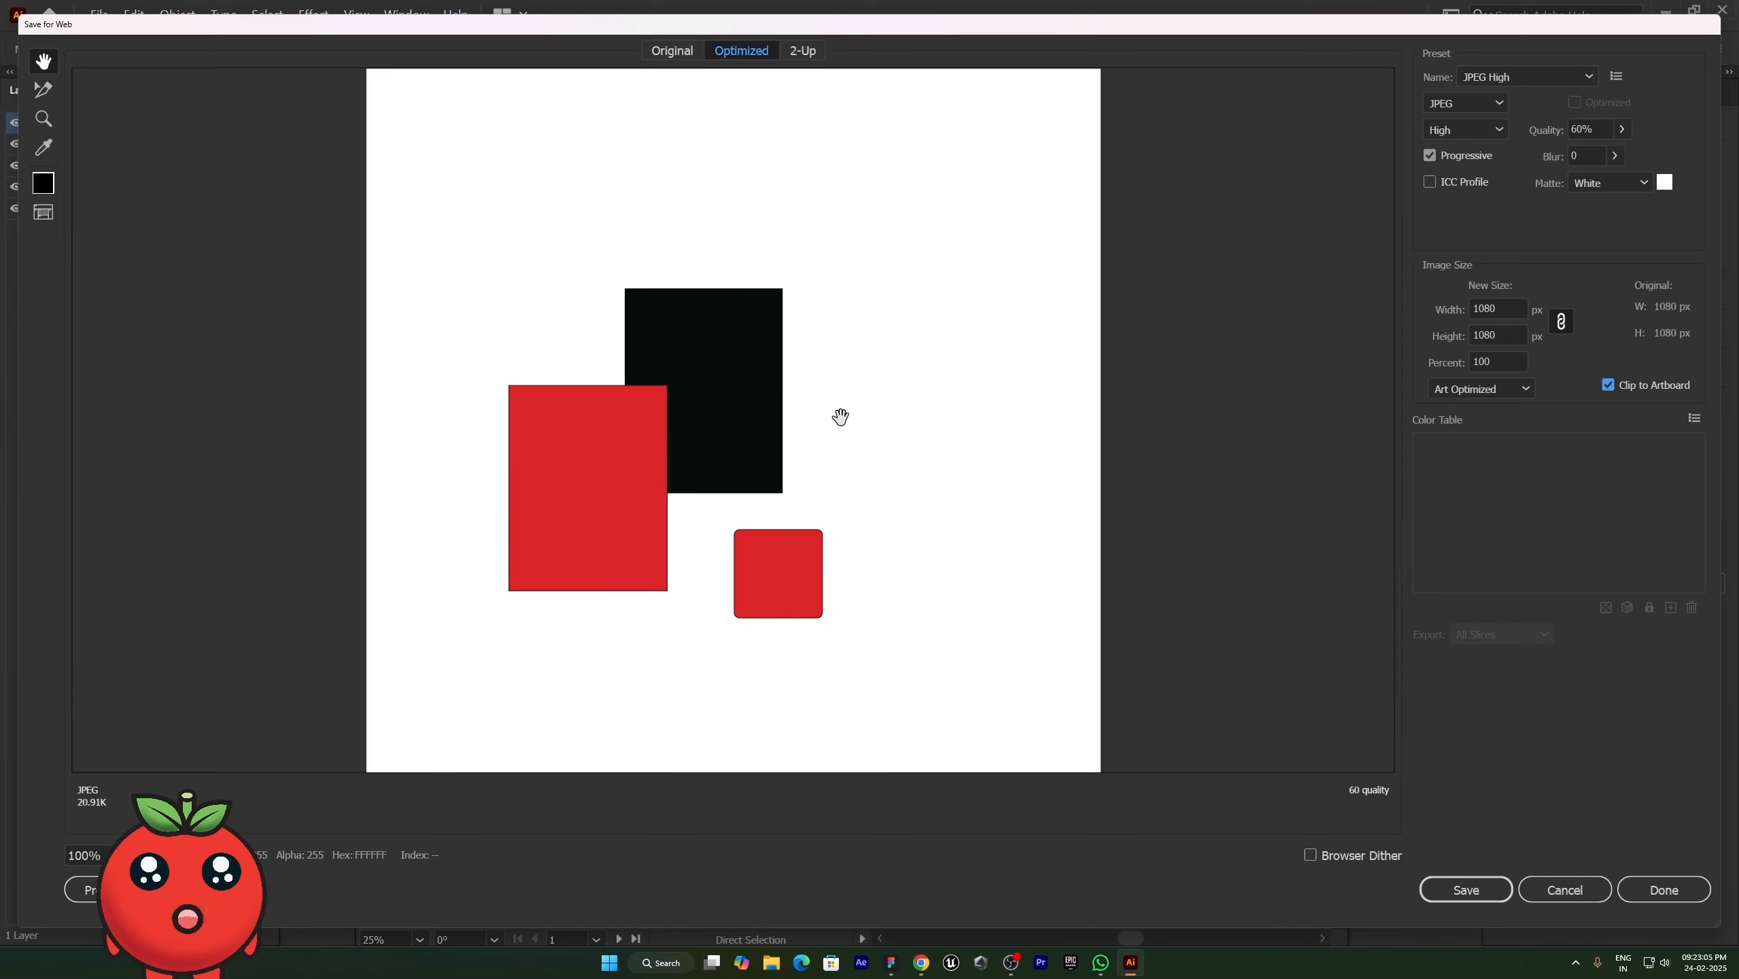
Step: Compare the export preview with Clip to Artboard off and on, finishing with it on
left_click_drag(473, 641, 583, 317)
left_click(1610, 388)
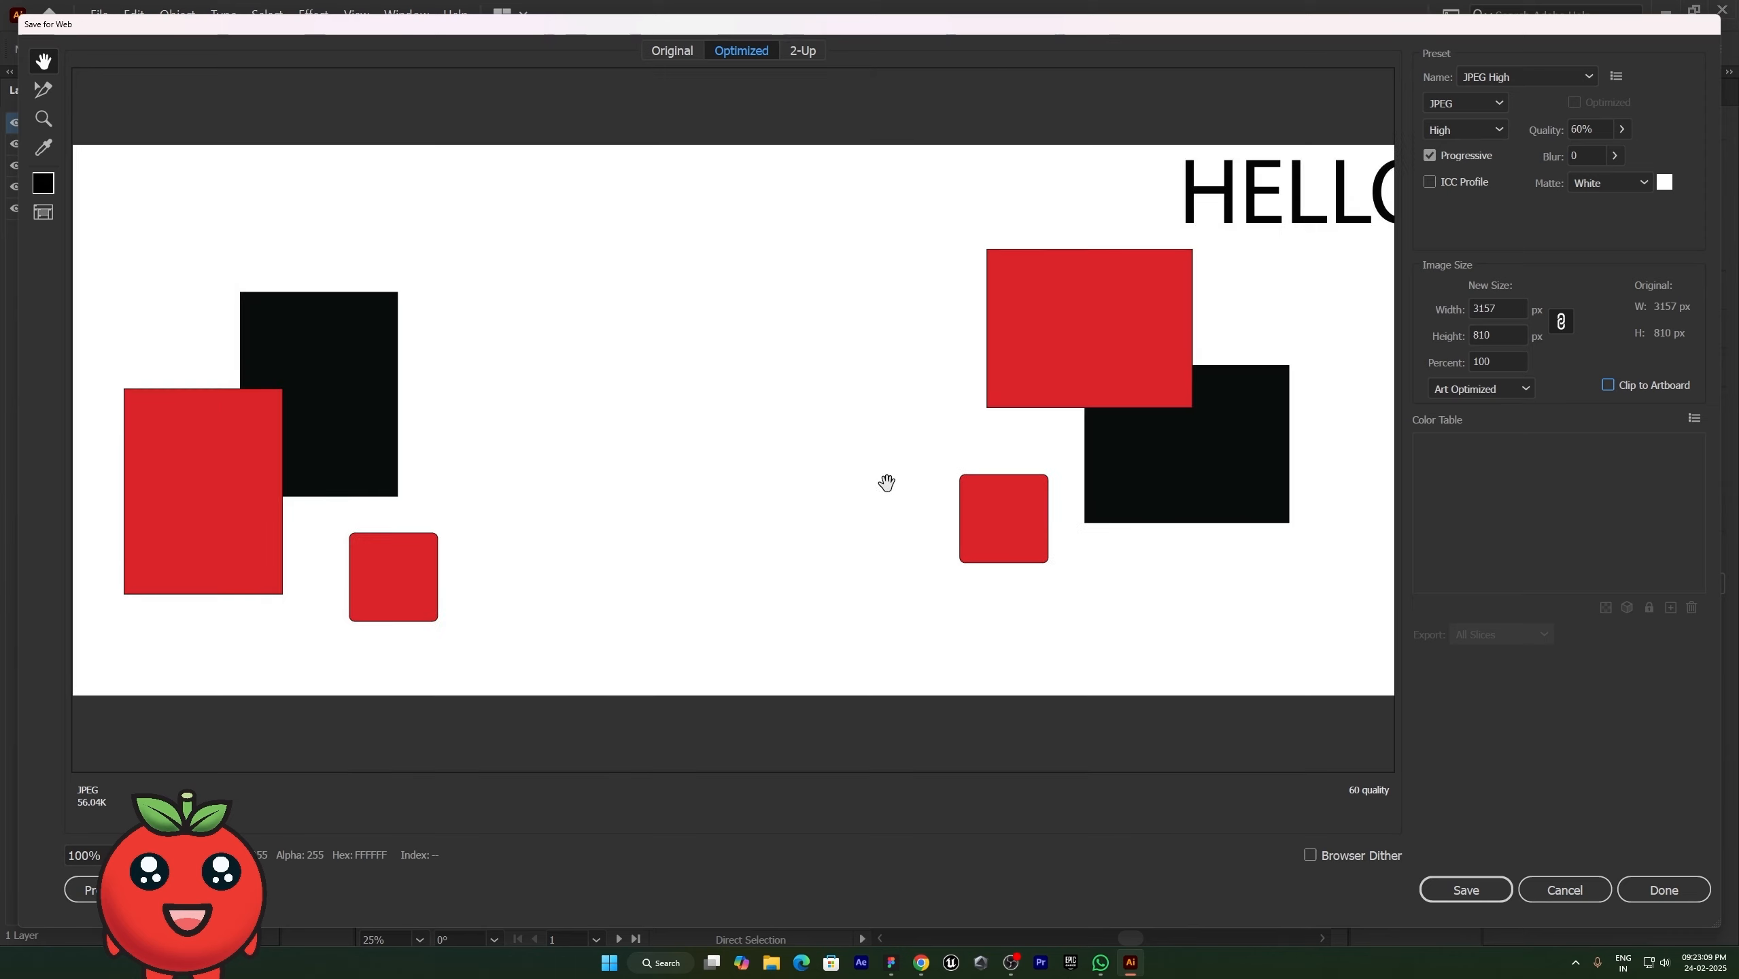
left_click_drag(885, 481, 517, 476)
left_click_drag(997, 458, 1093, 540)
left_click_drag(1165, 482, 911, 486)
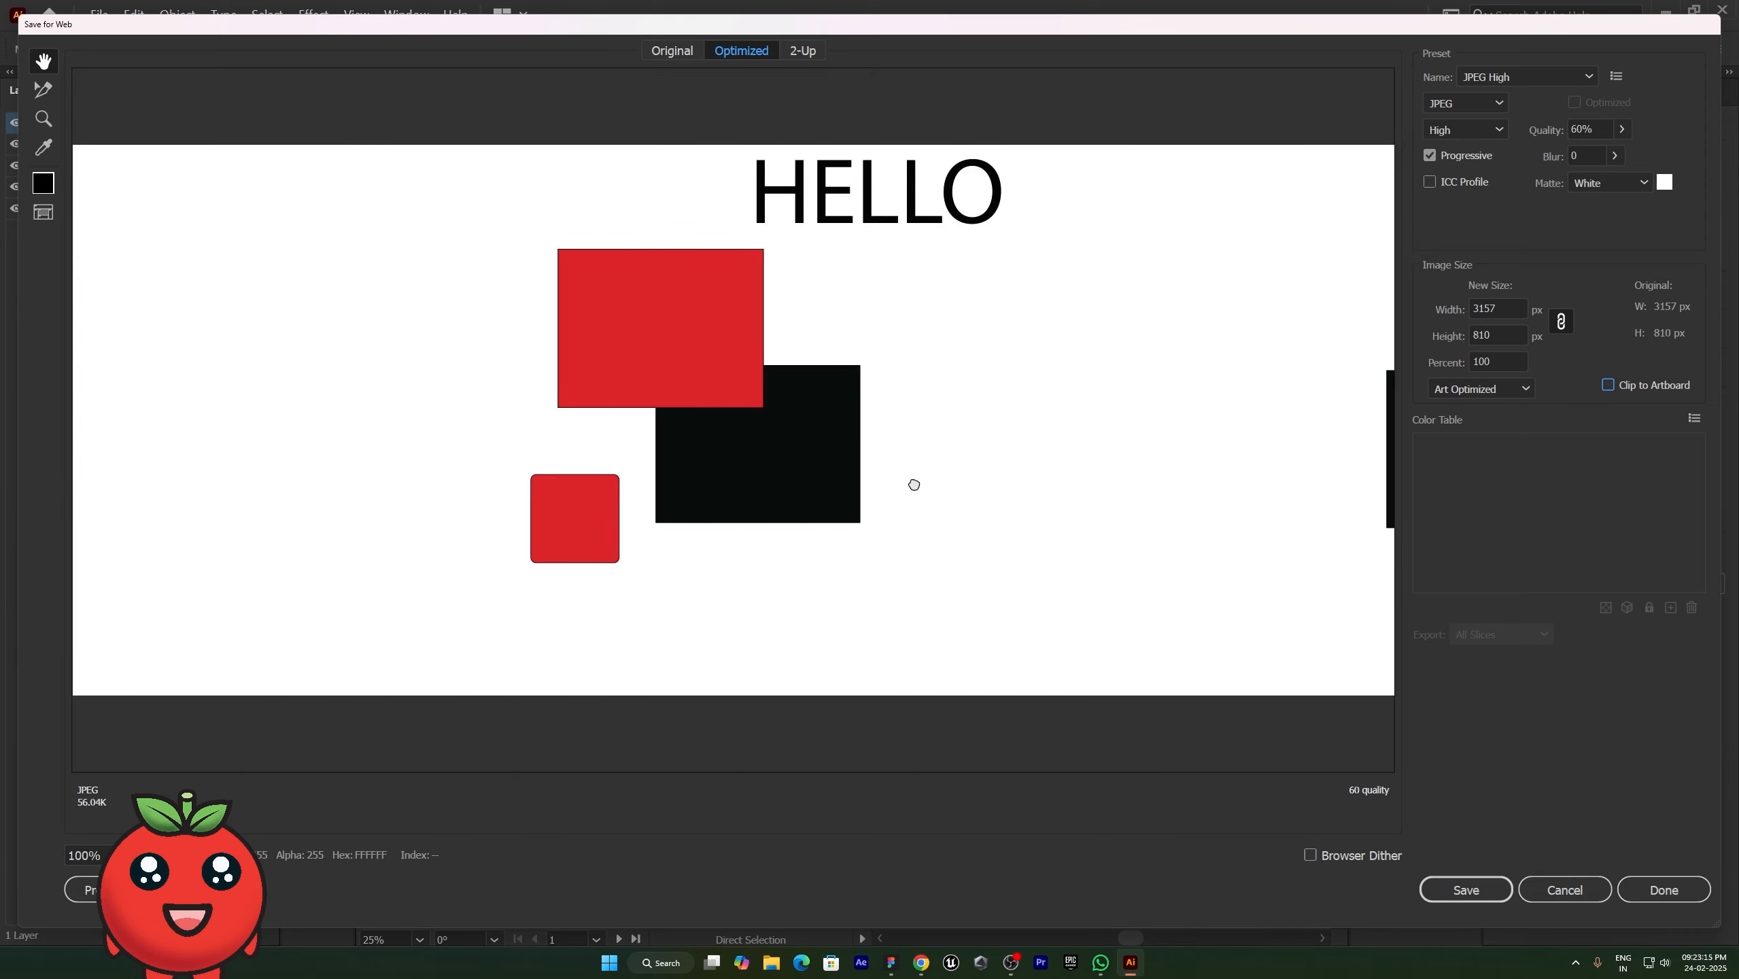
left_click(1606, 385)
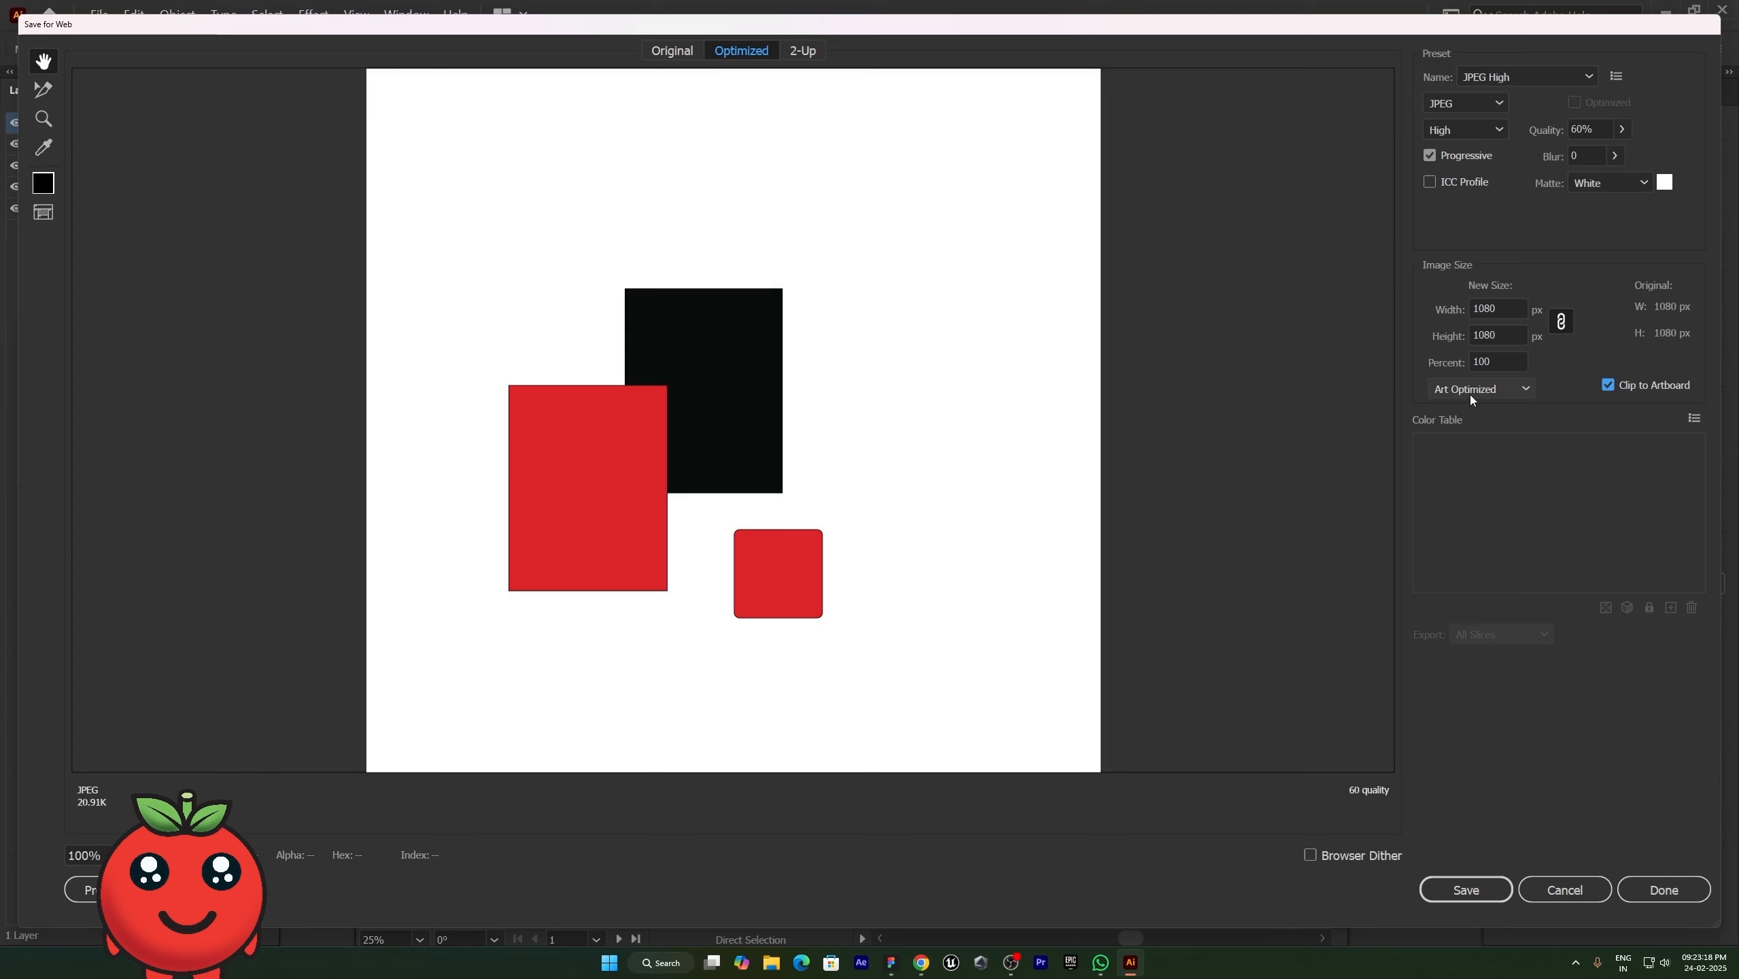
Step: Try the export without anti-aliasing, and return the setting to Art Optimized
left_click(1473, 389)
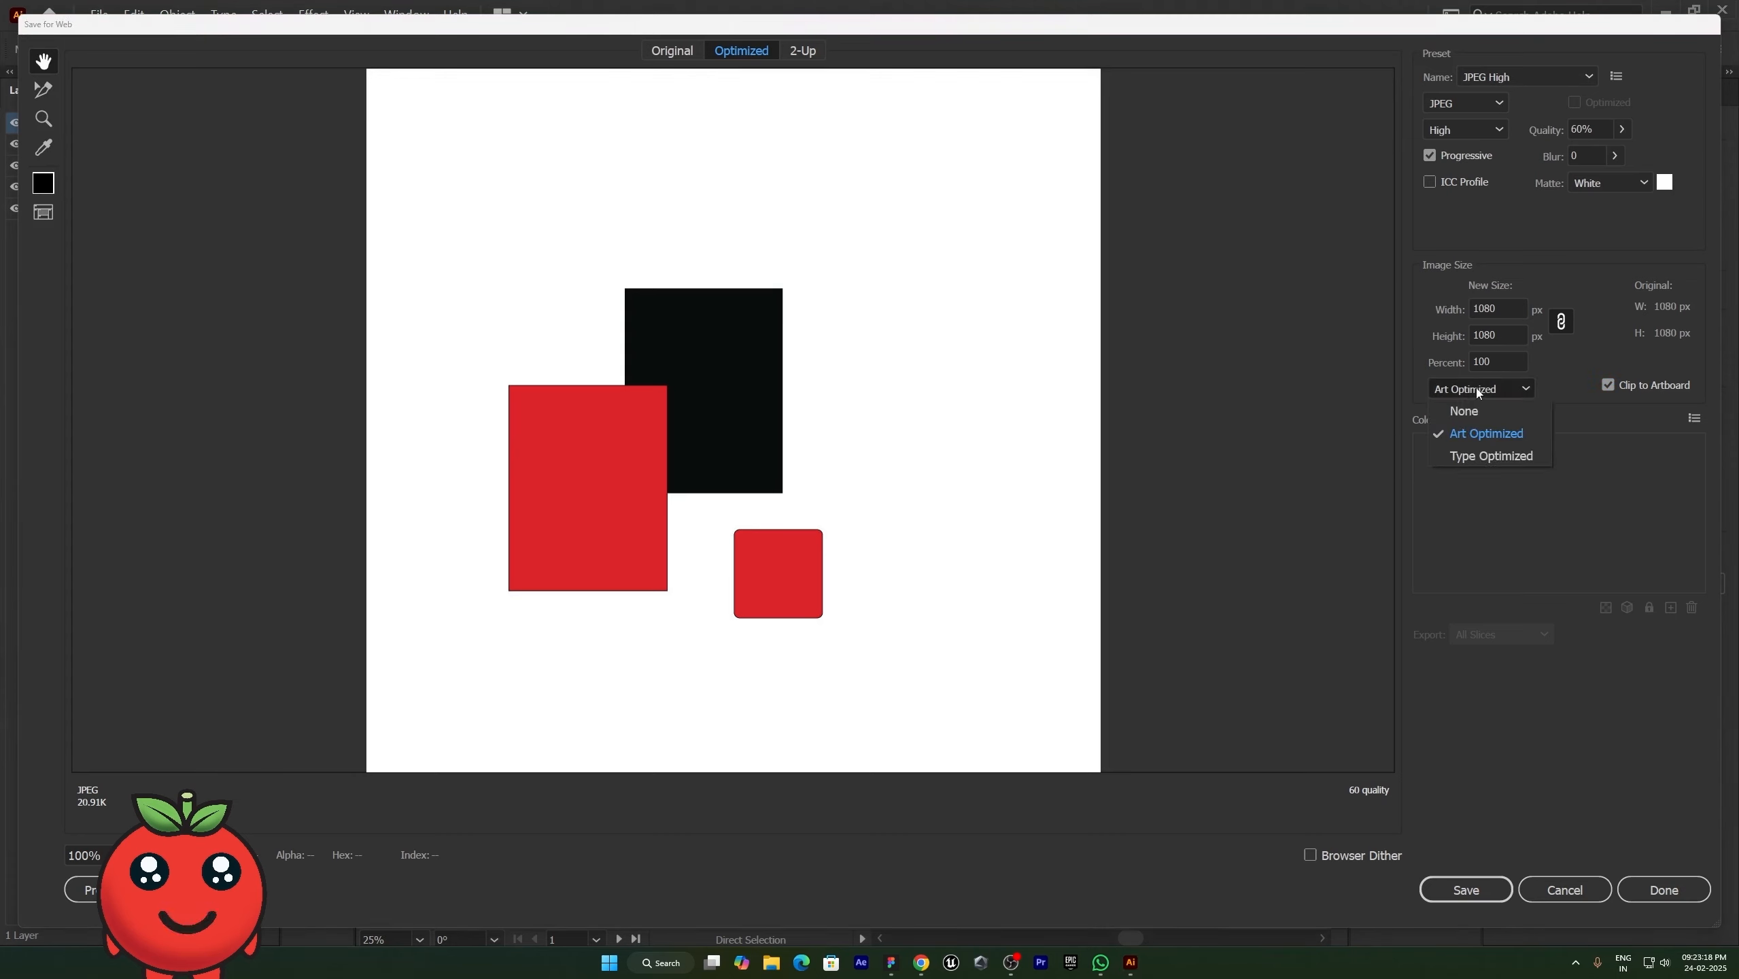
left_click(1465, 410)
left_click(1480, 389)
left_click(1493, 433)
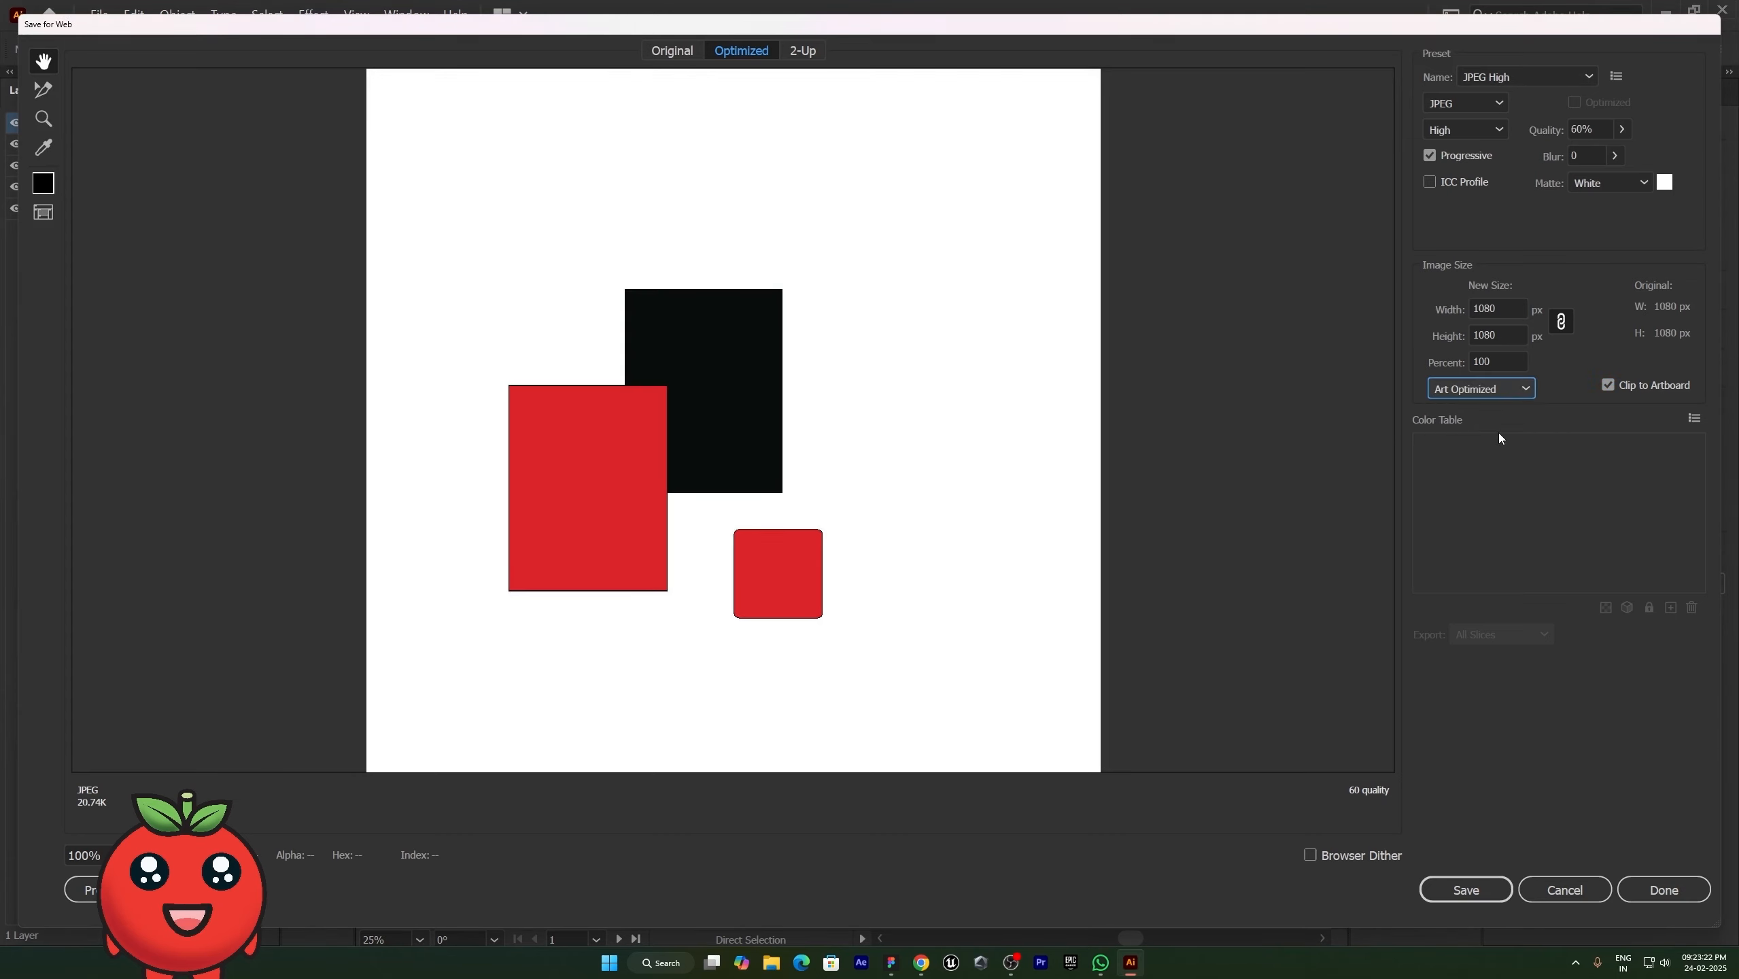
Step: Keep the JPEG format, set its quality to 100%, and save the optimized image as webfile in New folder
left_click(1493, 104)
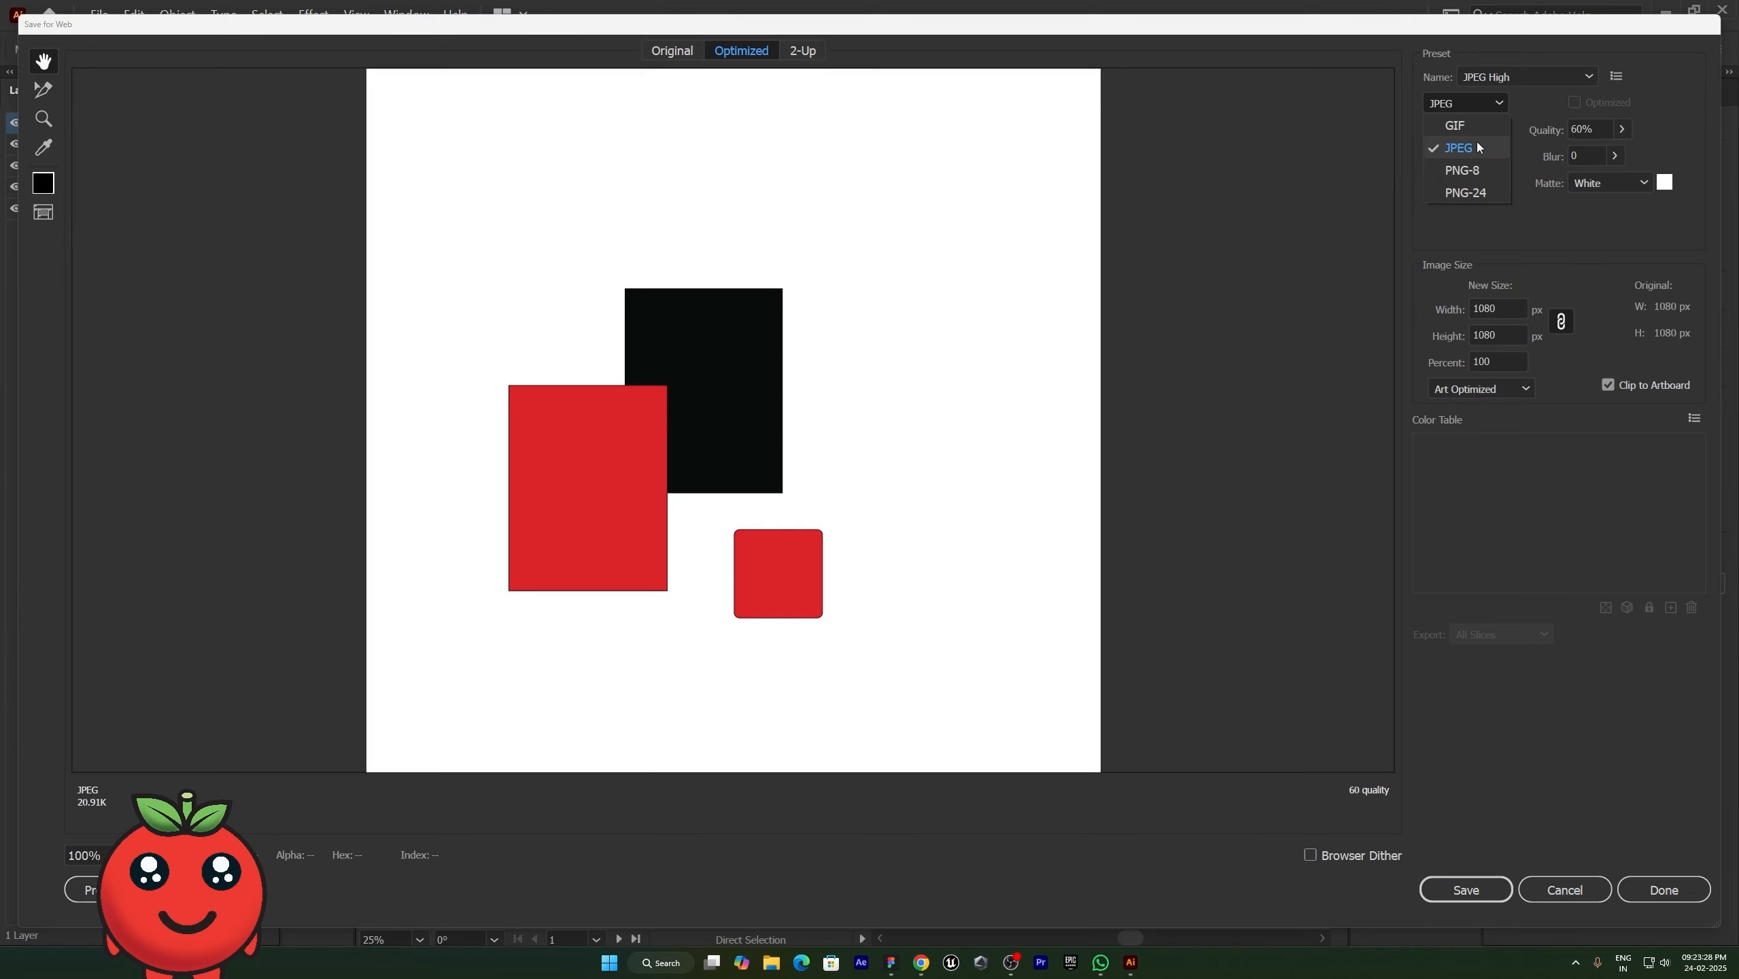
left_click(1505, 230)
left_click(1622, 130)
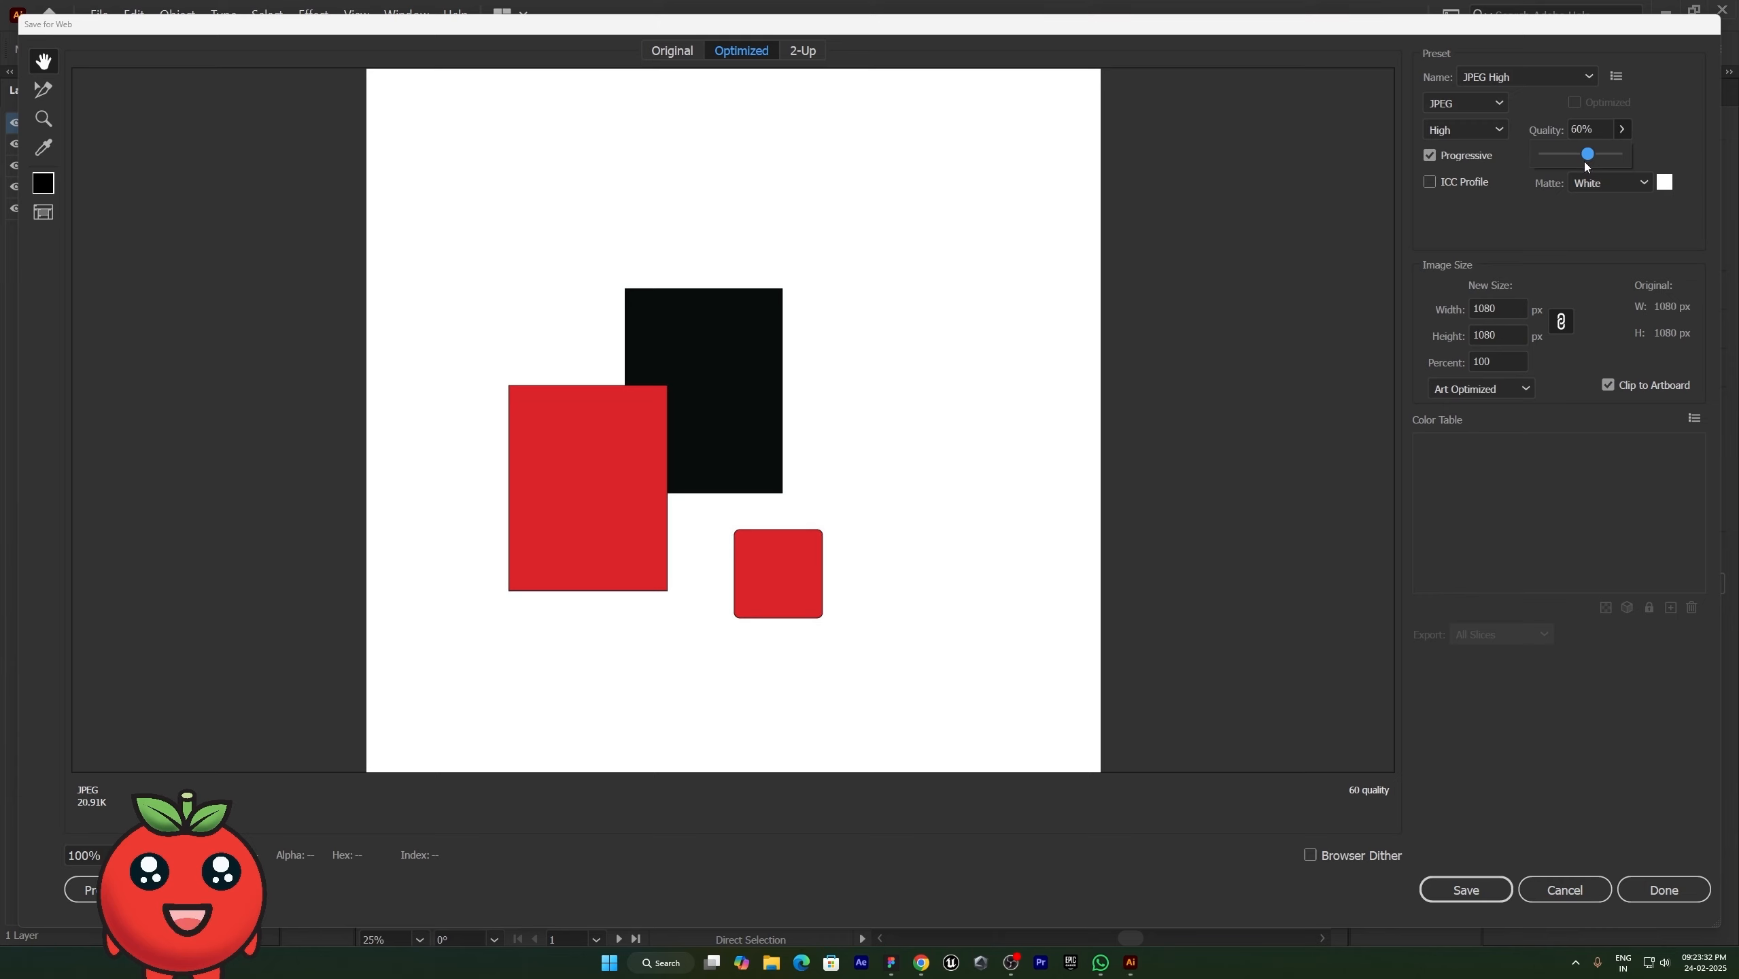
left_click_drag(1586, 155, 1625, 155)
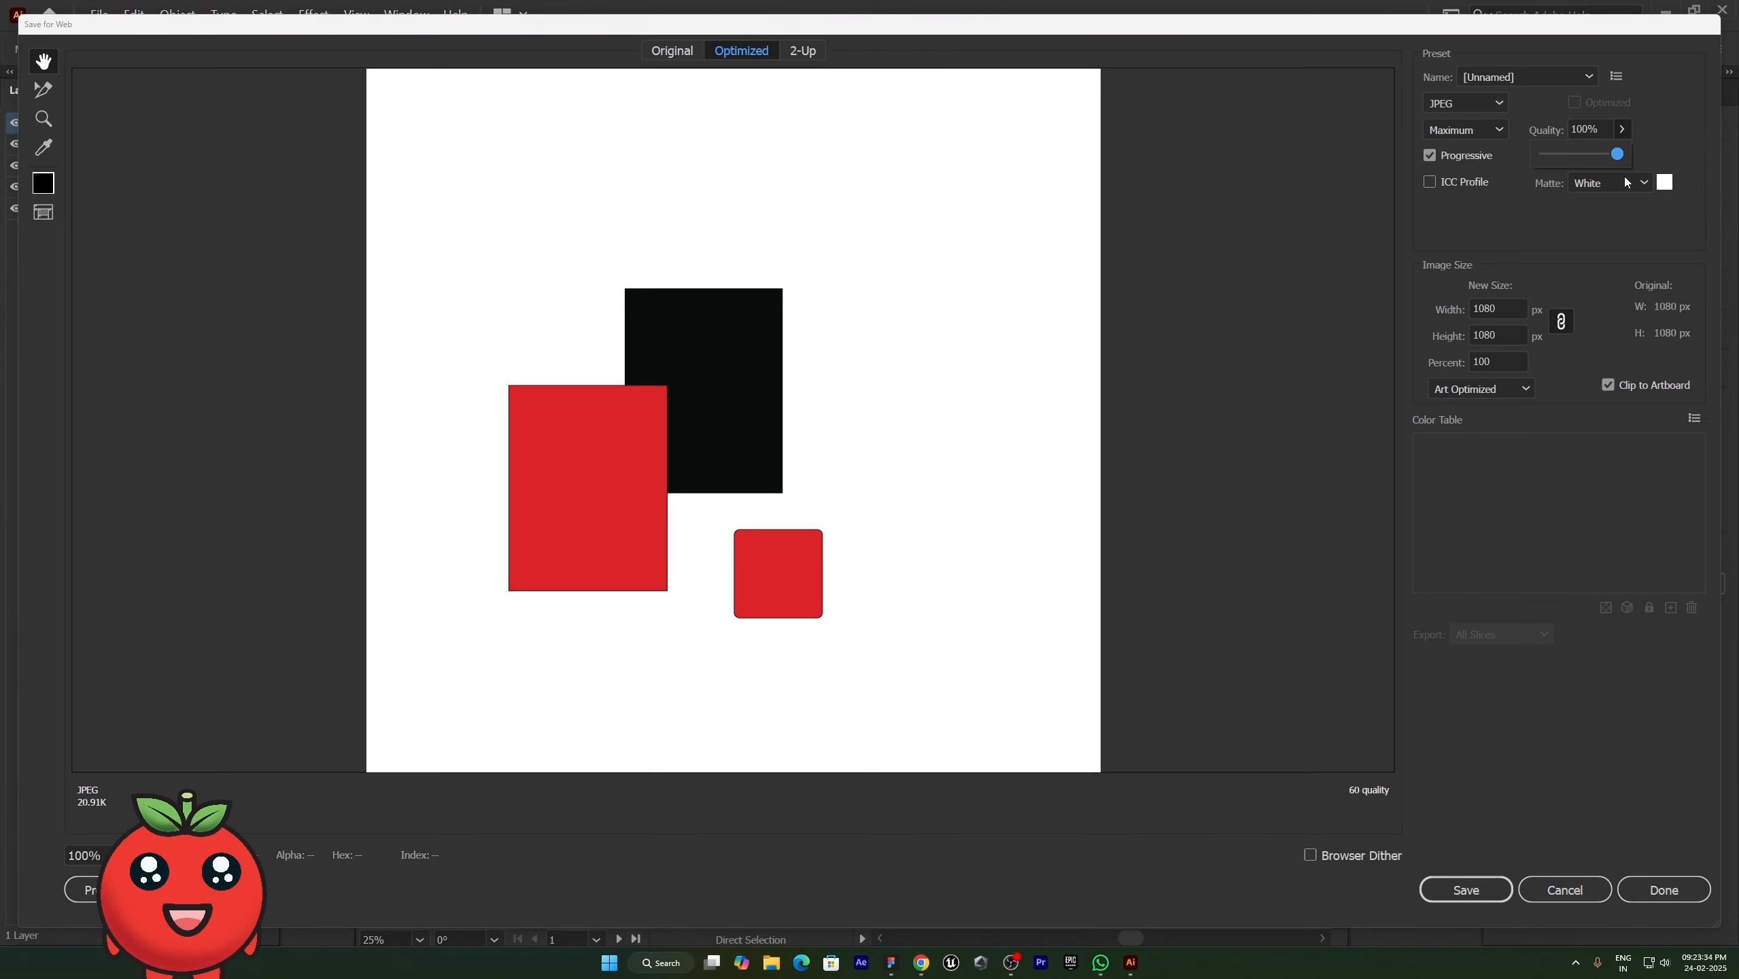
left_click(1467, 889)
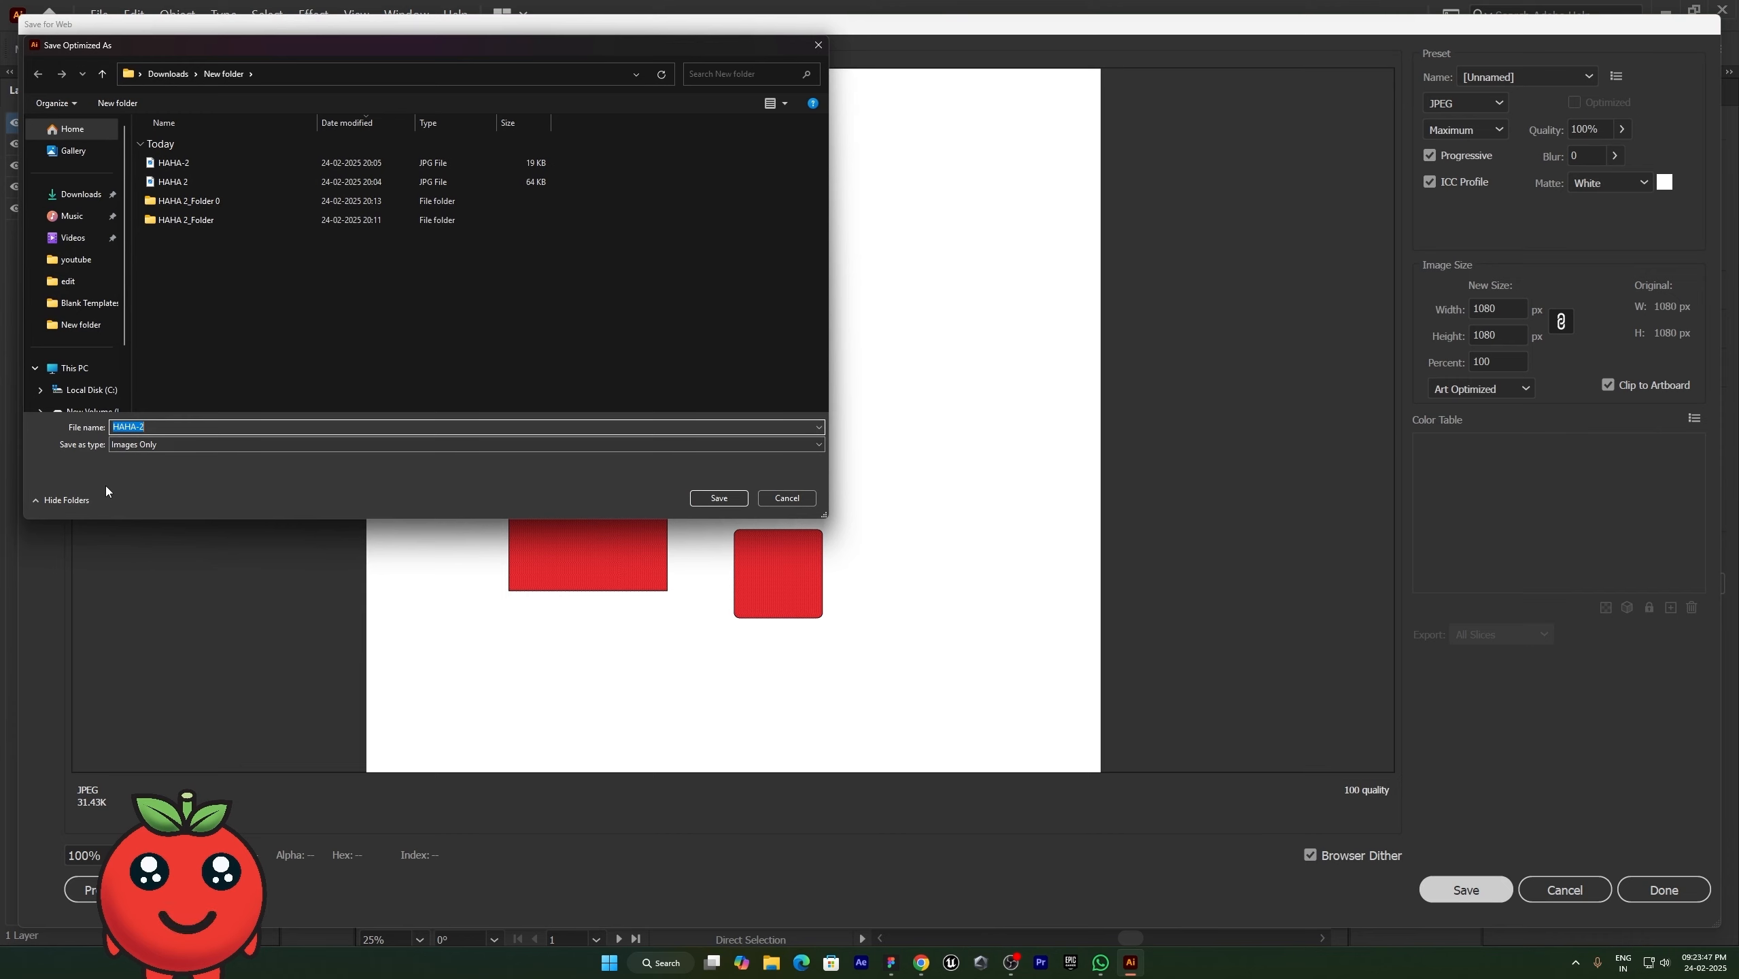
type("web")
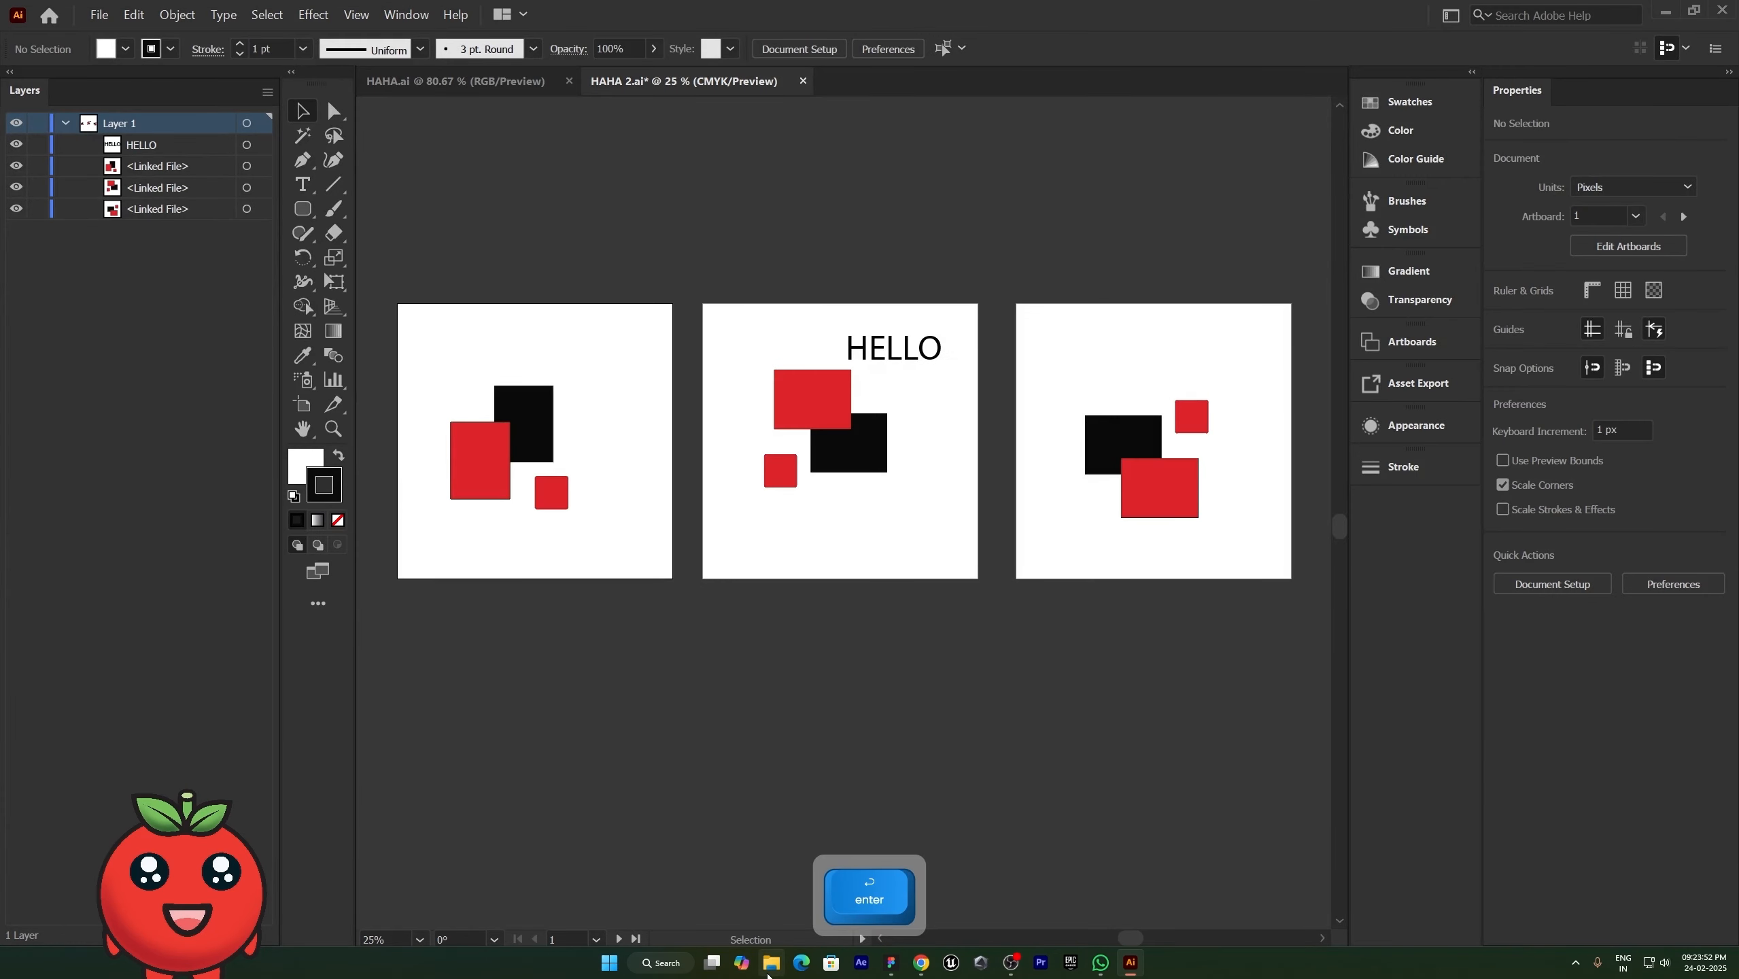
Step: Switch to File Explorer, open the exported webfile image, inspect the shapes' edges up close, and put the viewer and folder away
left_click(771, 963)
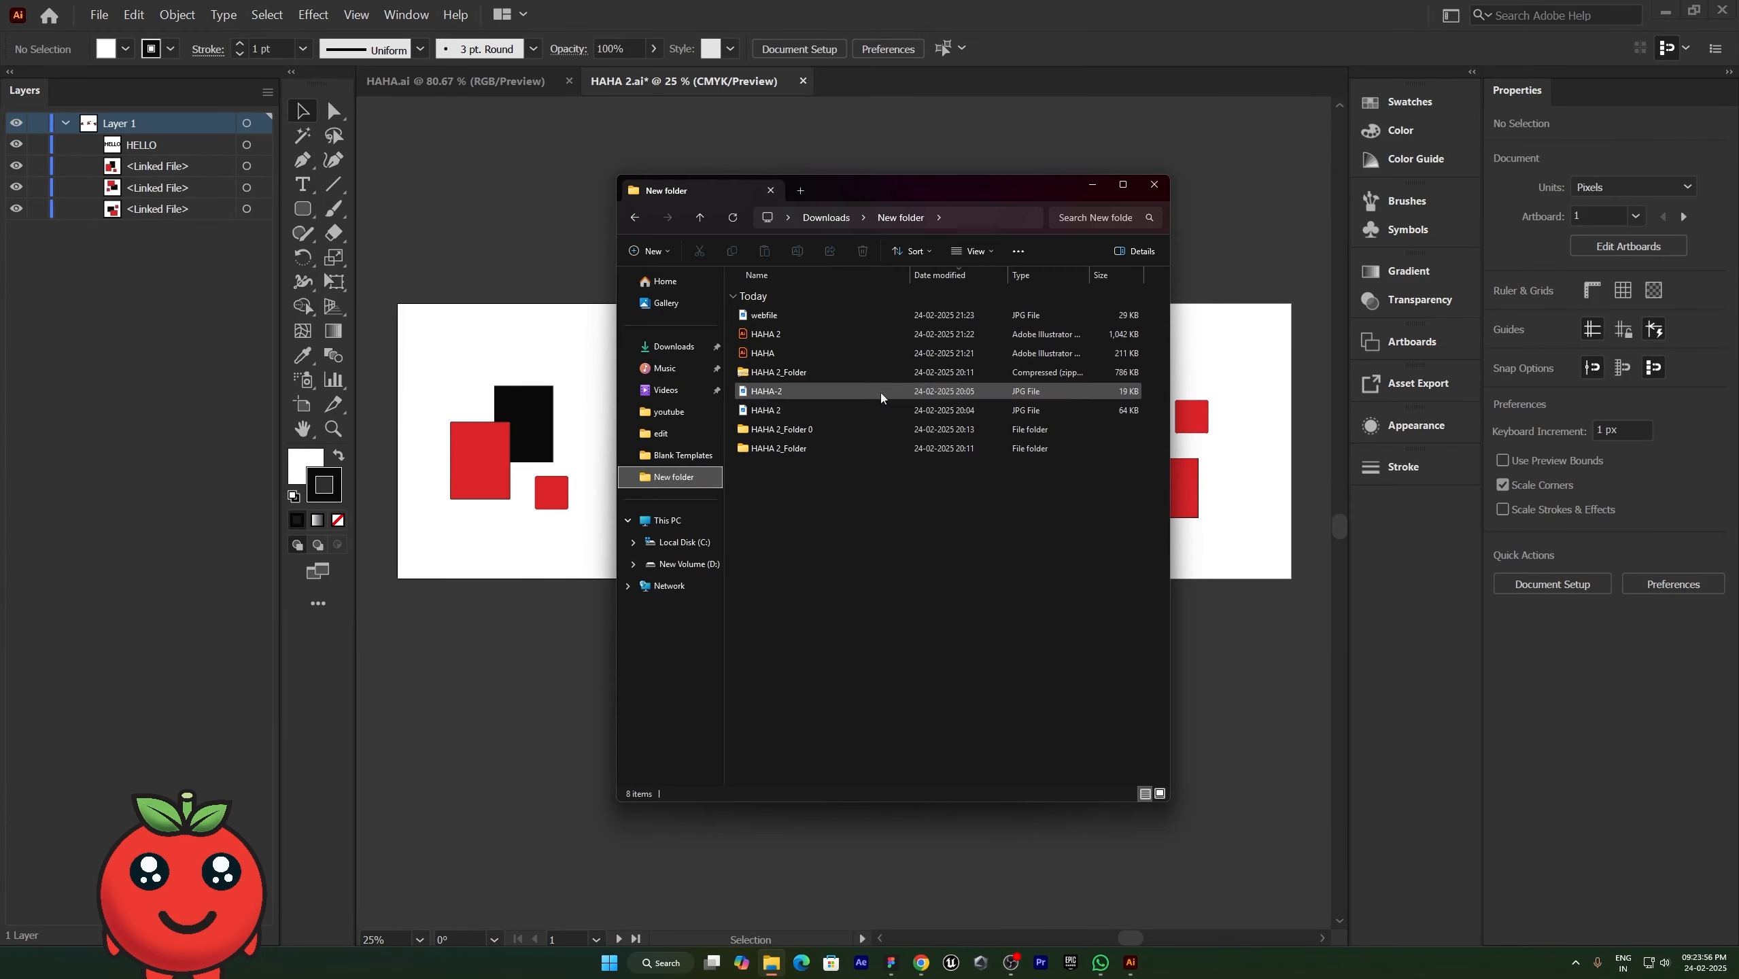
left_click(768, 315)
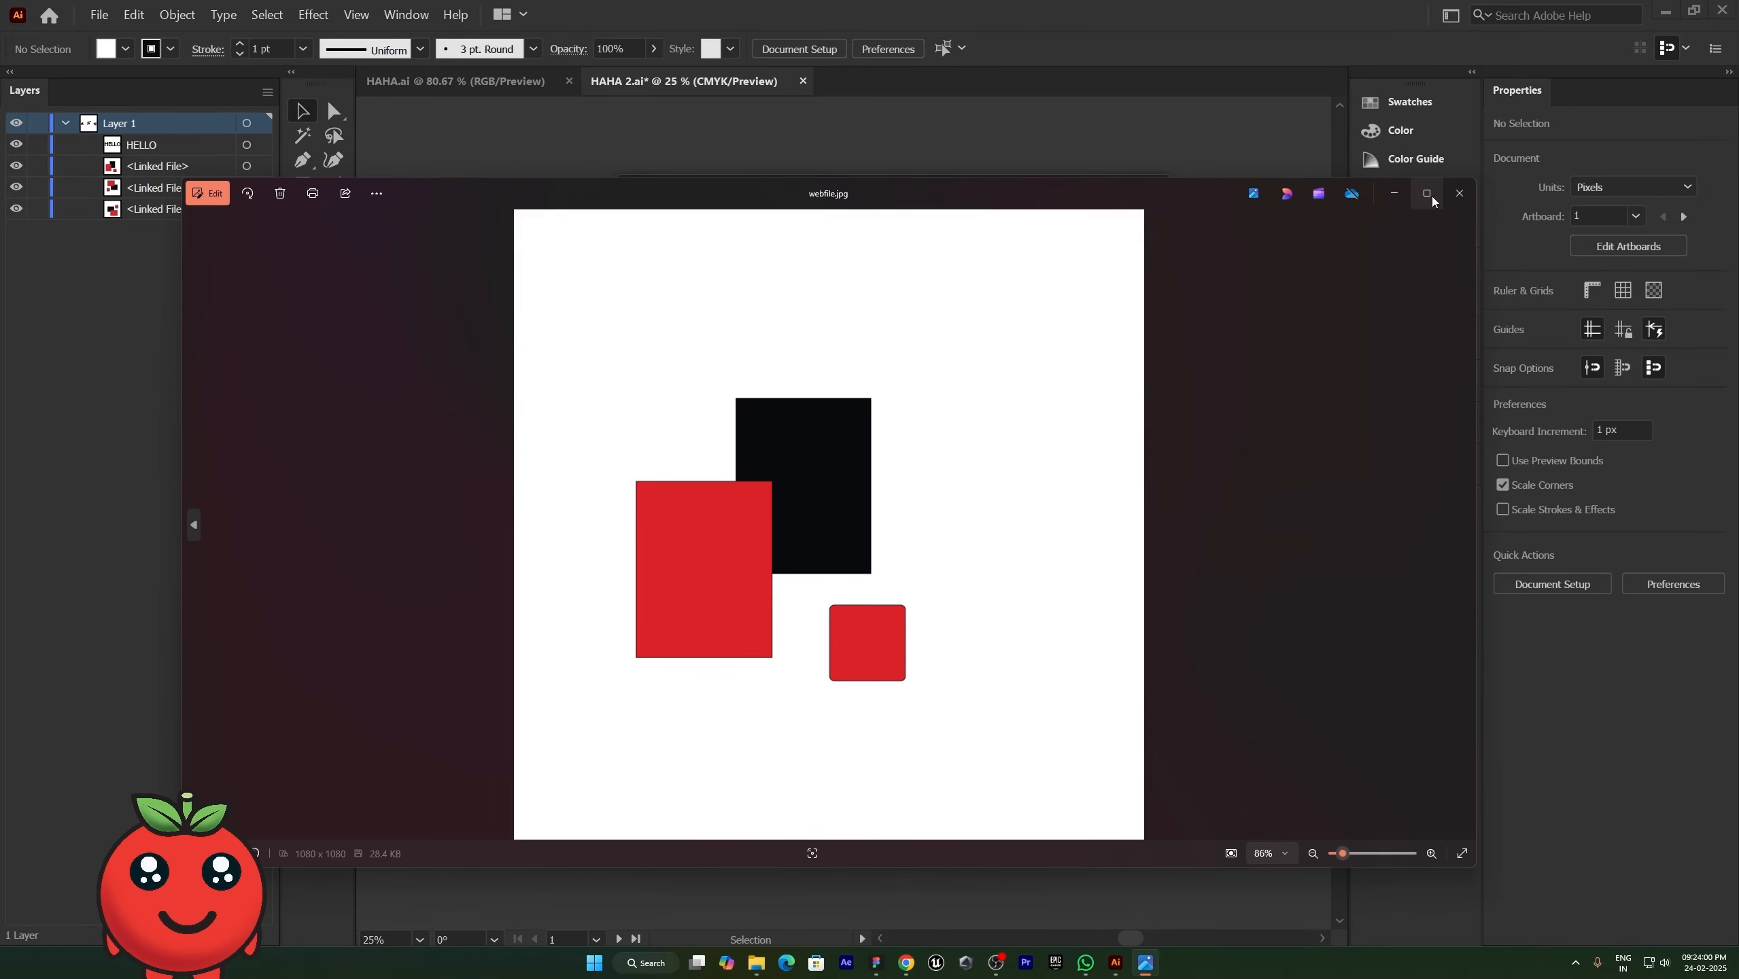
left_click(1460, 192)
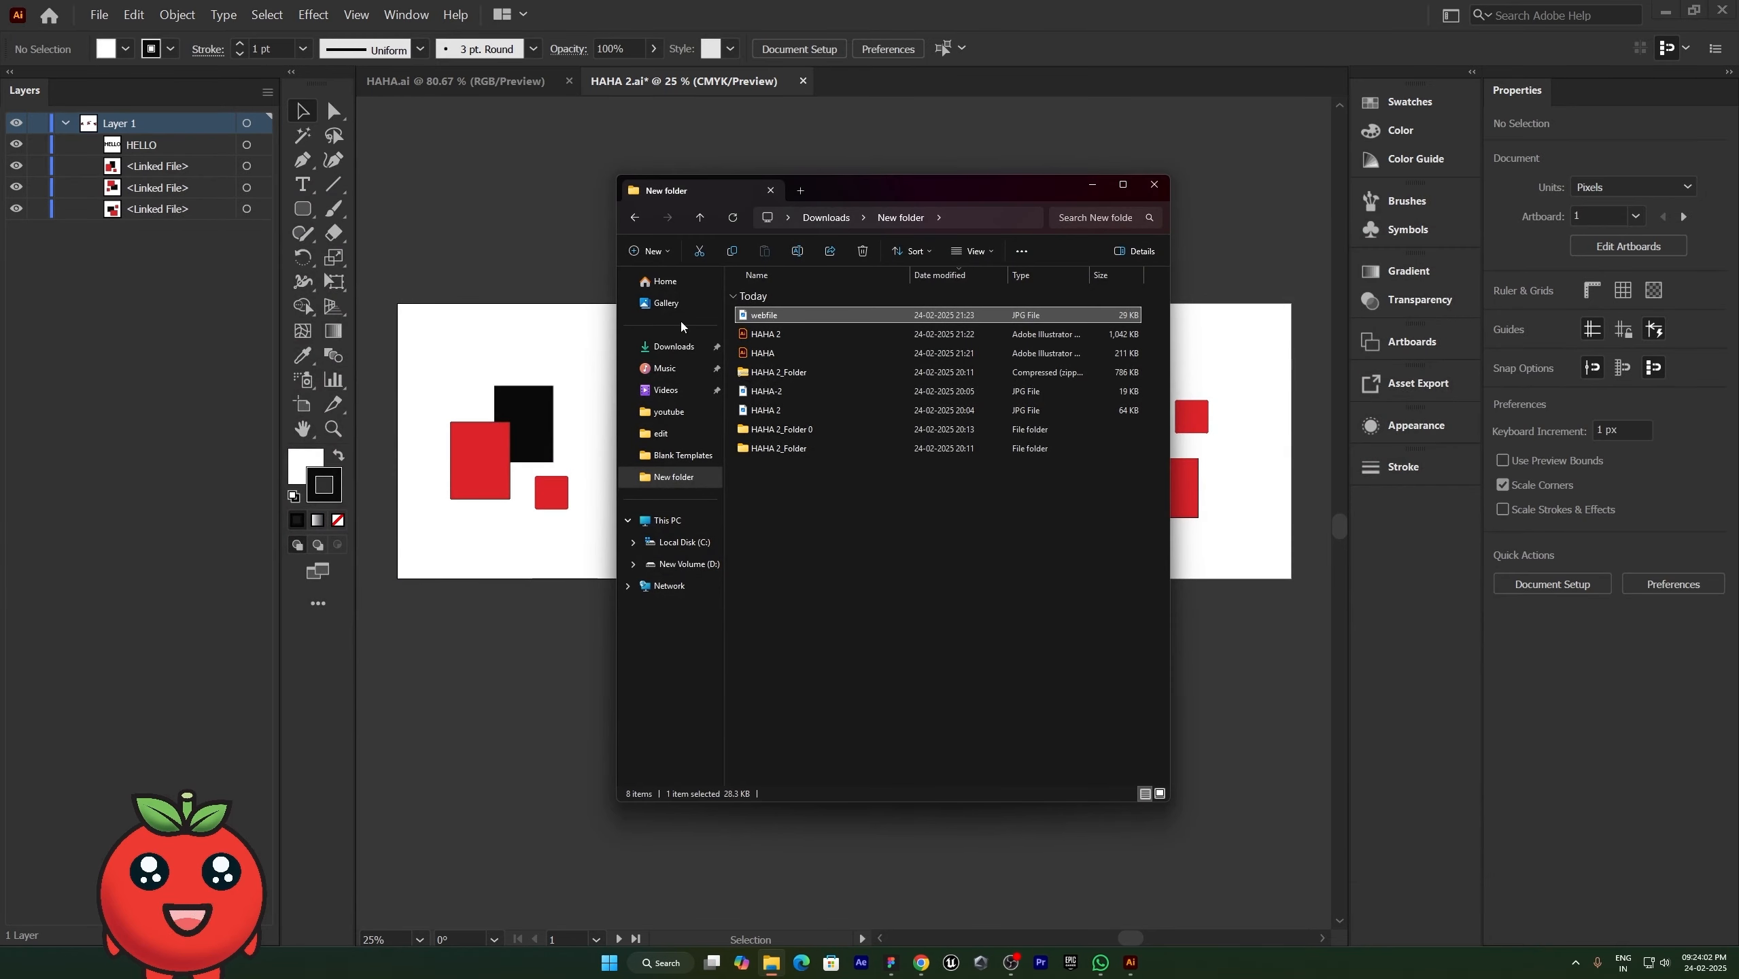
double_click(762, 315)
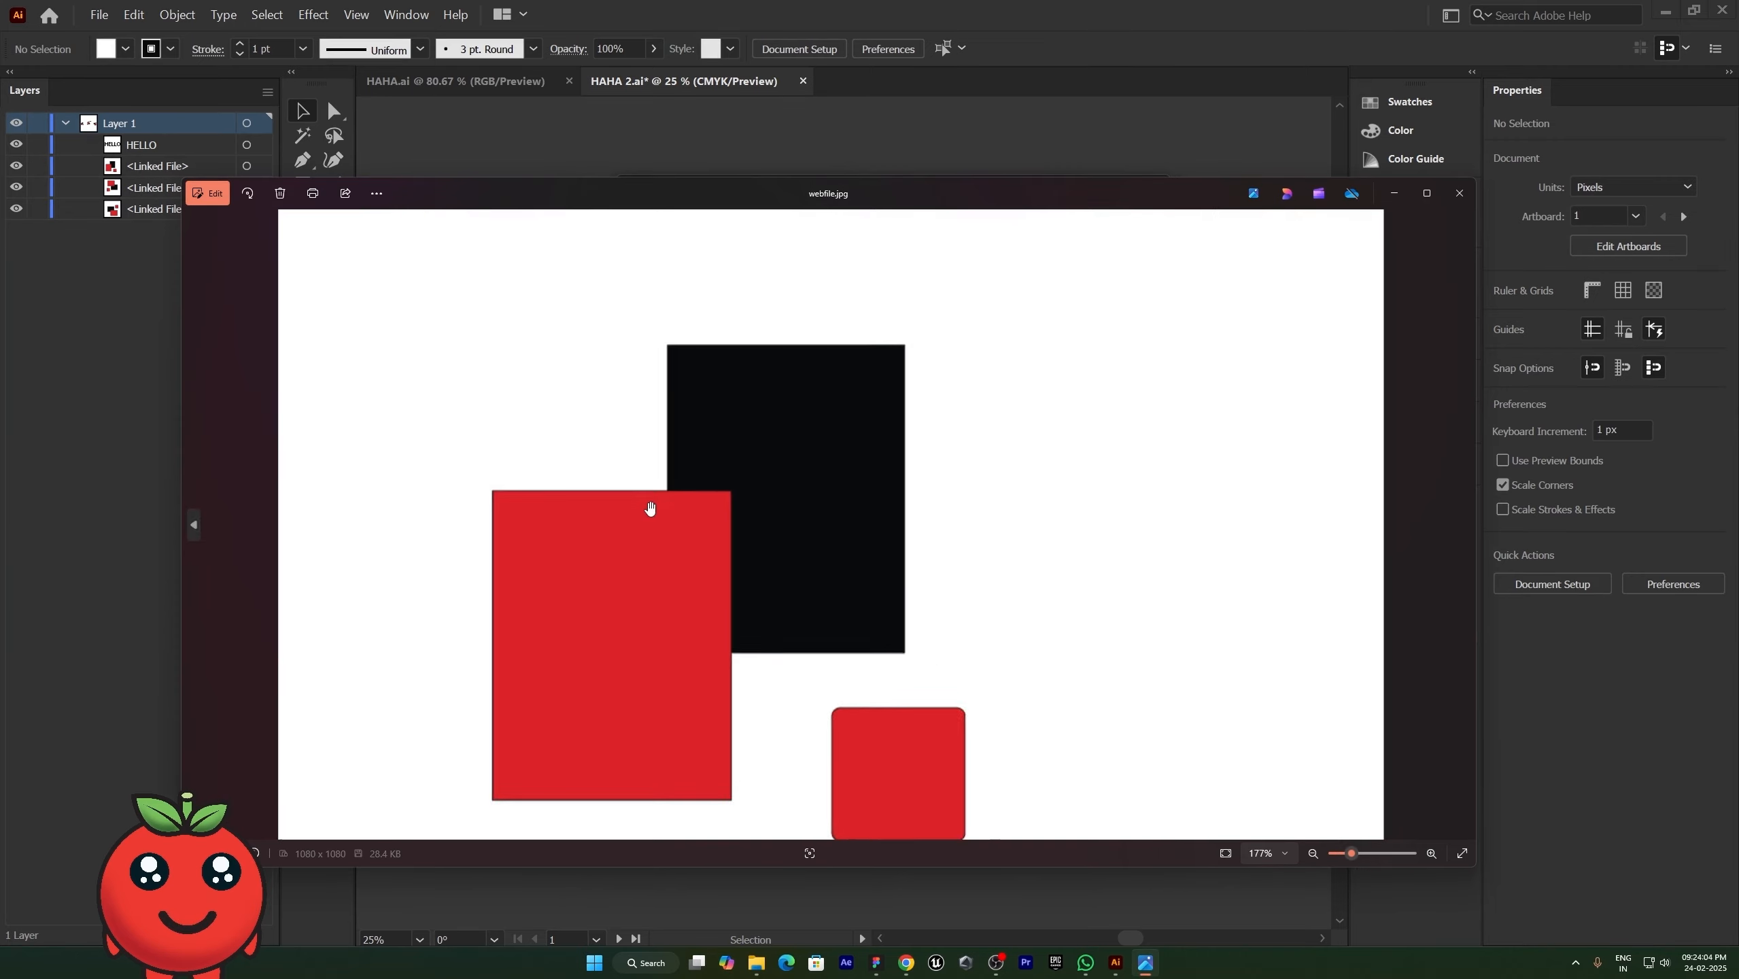
scroll(650, 508, "up", 4)
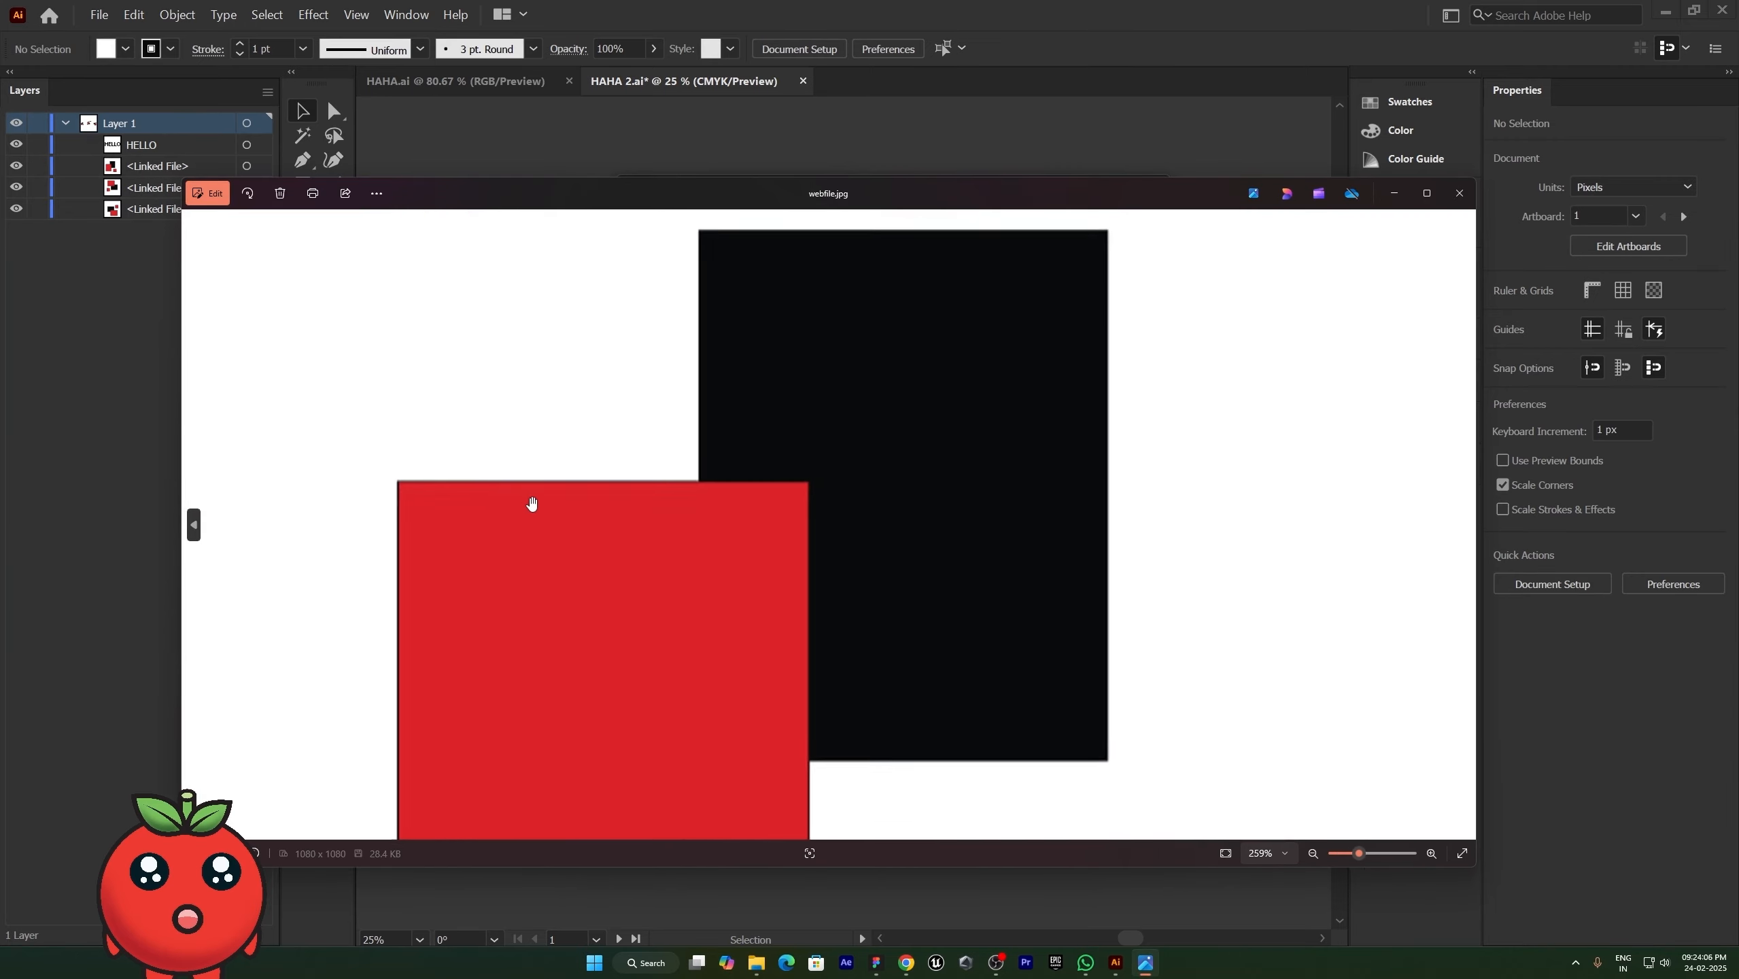
scroll(531, 504, "down", 5)
left_click(1460, 192)
left_click(1216, 193)
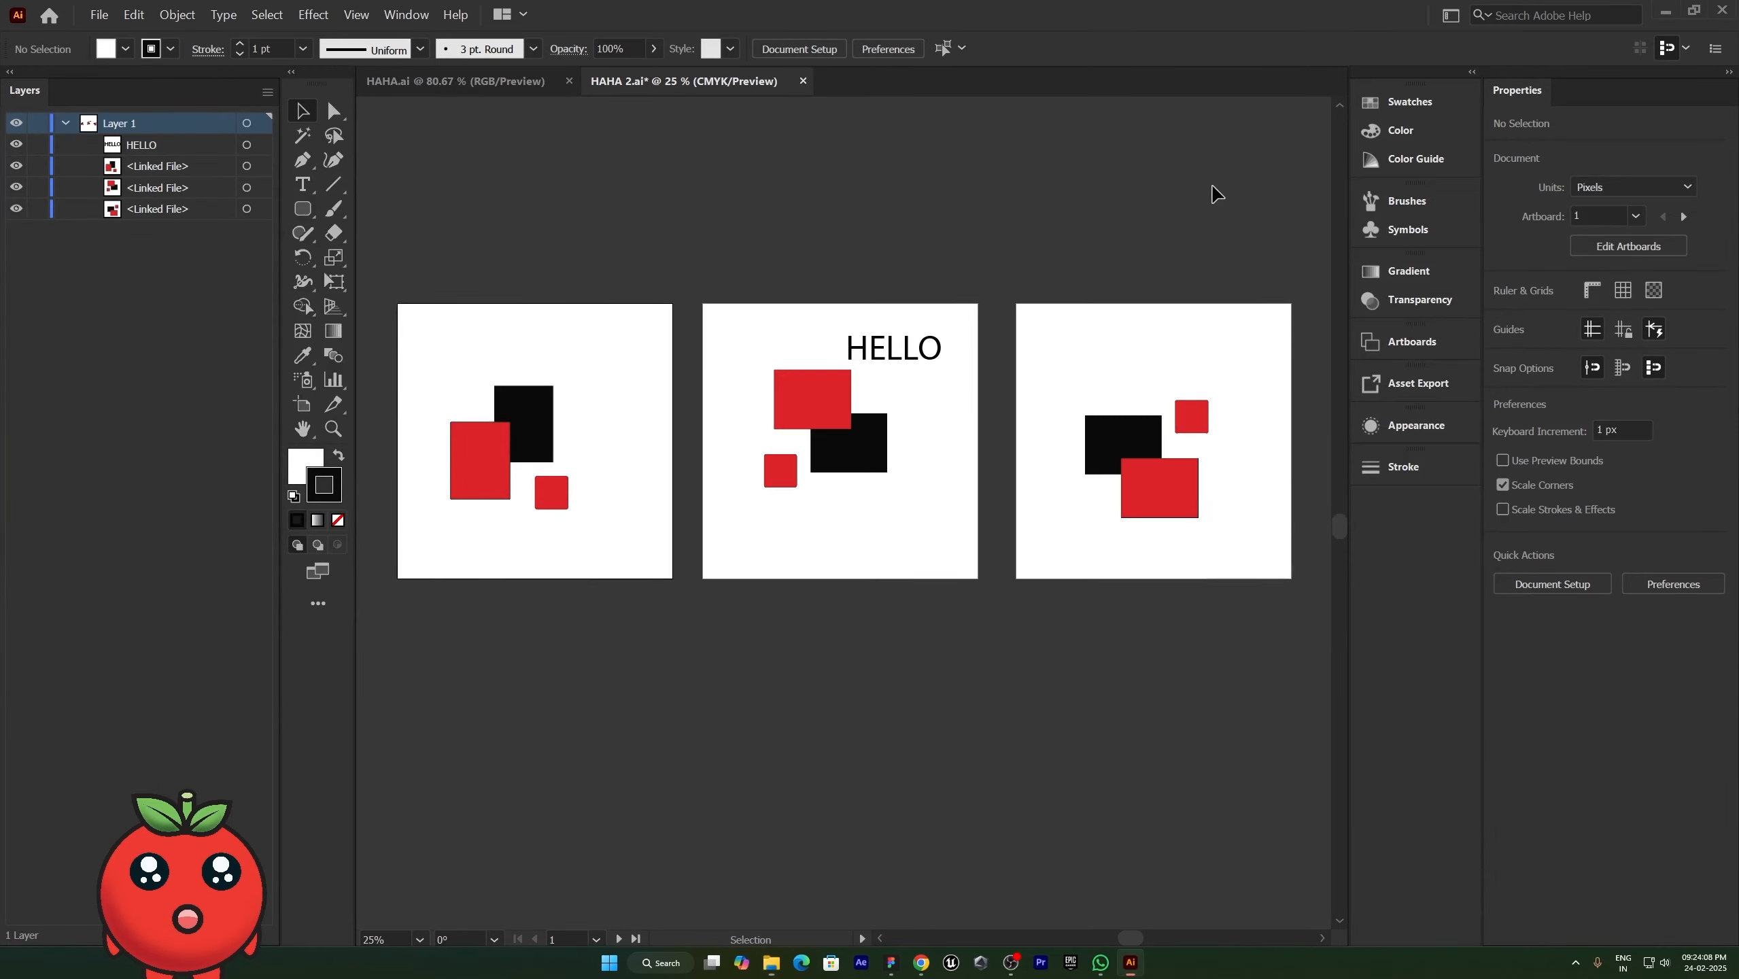
Step: Start a JPEG export of HAHA 2 with Export As, using artboards and including all of them
left_click(99, 14)
mouse_move(158, 288)
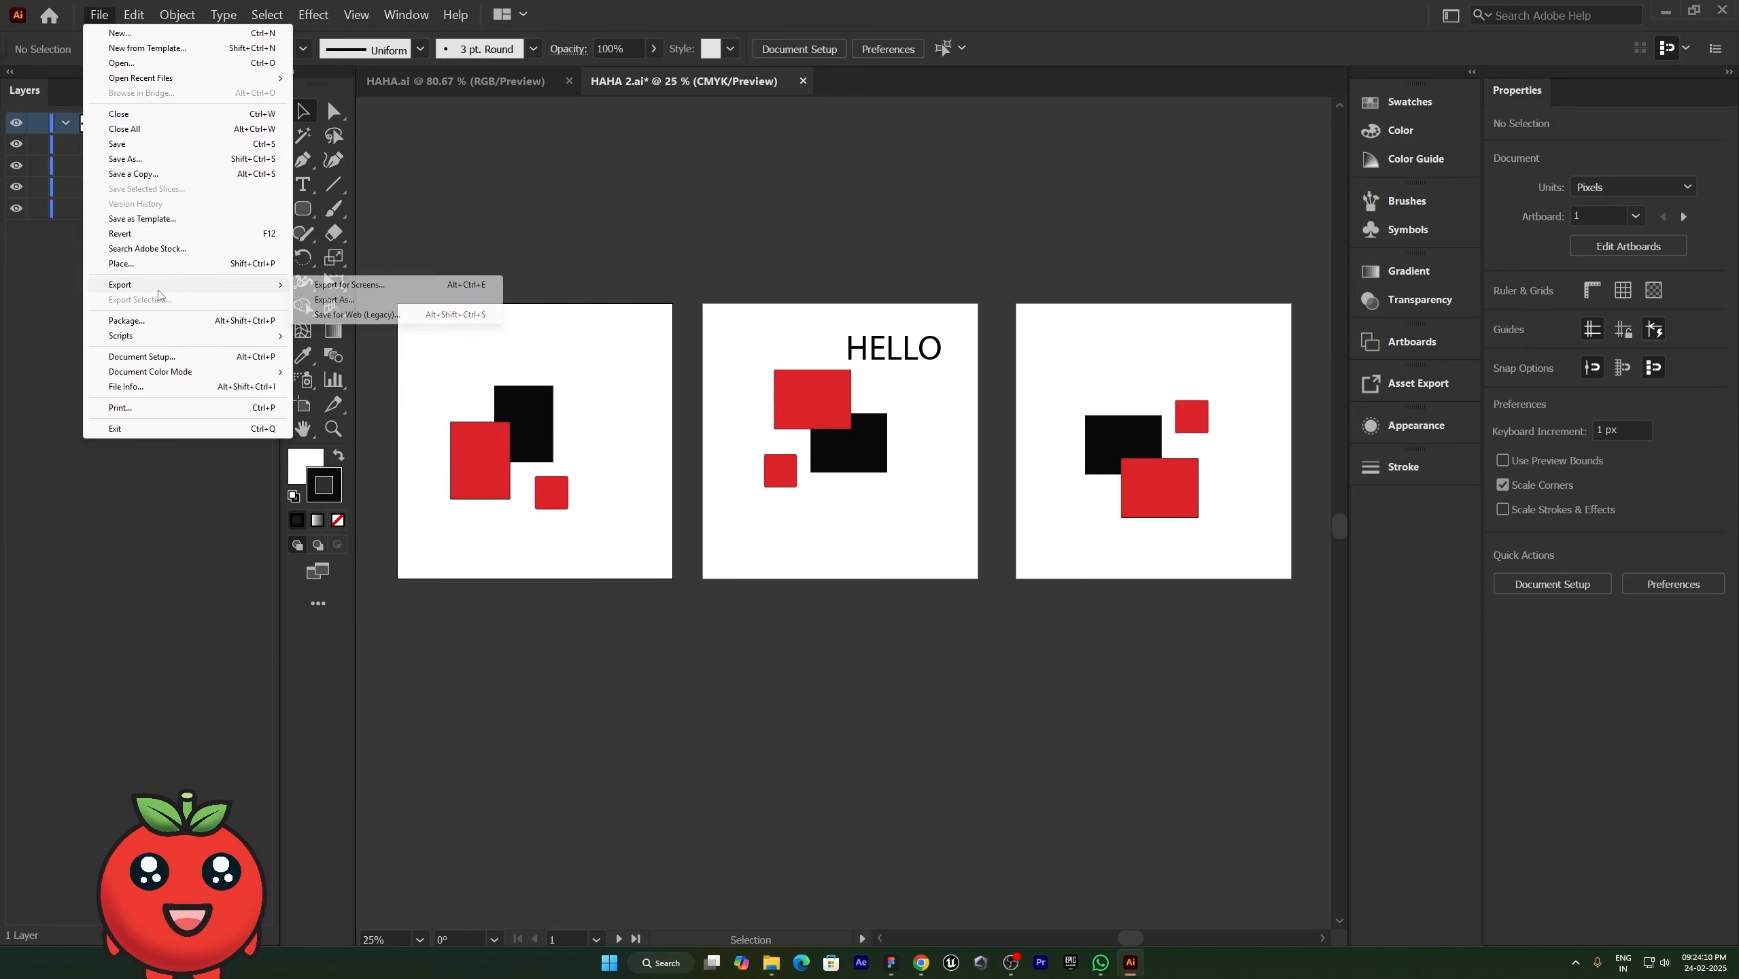
left_click(334, 299)
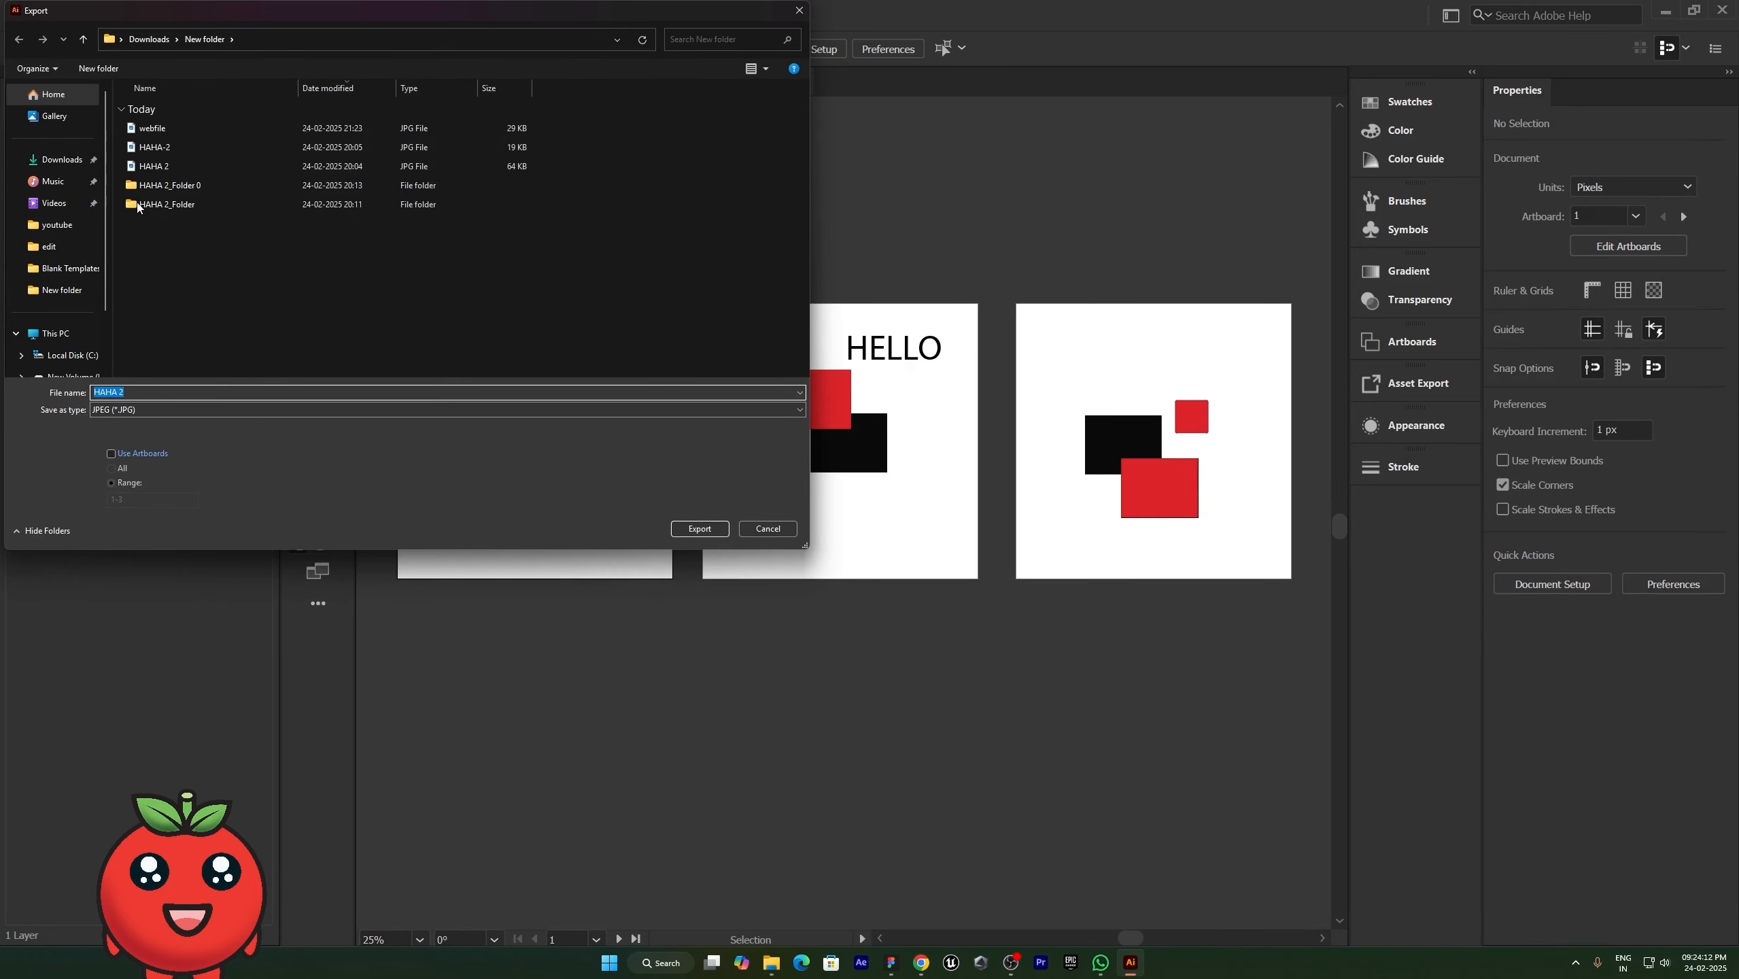
left_click(135, 458)
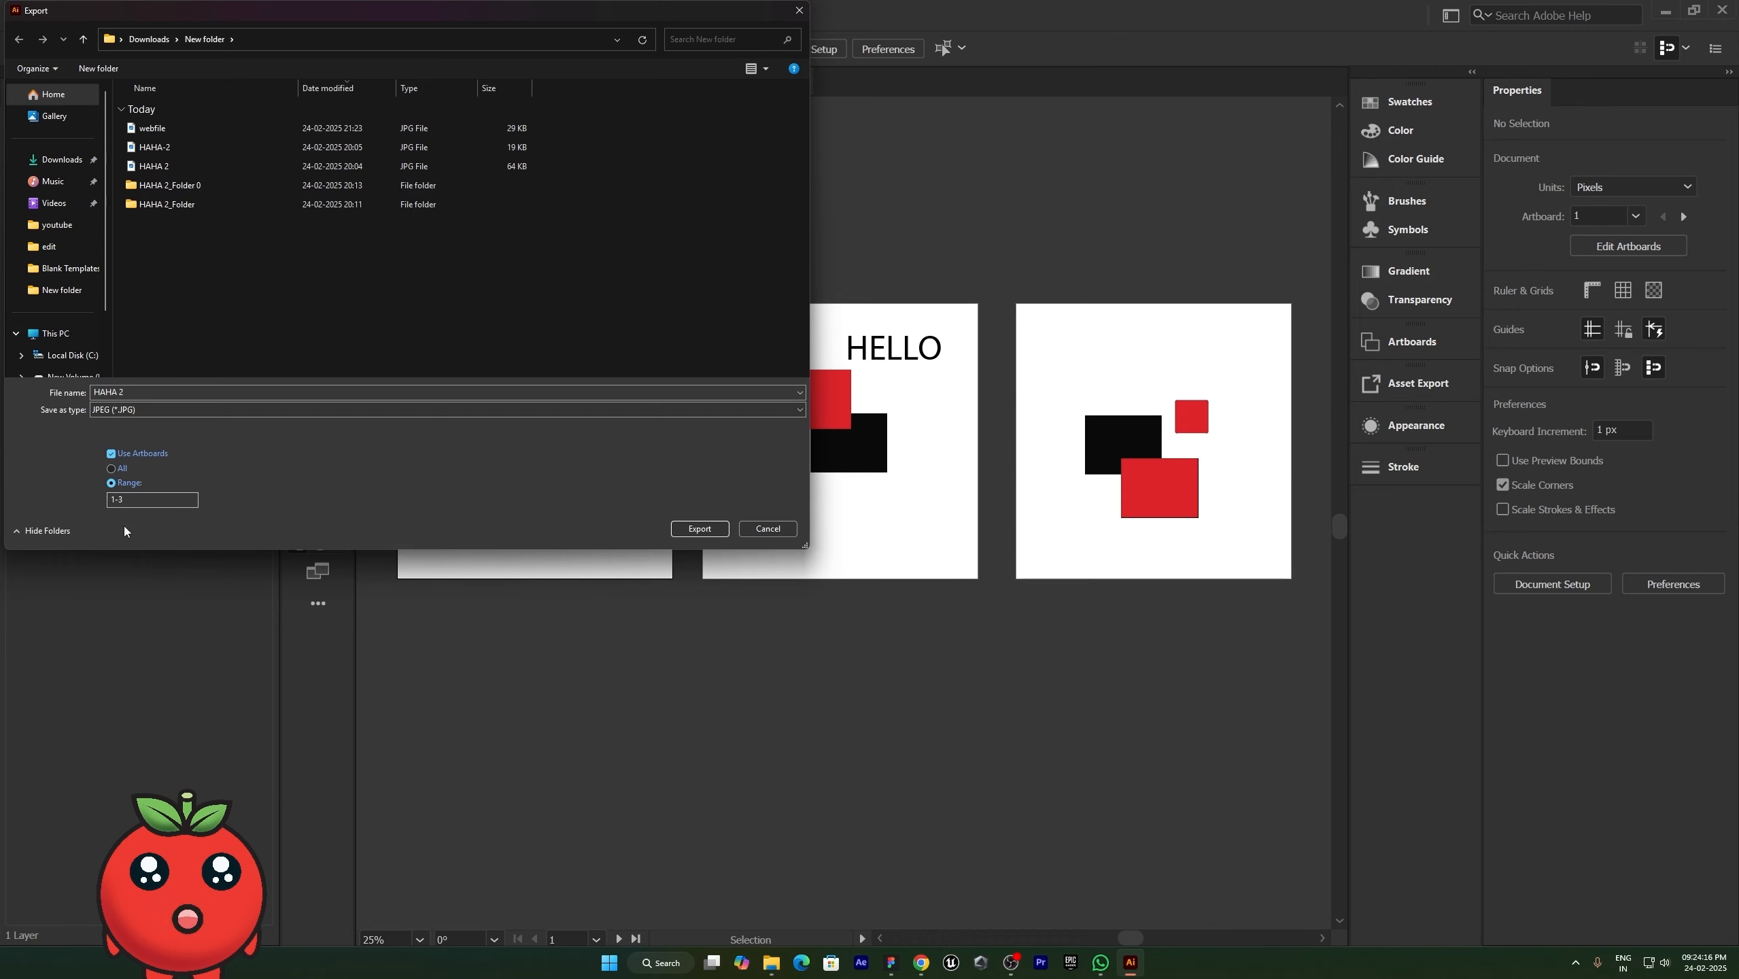
left_click(111, 467)
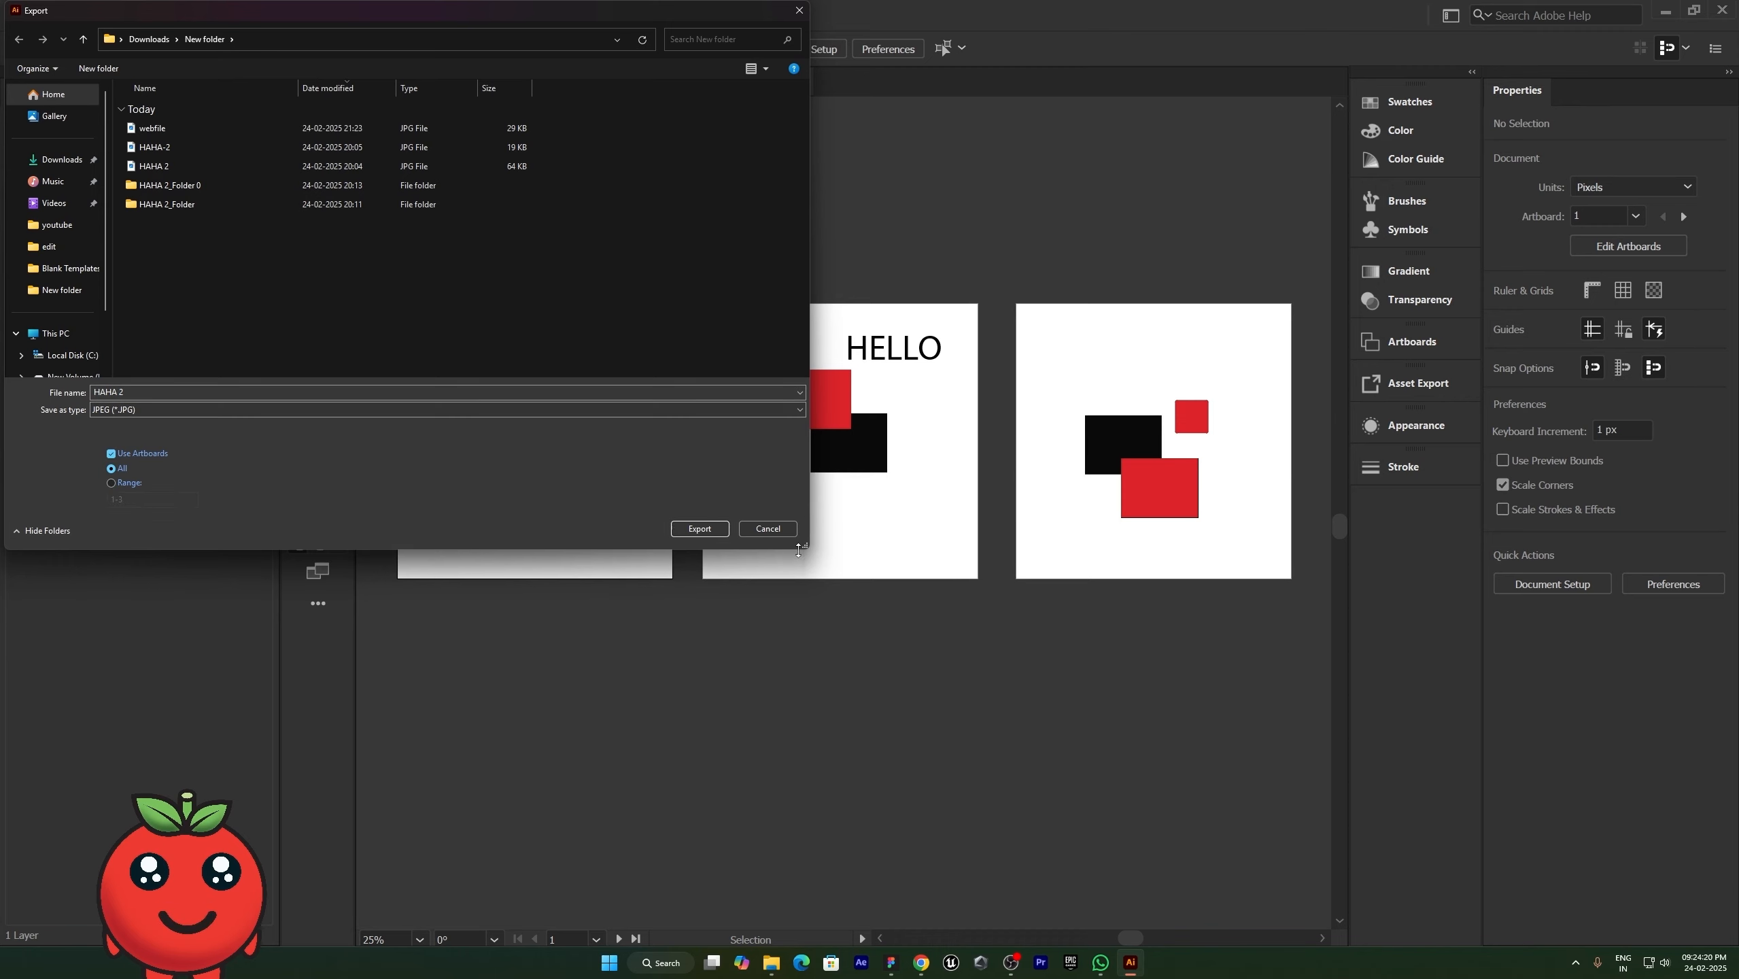
left_click(694, 532)
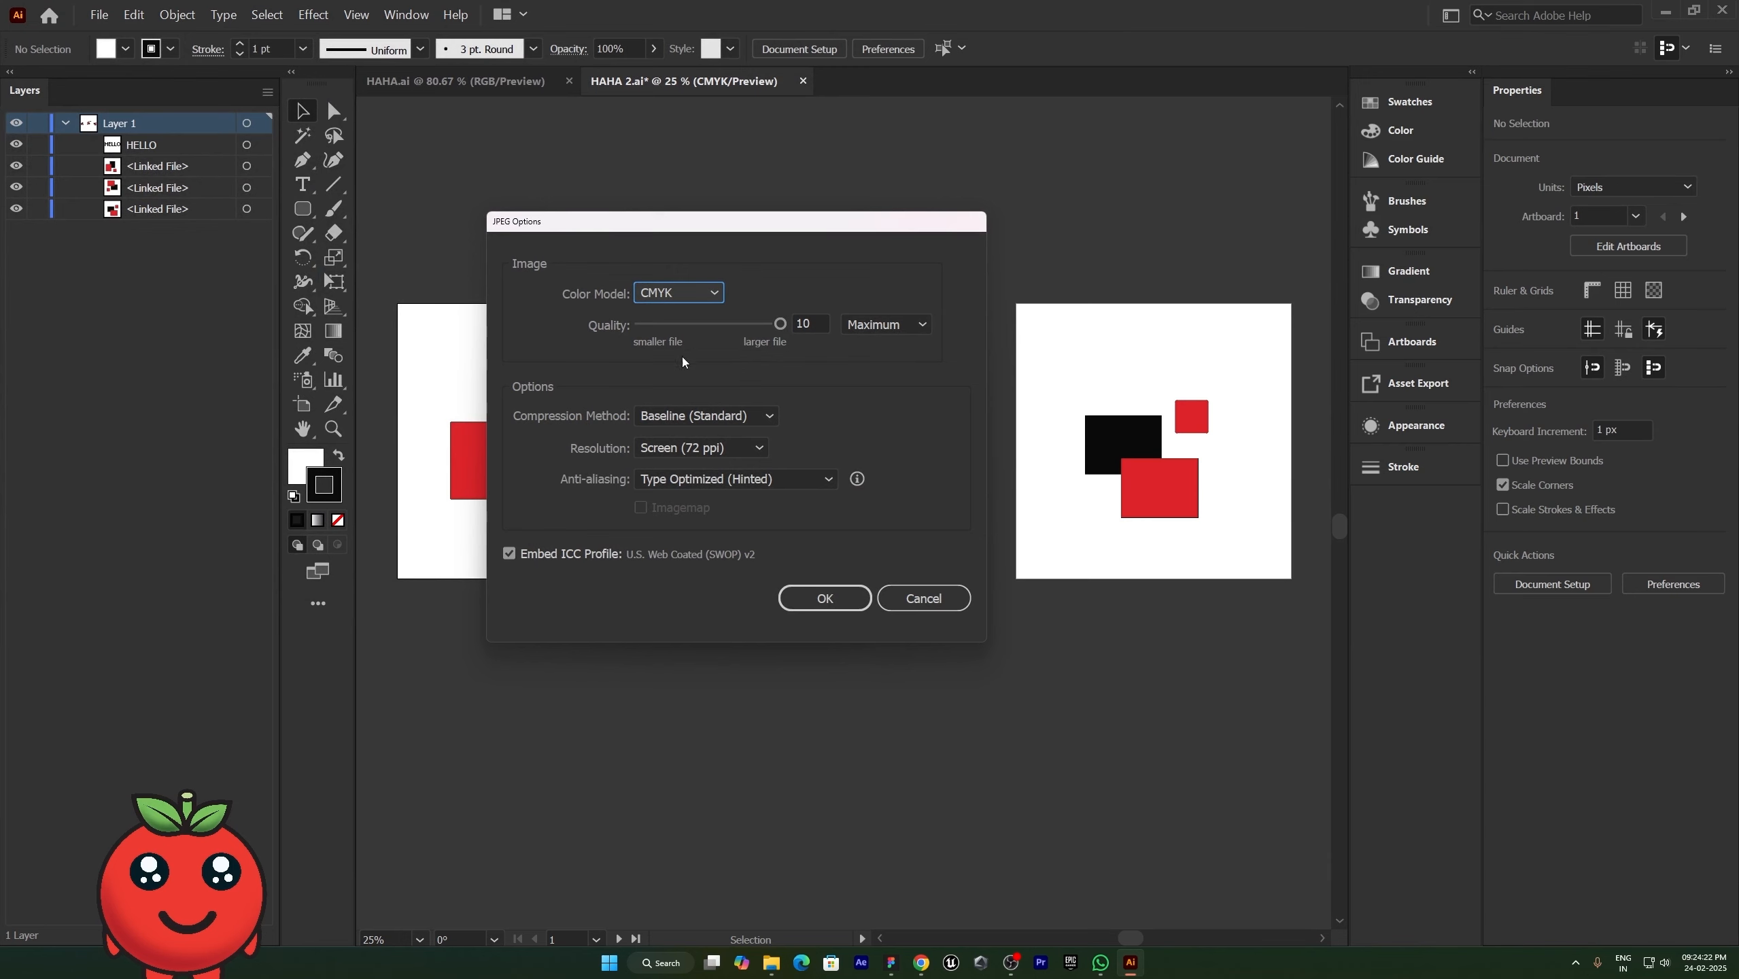
Step: Set the JPEG resolution to High (300 ppi) and the color model to RGB, and complete the export
left_click(696, 451)
left_click(687, 584)
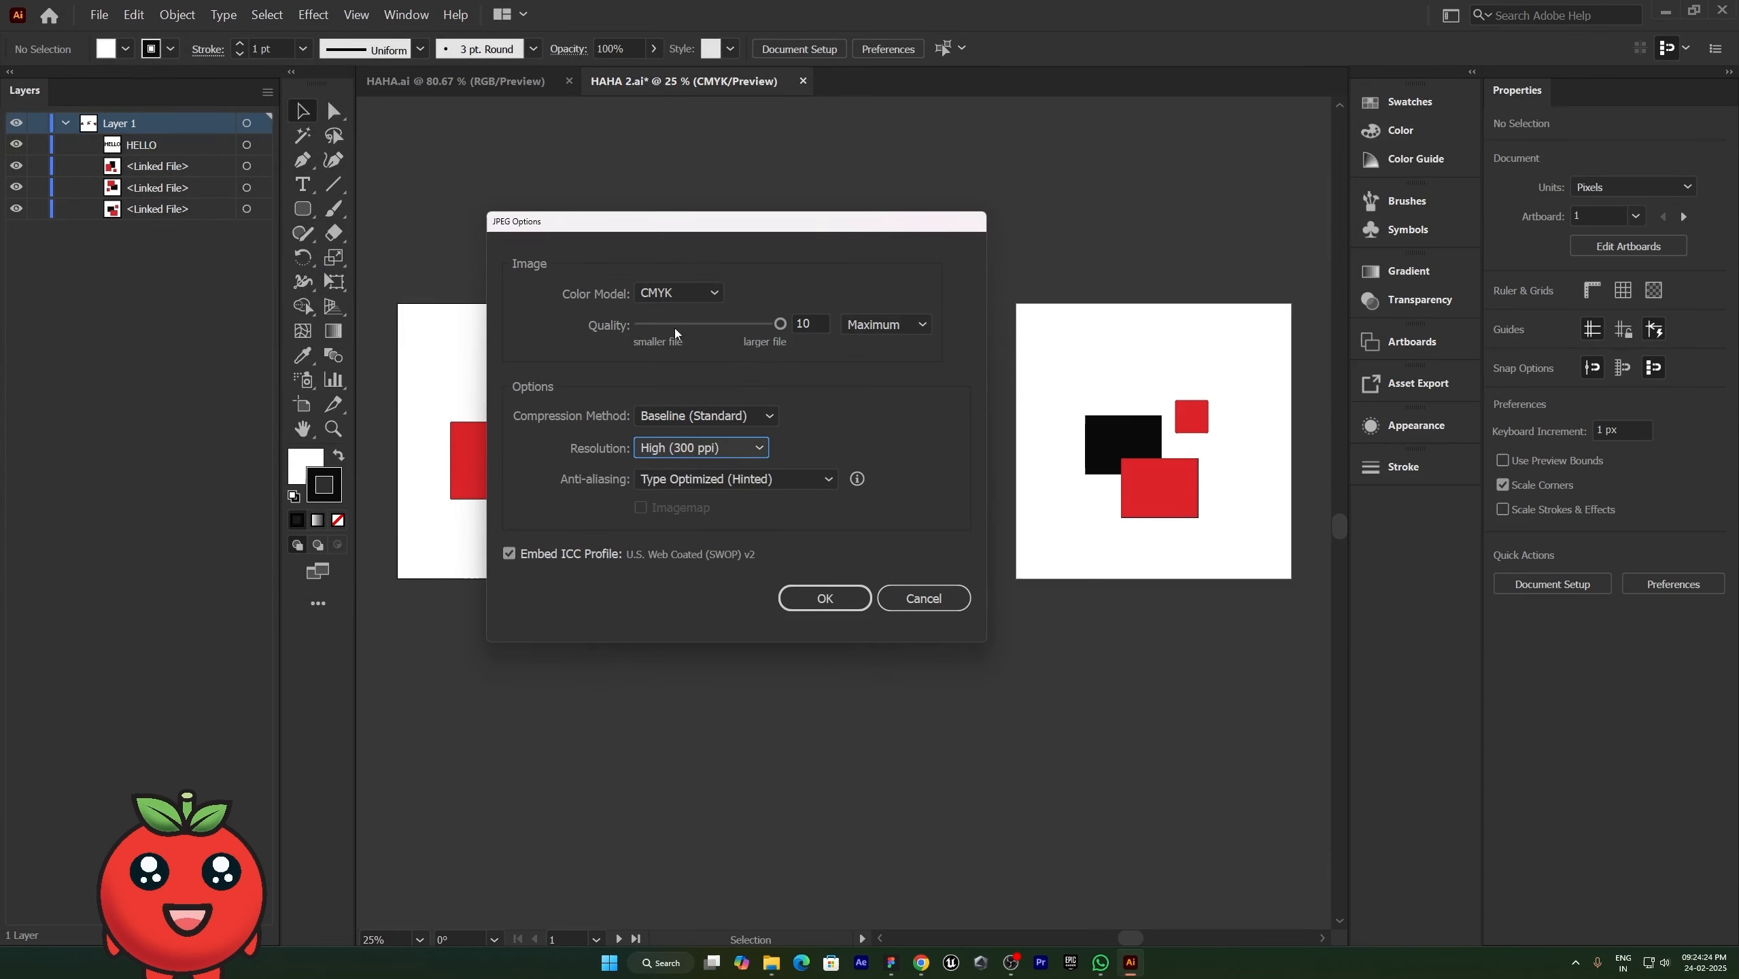
left_click(675, 294)
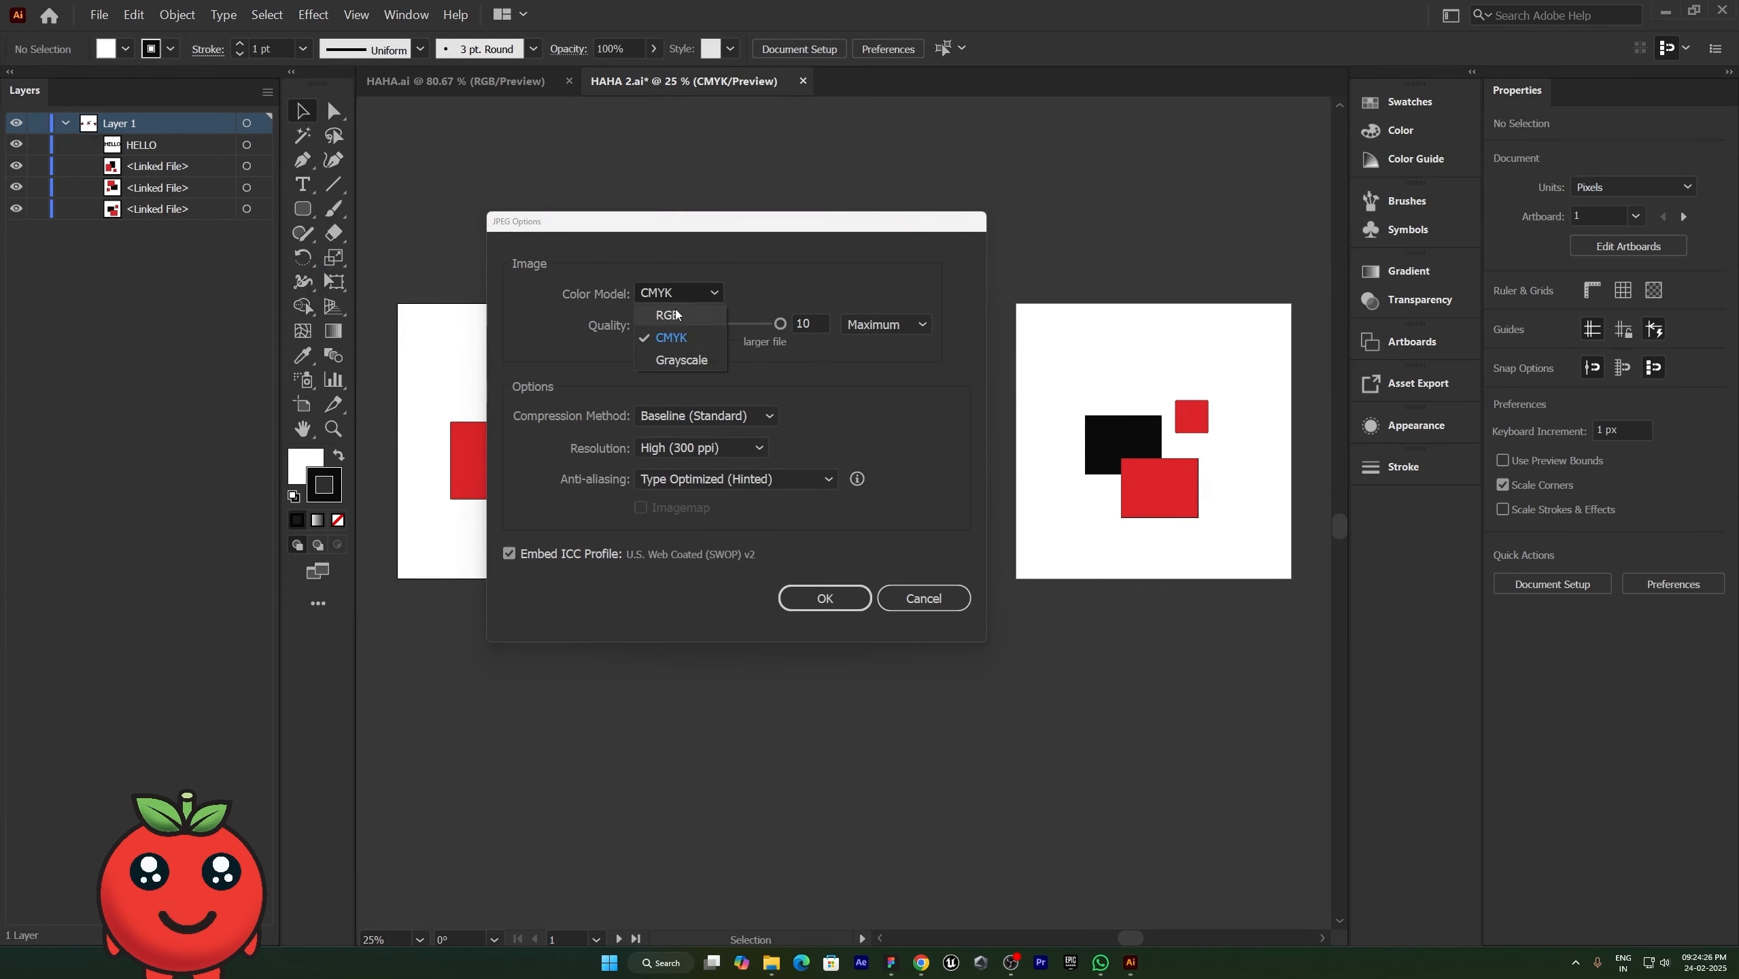
left_click(675, 314)
left_click(824, 598)
Step: Switch to File Explorer, open HAHA 2-01, HAHA 2-02 and HAHA 2-03 together, and inspect the exported images up close
mouse_move(771, 962)
left_click(771, 891)
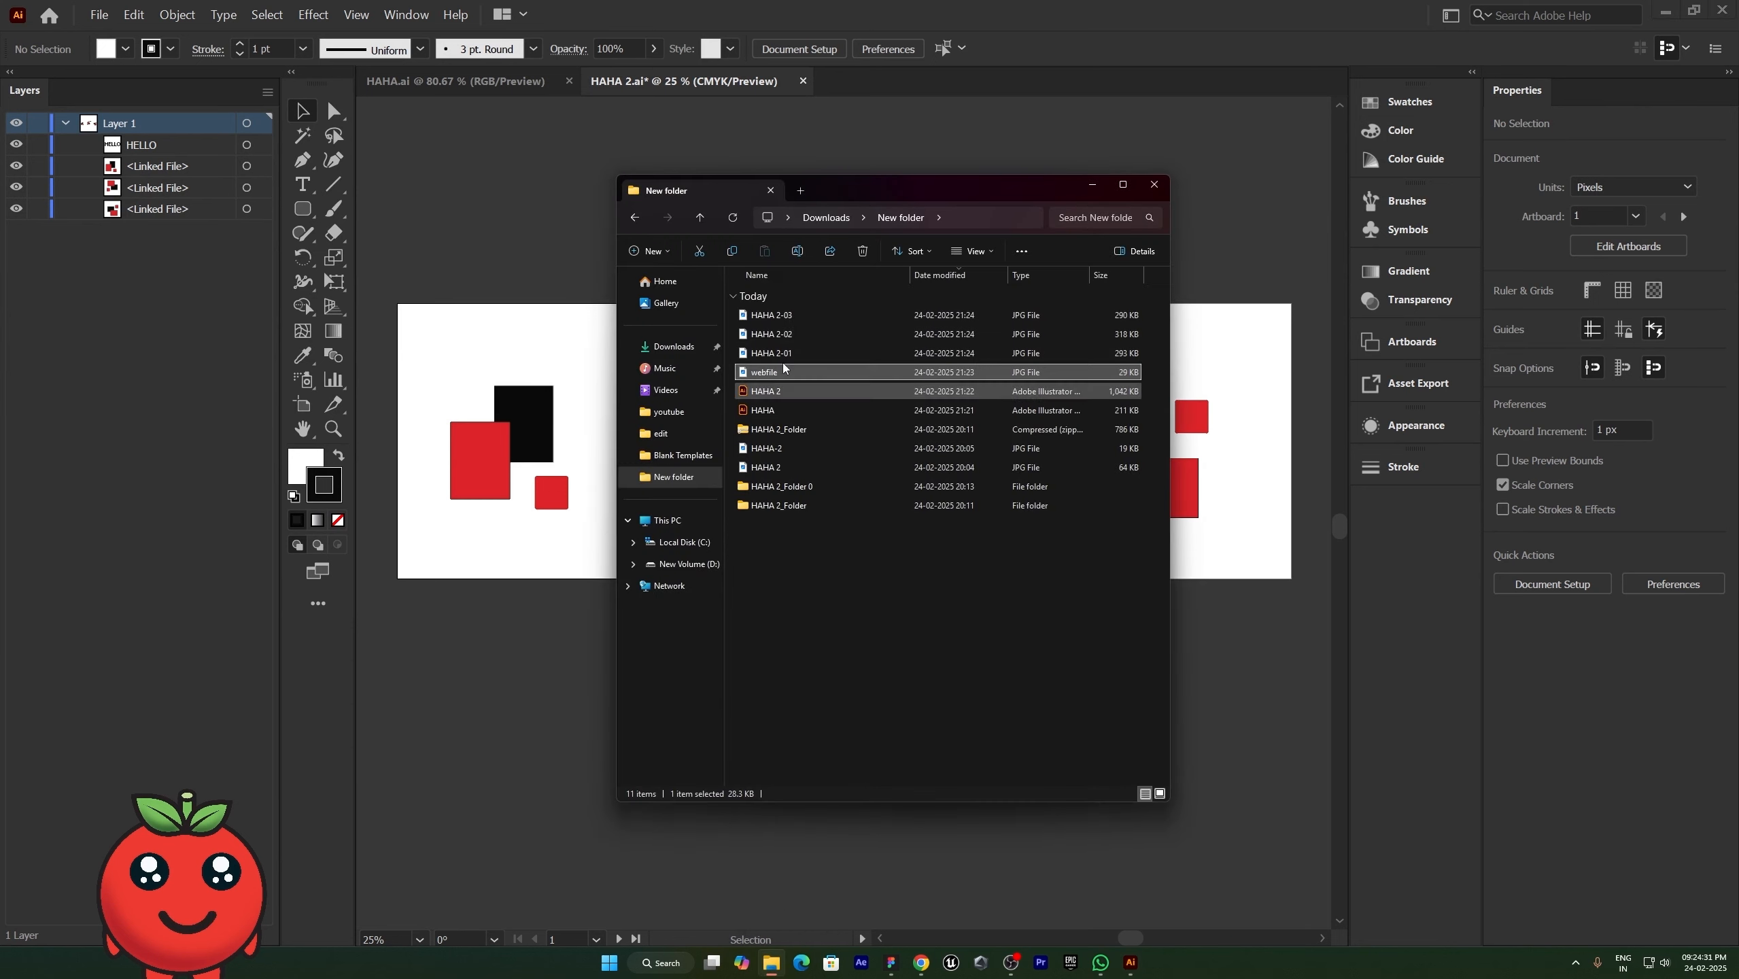
left_click(794, 350)
left_click(800, 315, "shift")
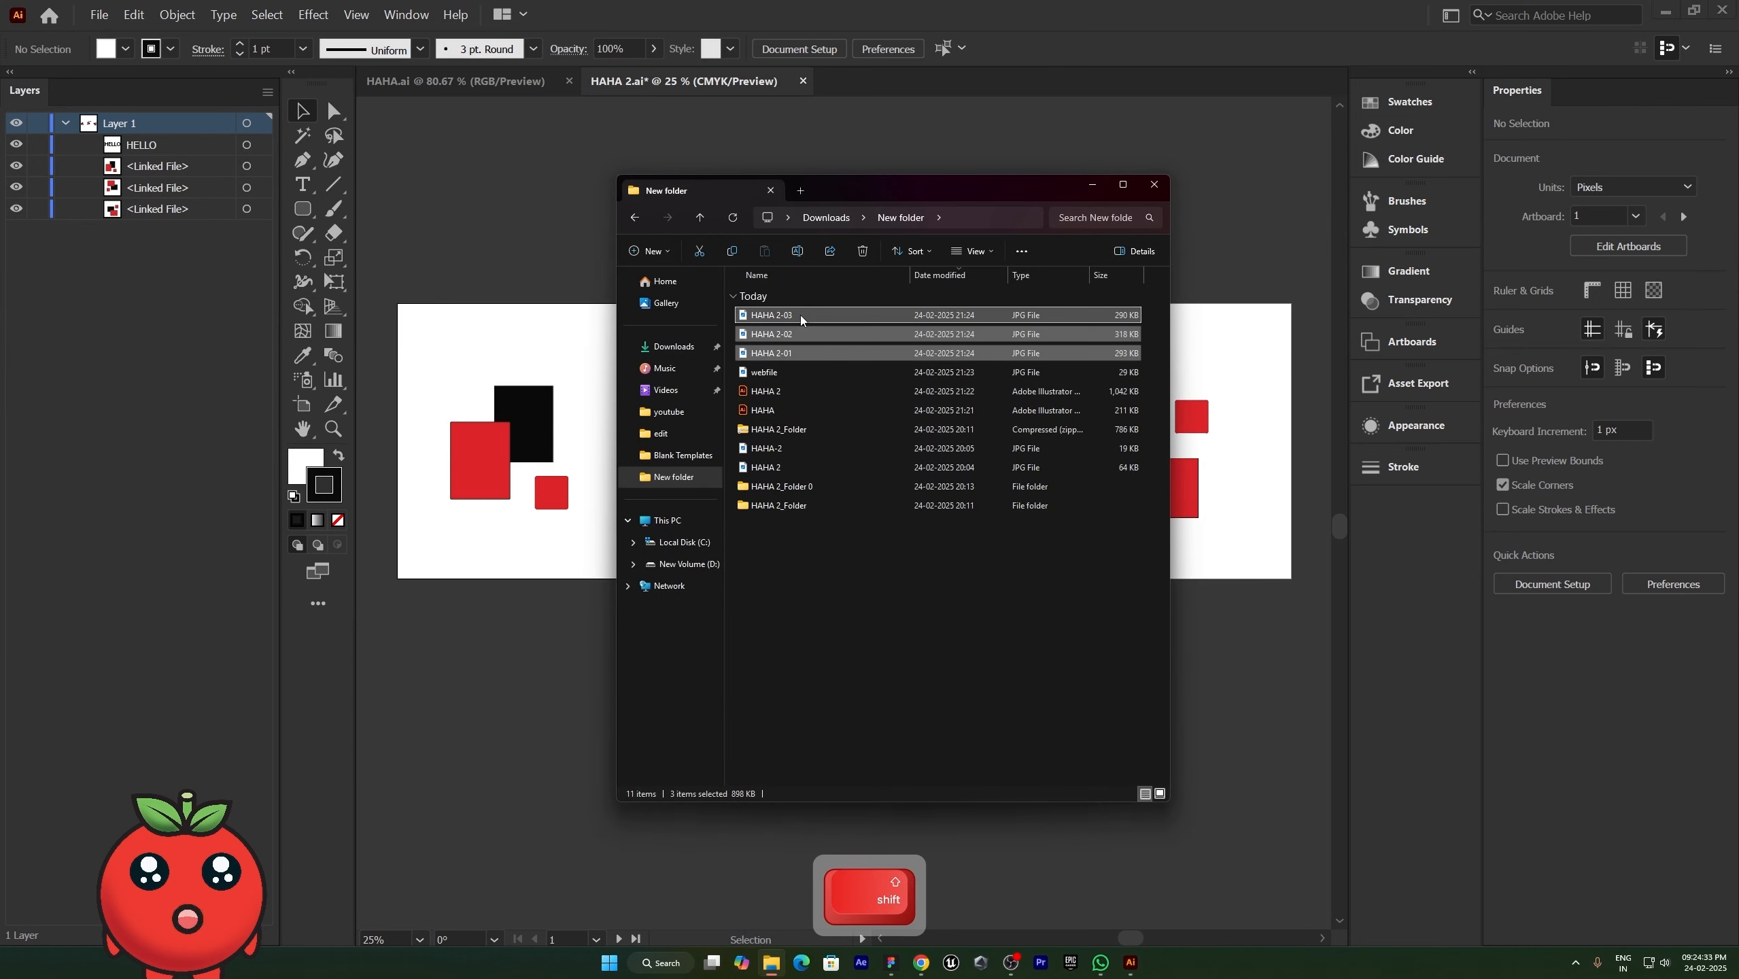
key("Return")
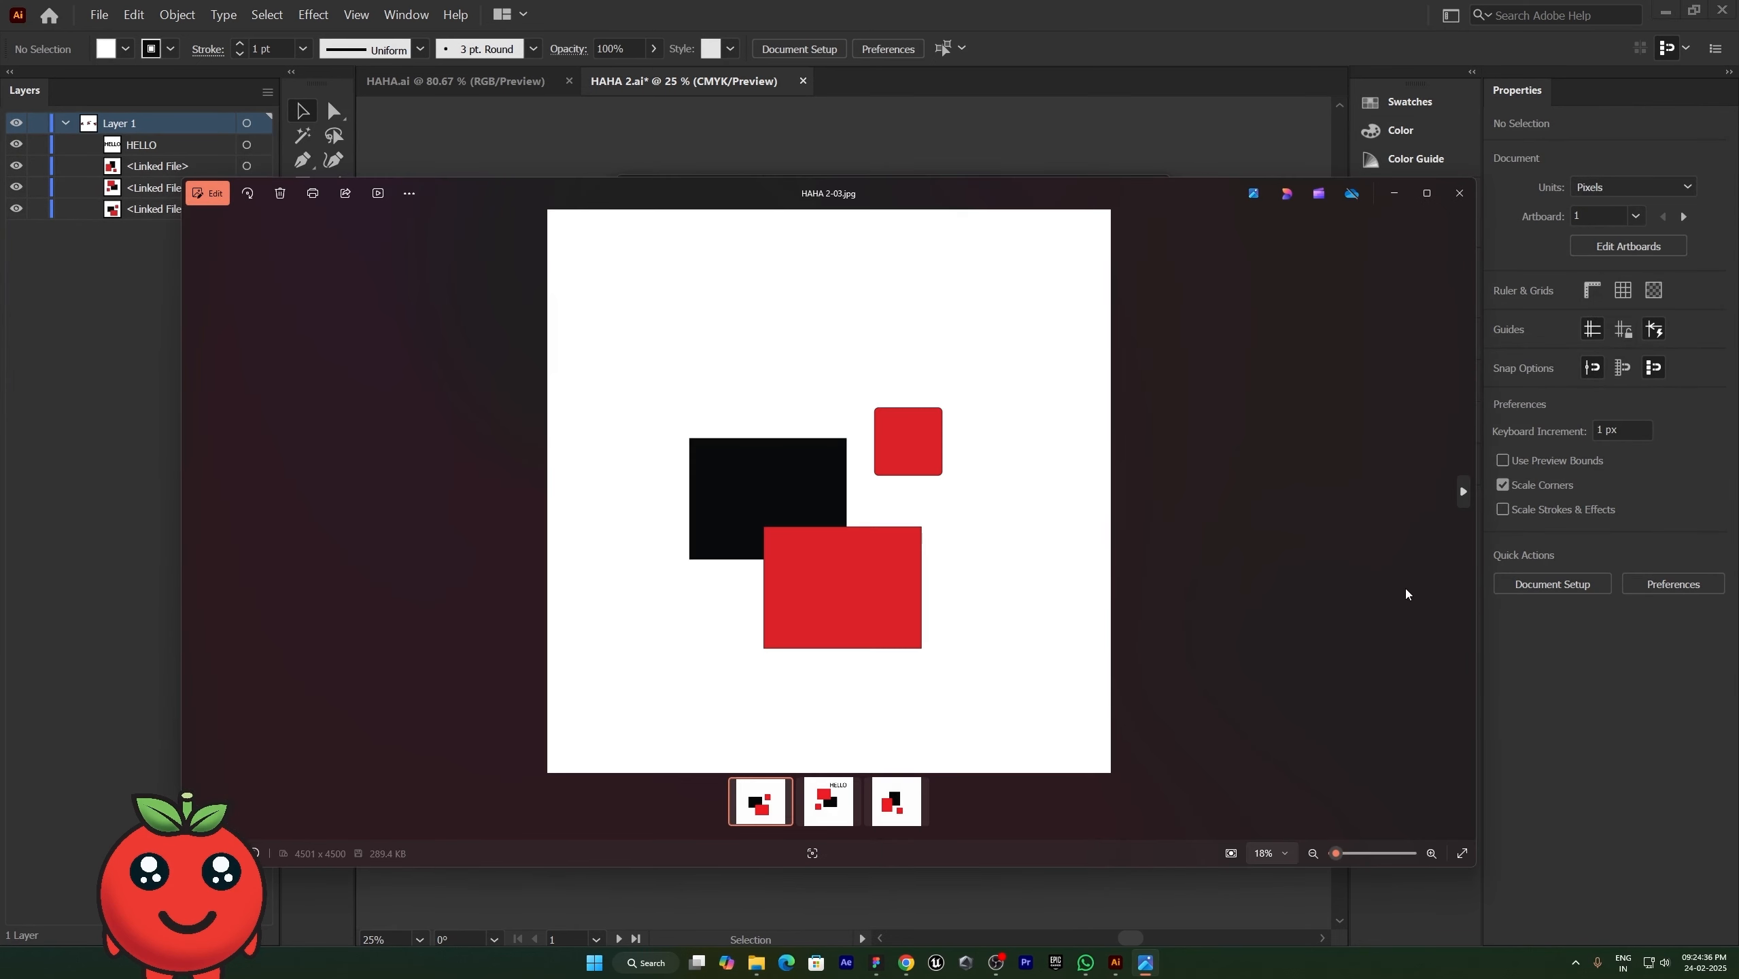
left_click(1465, 491)
left_click(1465, 490)
scroll(625, 423, "up", 5)
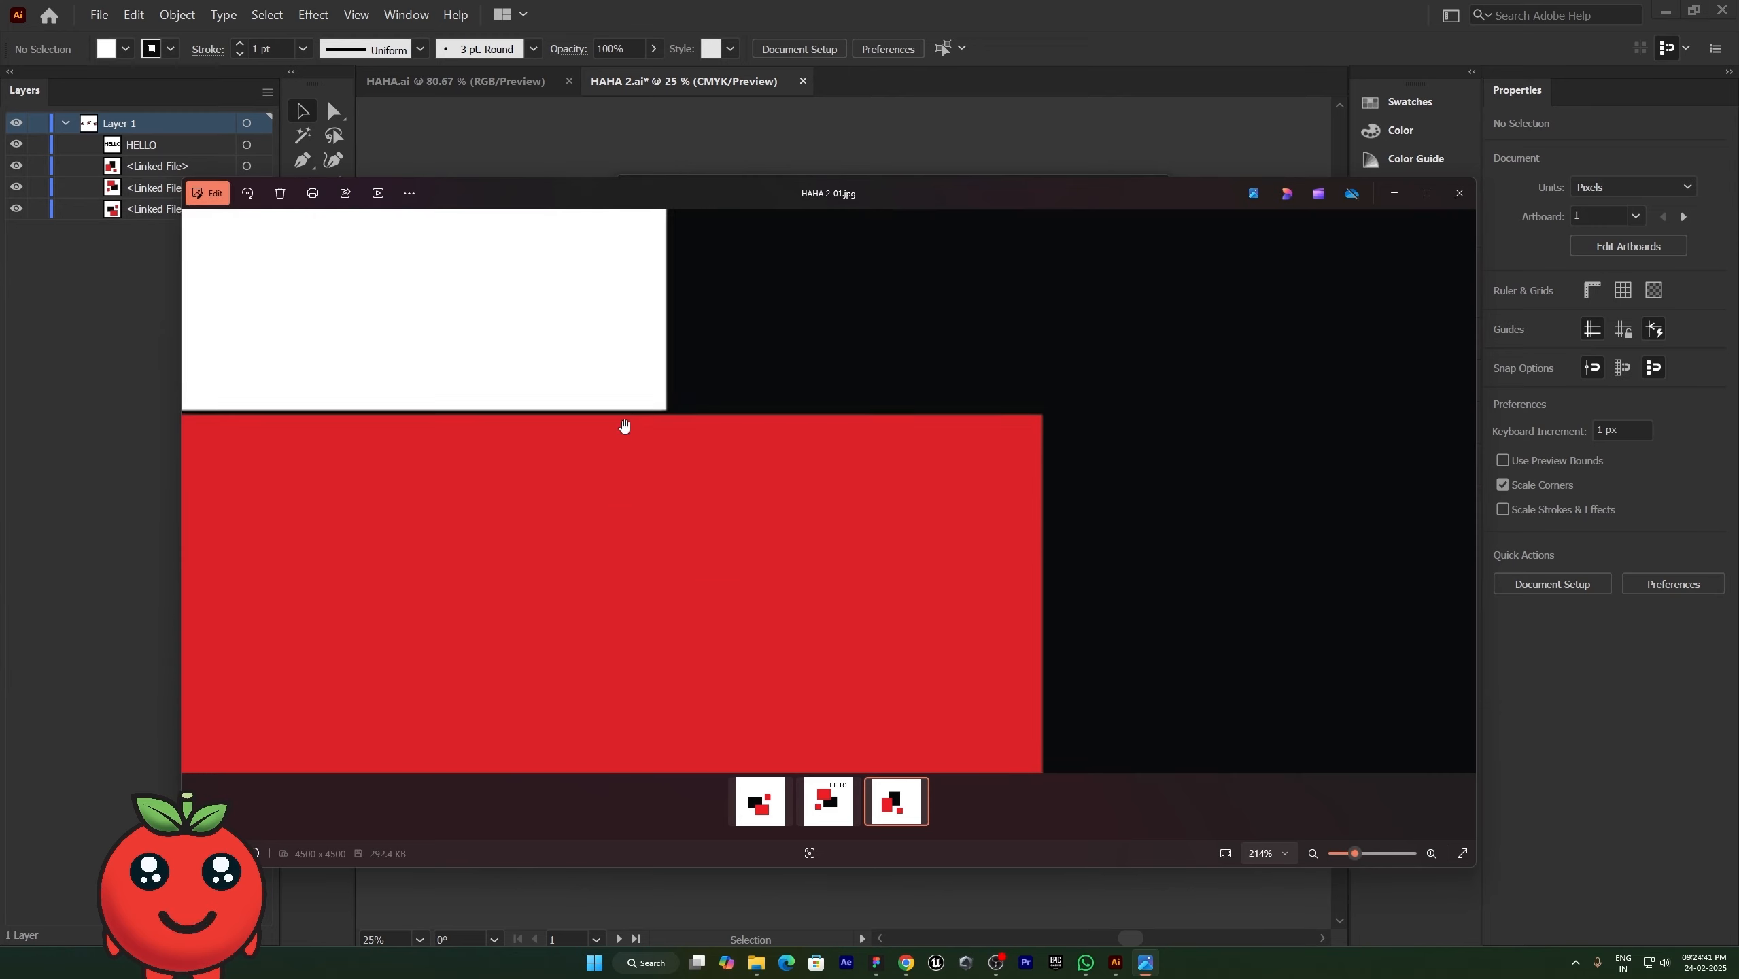
Step: Close the image viewer, return to HAHA 2.ai, and place the HAHA Illustrator file below the artboards
key("alt+F4")
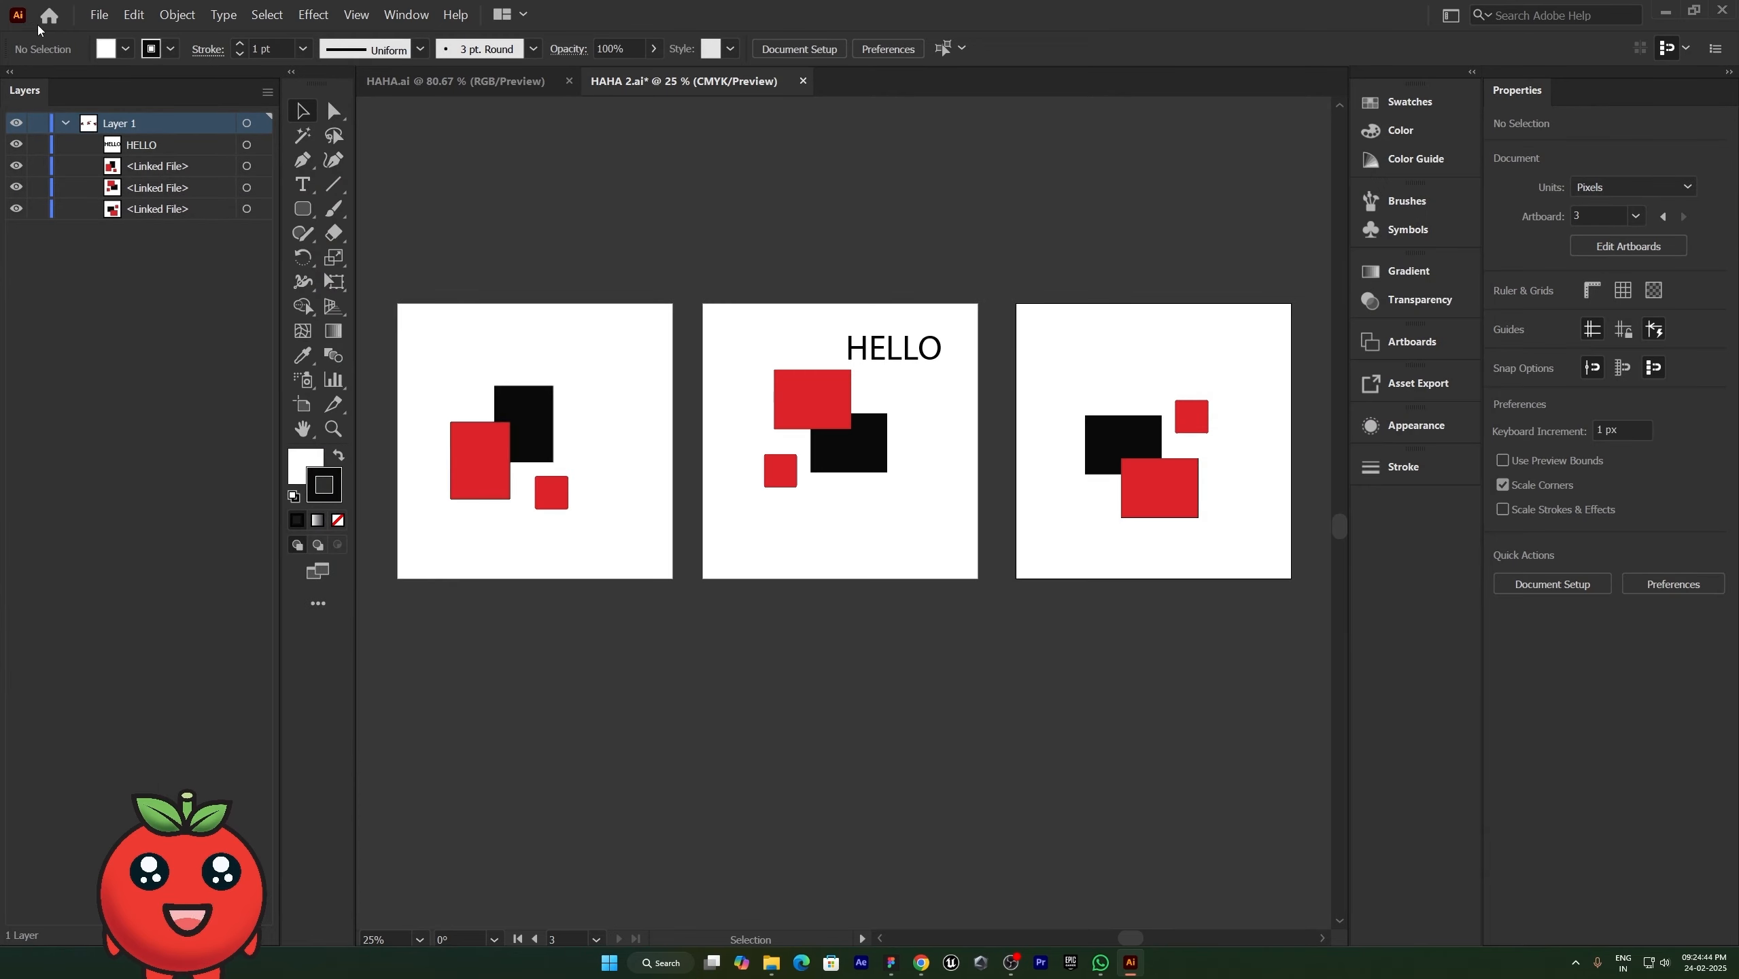
left_click(99, 15)
left_click(130, 263)
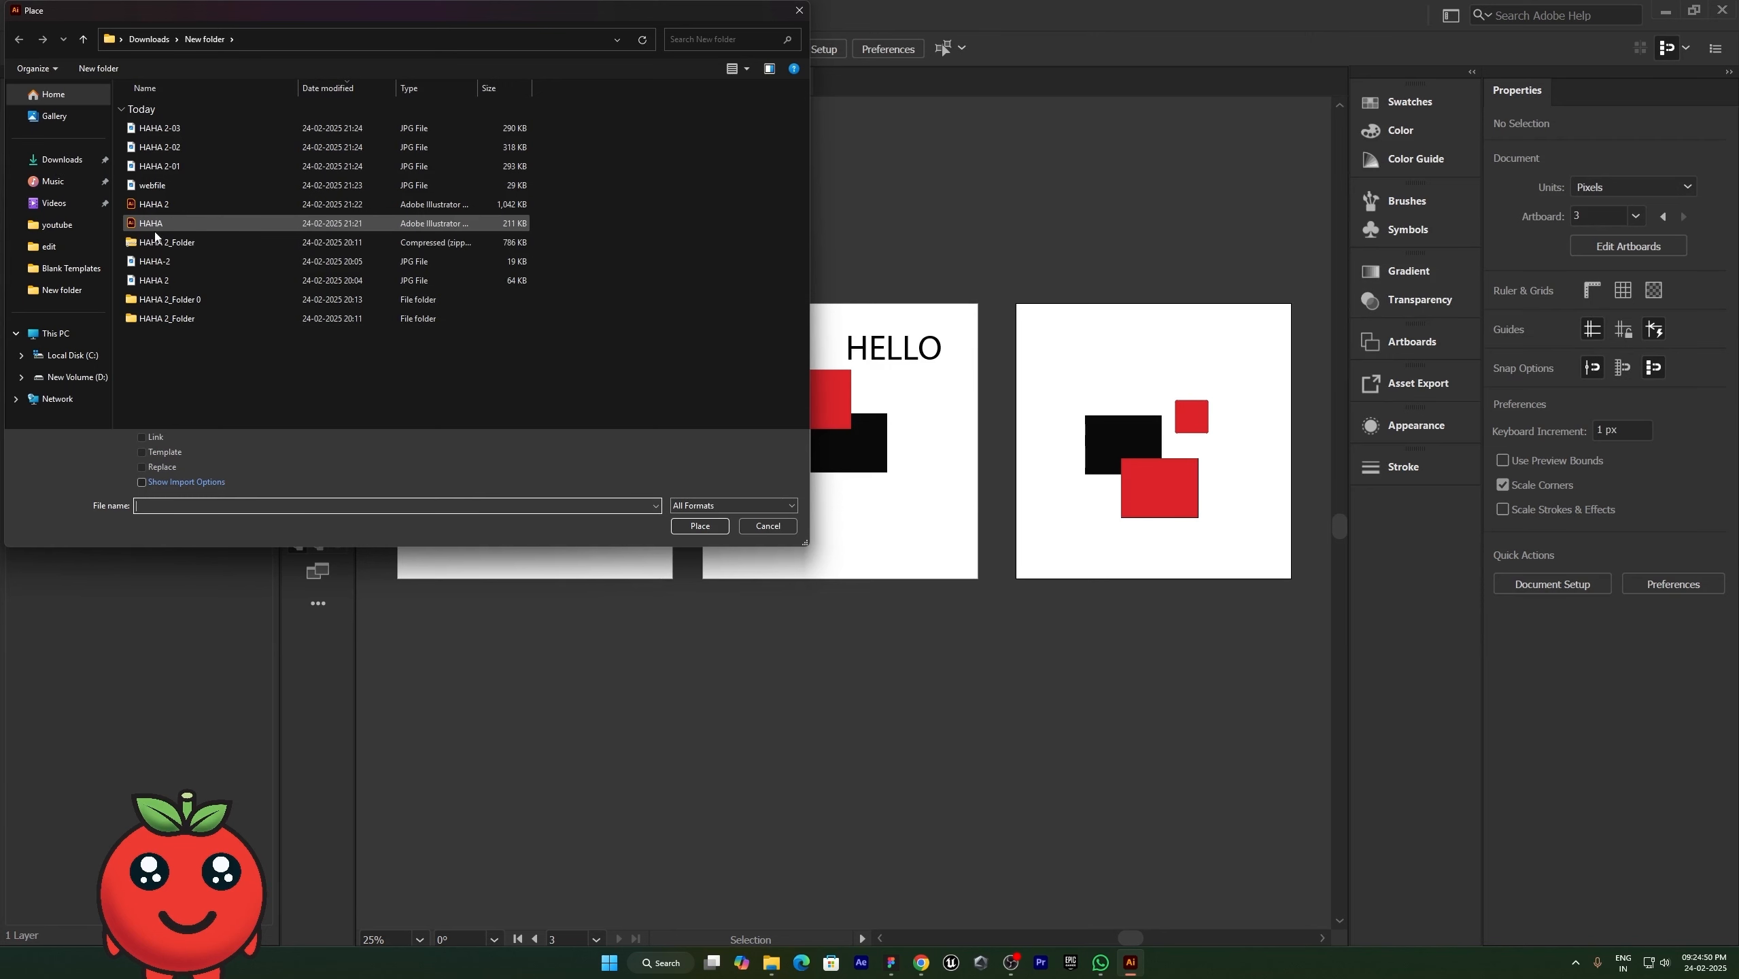
left_click(700, 526)
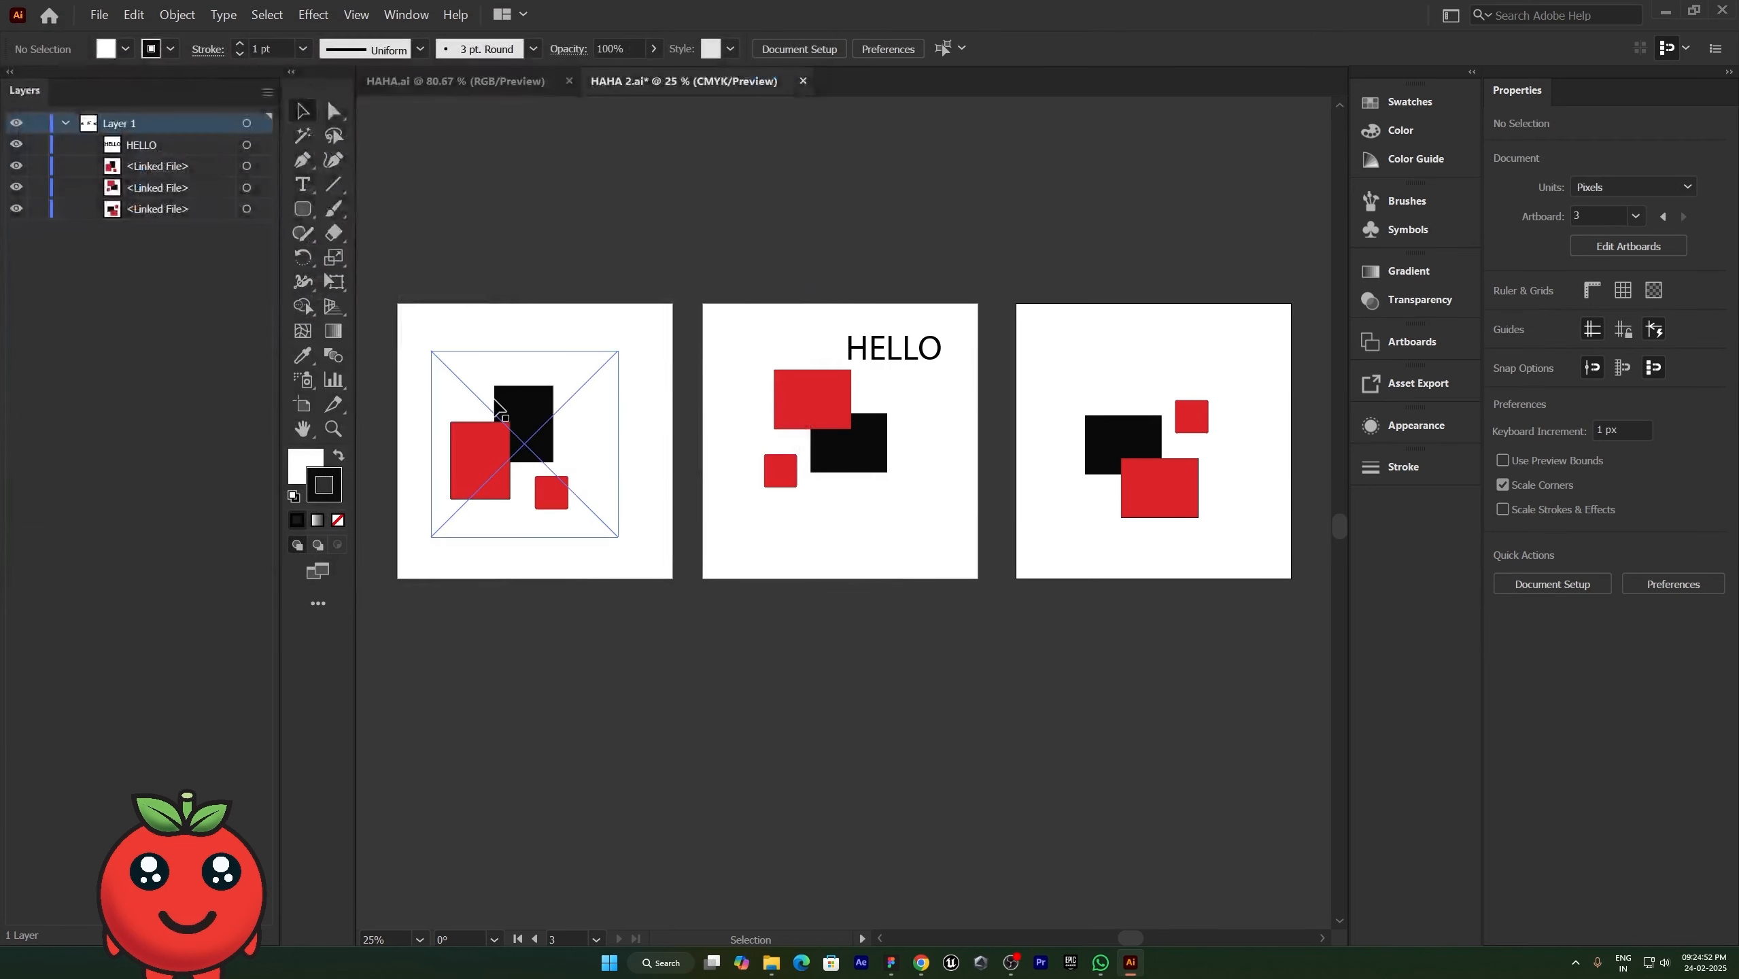
left_click(99, 15)
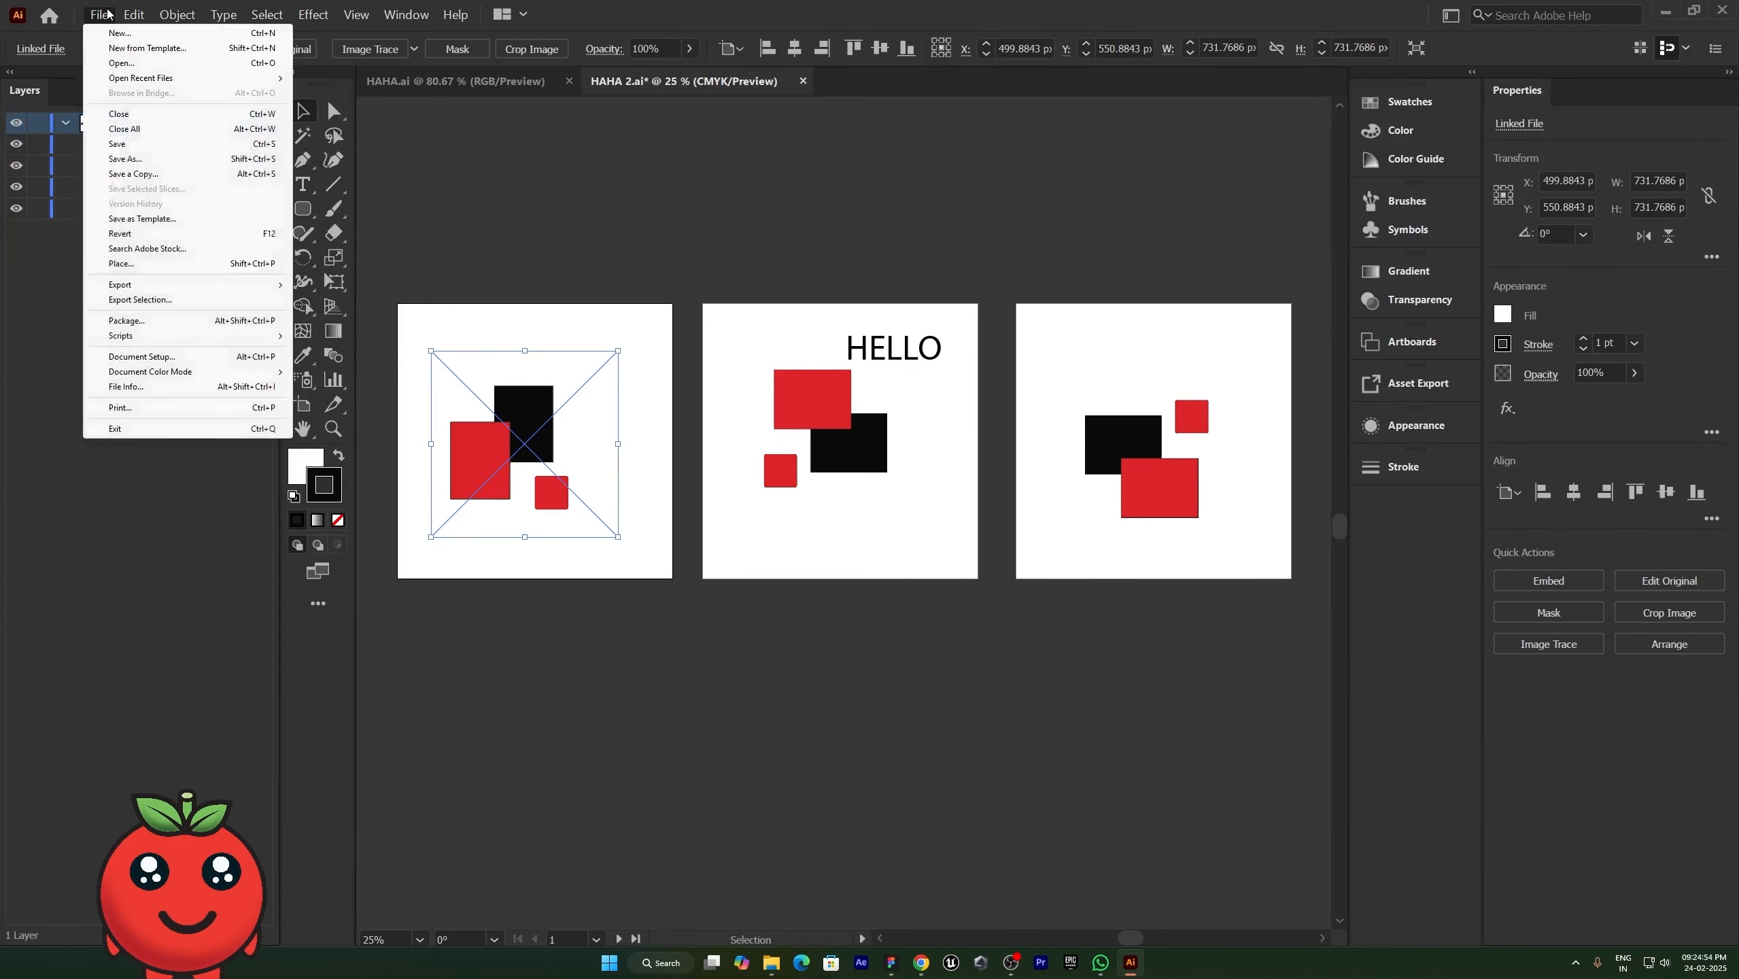
left_click(150, 265)
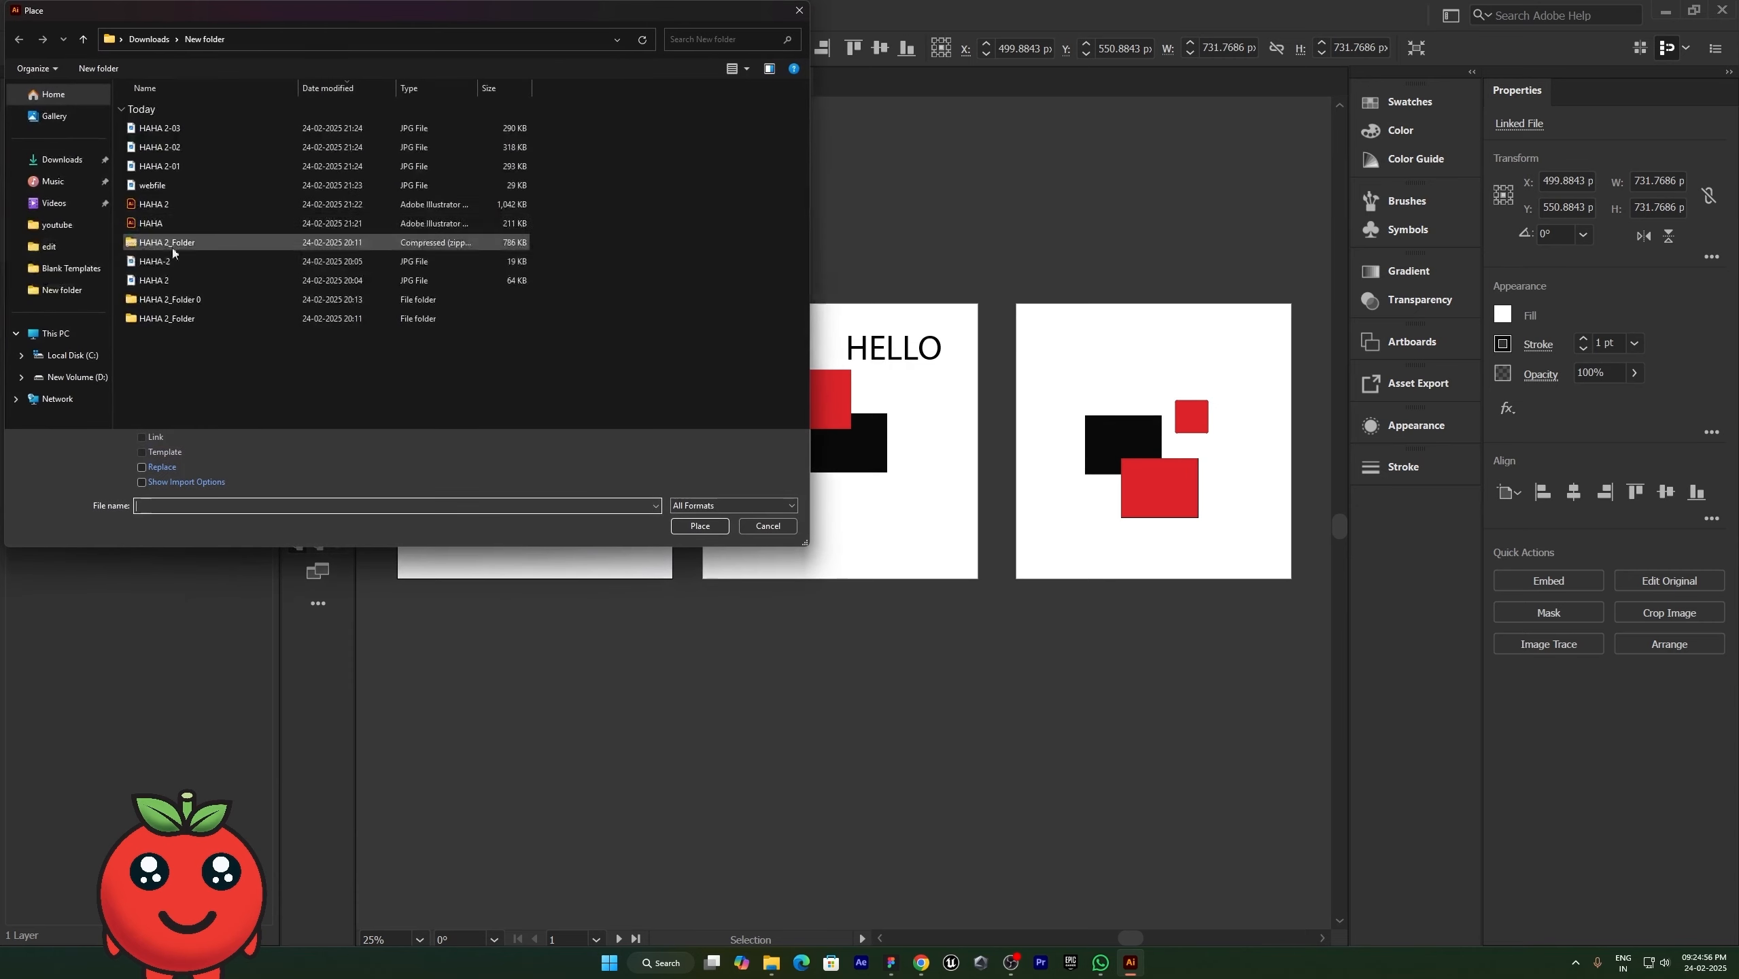
double_click(161, 225)
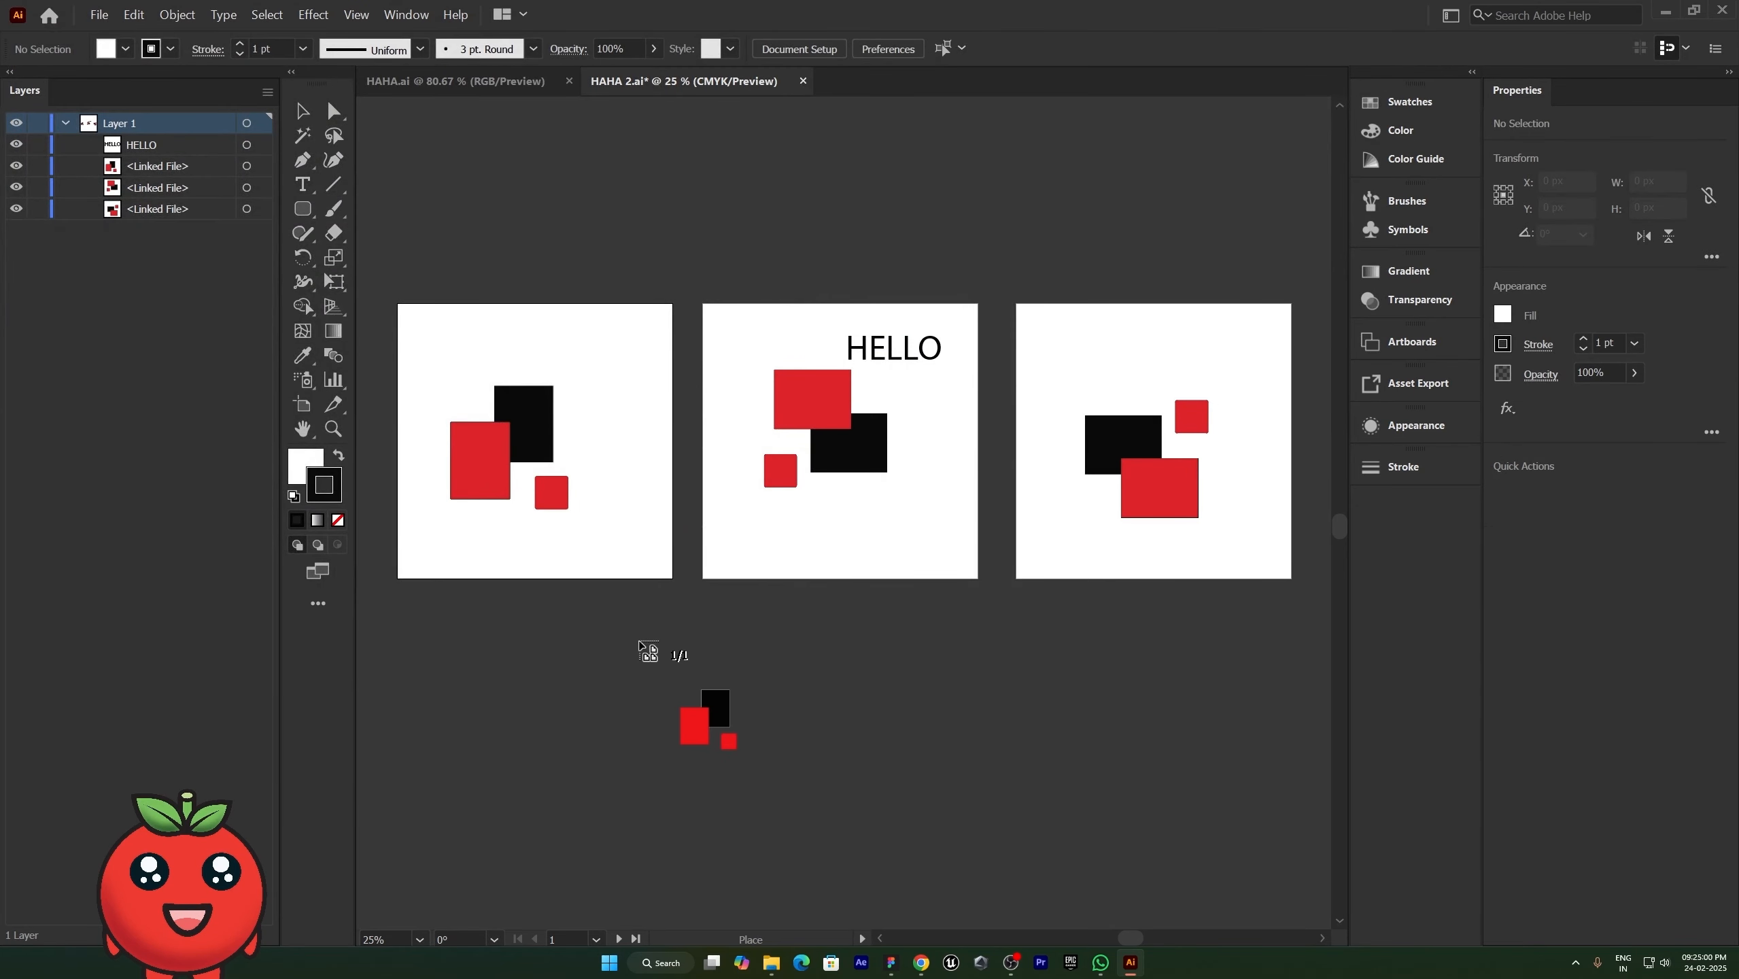
left_click_drag(638, 643, 861, 808)
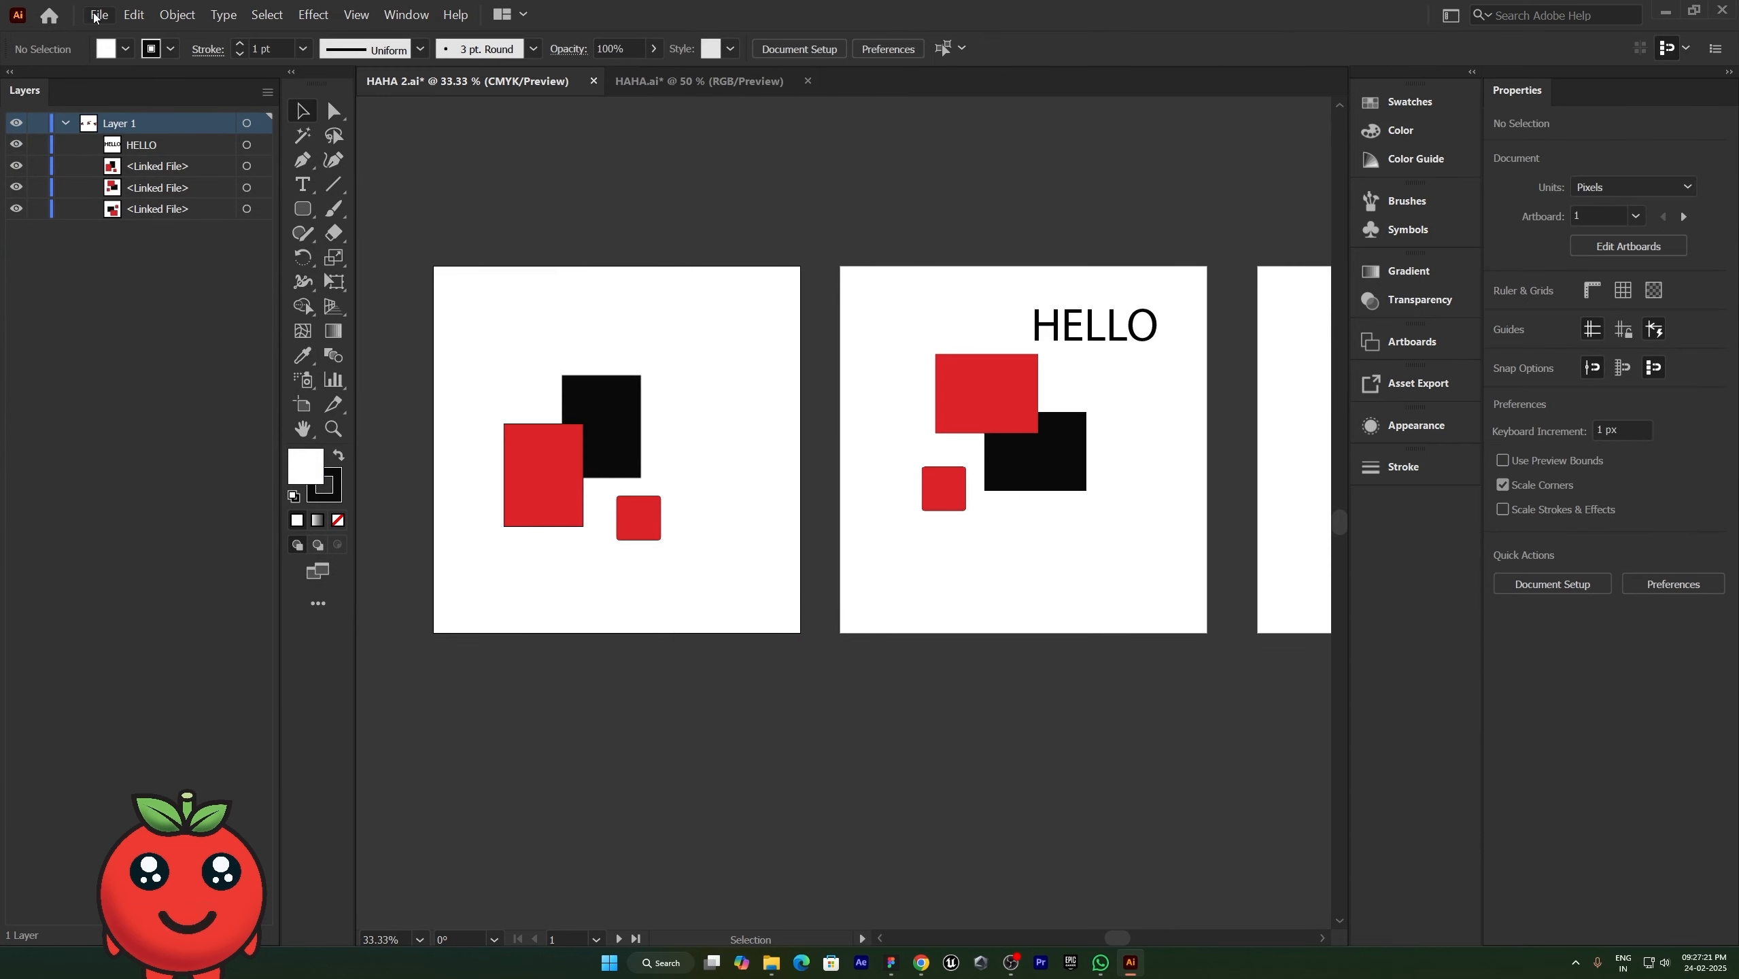
Step: Place the HAHA Illustrator file as a link, about 958 px square, across the first and second artboards
left_click(99, 14)
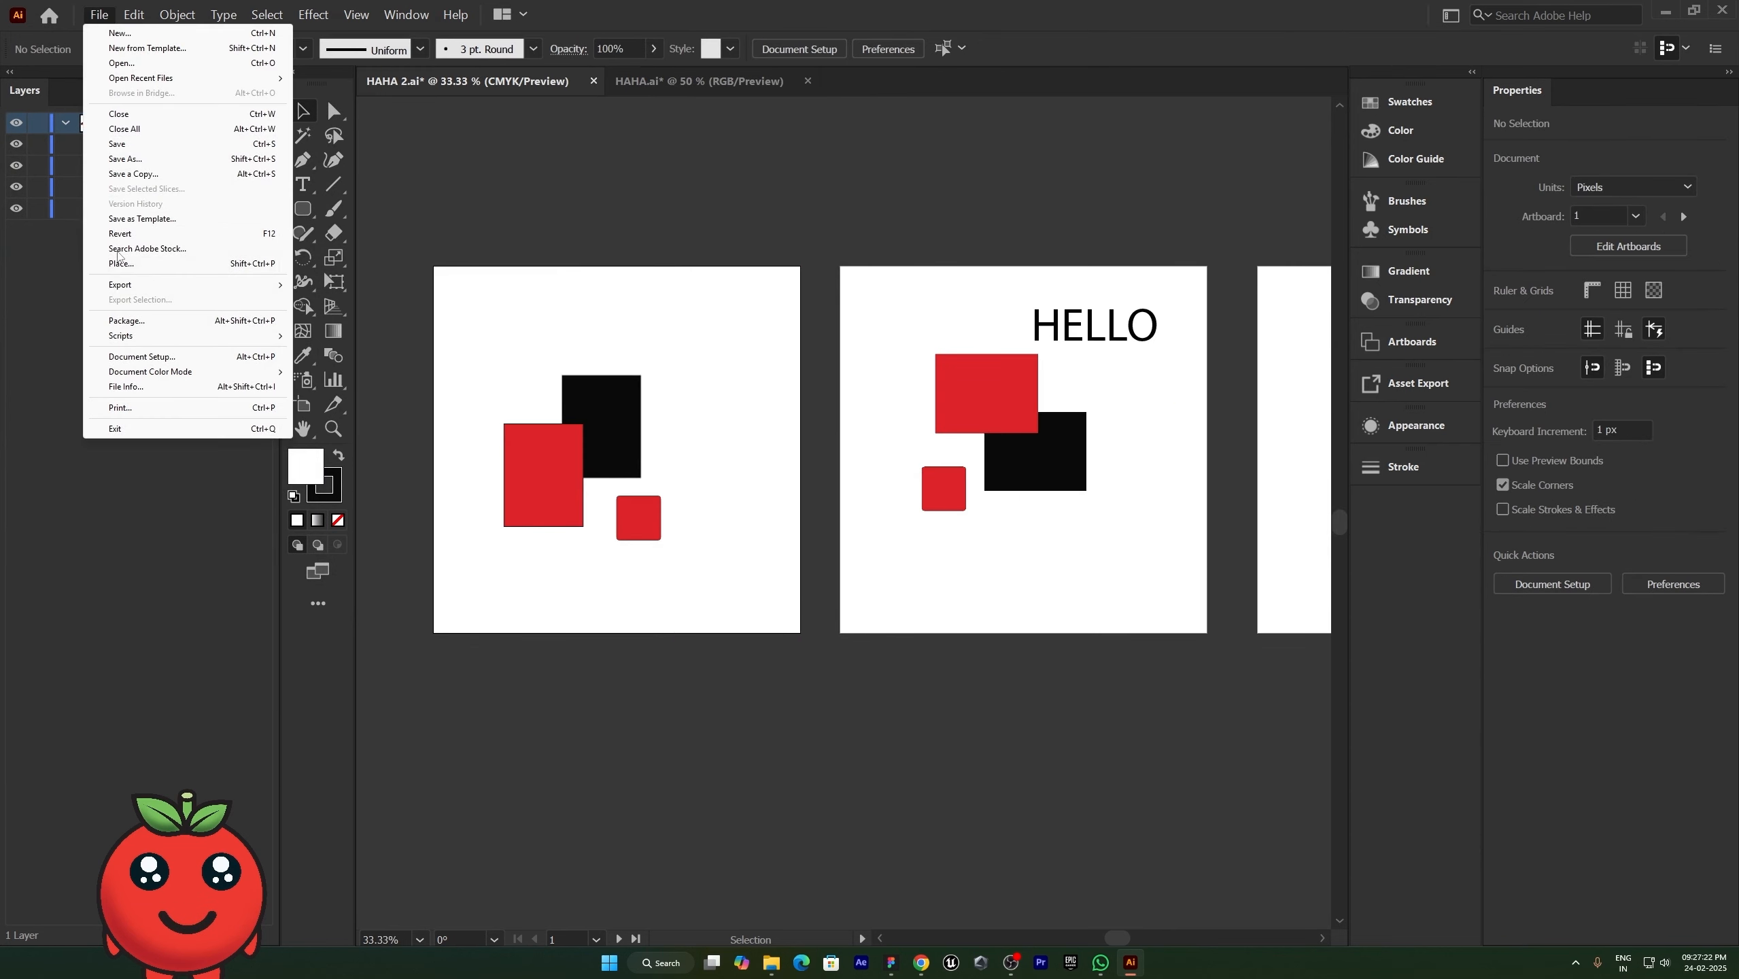
left_click(127, 264)
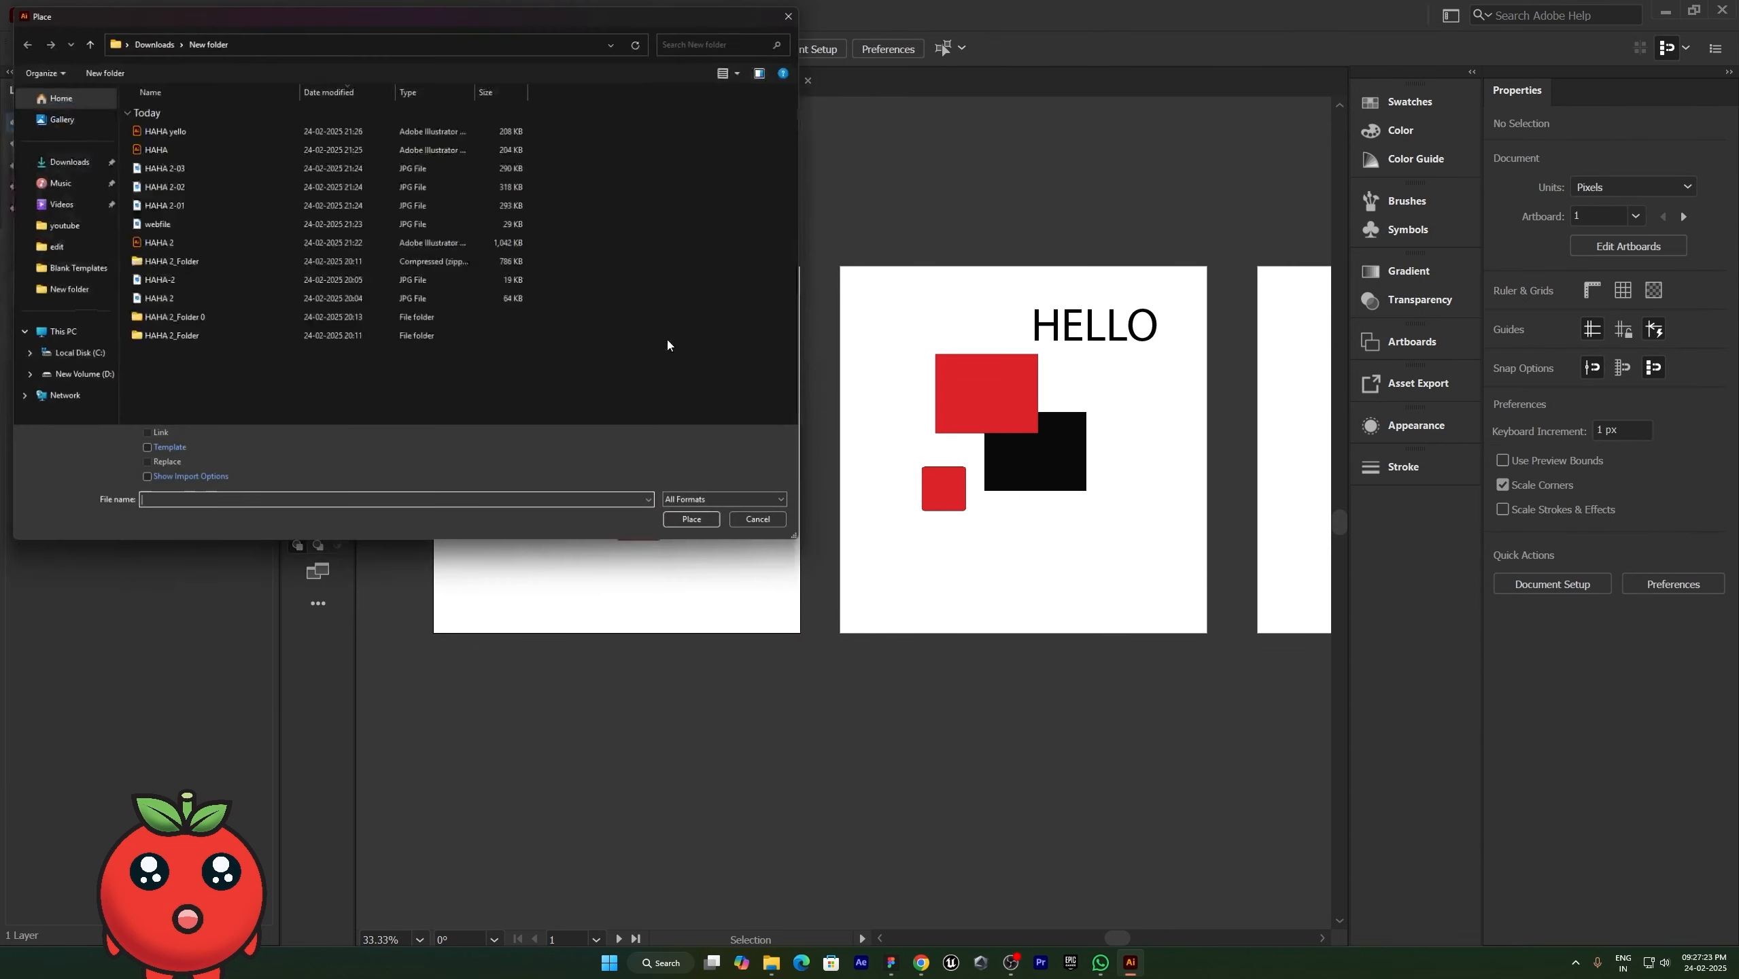
left_click(156, 151)
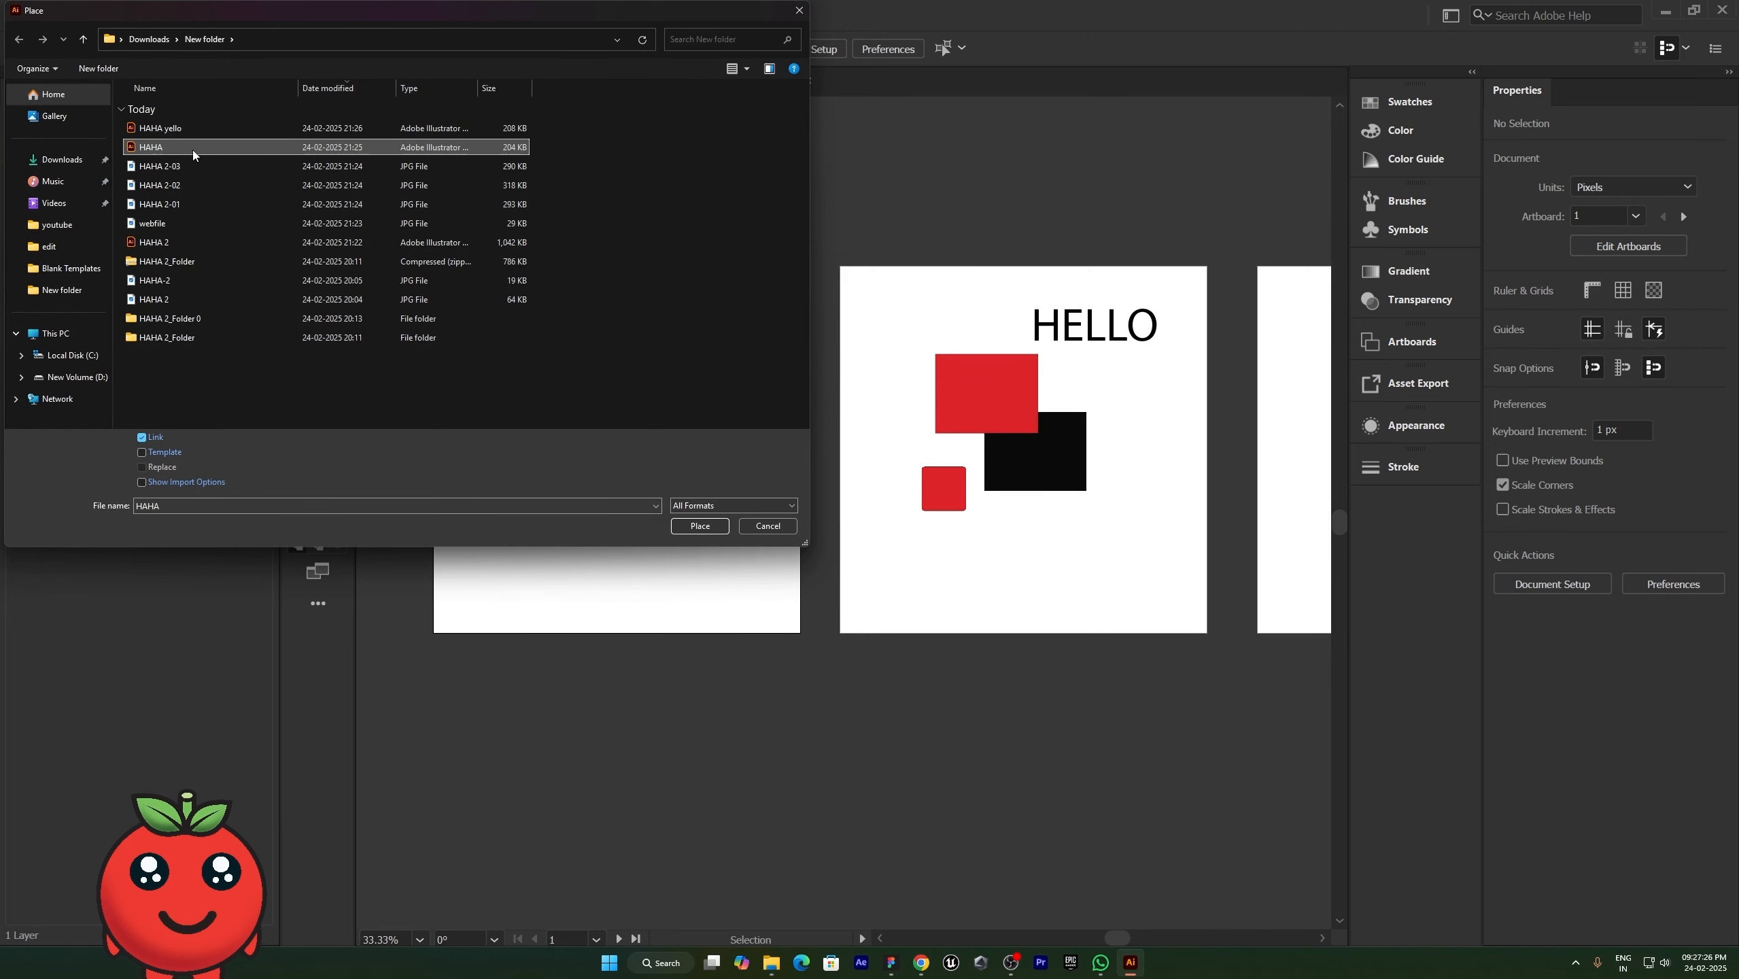
double_click(193, 150)
left_click(972, 506)
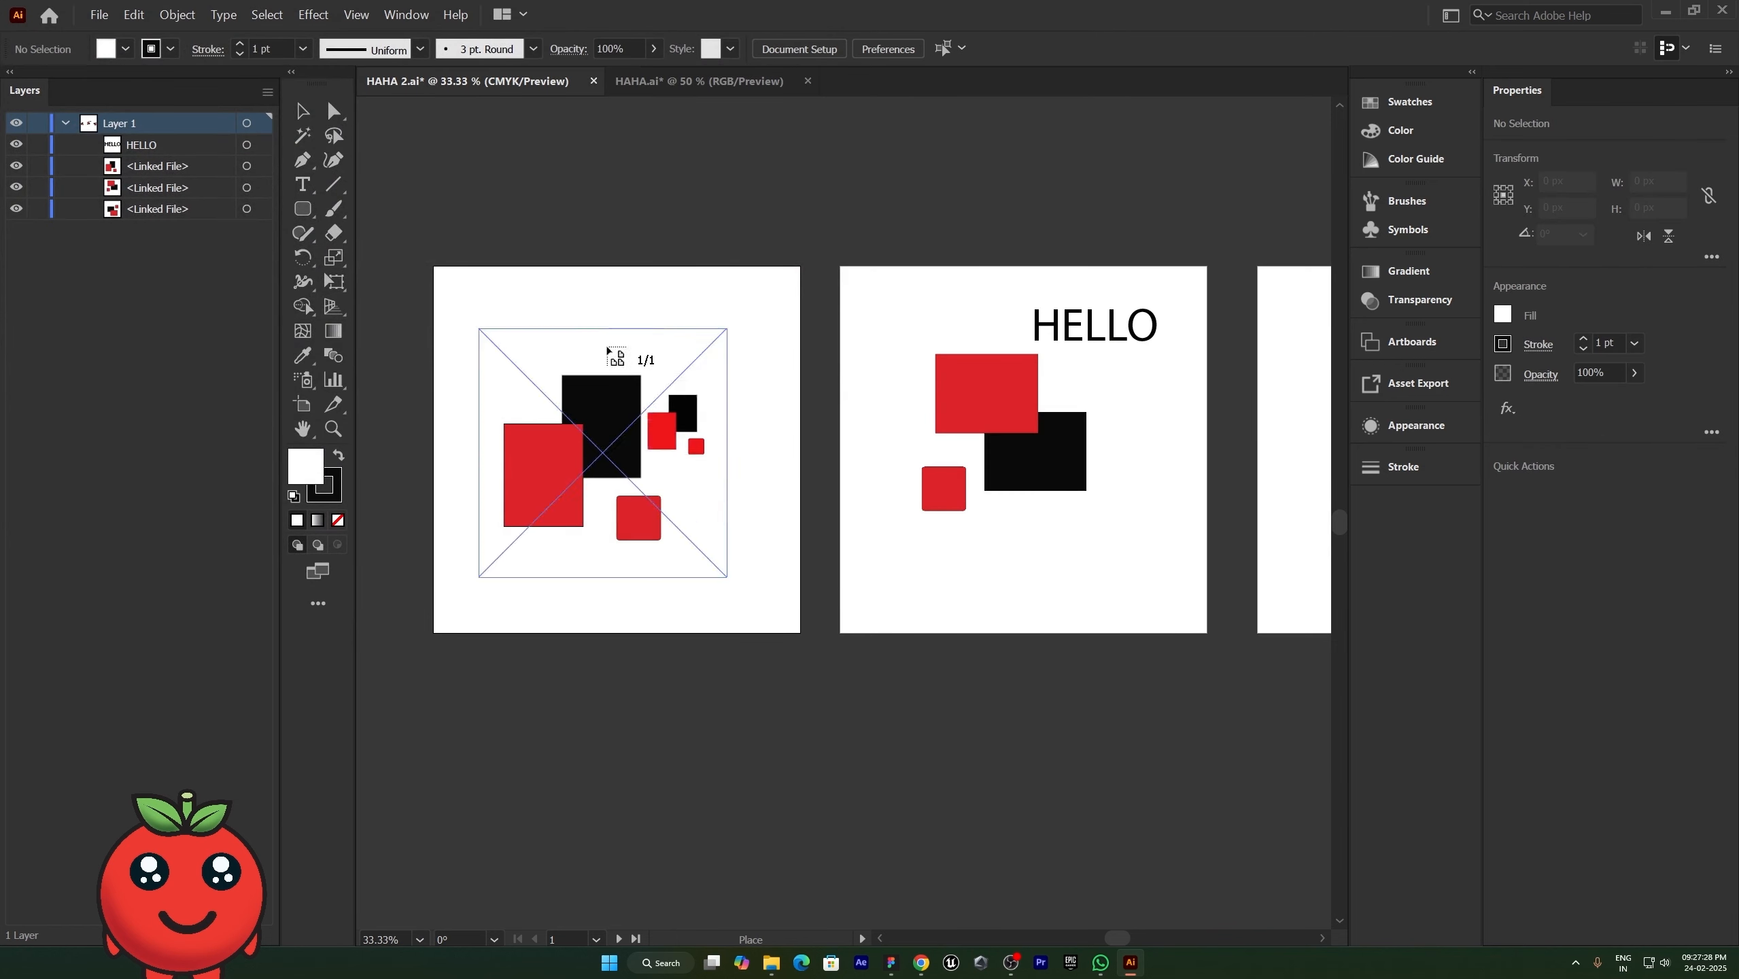
left_click_drag(680, 312, 985, 599)
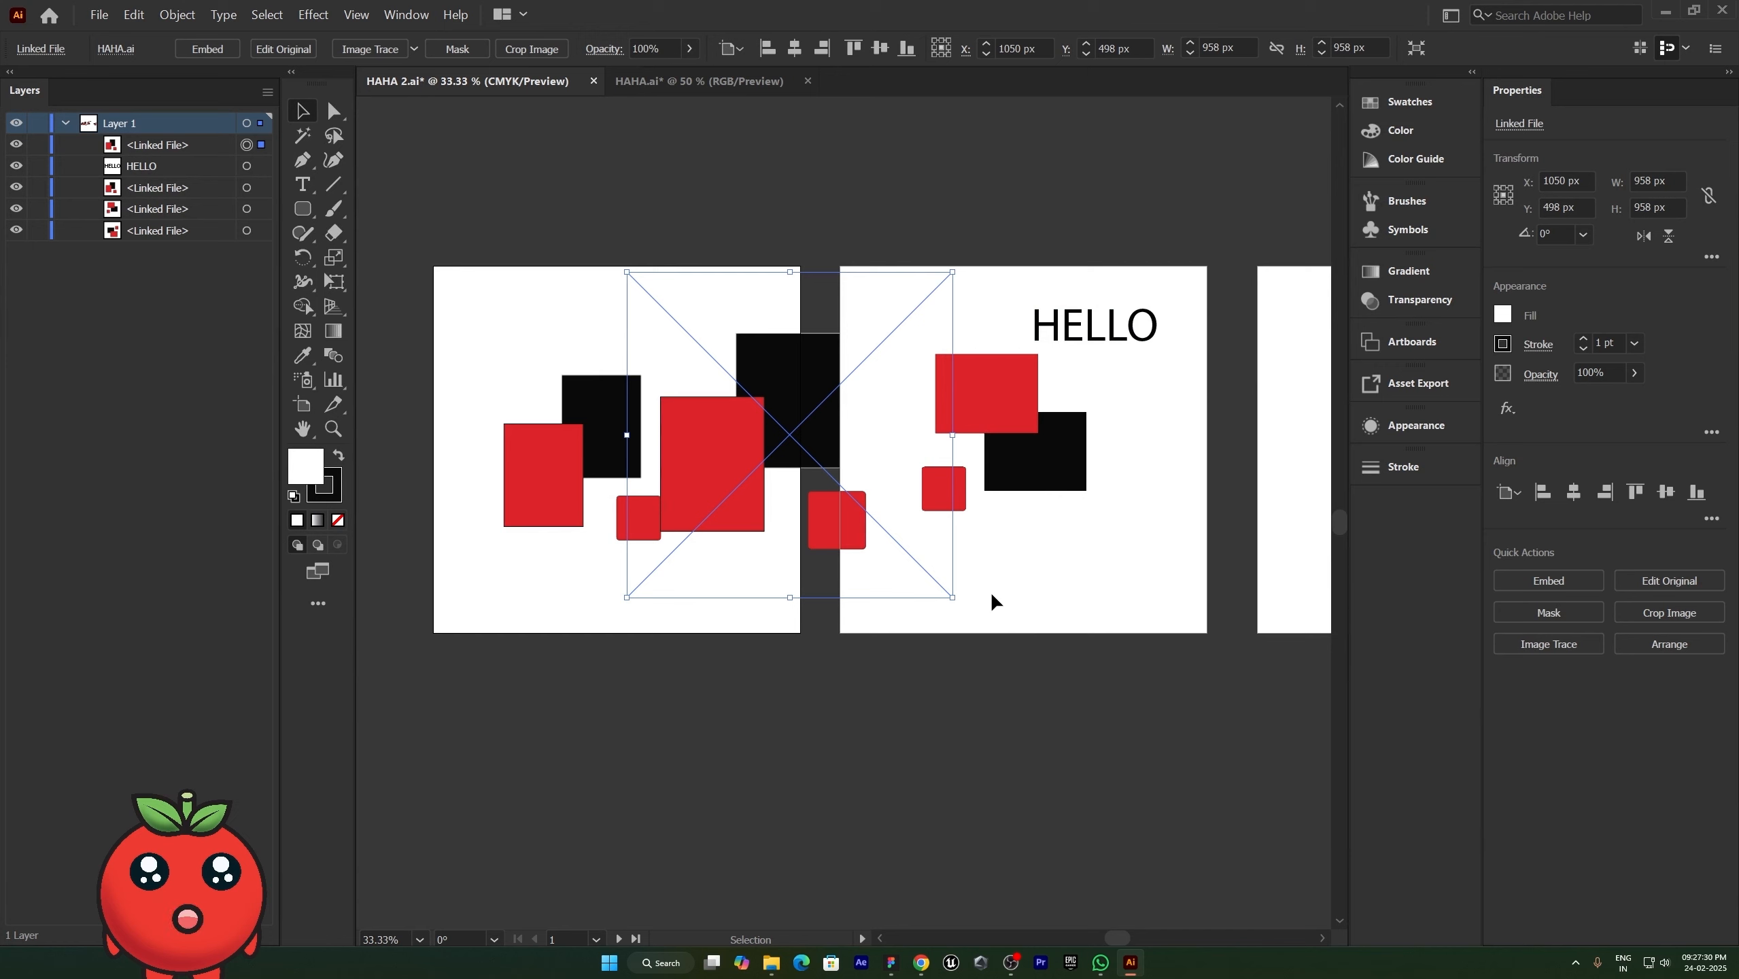
Step: Undo the placement of the linked HAHA file
key("ctrl+z")
key("ctrl+z")
key("ctrl+z")
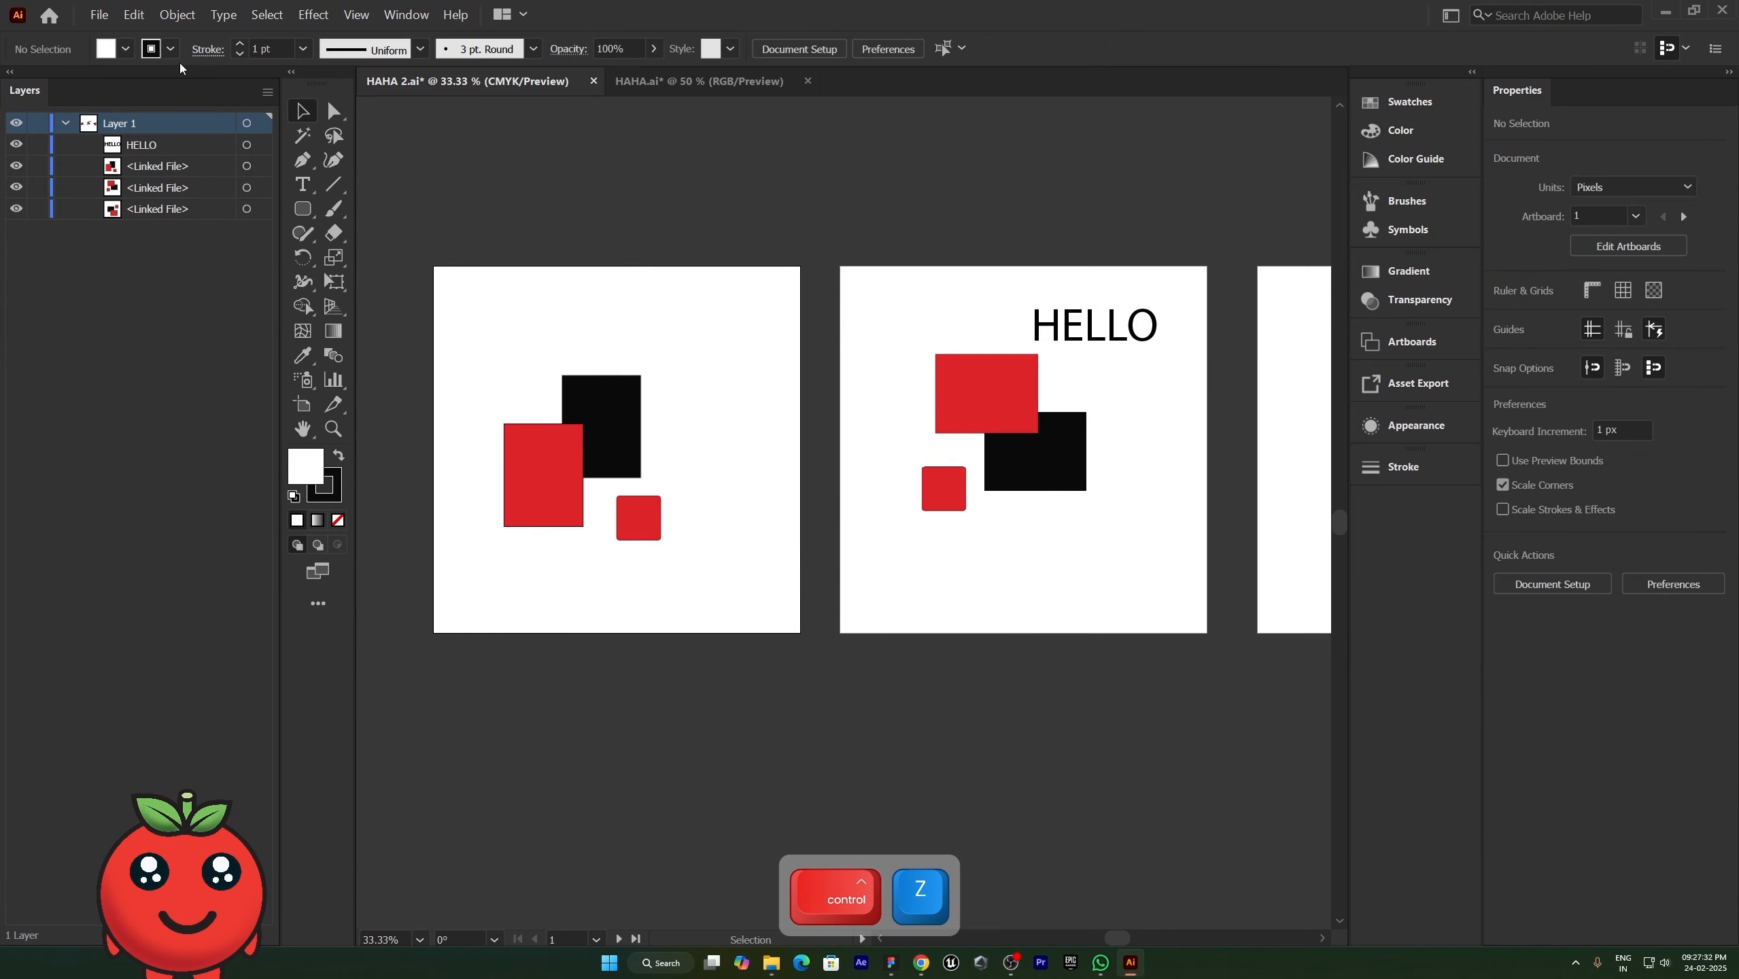
Step: Review the artboards and assets in Export for Screens without exporting, and check the Asset Export settings
left_click(98, 14)
mouse_move(172, 287)
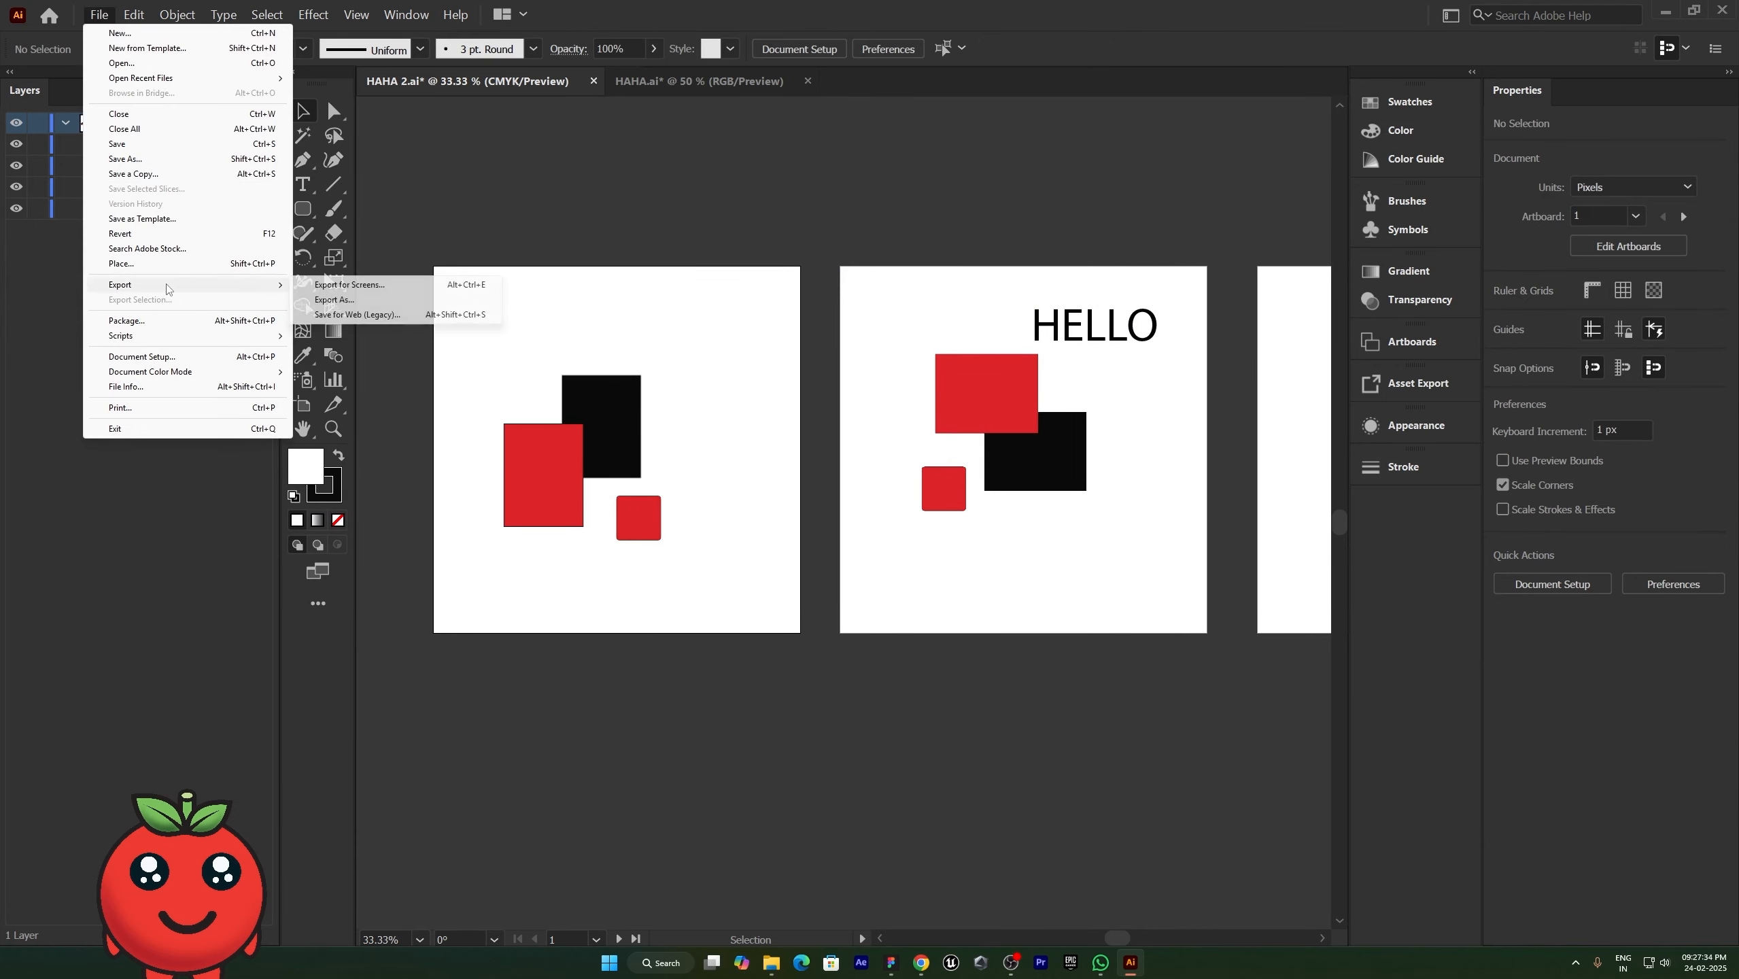
left_click(363, 285)
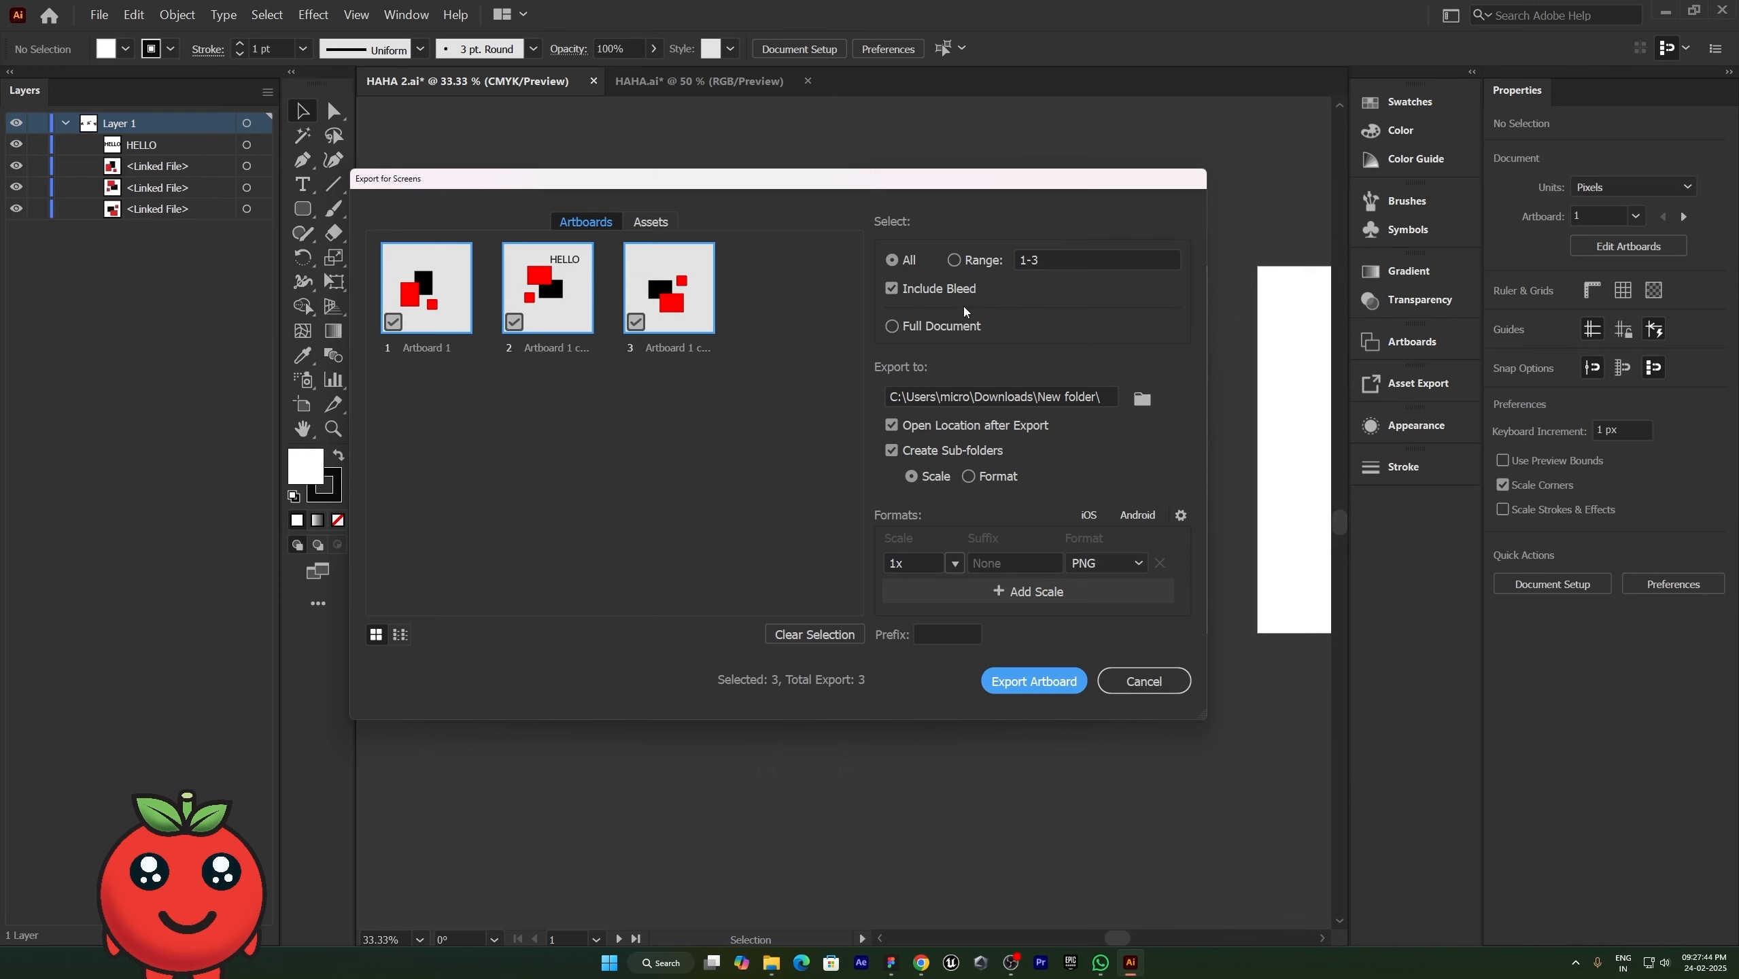
left_click(399, 634)
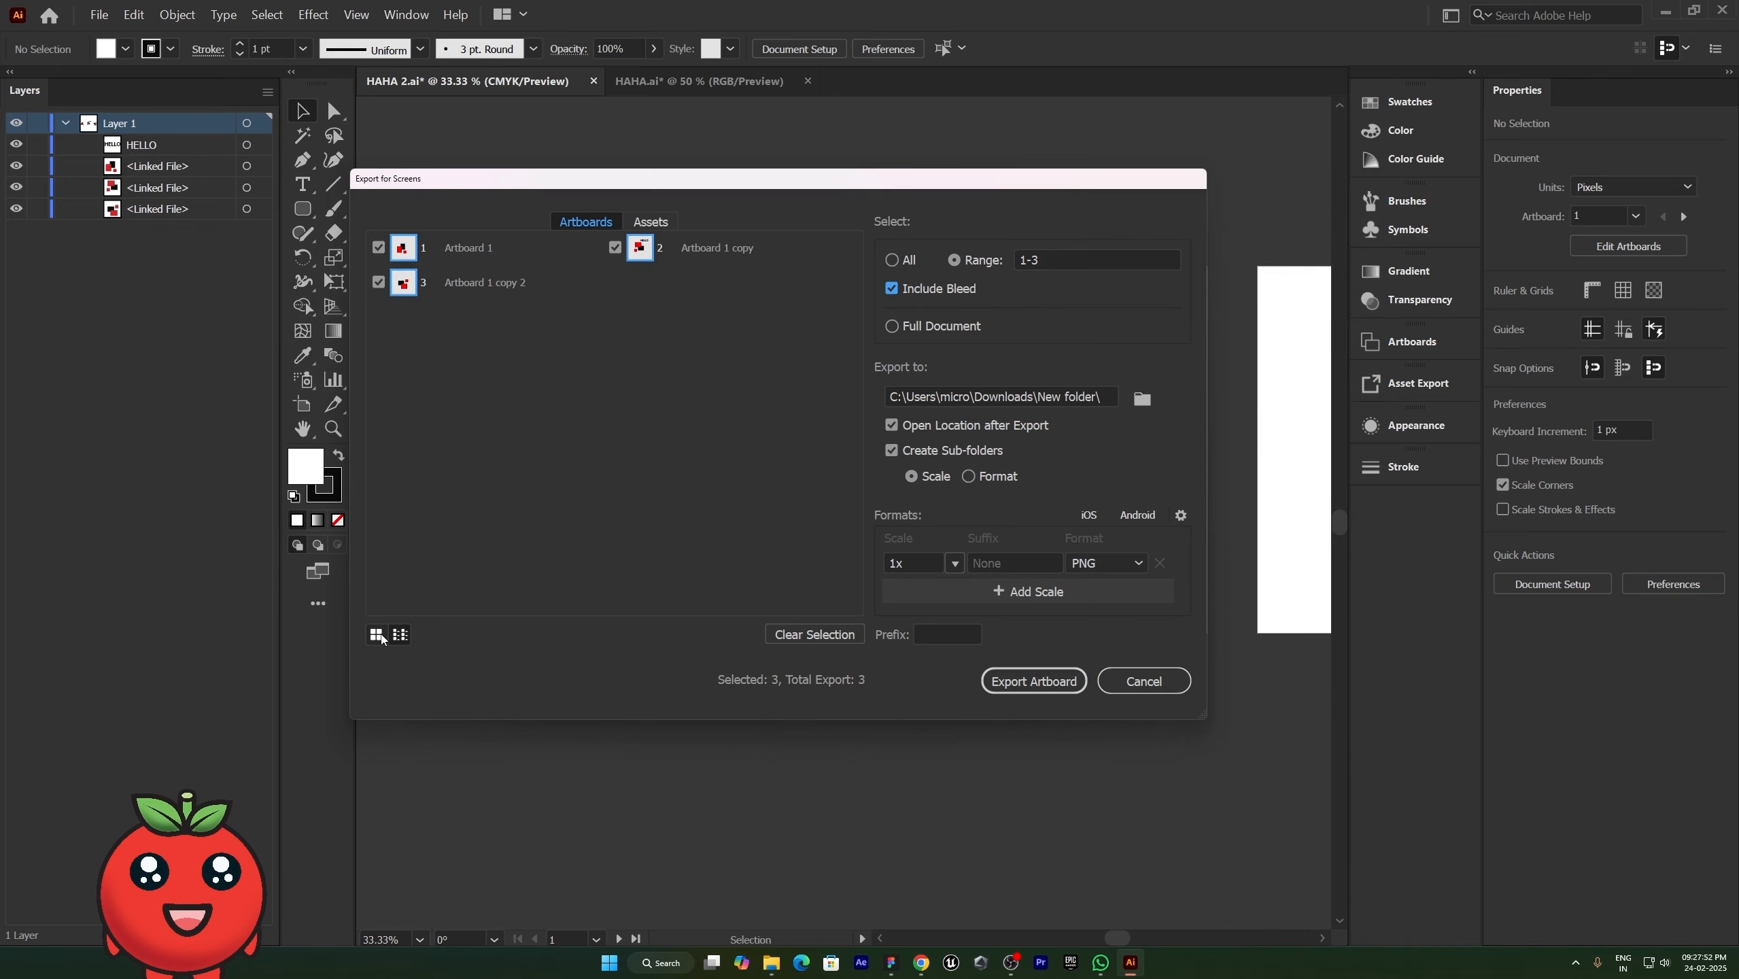
left_click(375, 634)
left_click(644, 223)
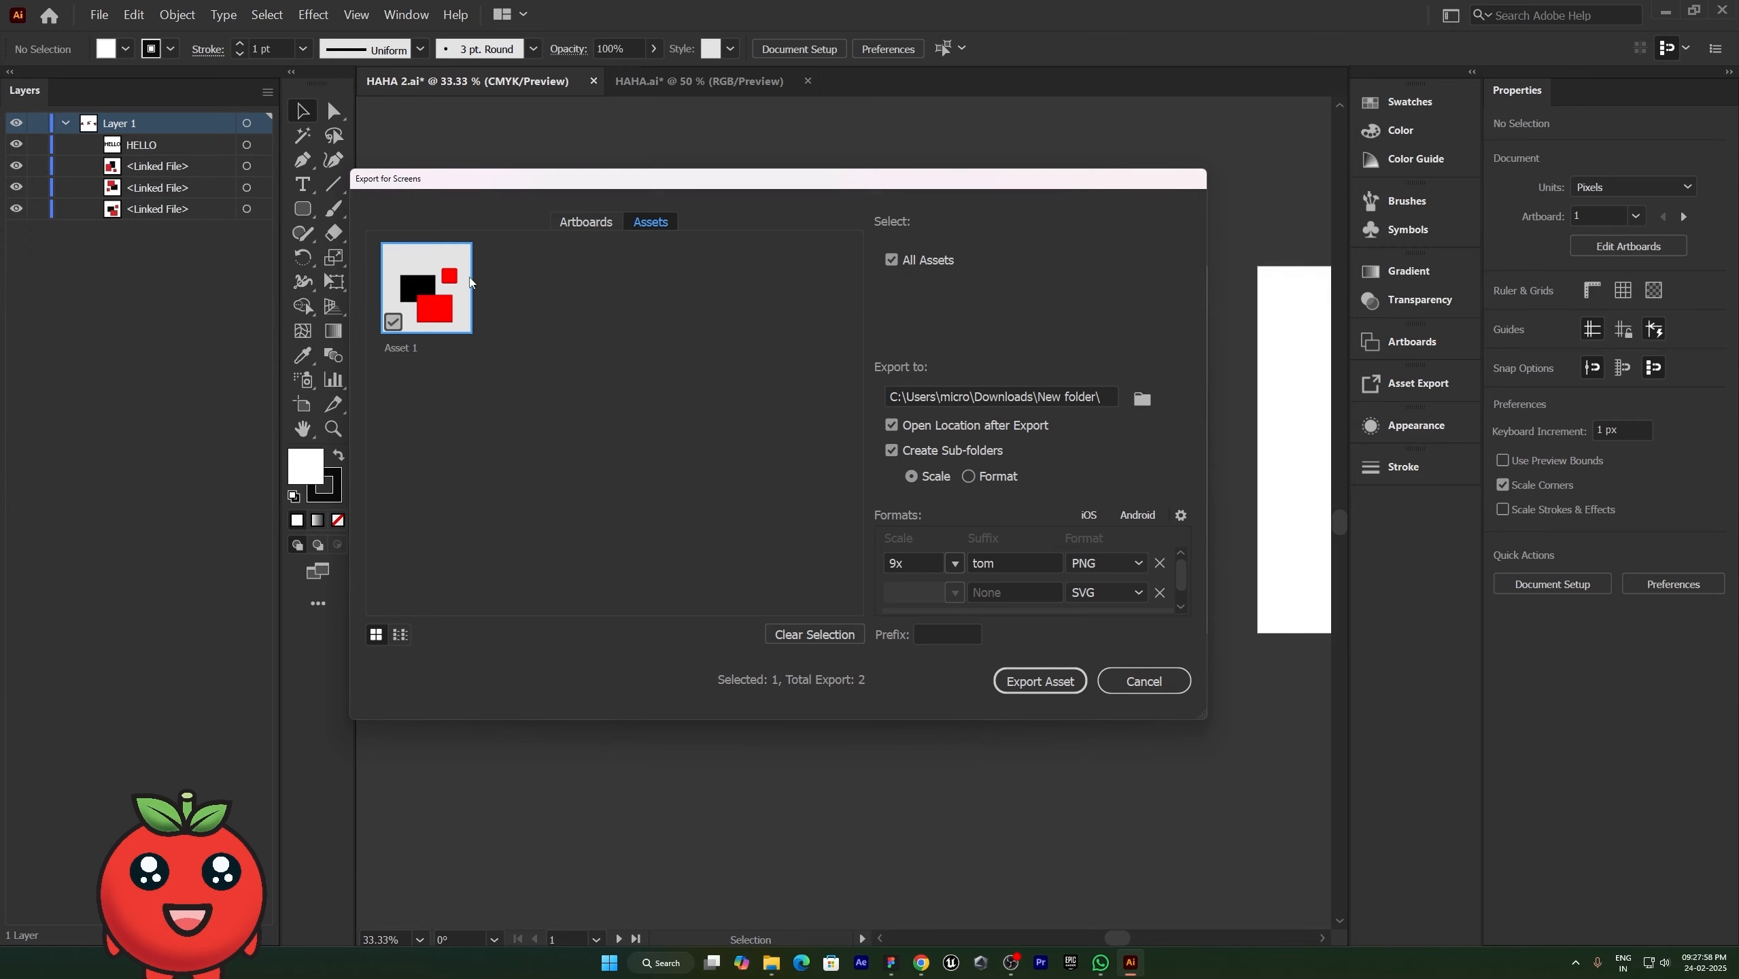
left_click(607, 220)
left_click(1143, 681)
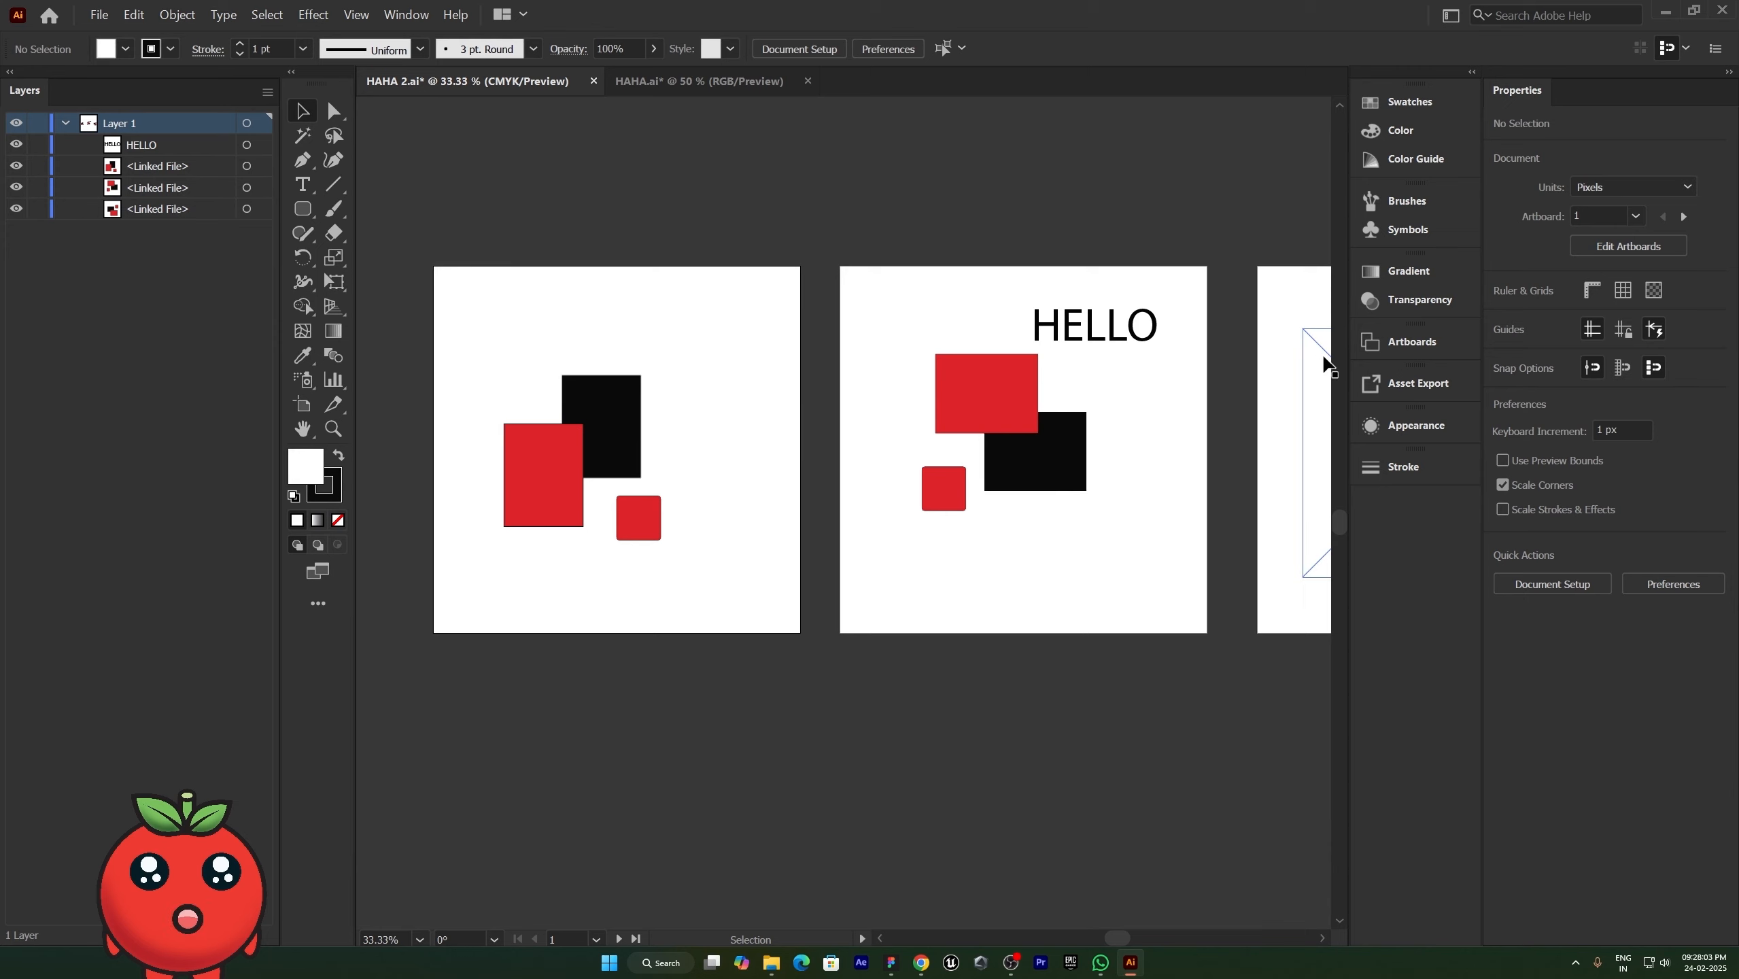
left_click(1380, 378)
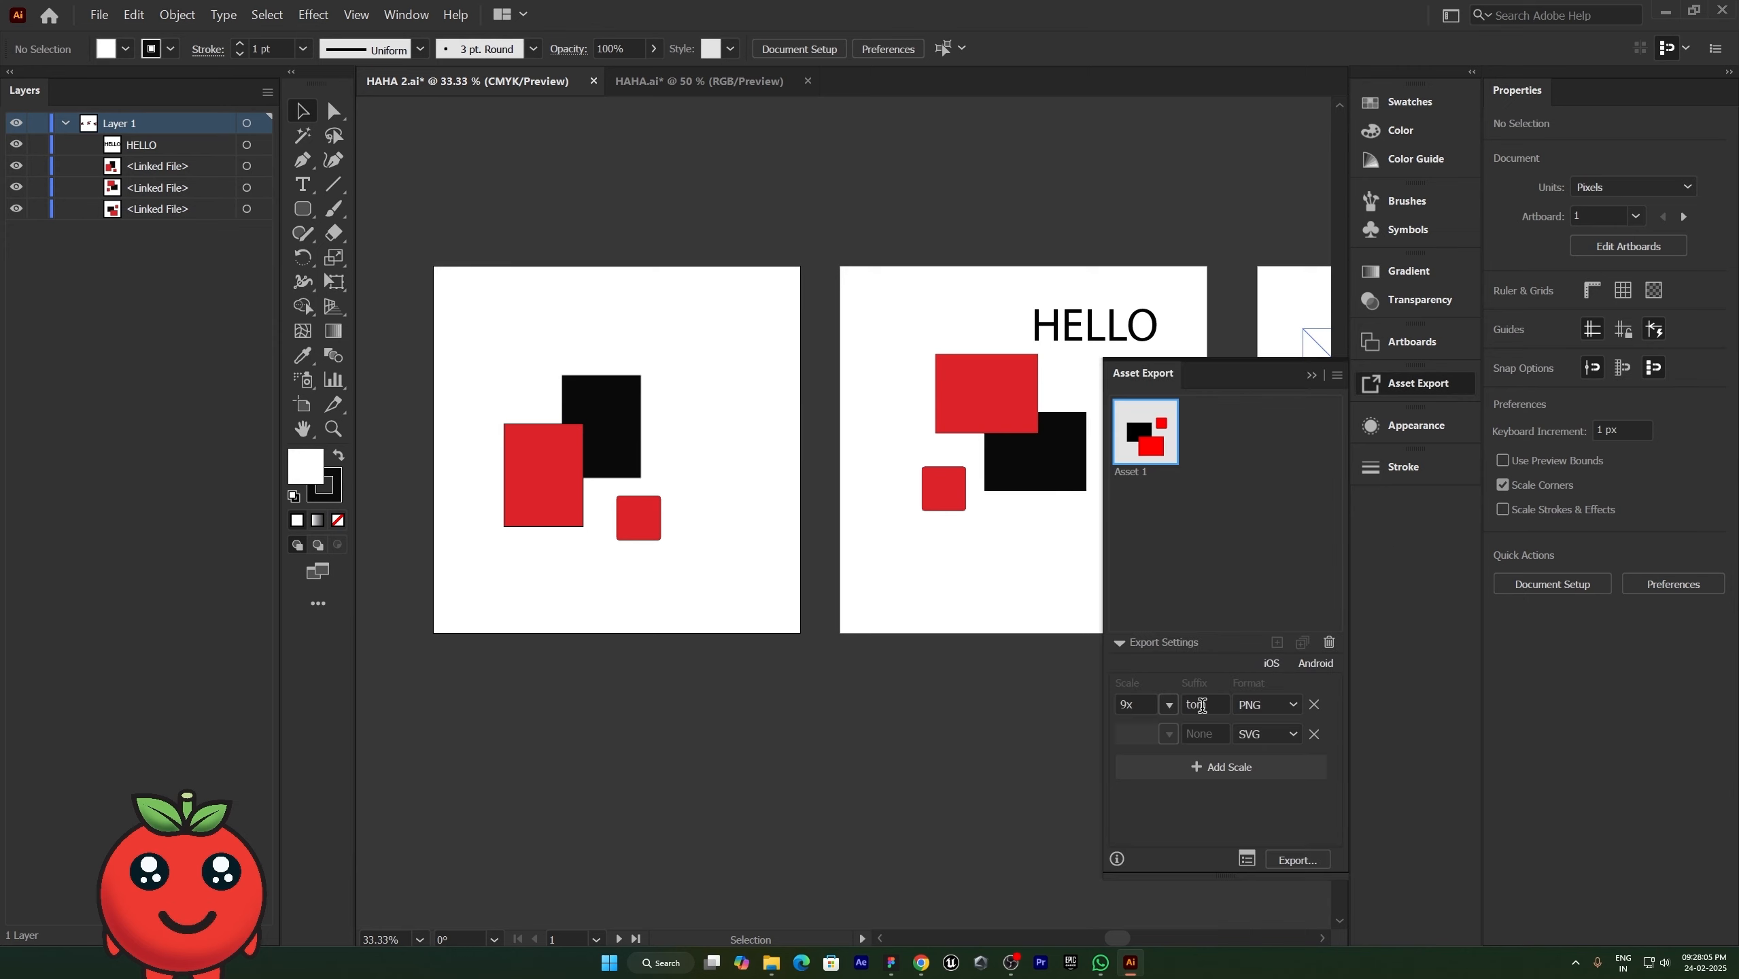
left_click(1311, 376)
Step: Review the available units in Document Setup and in the document properties without changing them
left_click(100, 18)
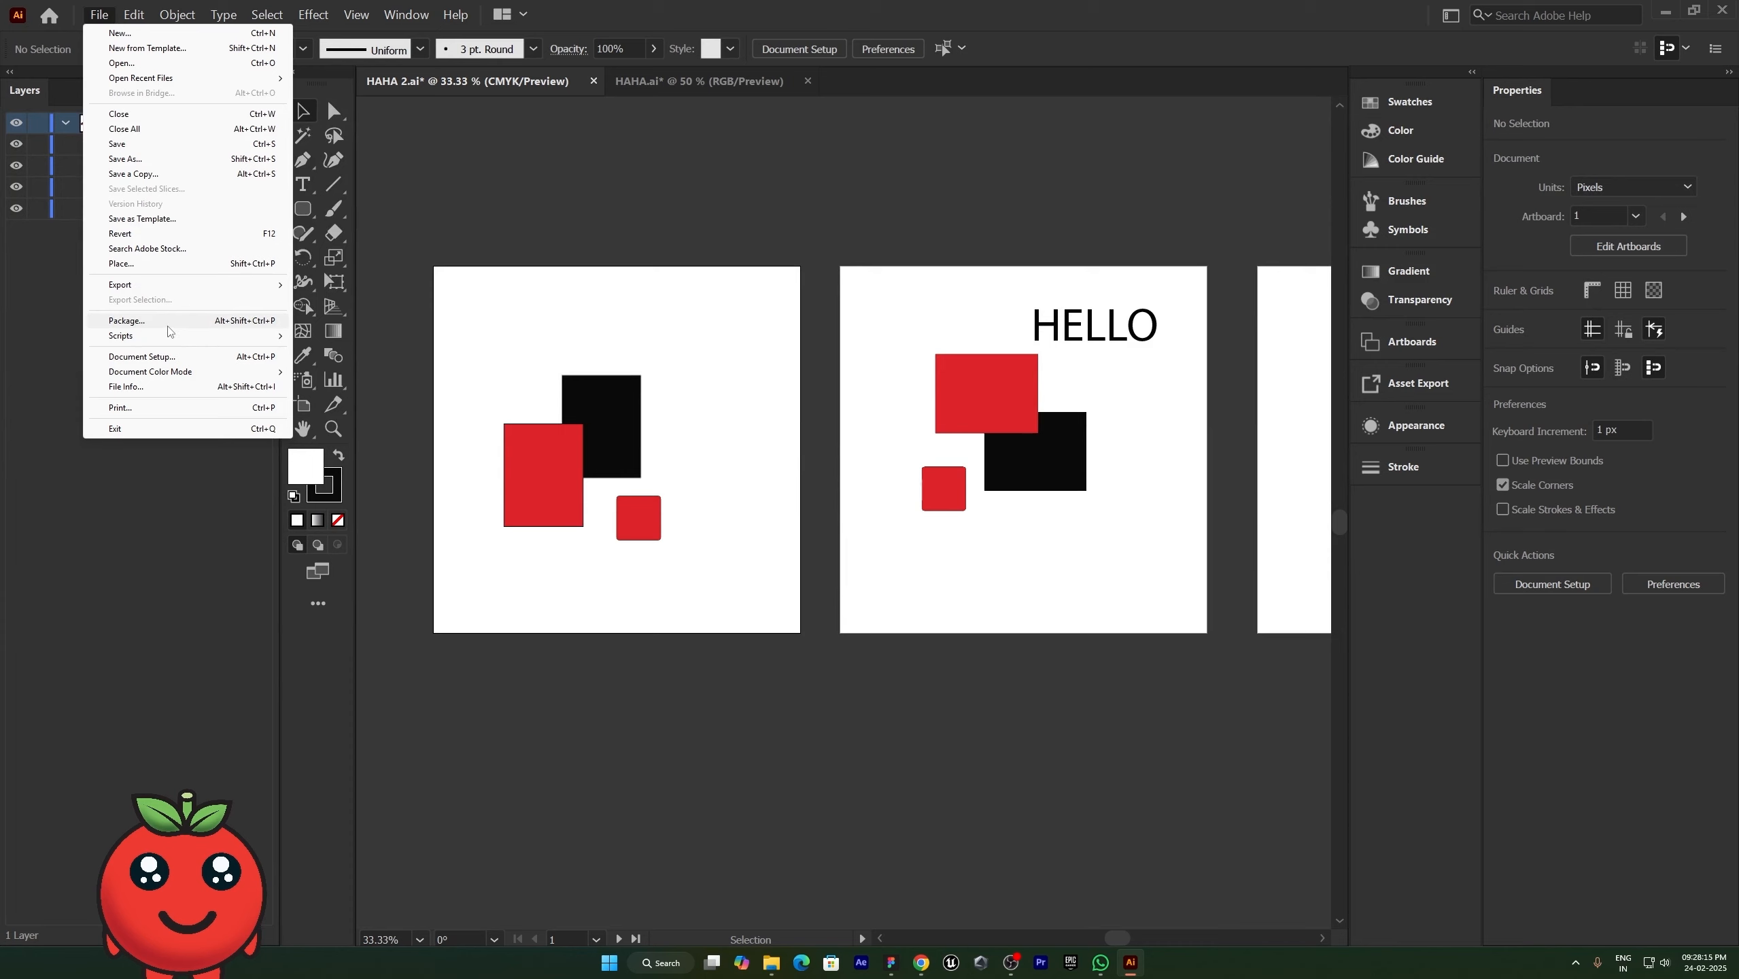
mouse_move(151, 338)
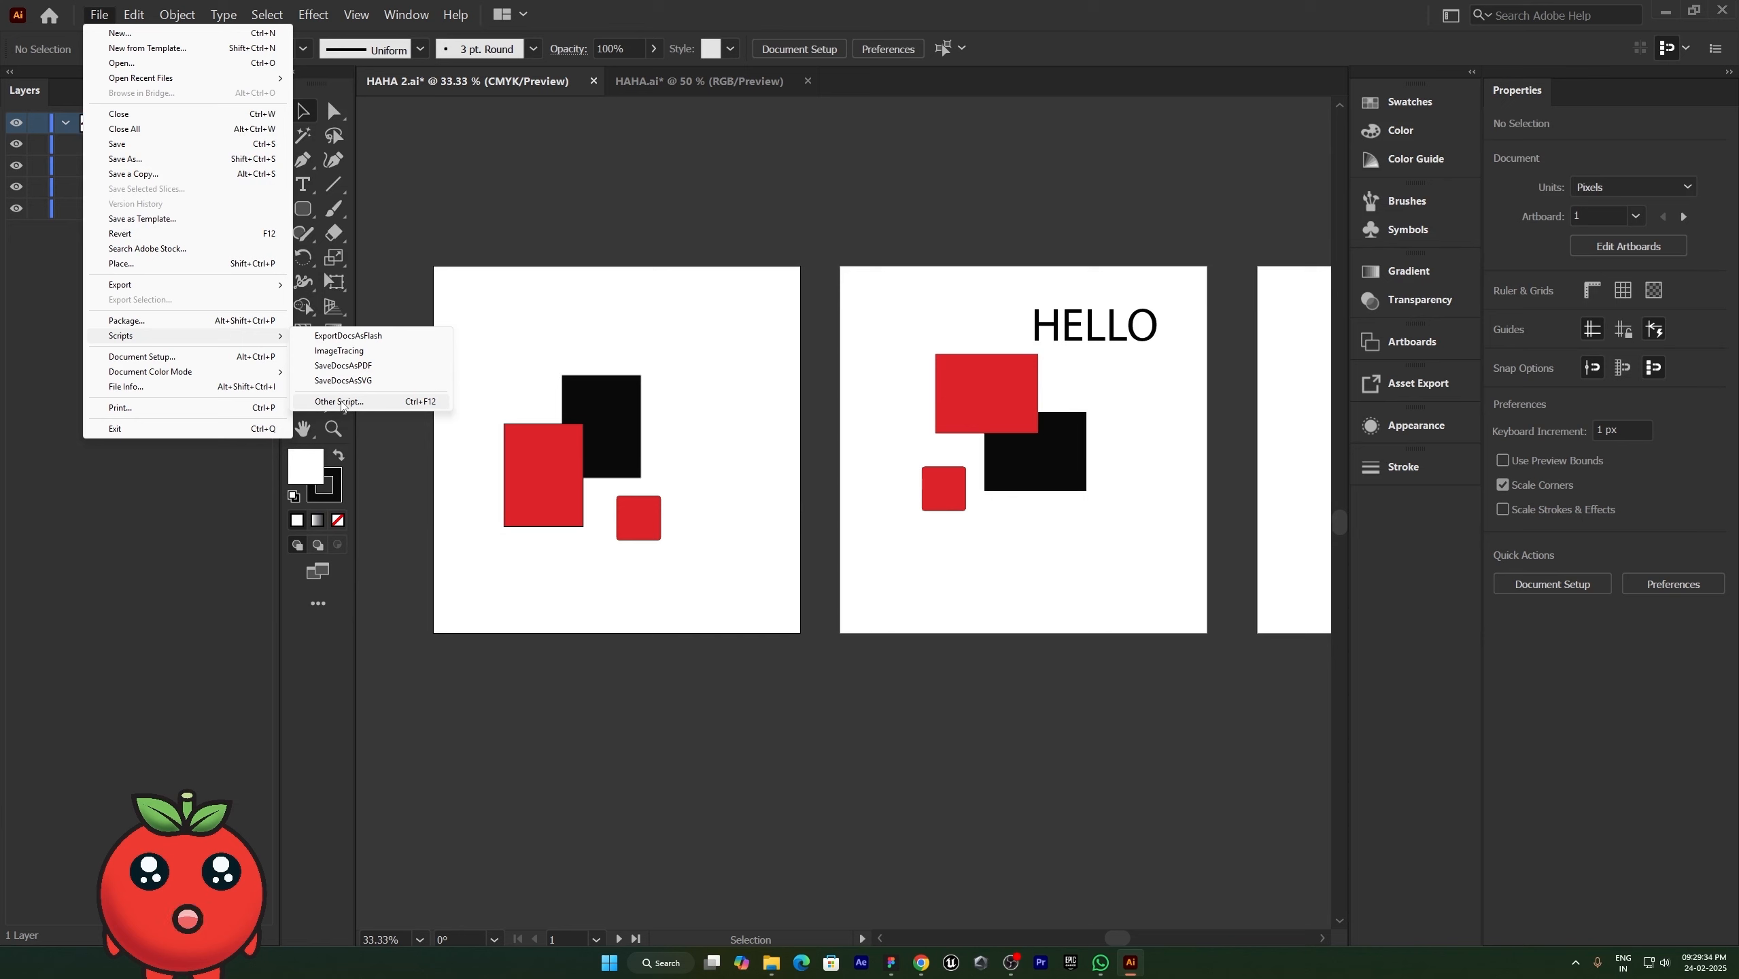
left_click(162, 357)
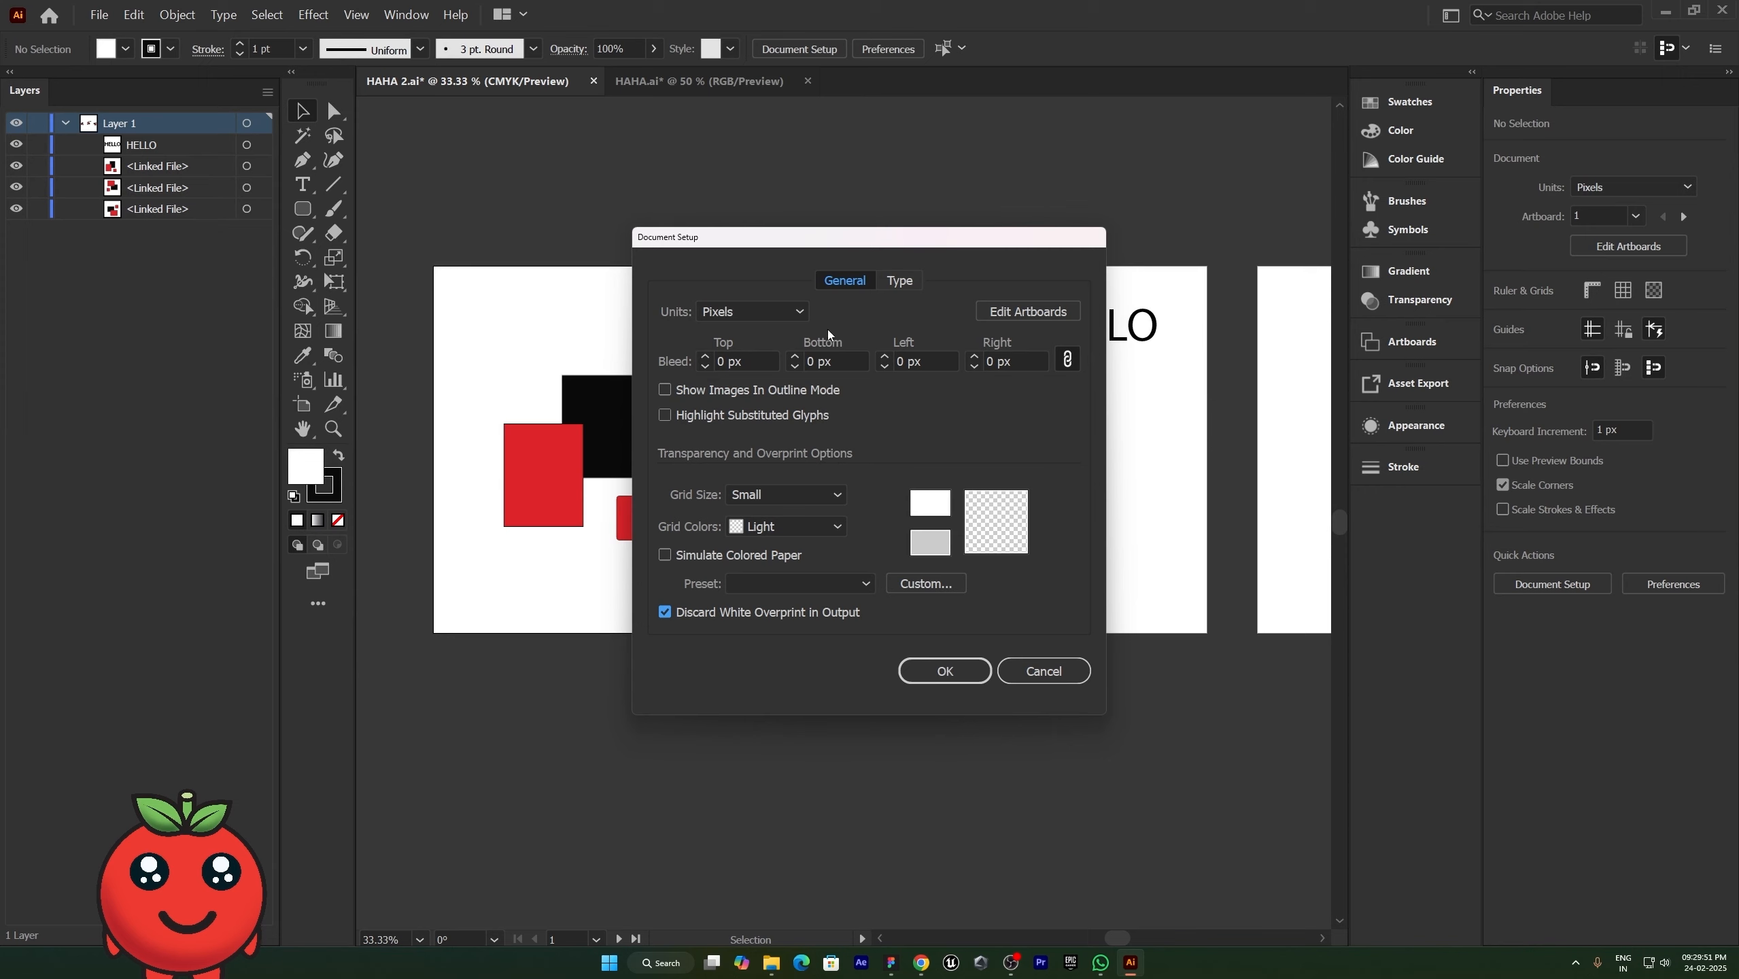
left_click(779, 311)
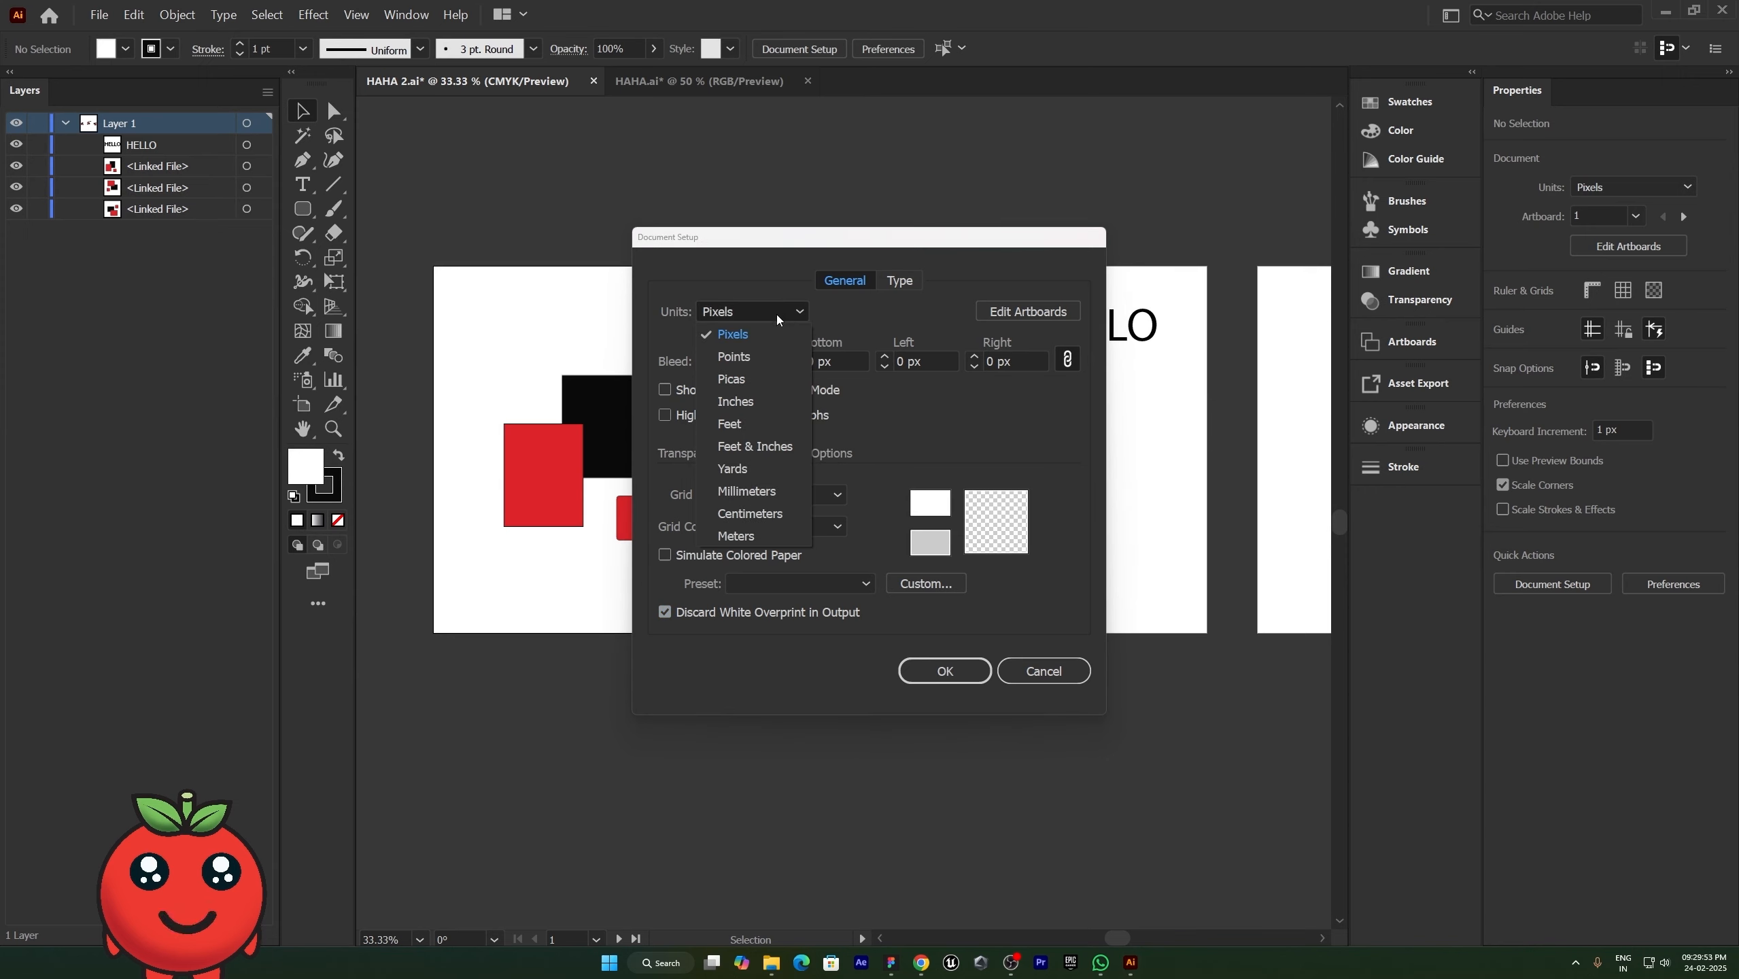
left_click(1065, 688)
left_click(1070, 675)
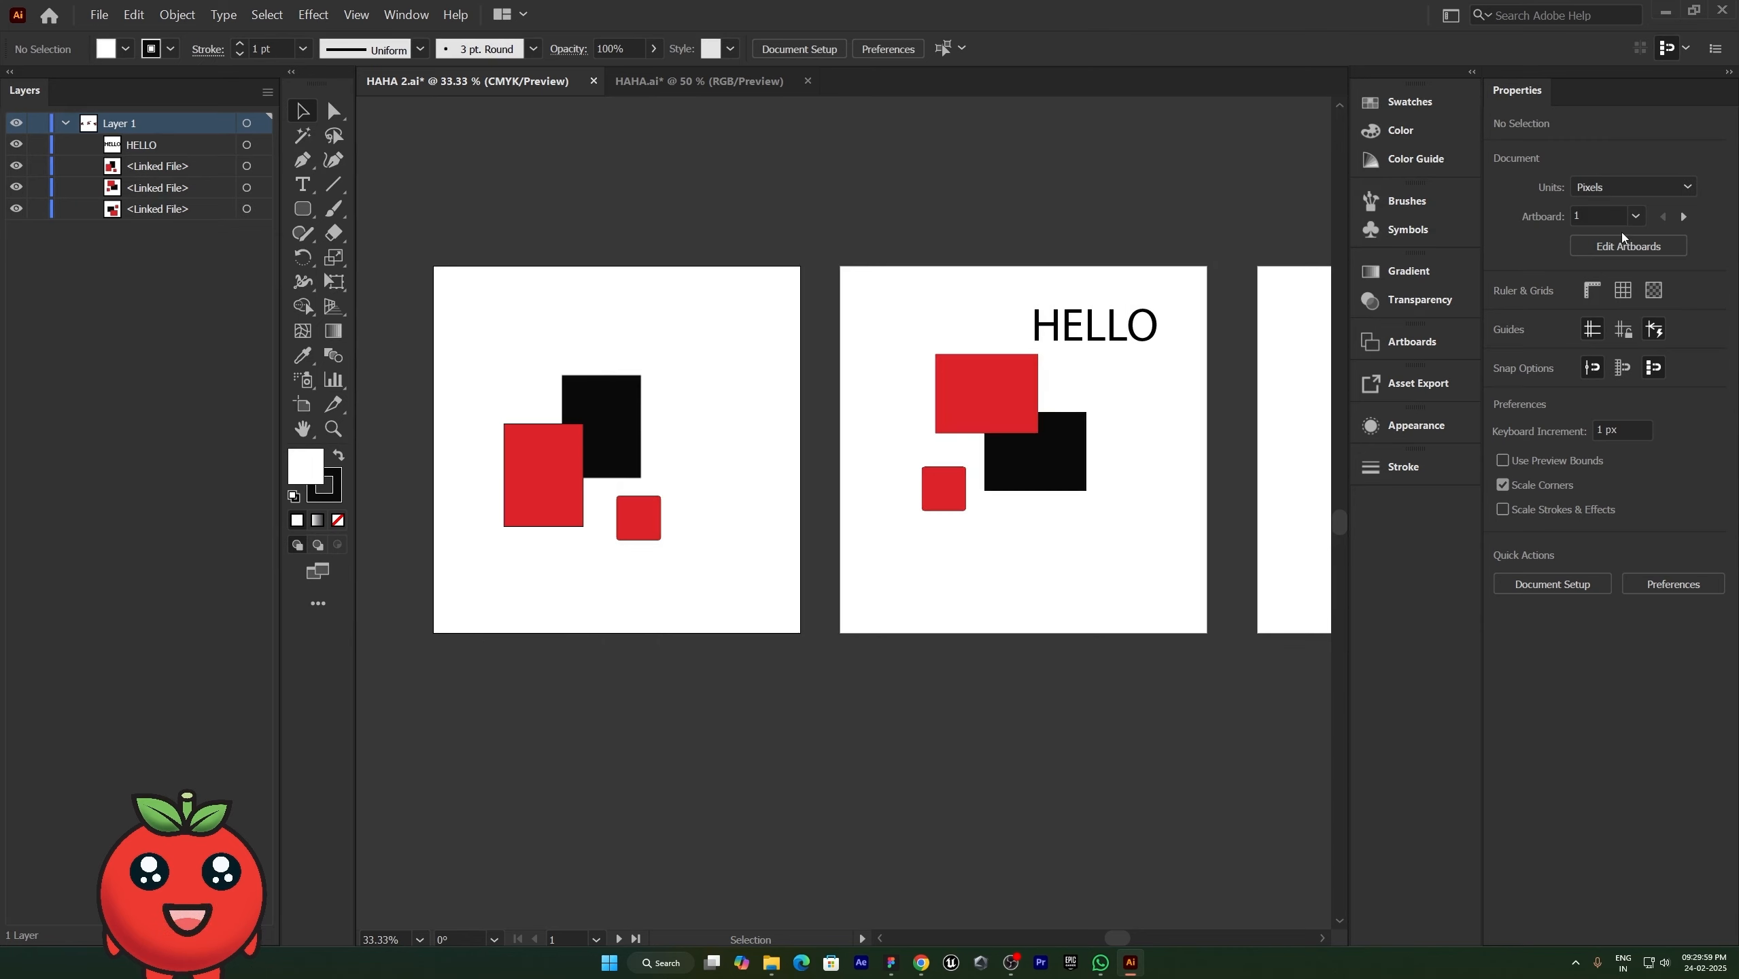
left_click(1620, 178)
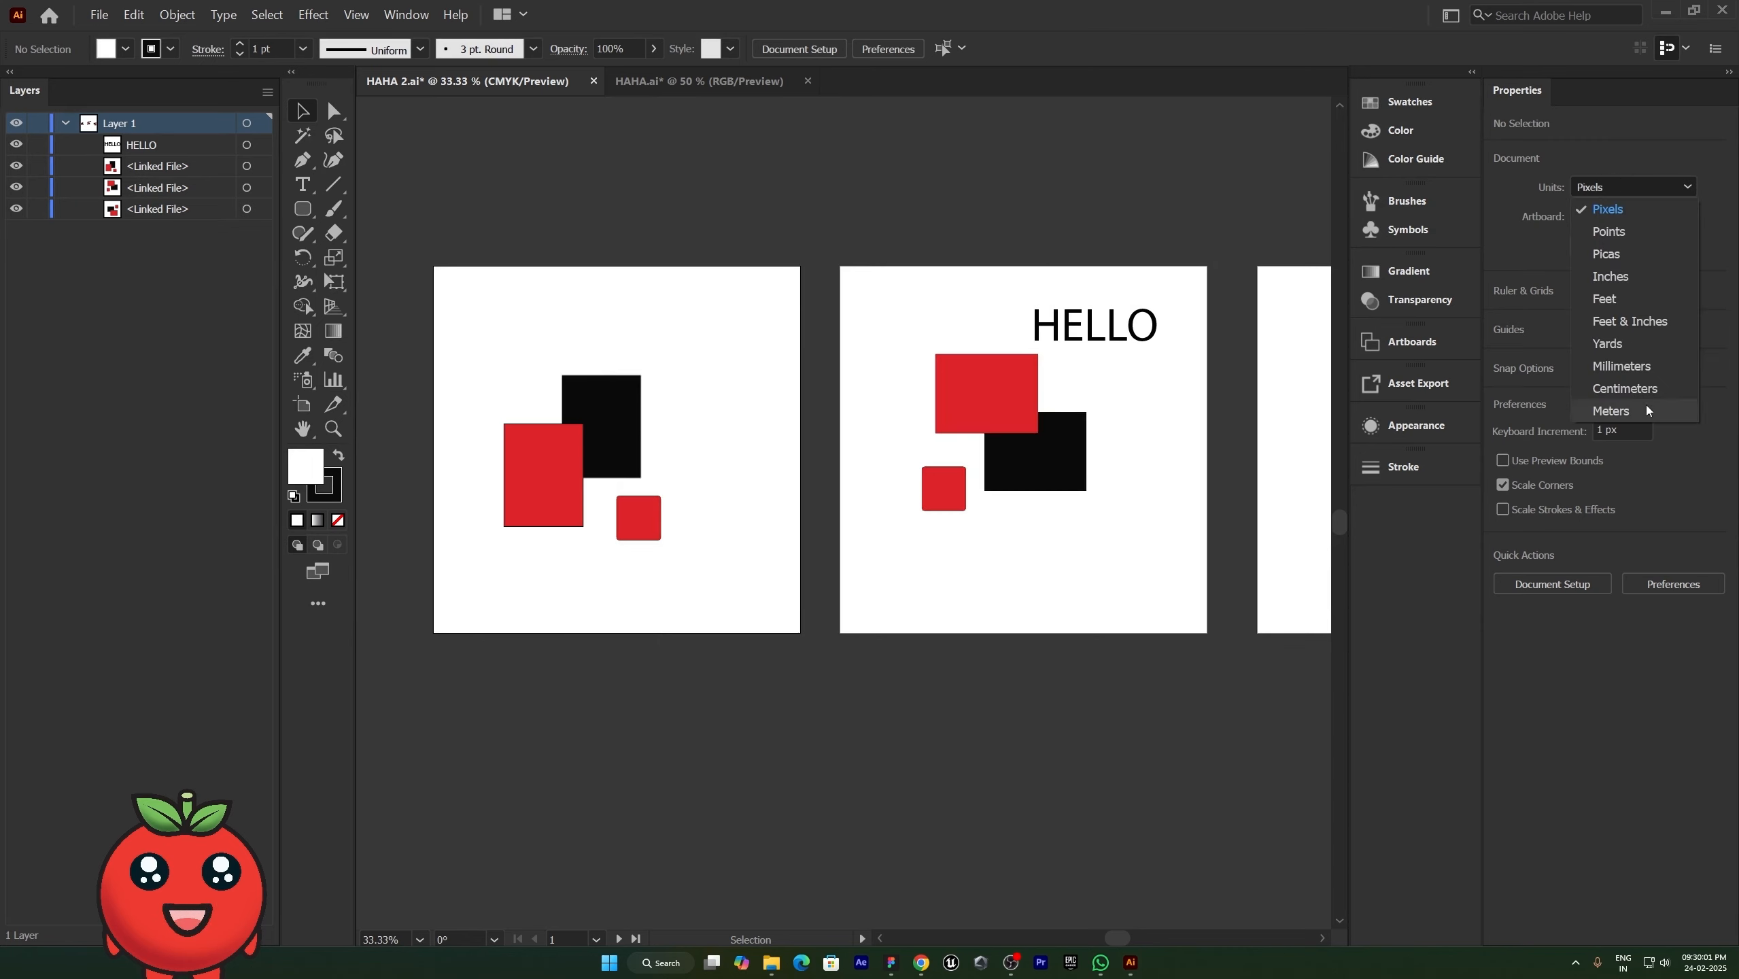
left_click(1586, 680)
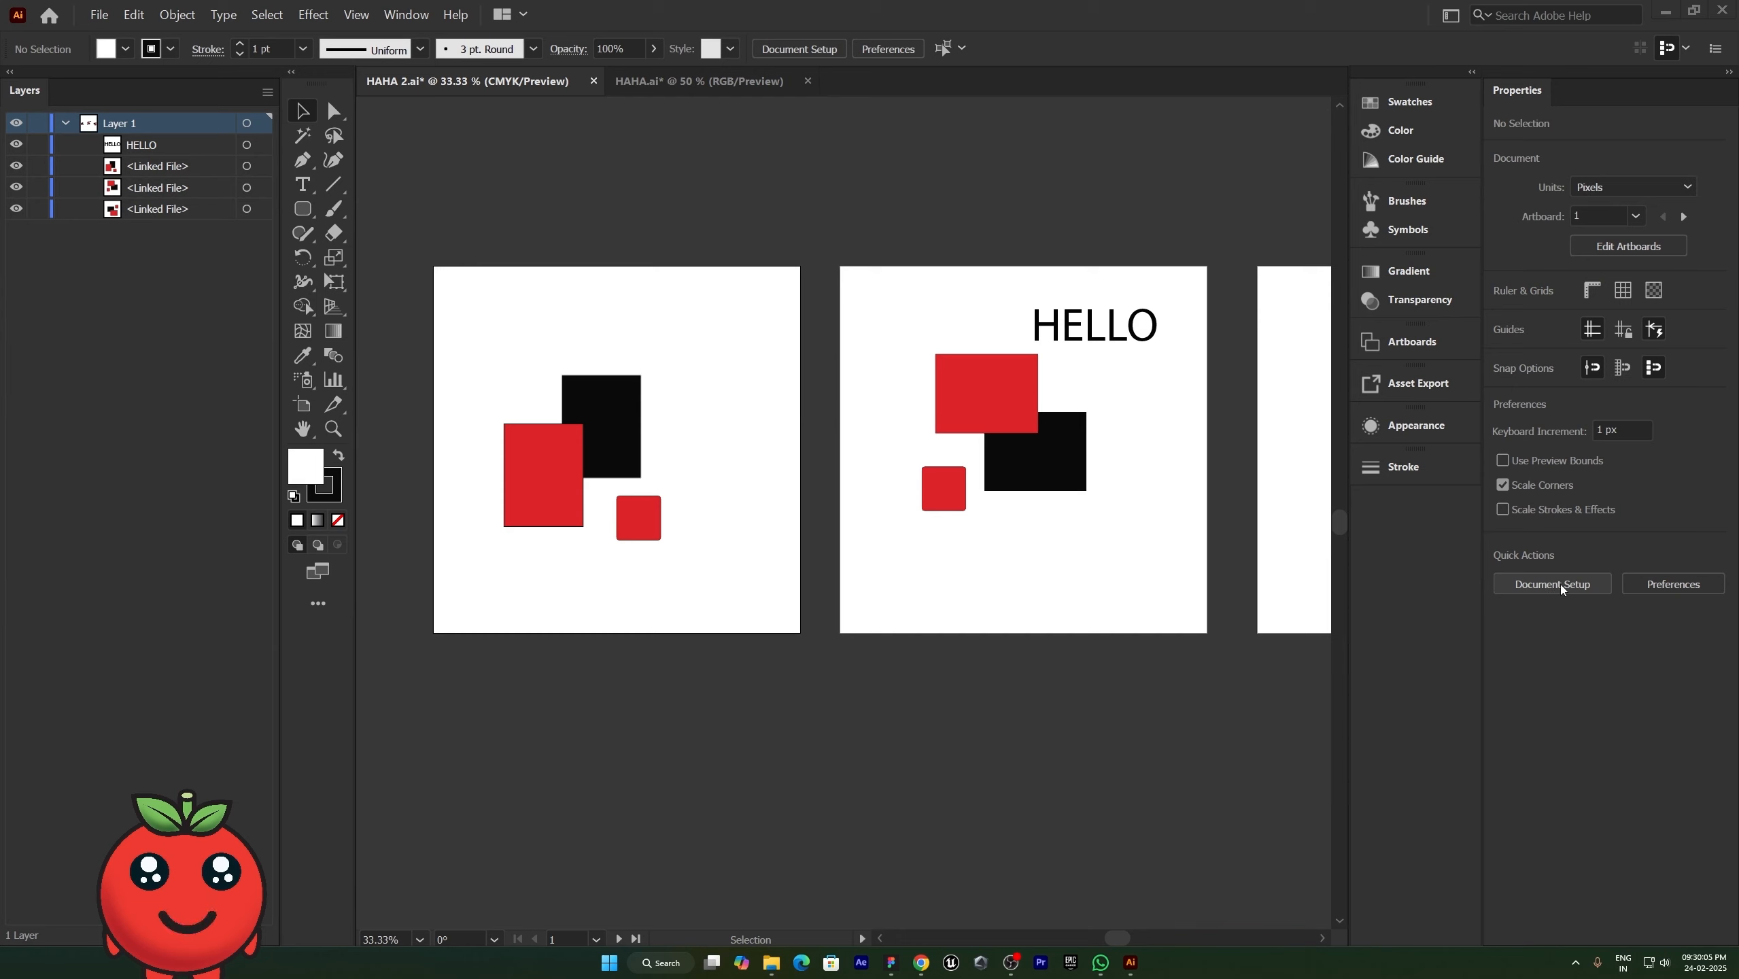
Step: Switch the document color mode to RGB and back to CMYK to compare the artwork's colors
left_click(107, 18)
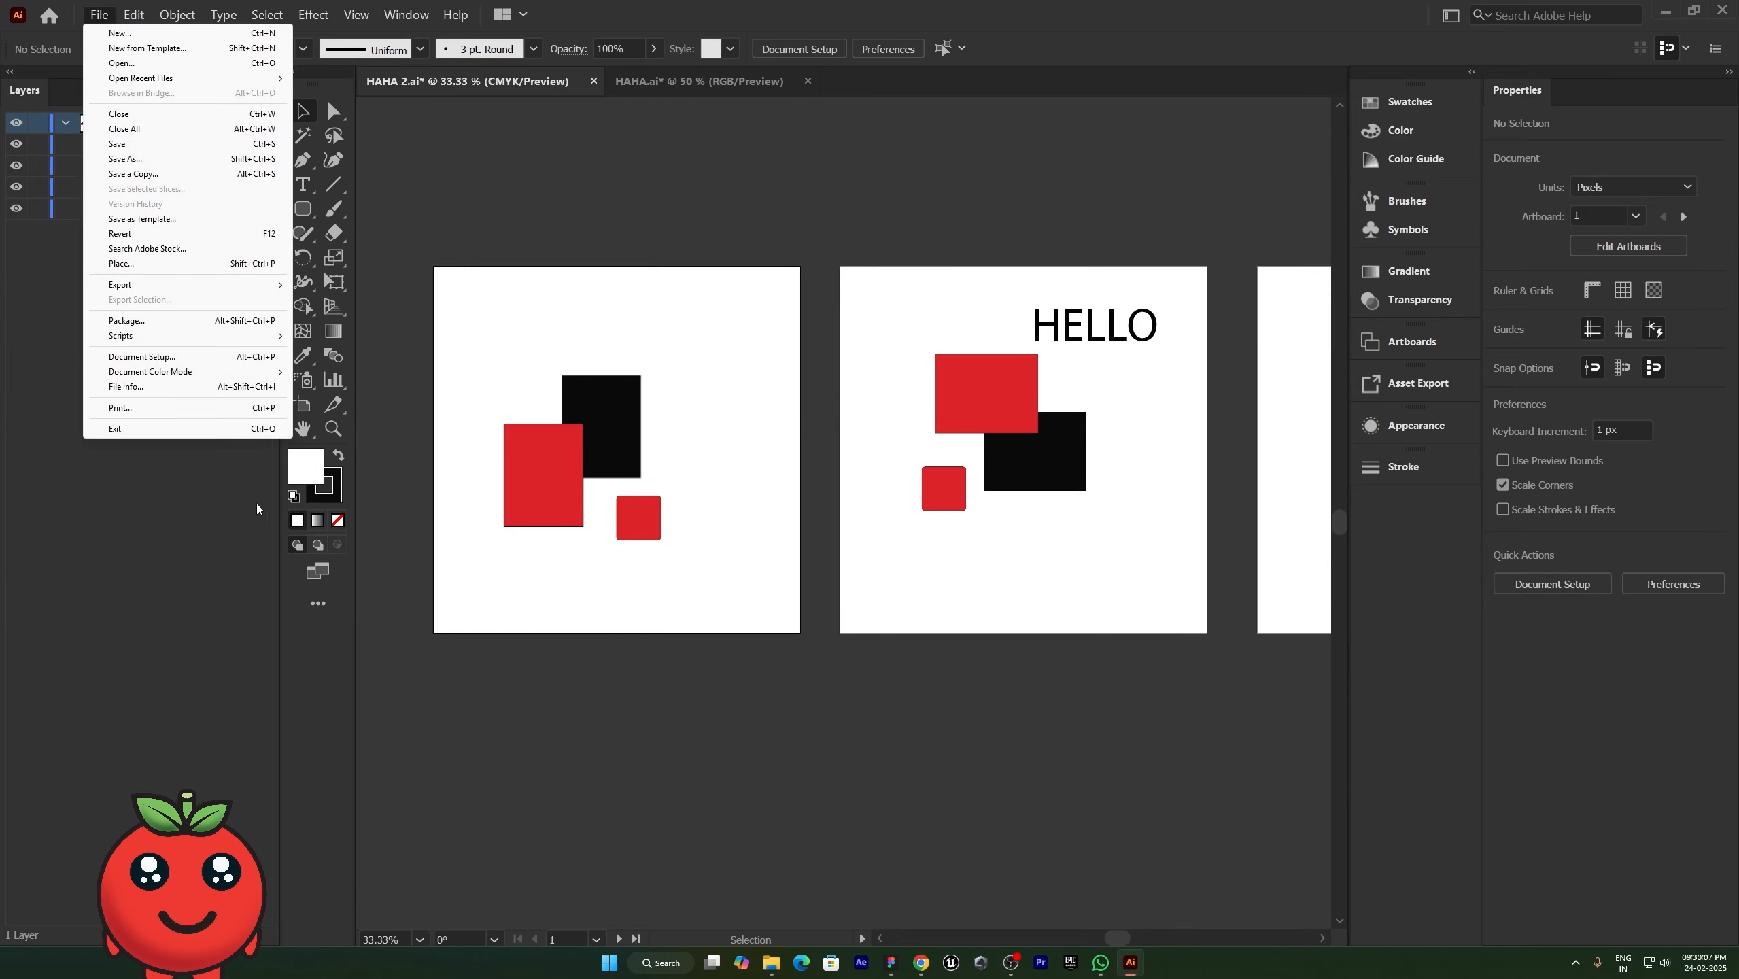
mouse_move(188, 374)
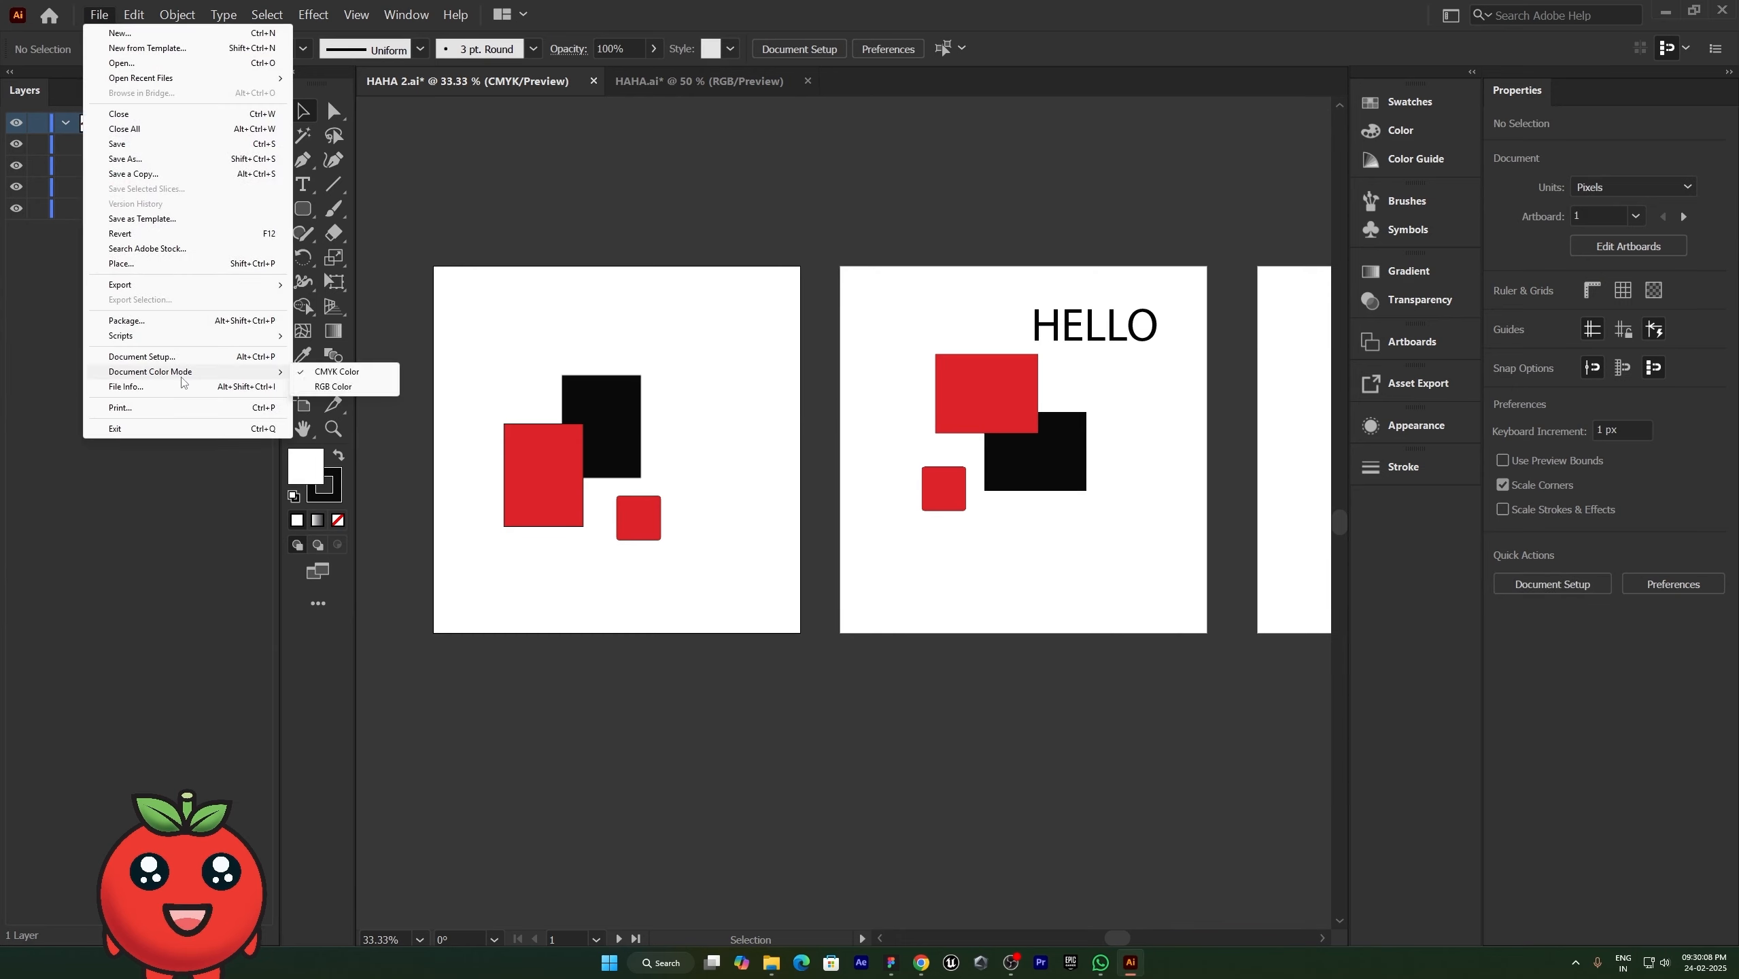
left_click(335, 388)
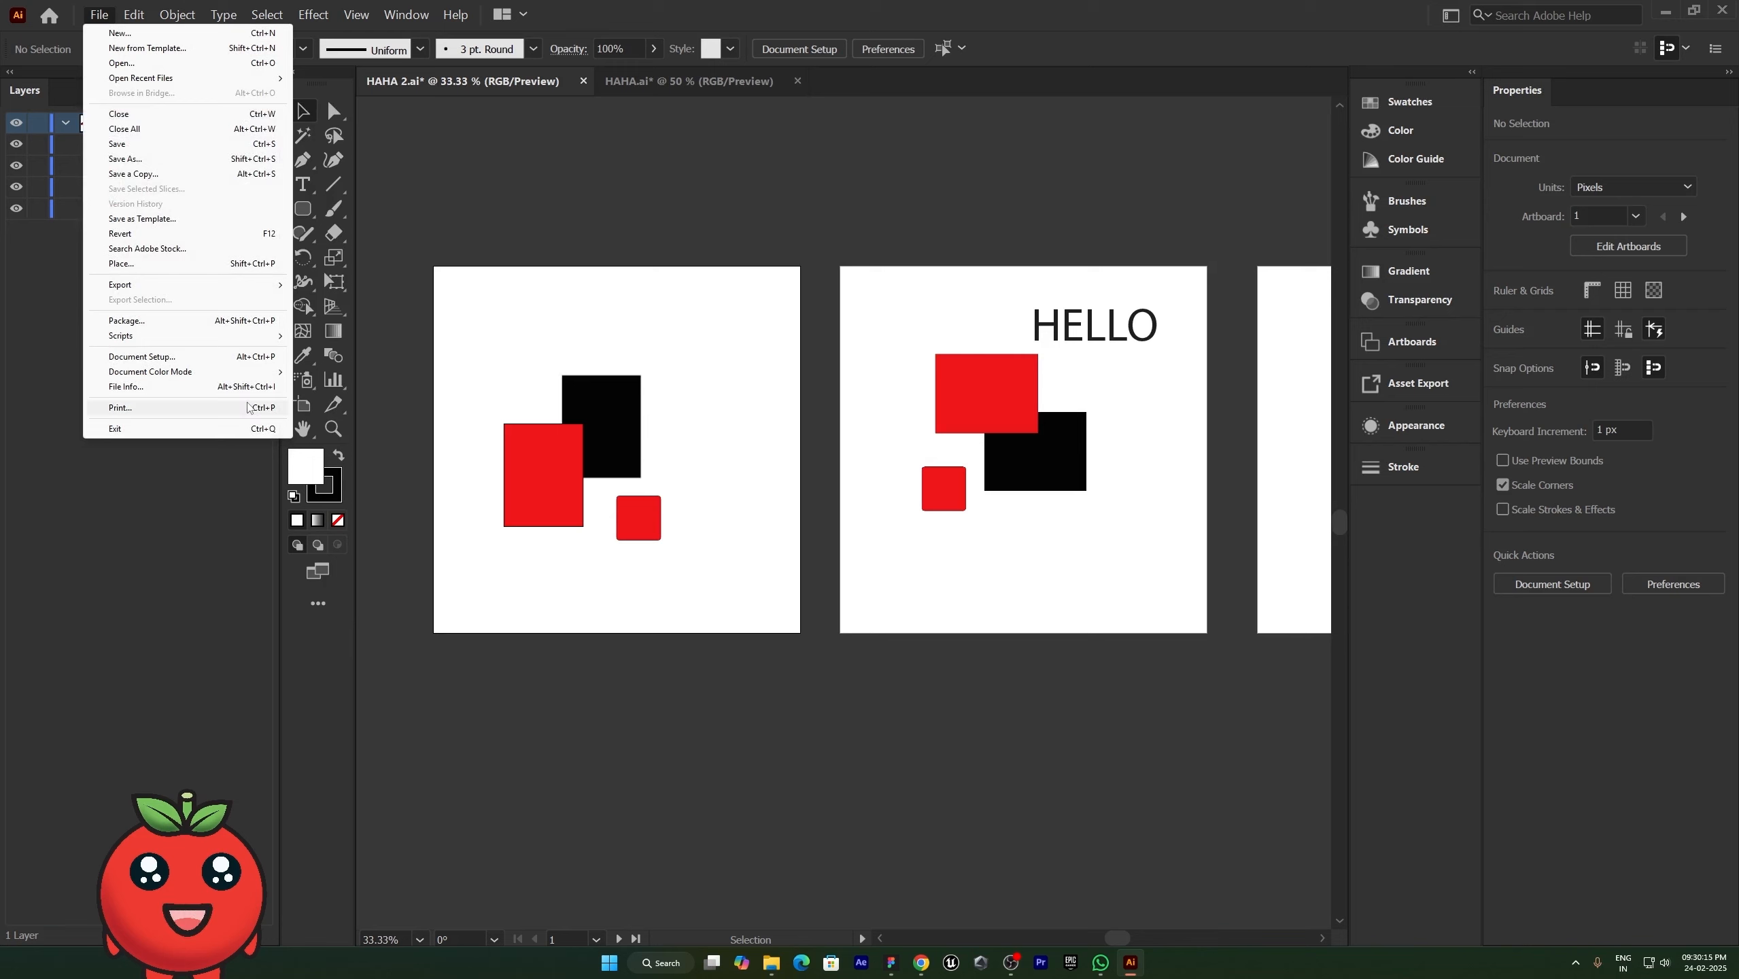
mouse_move(248, 372)
left_click(318, 374)
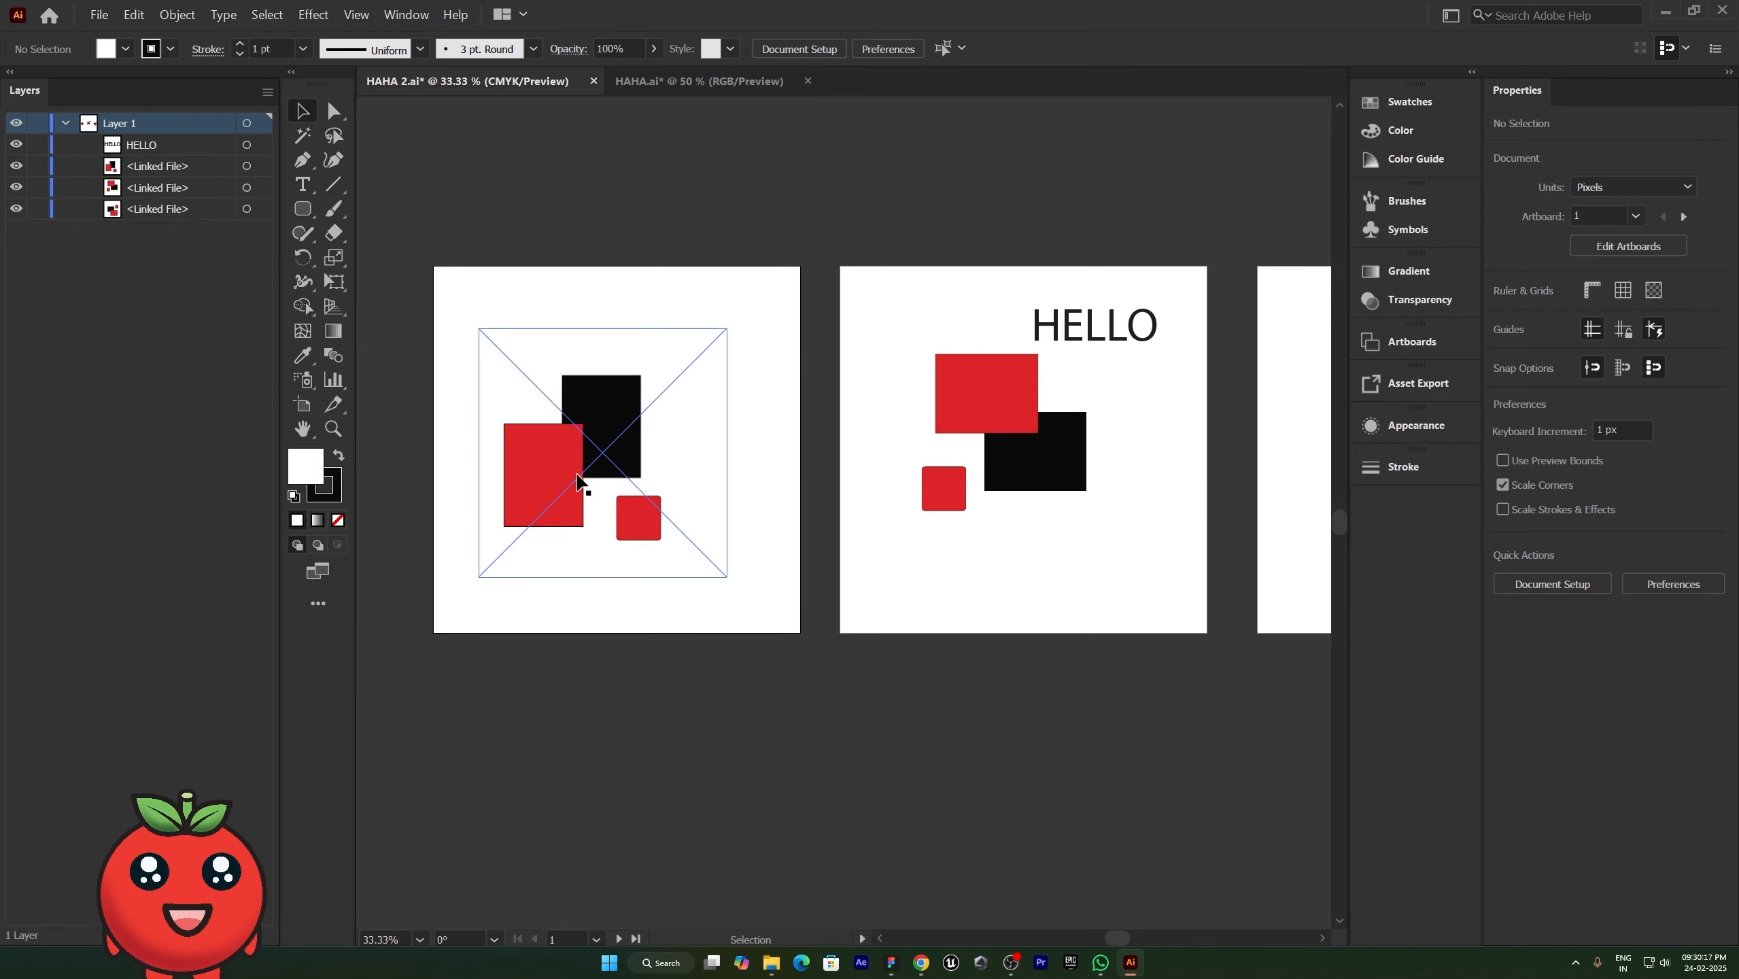
Step: Set the document color mode of HAHA 2.ai to RGB Color
left_click(99, 14)
mouse_move(248, 373)
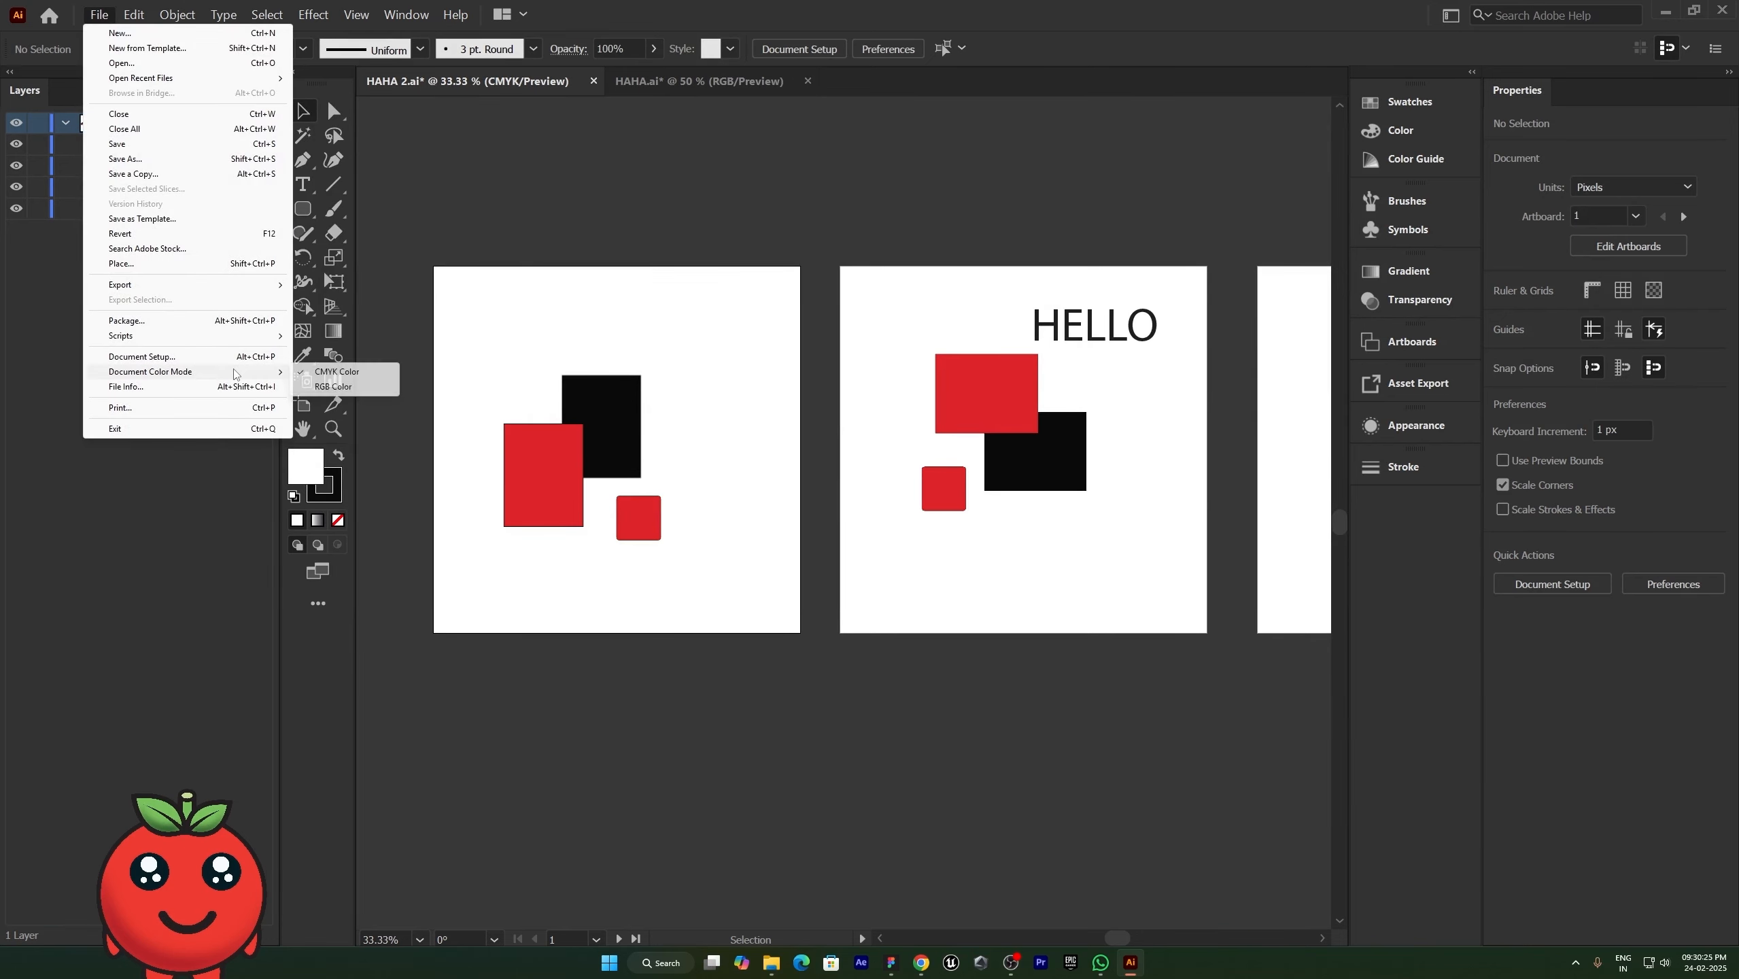
left_click(323, 388)
Step: Open the print settings, reposition the artwork in the preview to about X -121 px, Y -193 px, and cancel printing
left_click(100, 14)
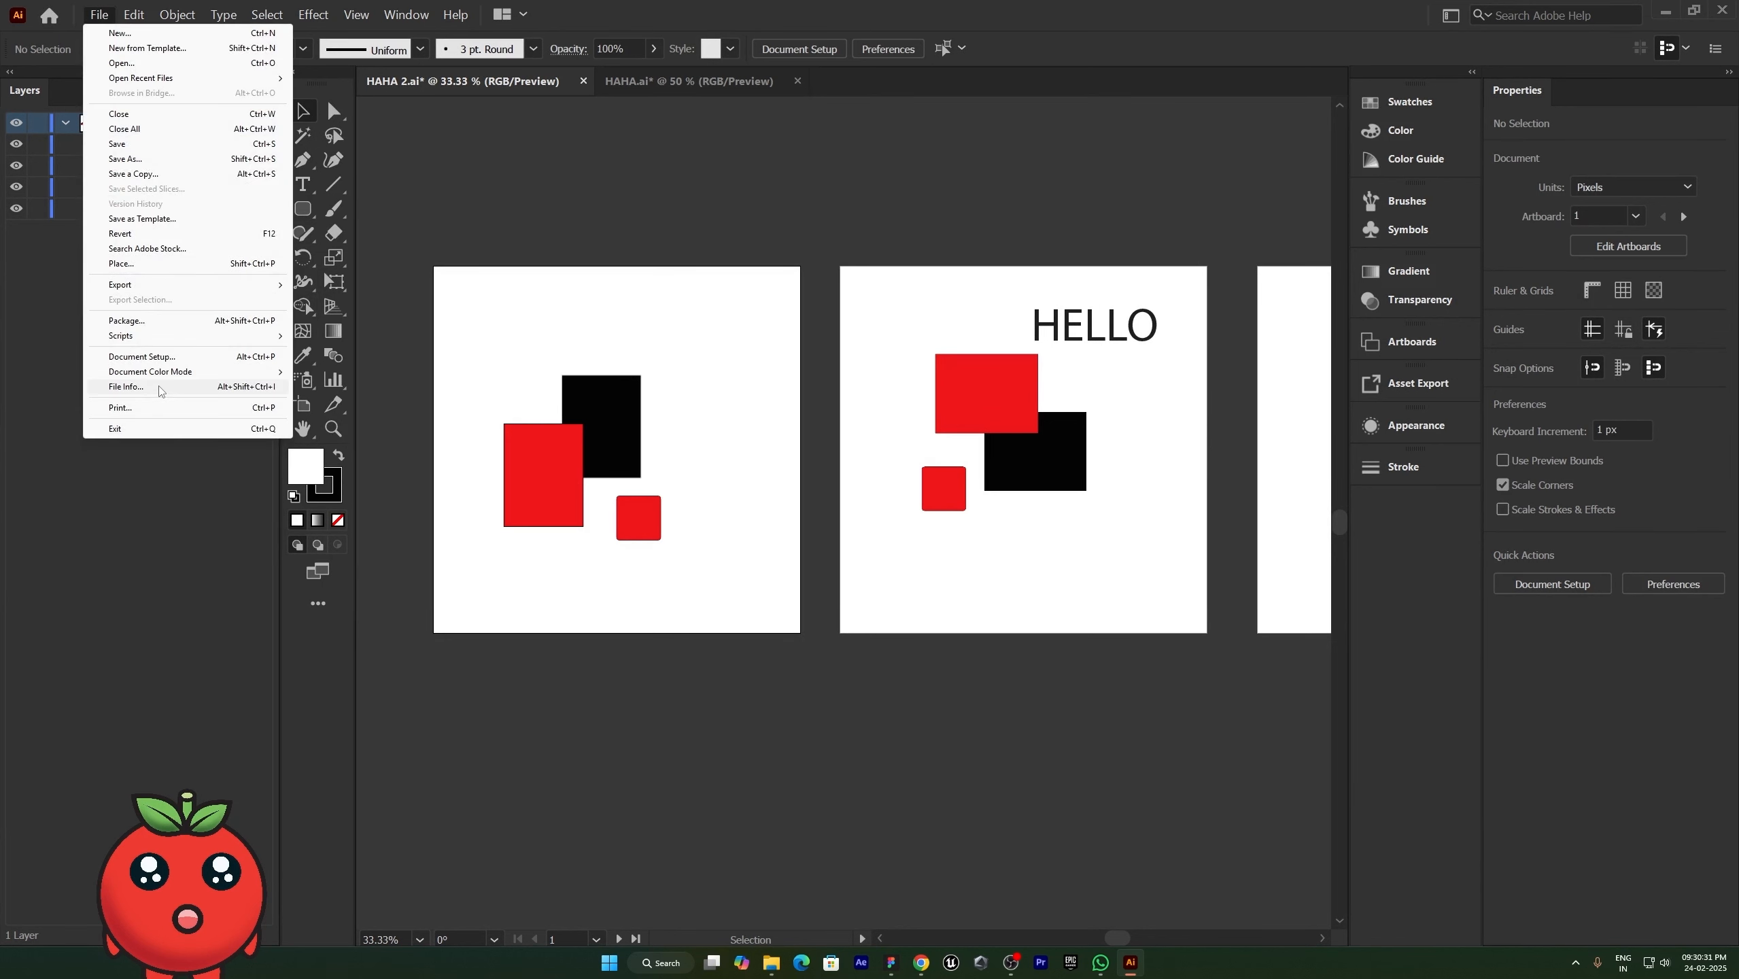
left_click(138, 407)
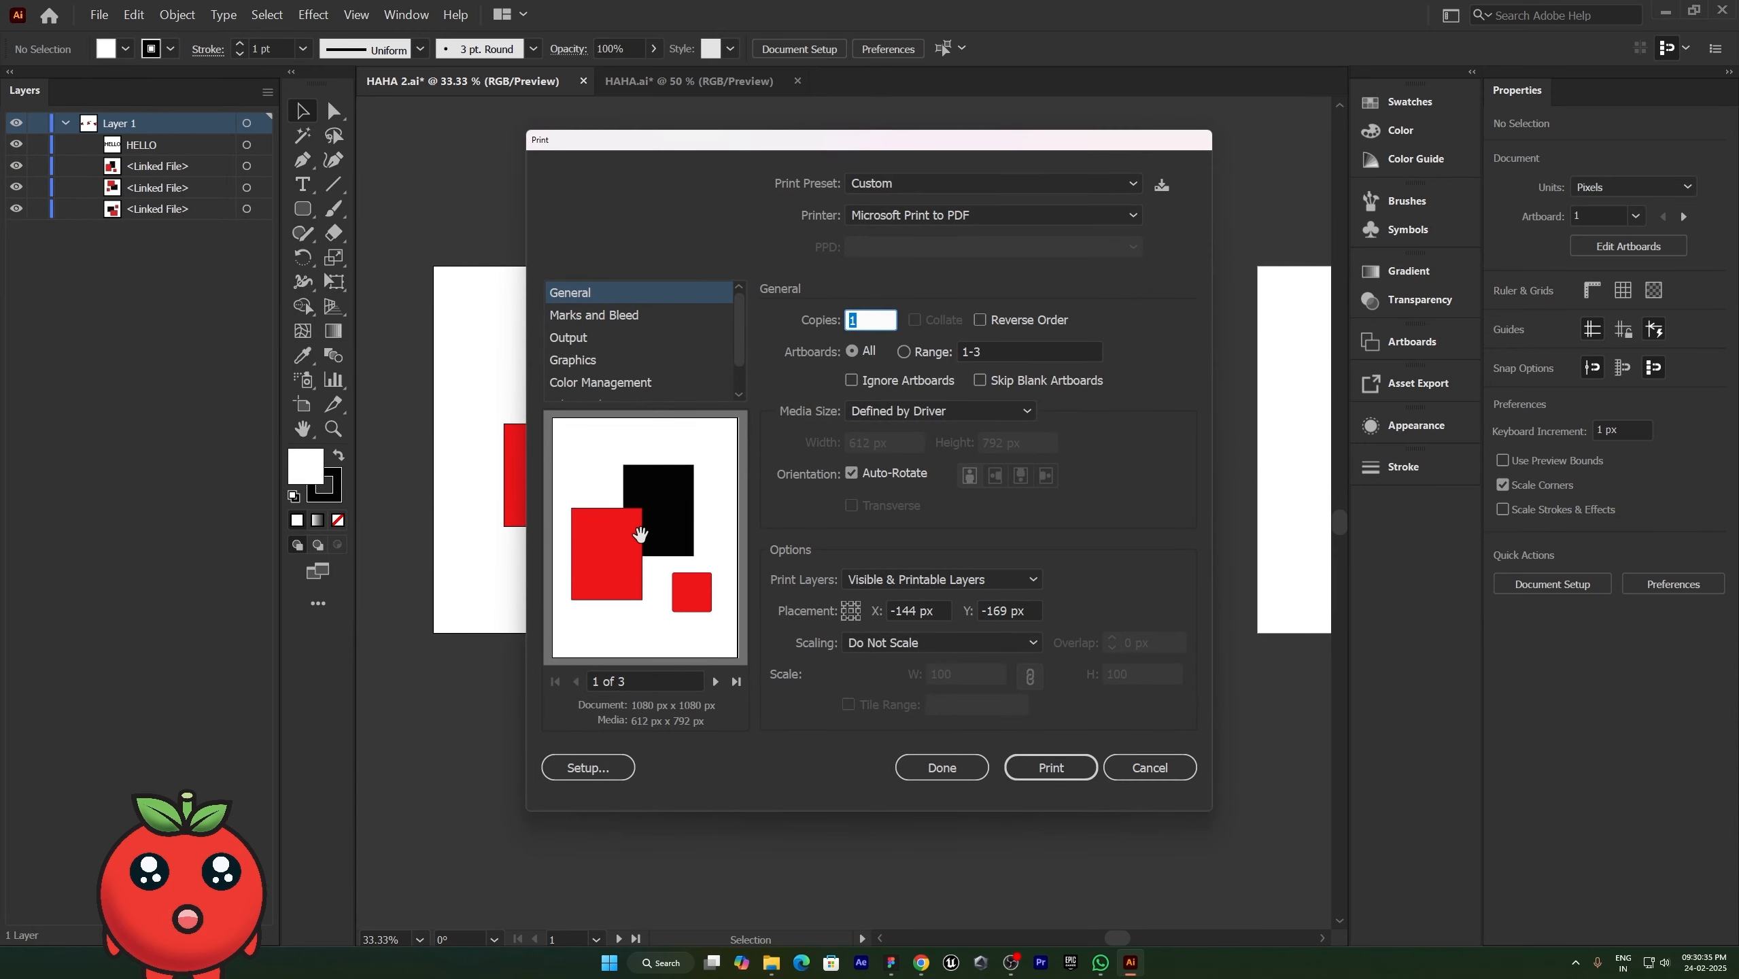
mouse_move(638, 532)
left_mouse_down()
mouse_move(670, 504)
mouse_move(623, 517)
mouse_move(650, 517)
mouse_move(637, 532)
mouse_move(647, 556)
mouse_move(655, 543)
left_mouse_up()
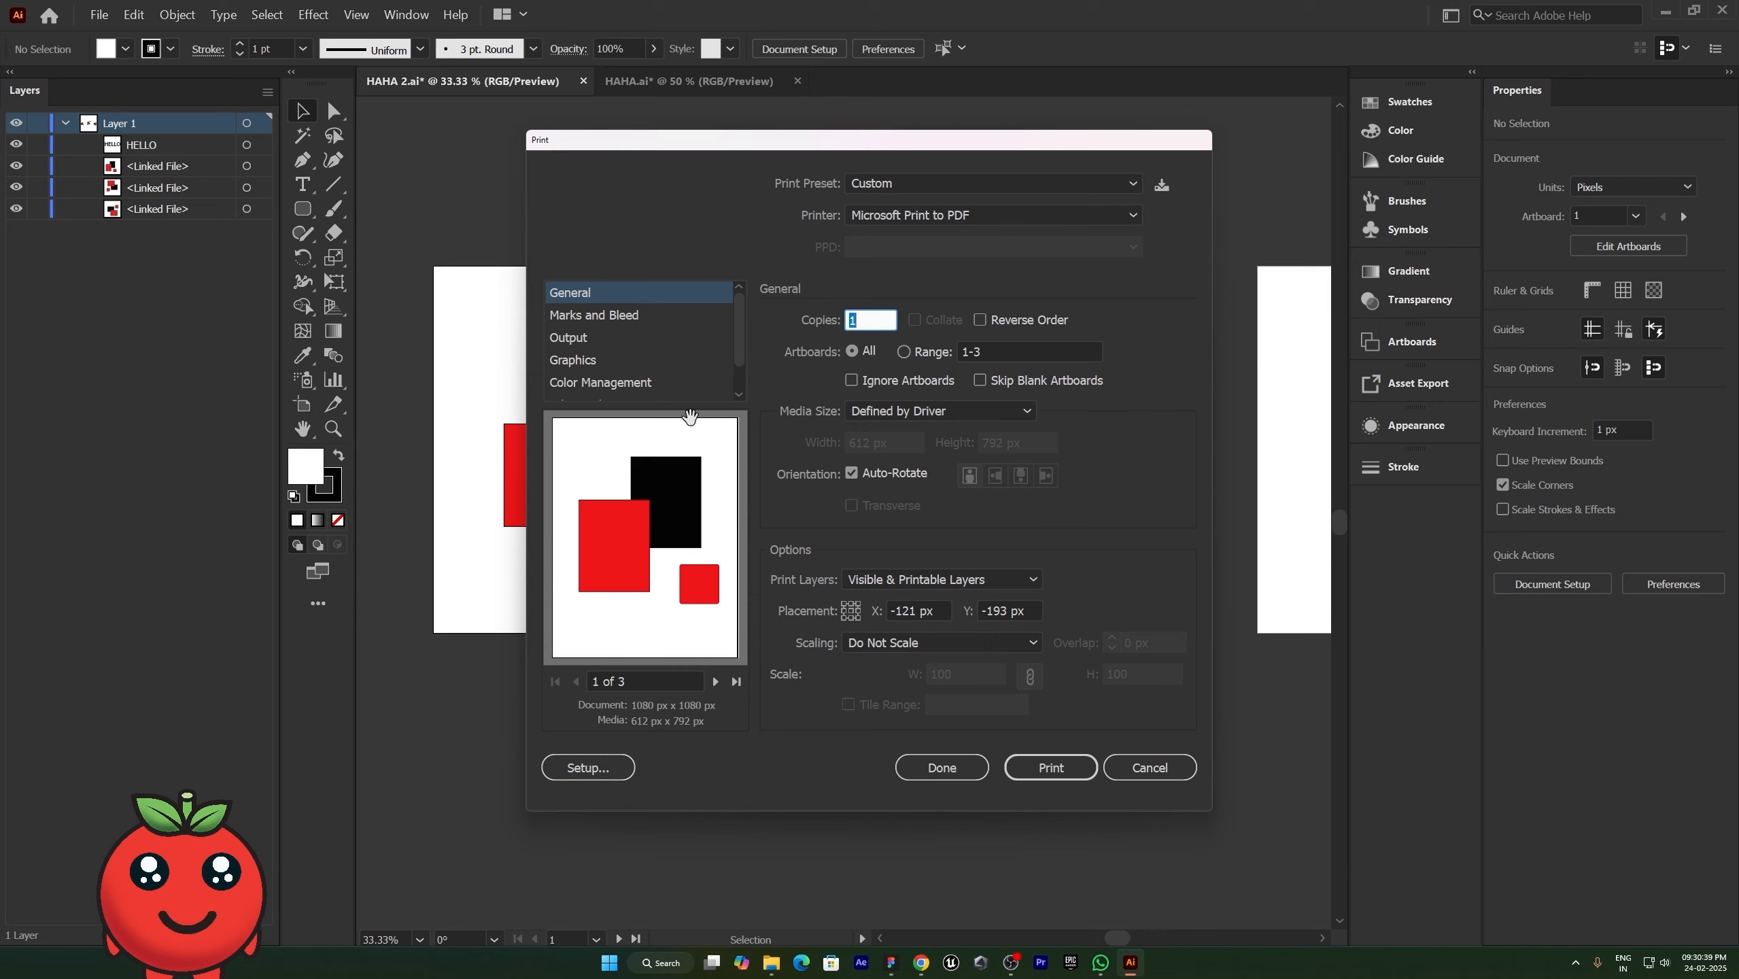
left_click(1107, 773)
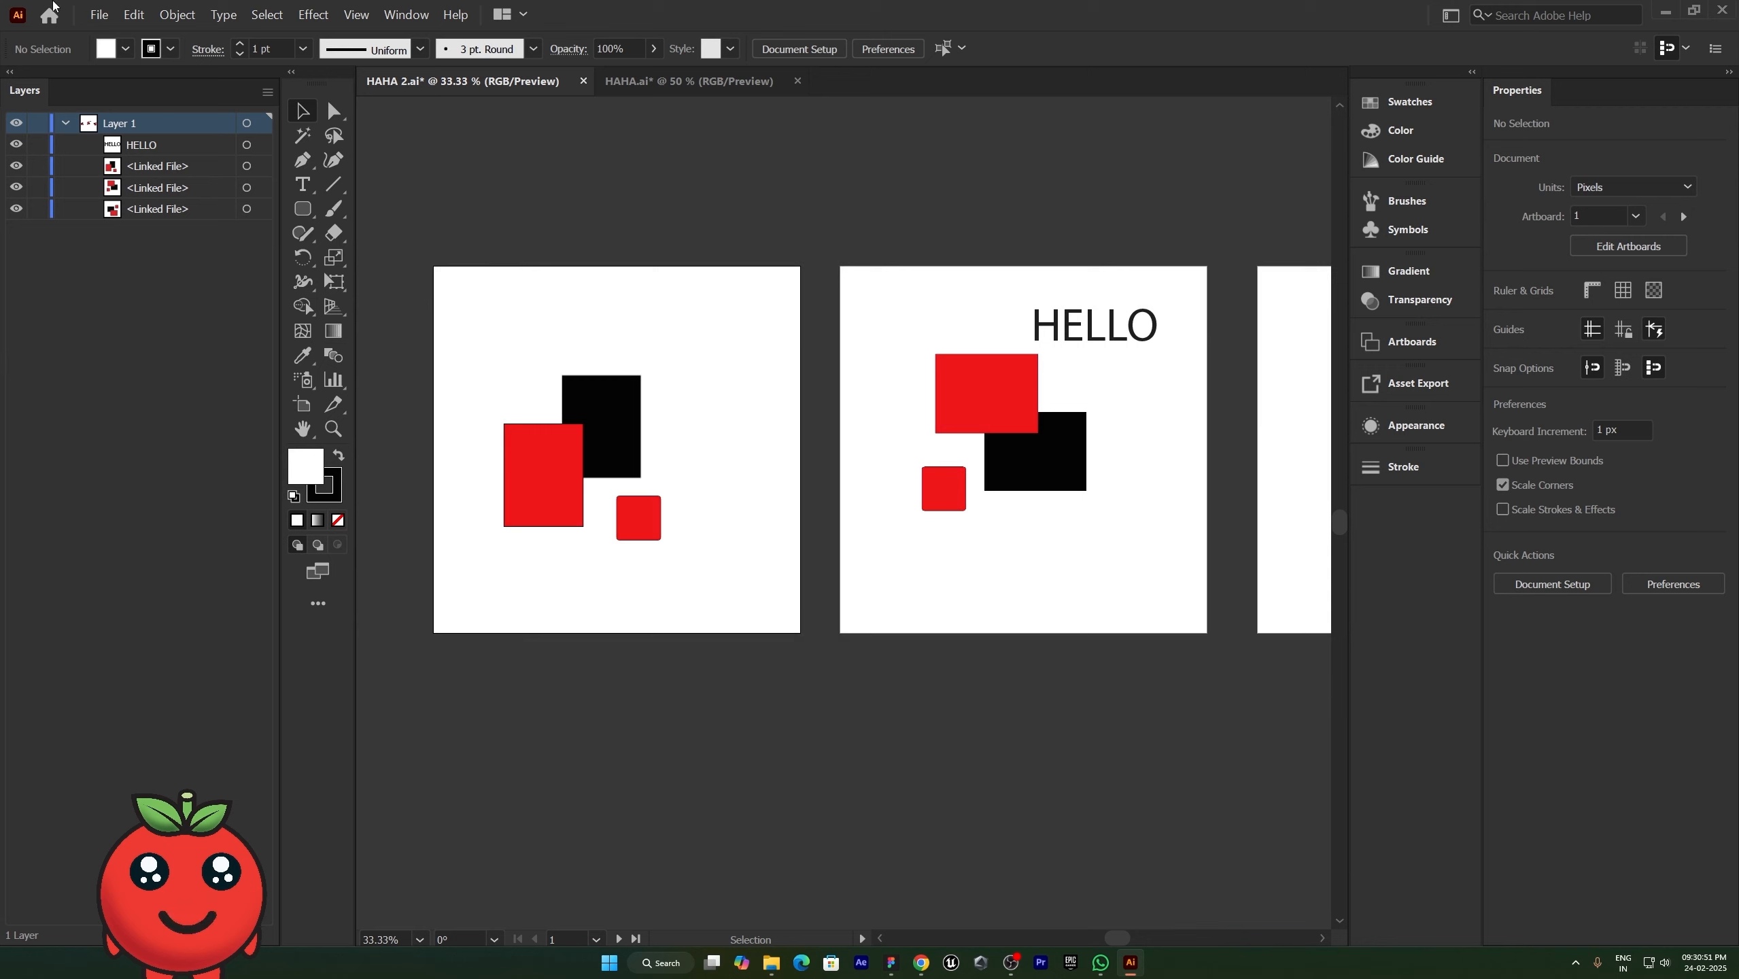
Step: Save HAHA 2.ai and package it with its links, fonts and report into the folder HAHA 2_Folder 1
left_click(97, 14)
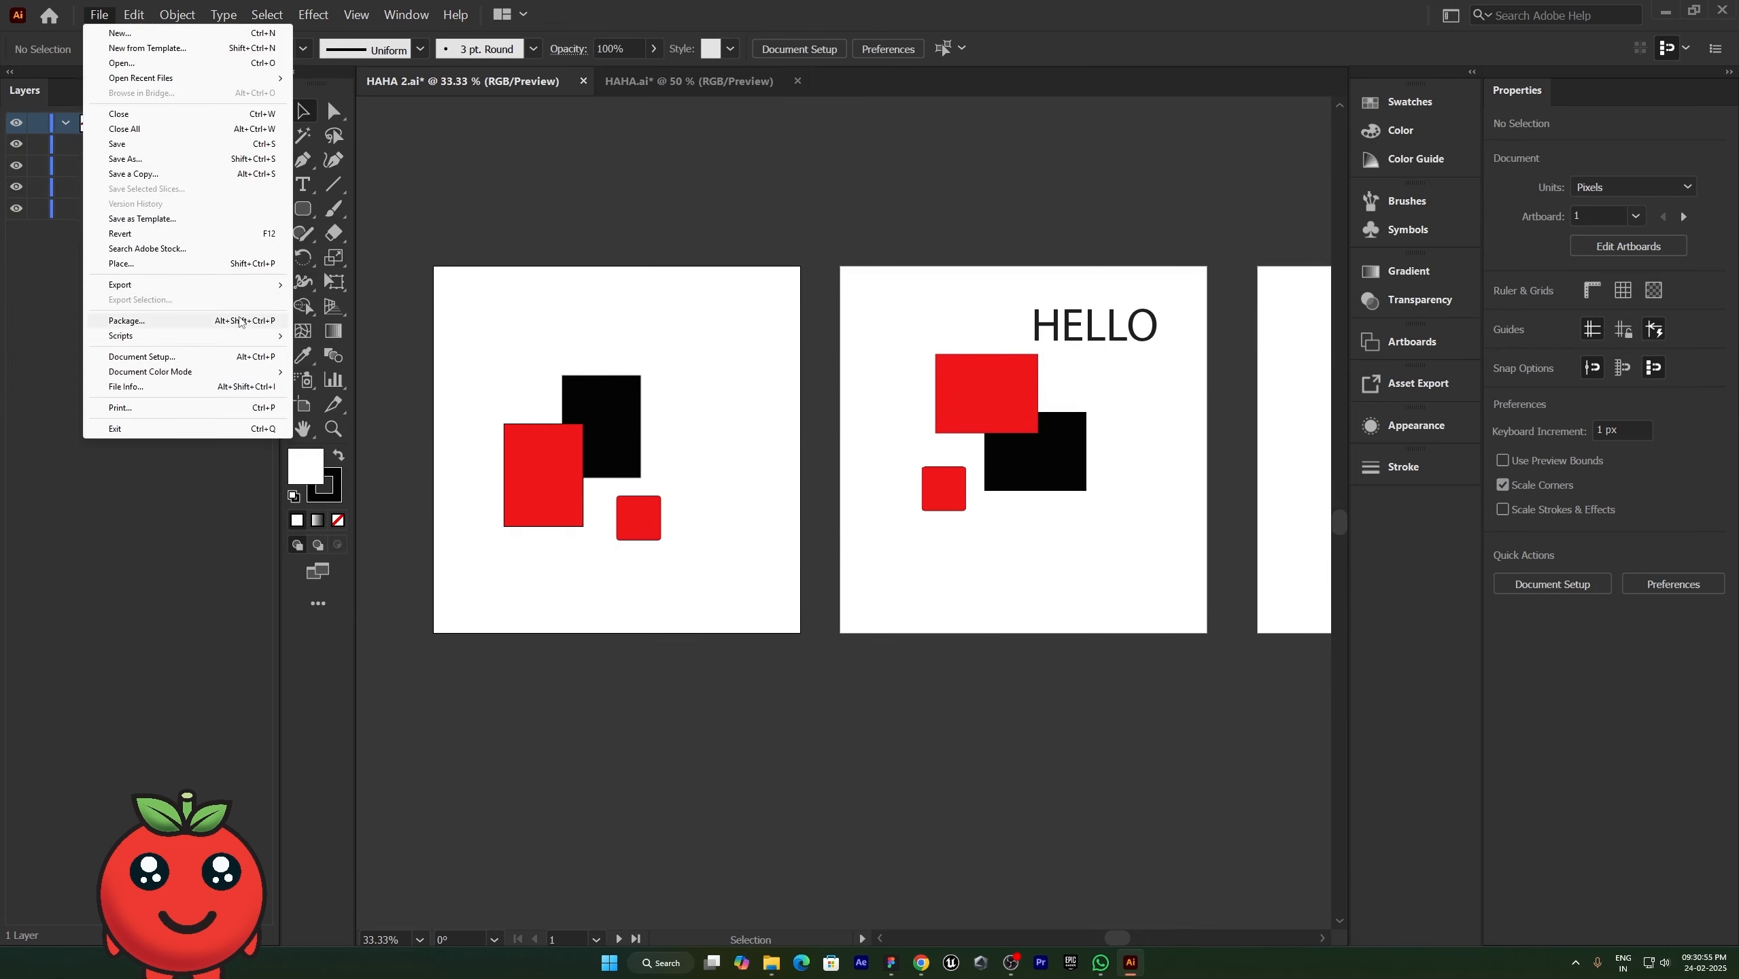
left_click(241, 322)
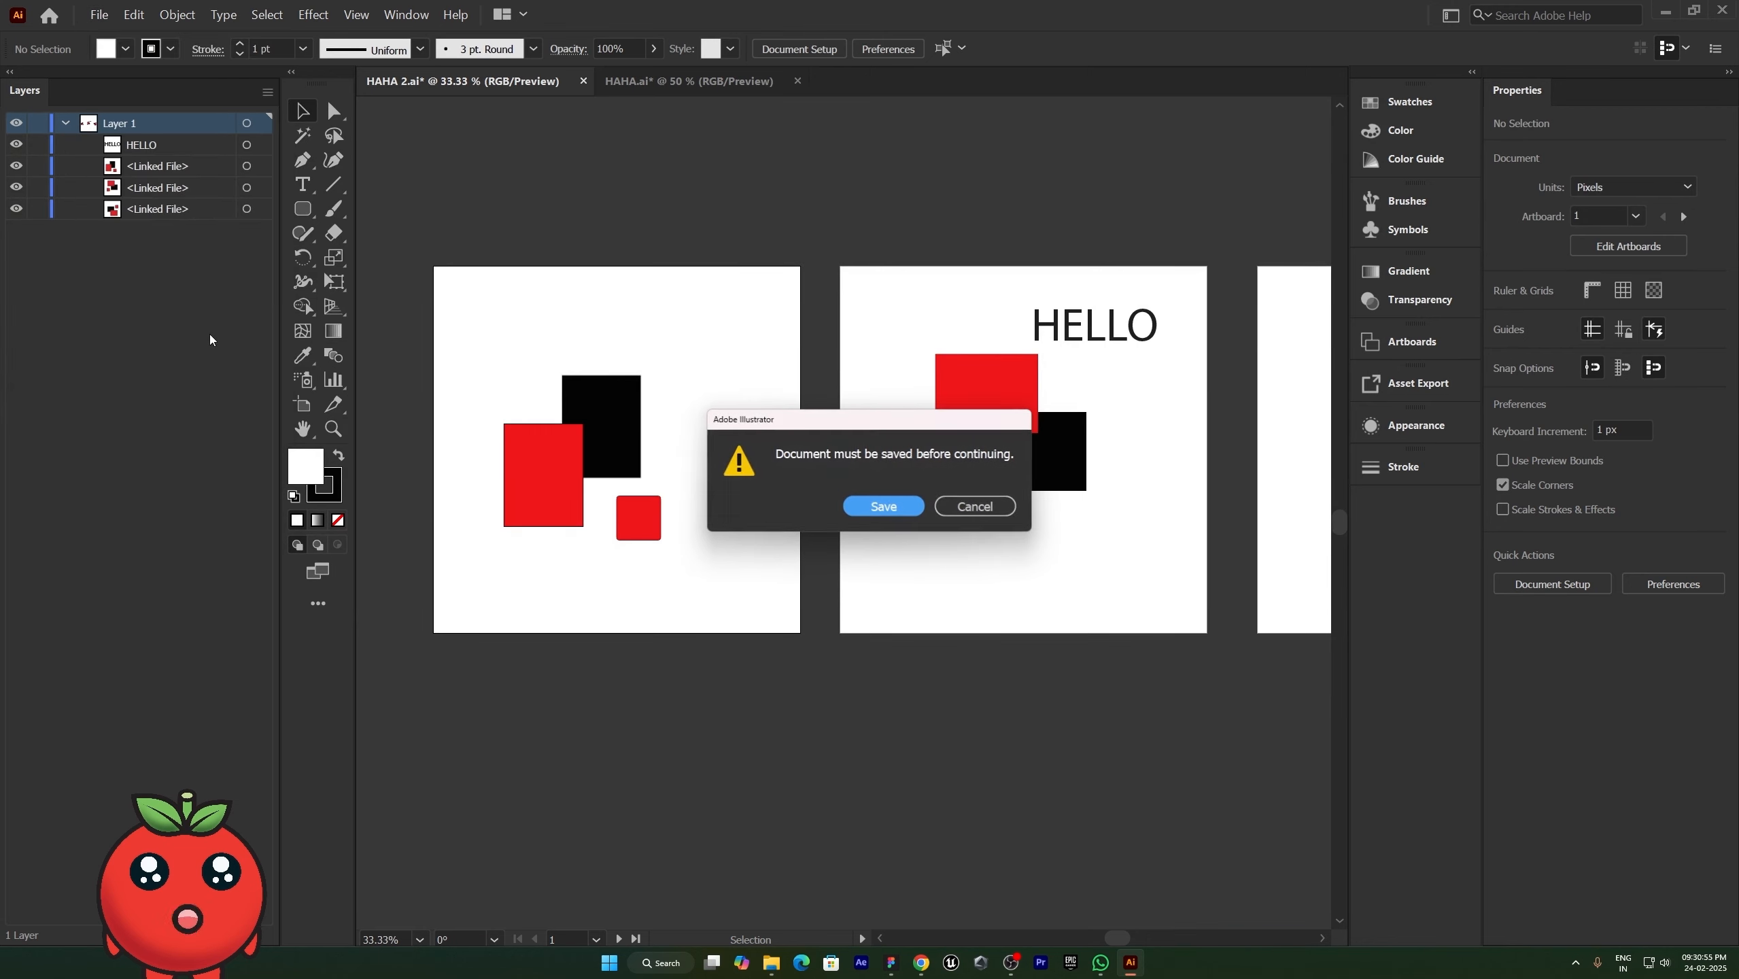
left_click(883, 506)
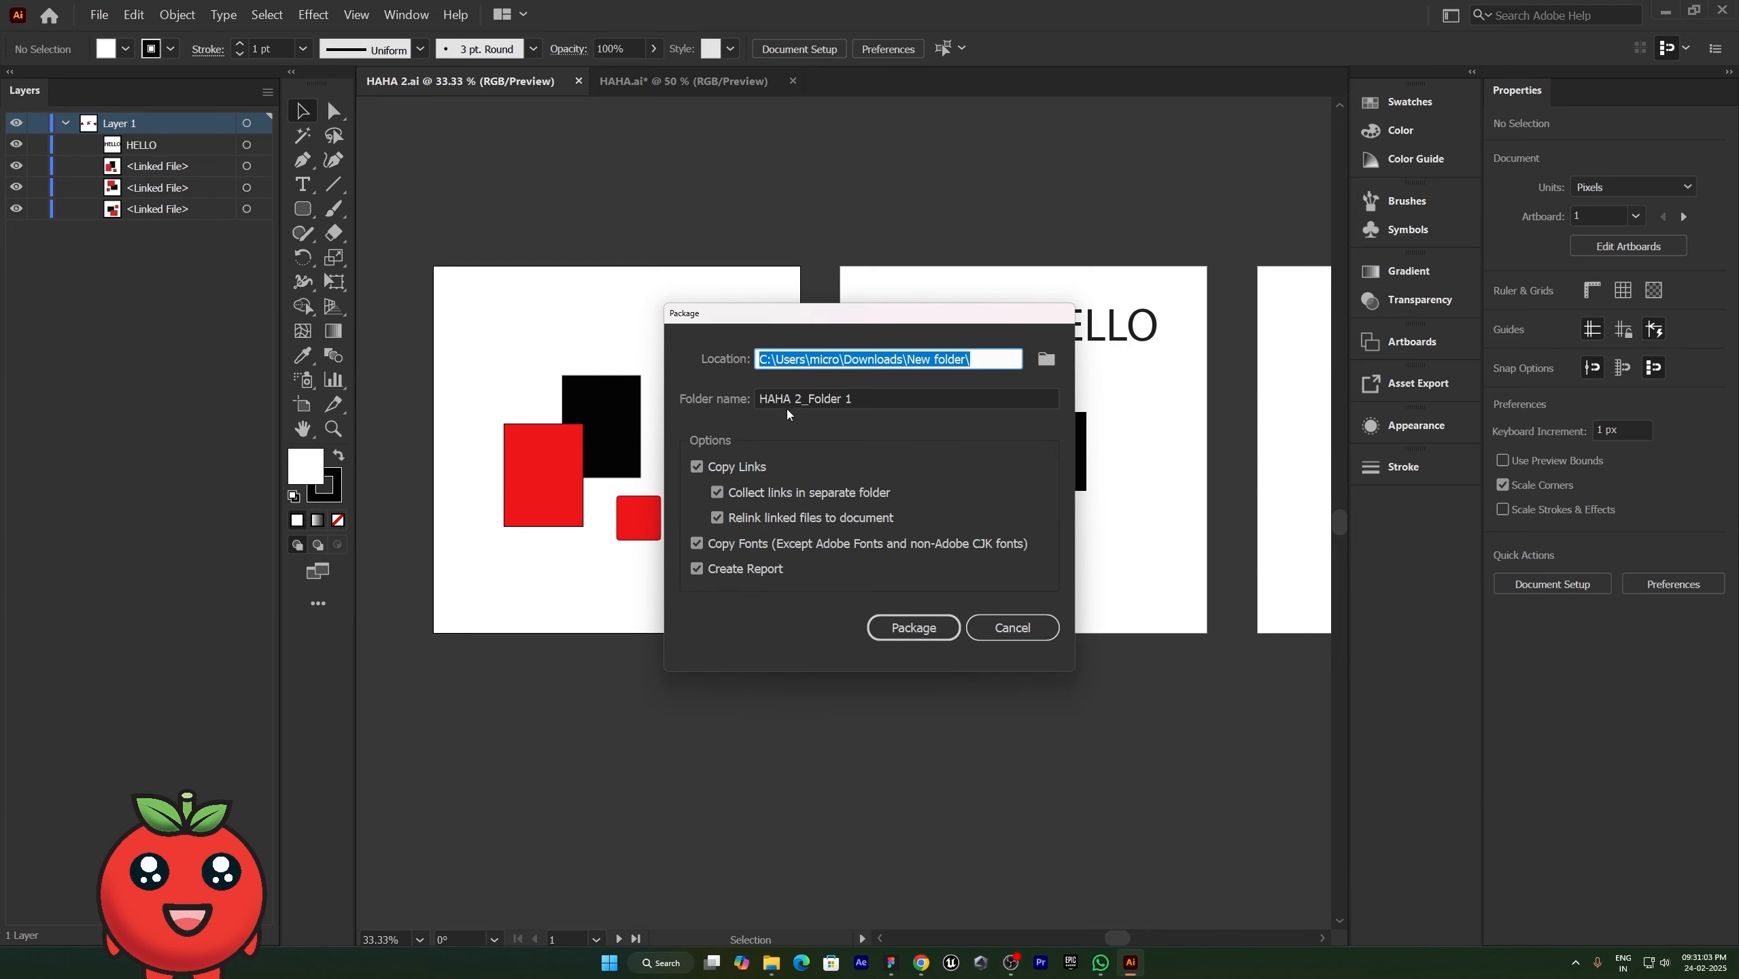
left_click(951, 627)
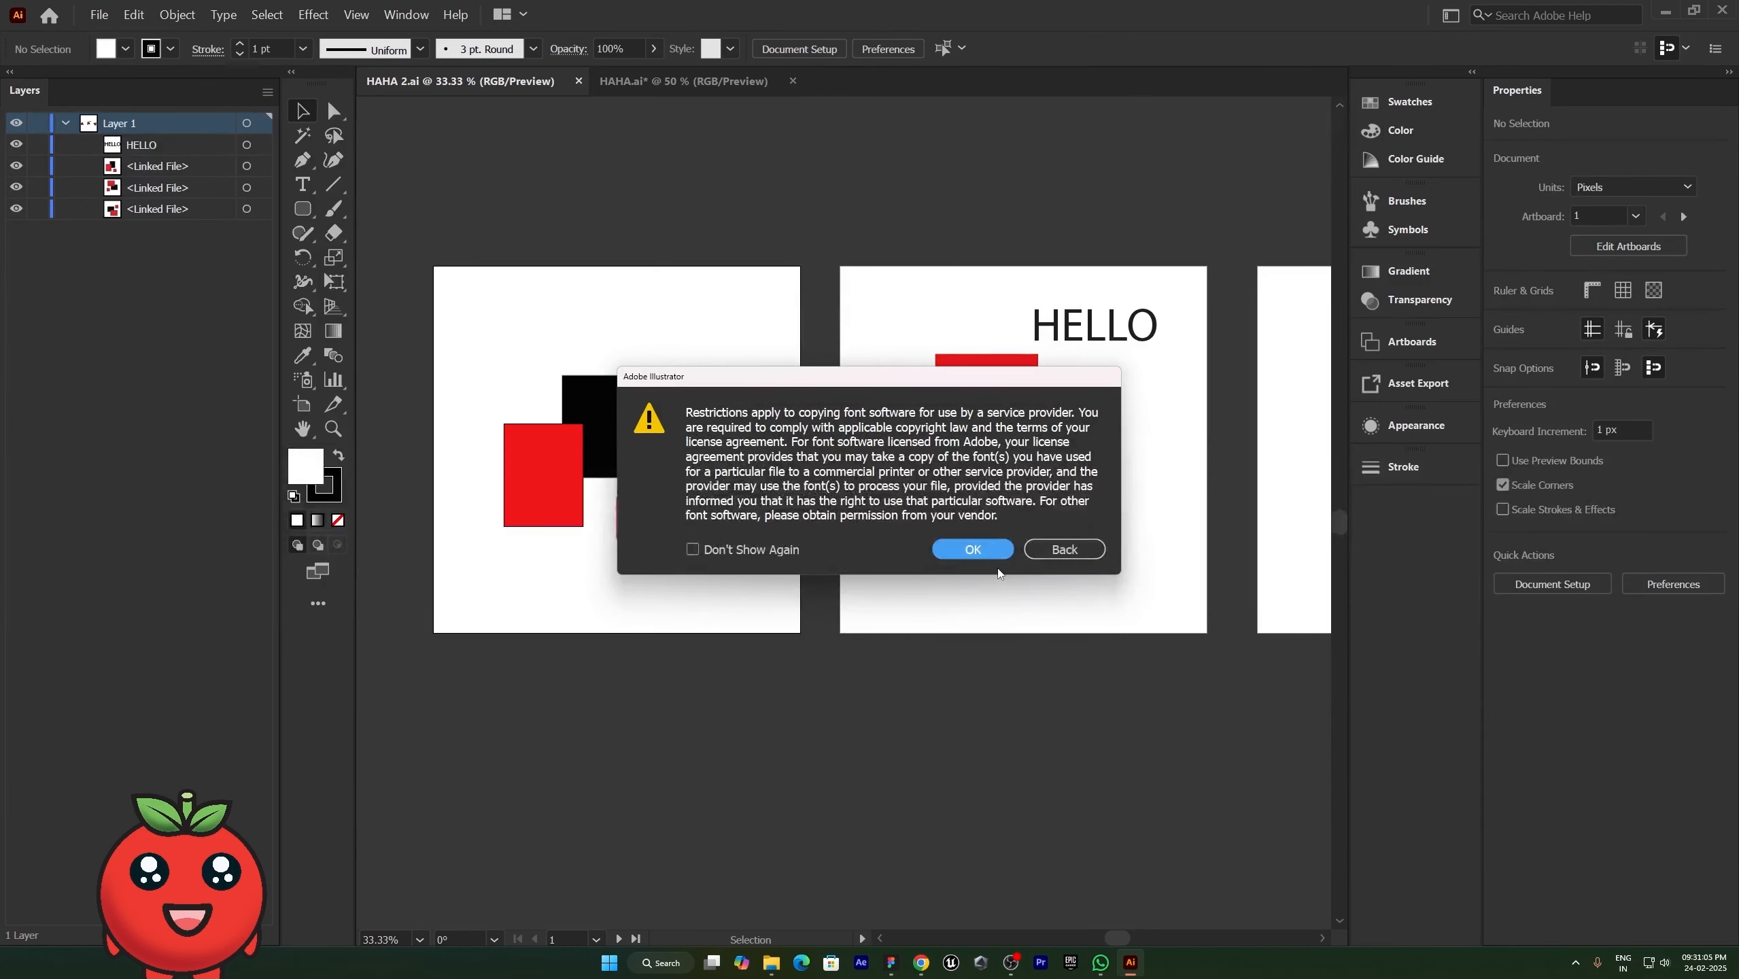
left_click(981, 544)
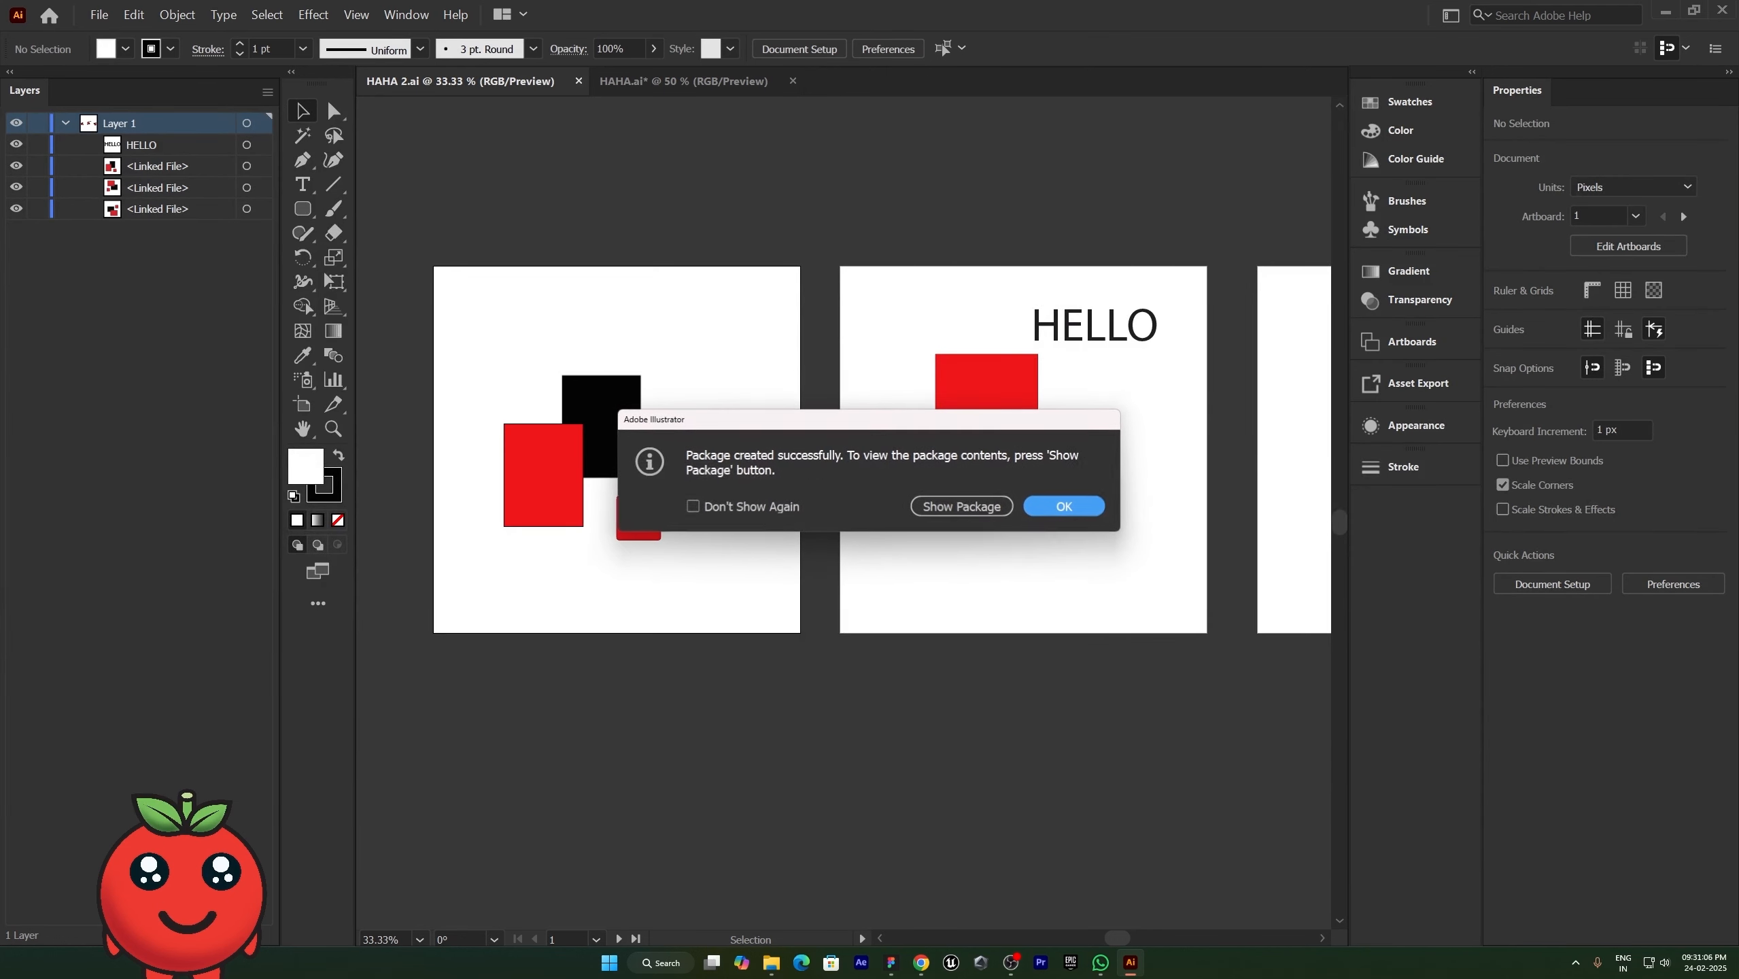
Step: Show the finished package in File Explorer, read the HAHA 2 Report text file and close it
left_click(956, 503)
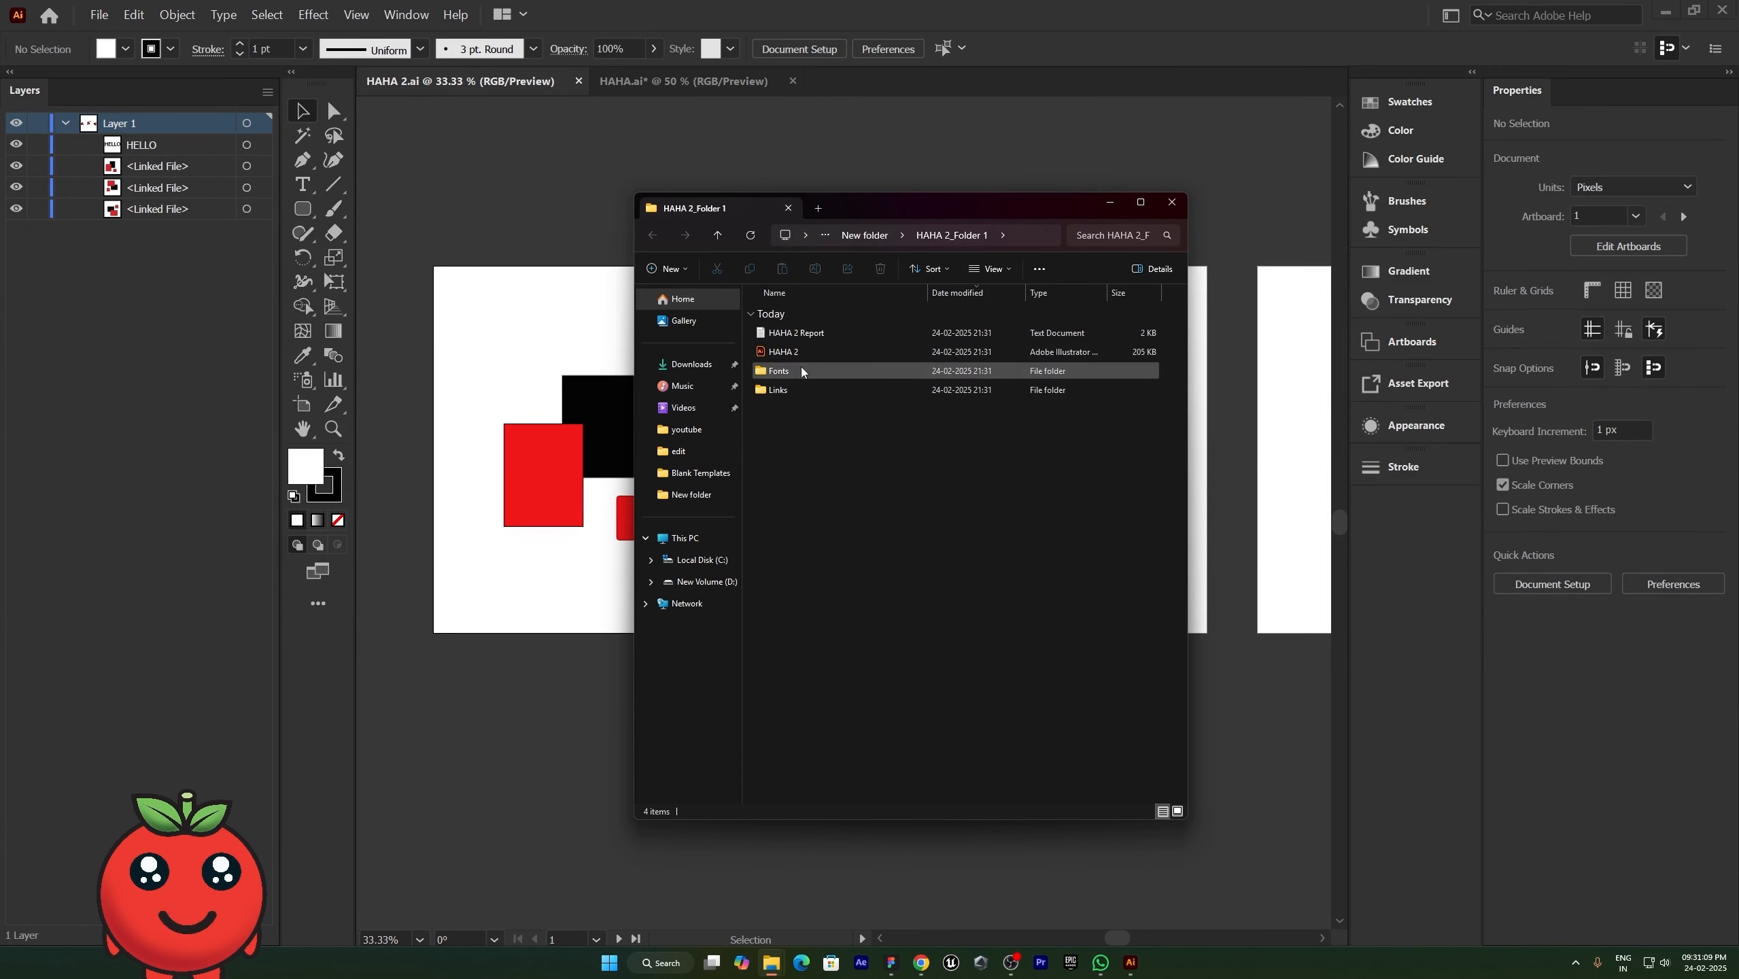
left_click_drag(849, 216, 510, 226)
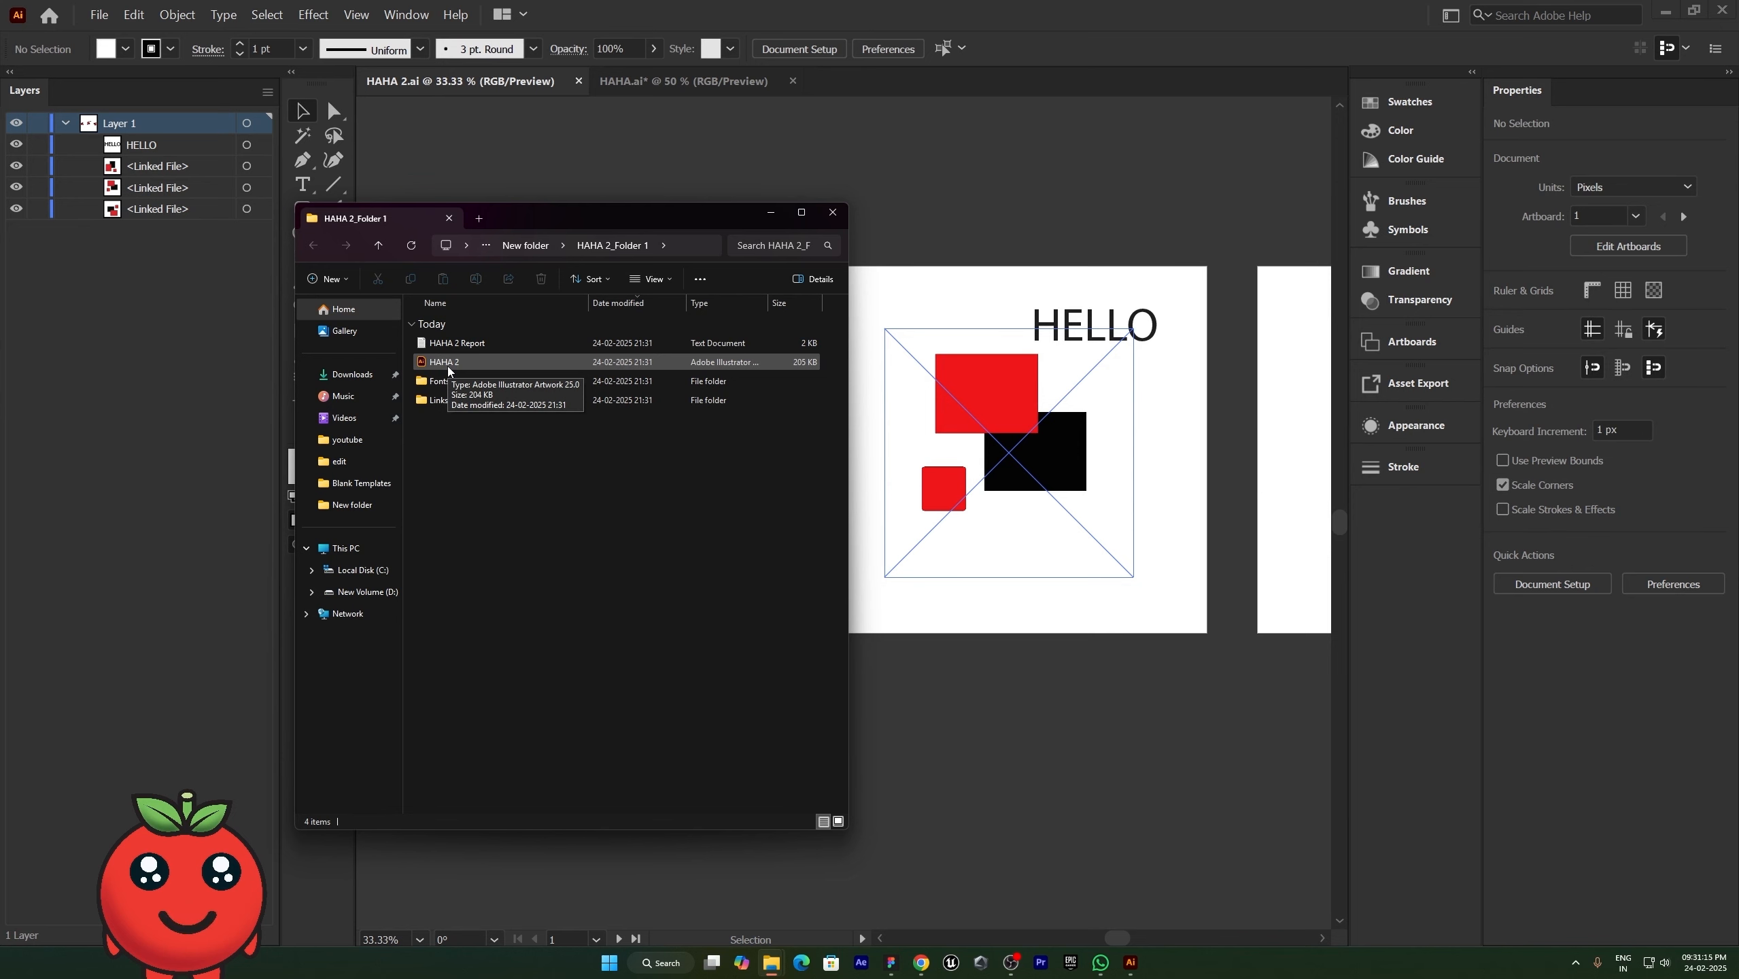
double_click(514, 342)
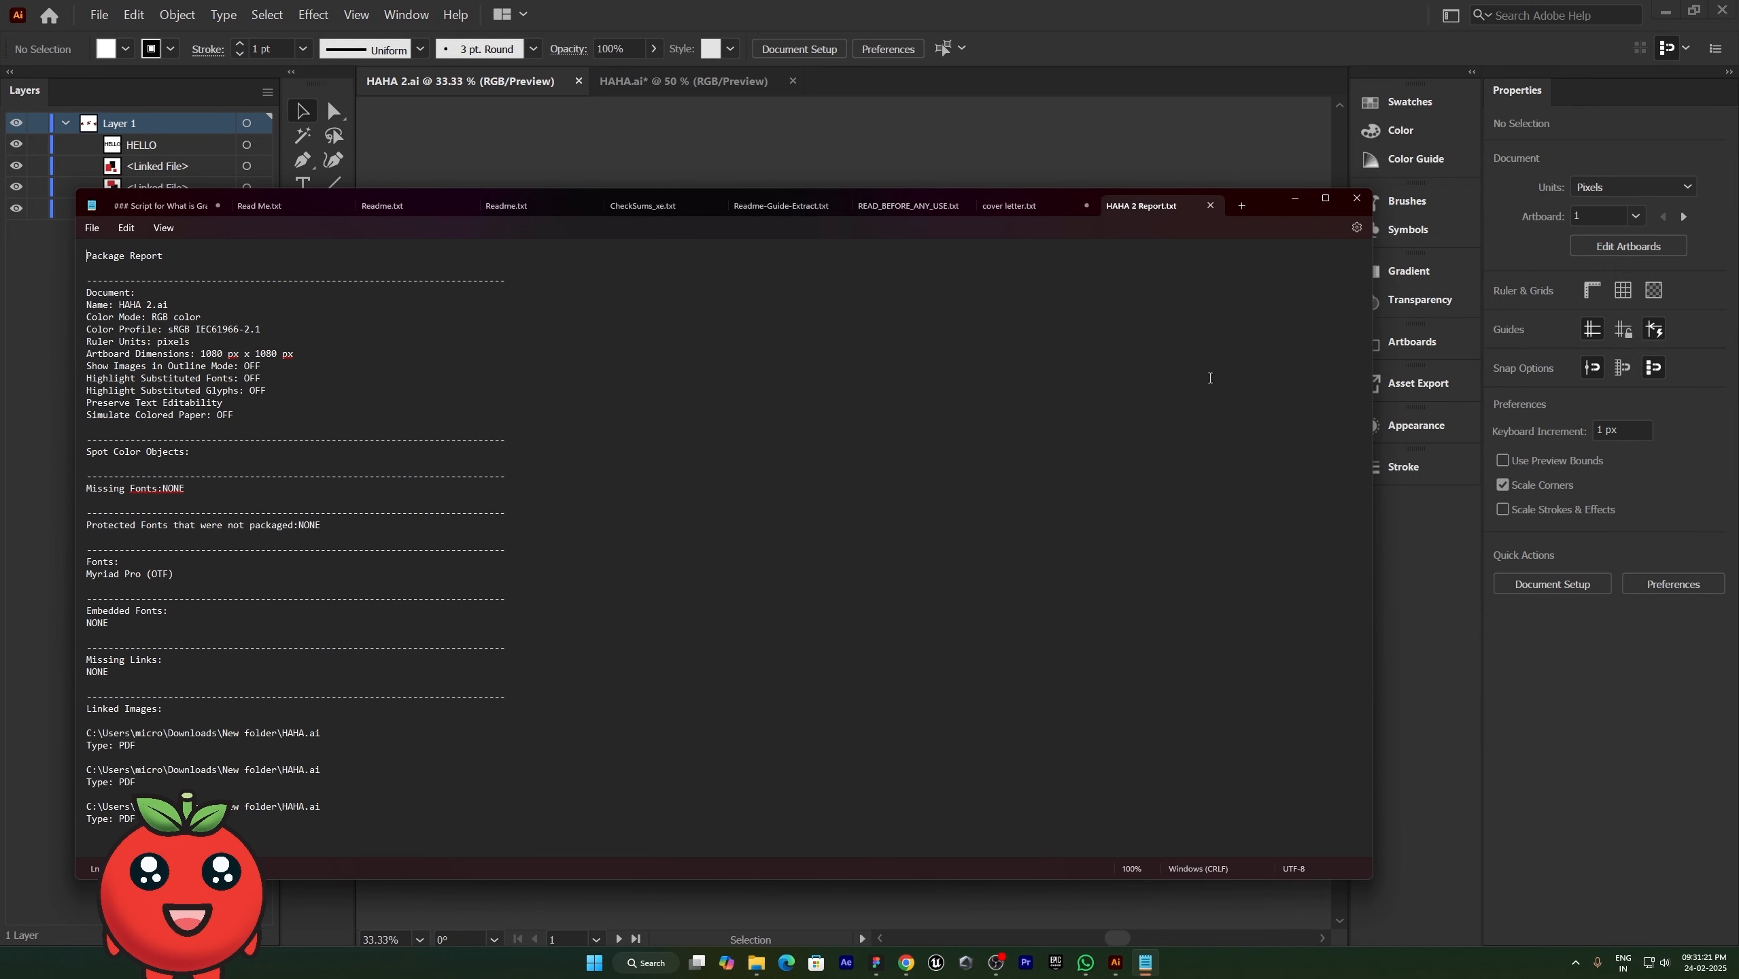
left_click(1356, 199)
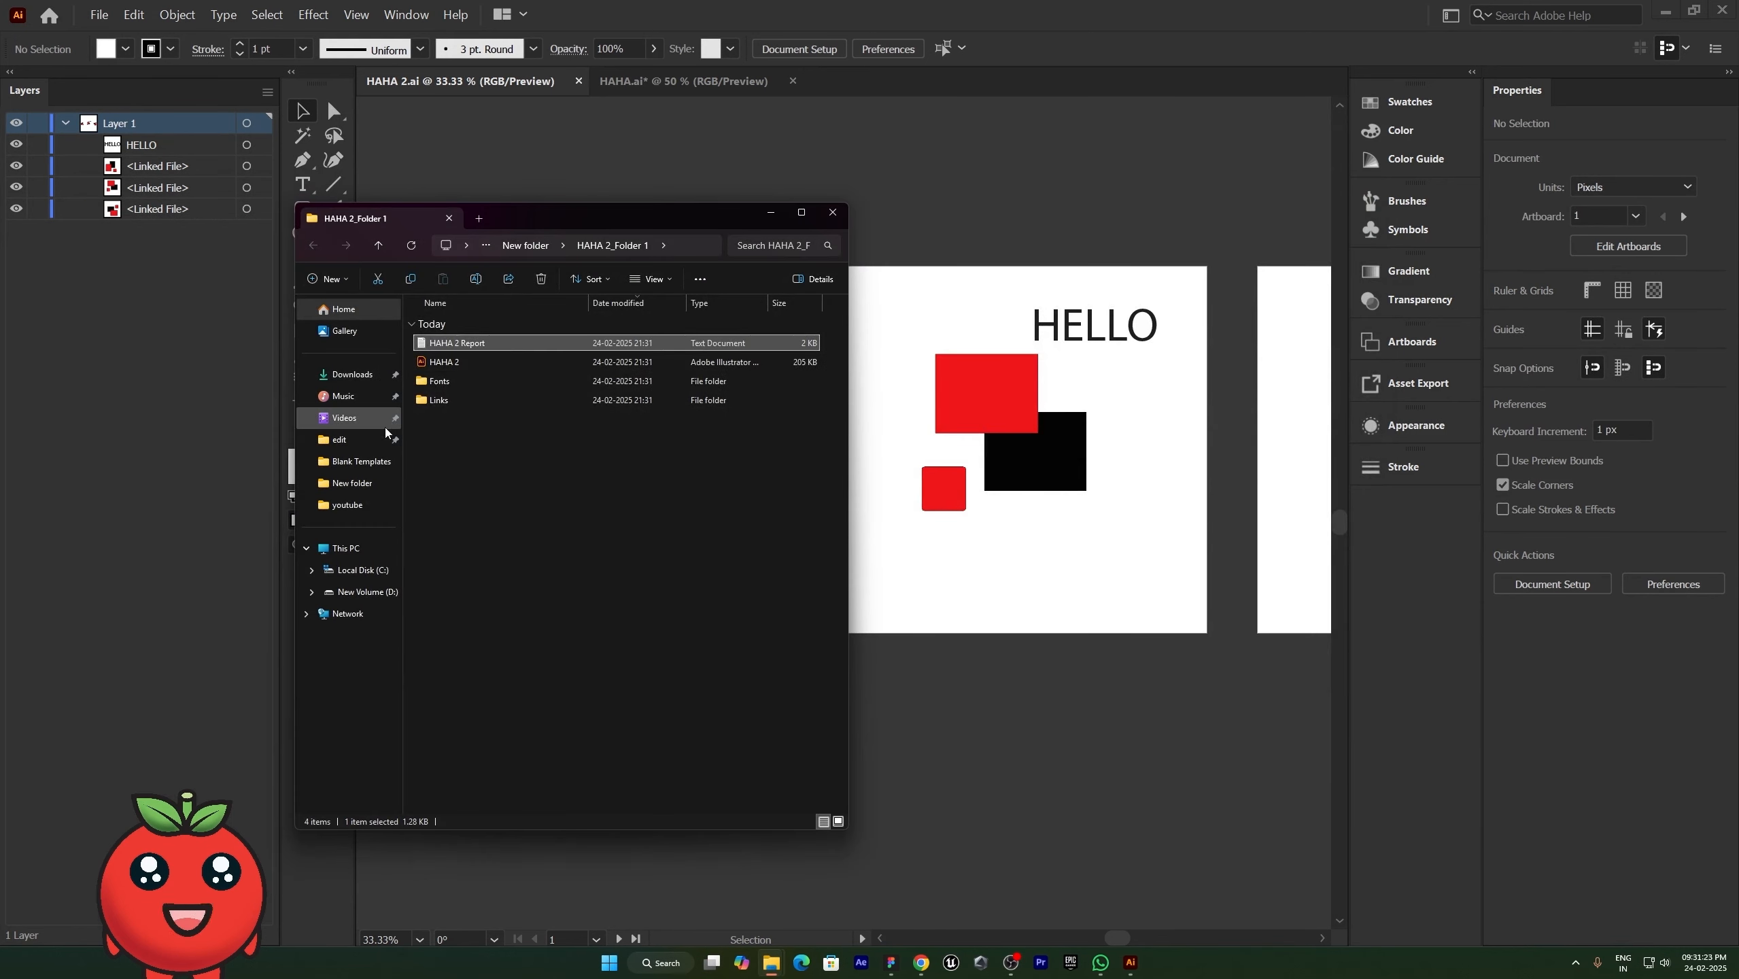
Step: Examine the packaged HAHA 2 file and the contents of the Fonts and Links folders
left_click(460, 361)
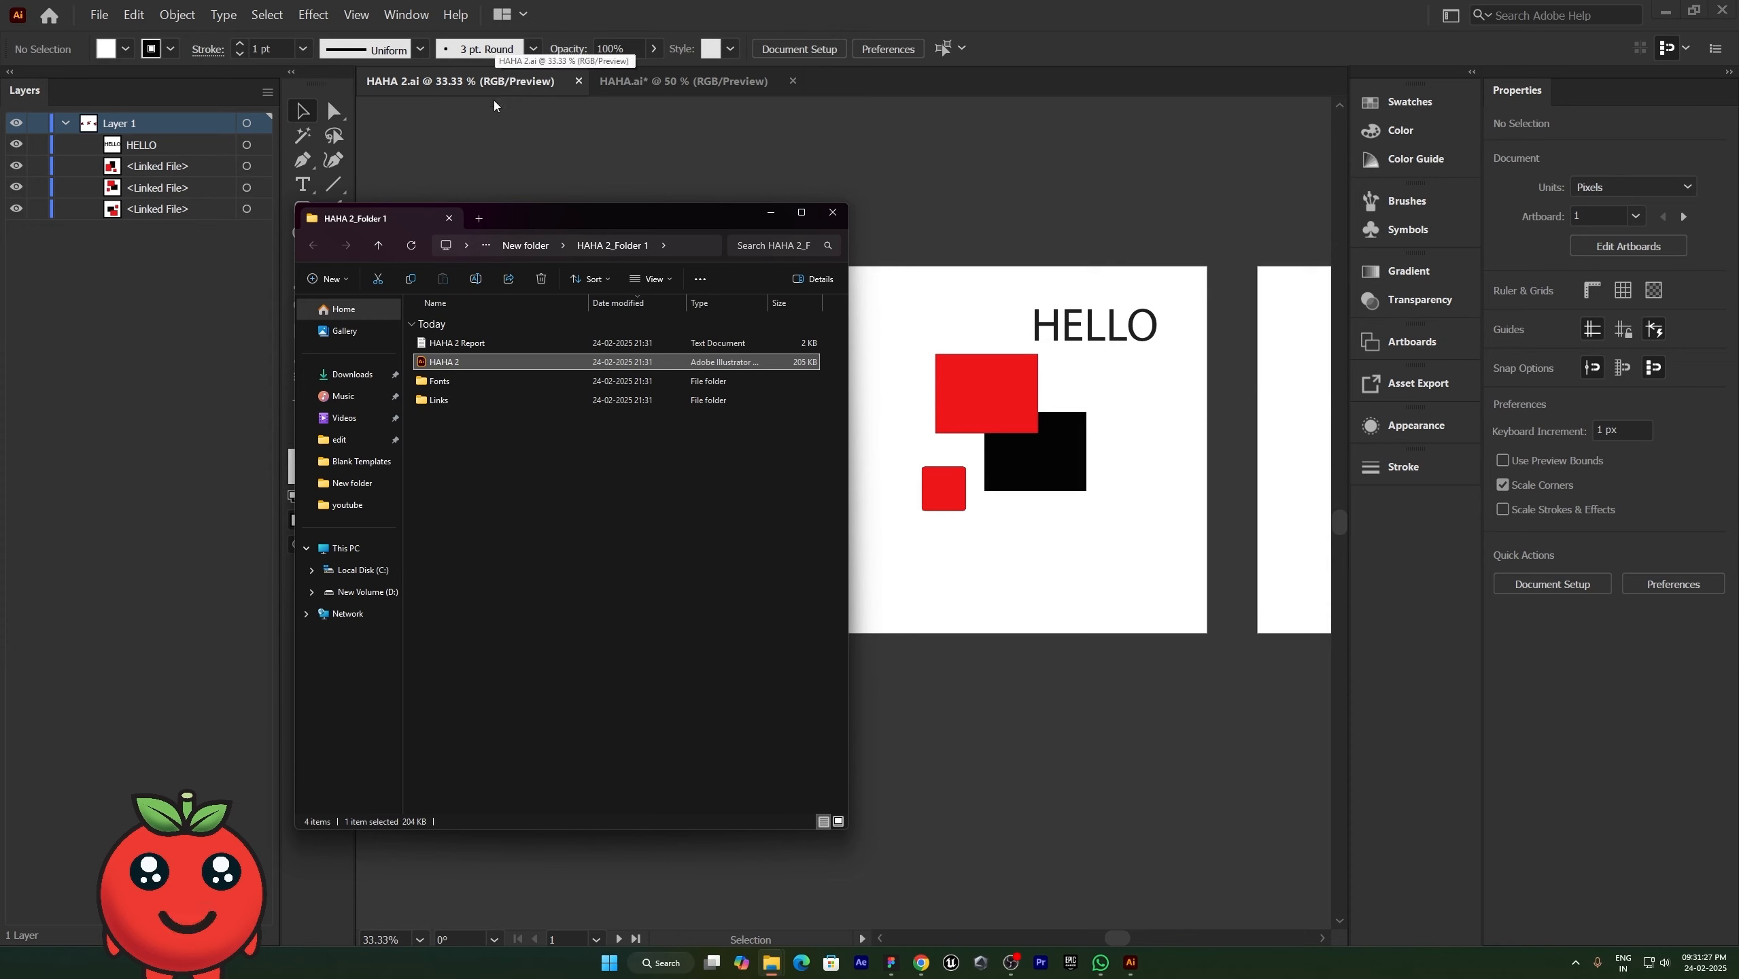
double_click(455, 382)
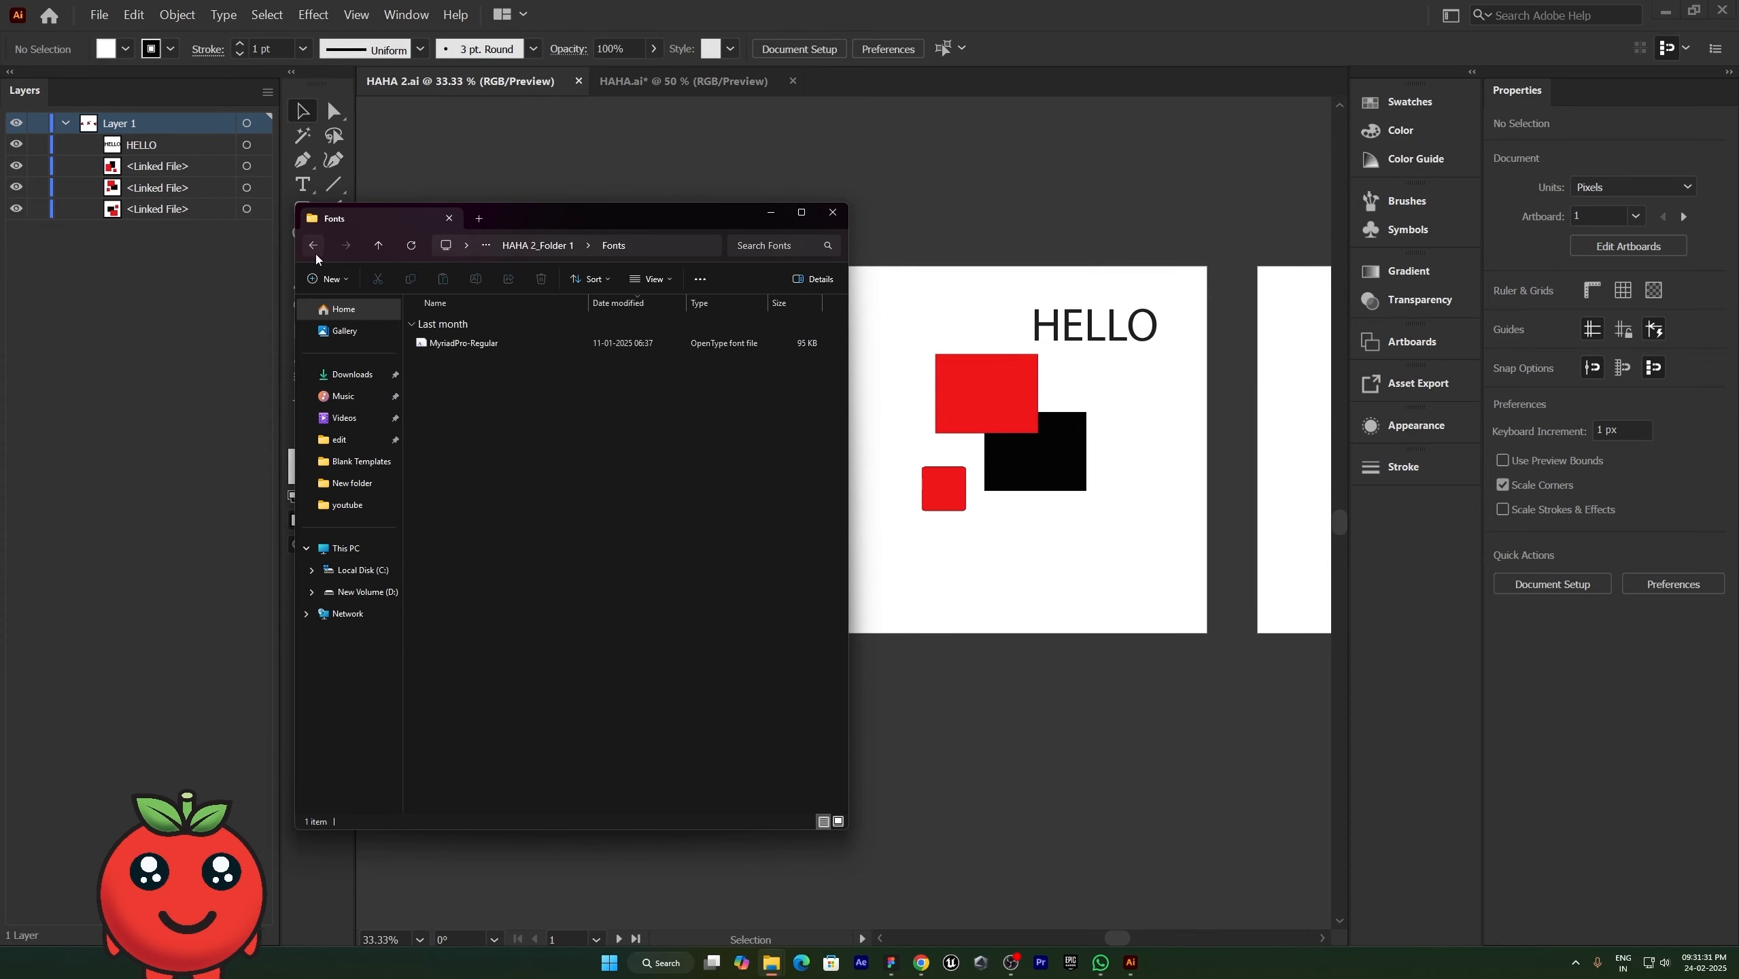
left_click(314, 247)
double_click(463, 404)
left_click(312, 245)
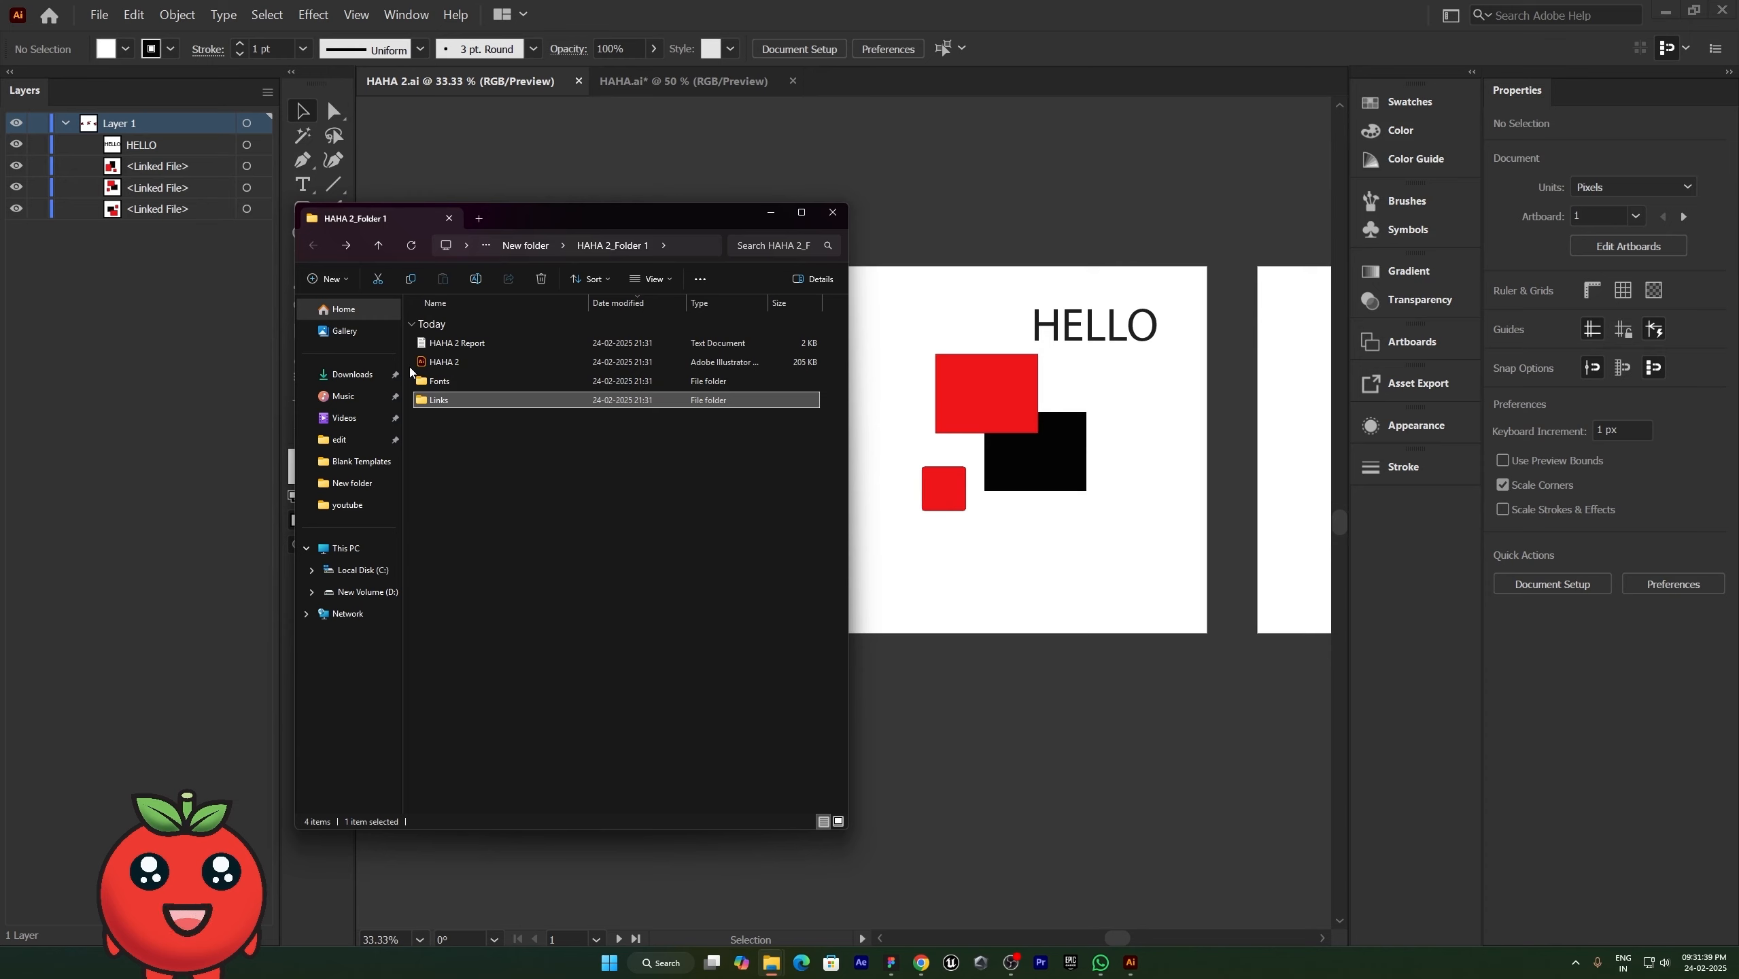
Step: Select the linked artwork on the second artboard, compare it with the package's Links folder, and deselect it in Illustrator
left_click(1018, 169)
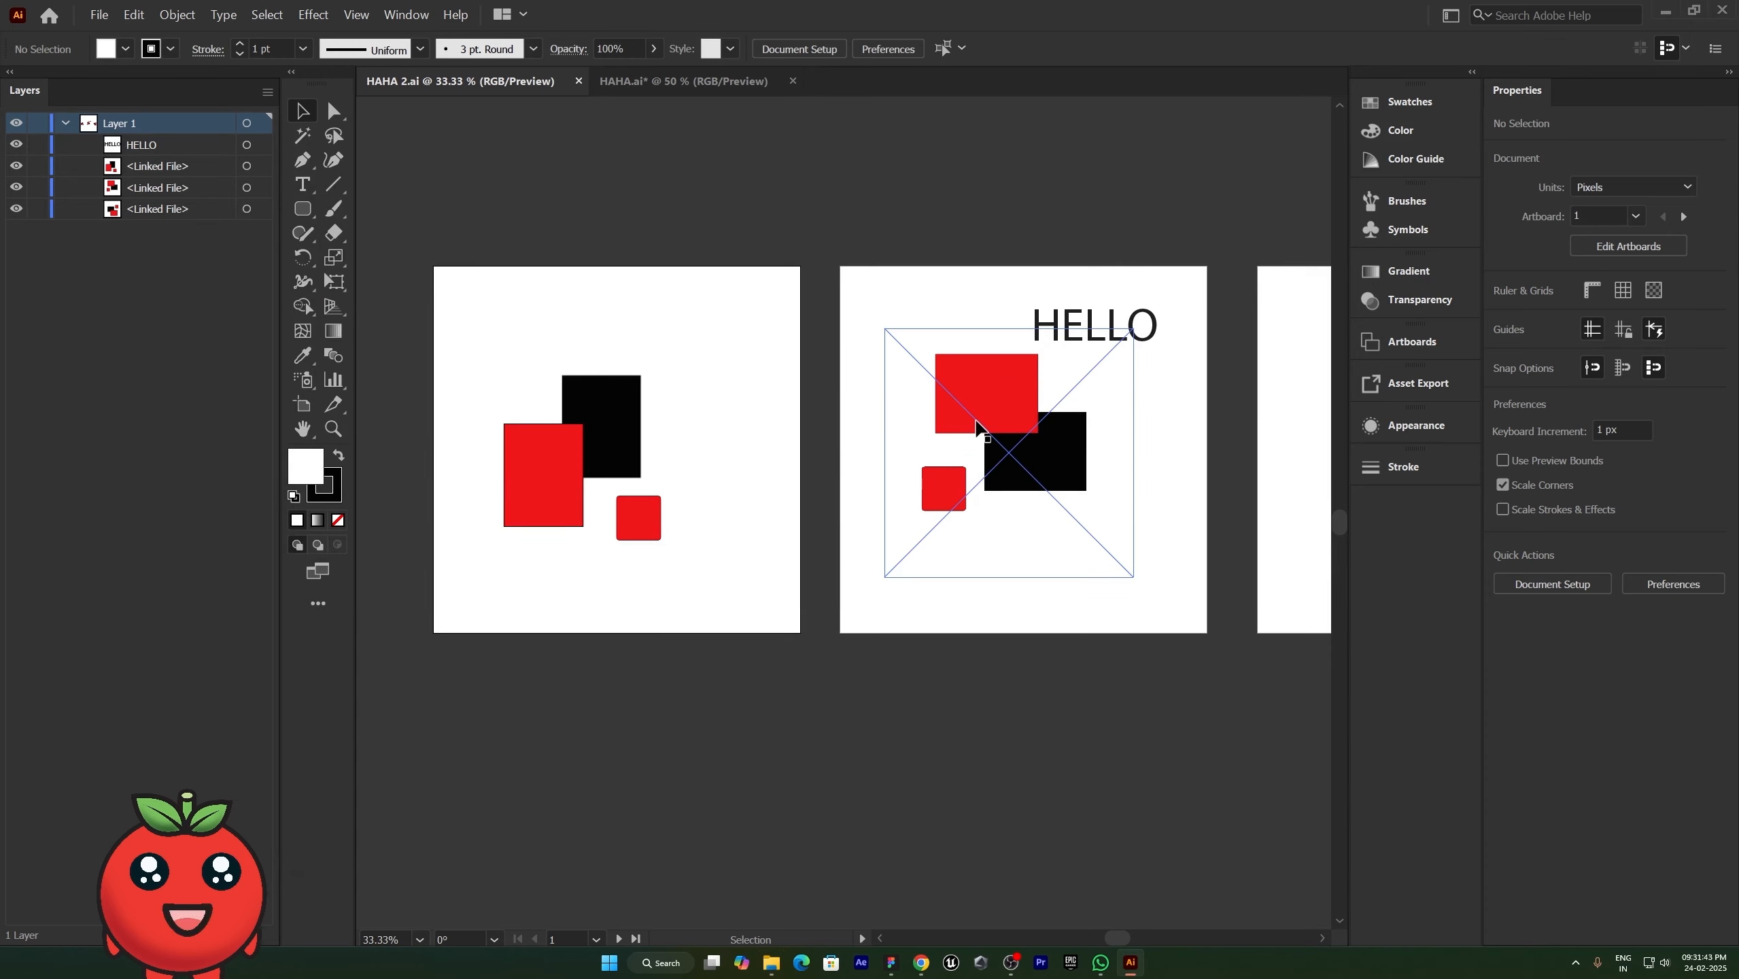
left_click(944, 433)
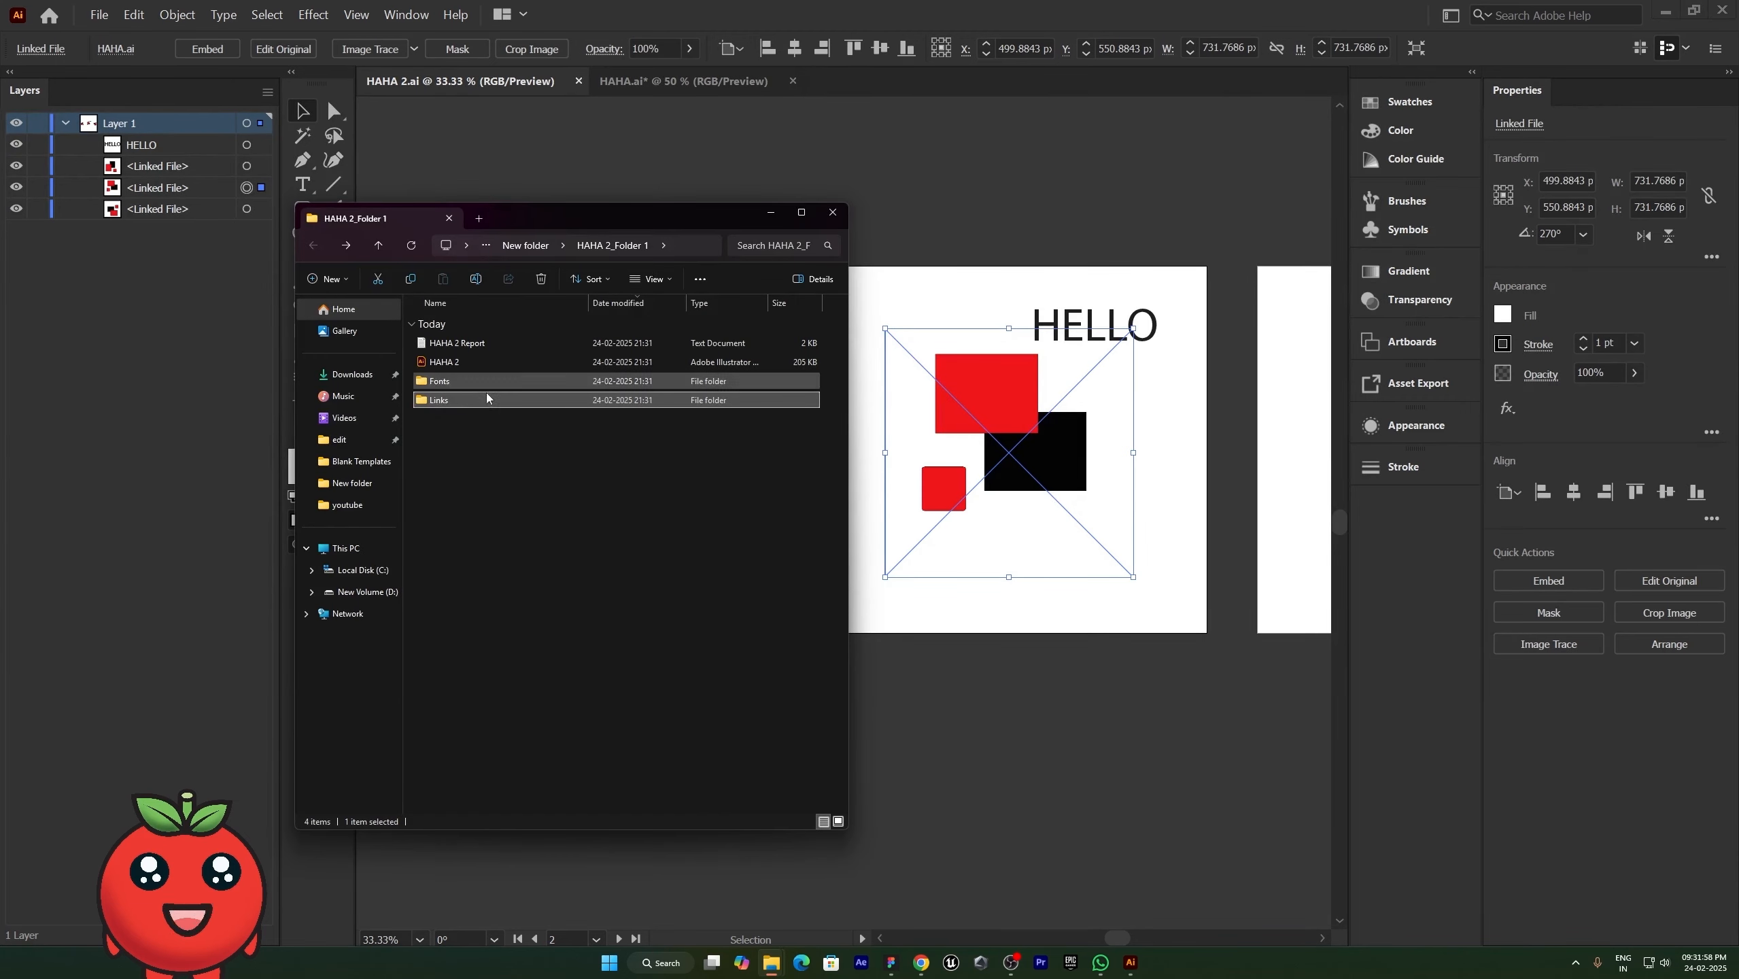
double_click(455, 401)
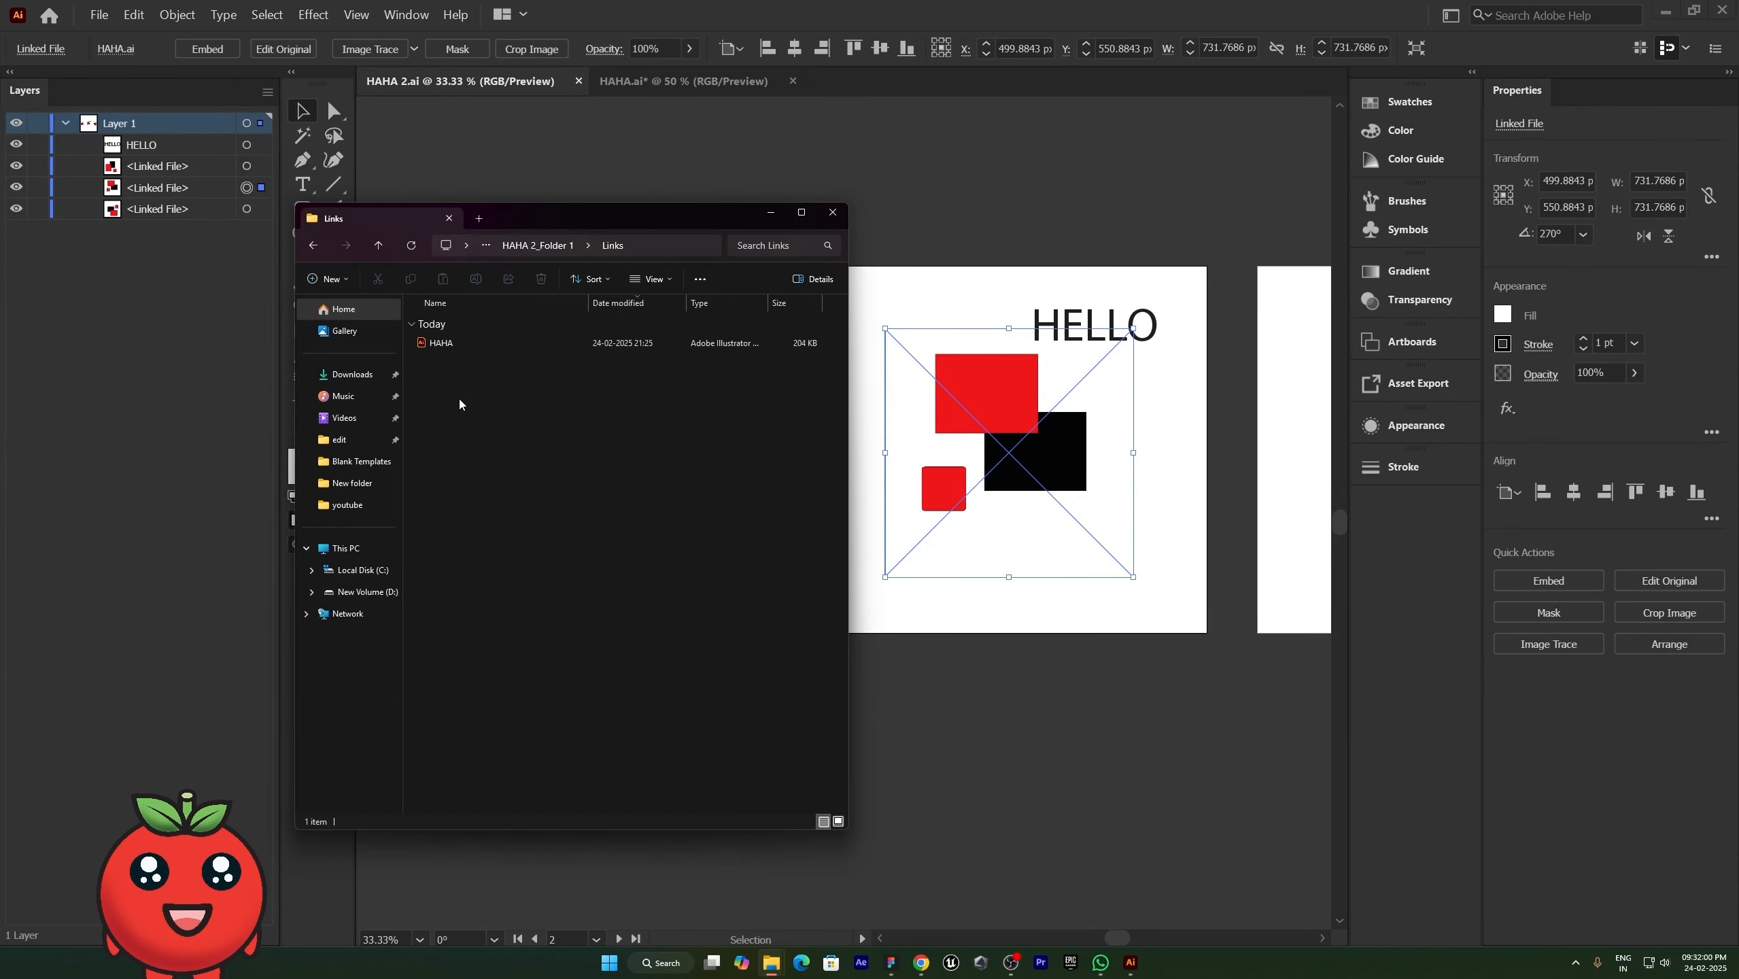
key("alt+Left")
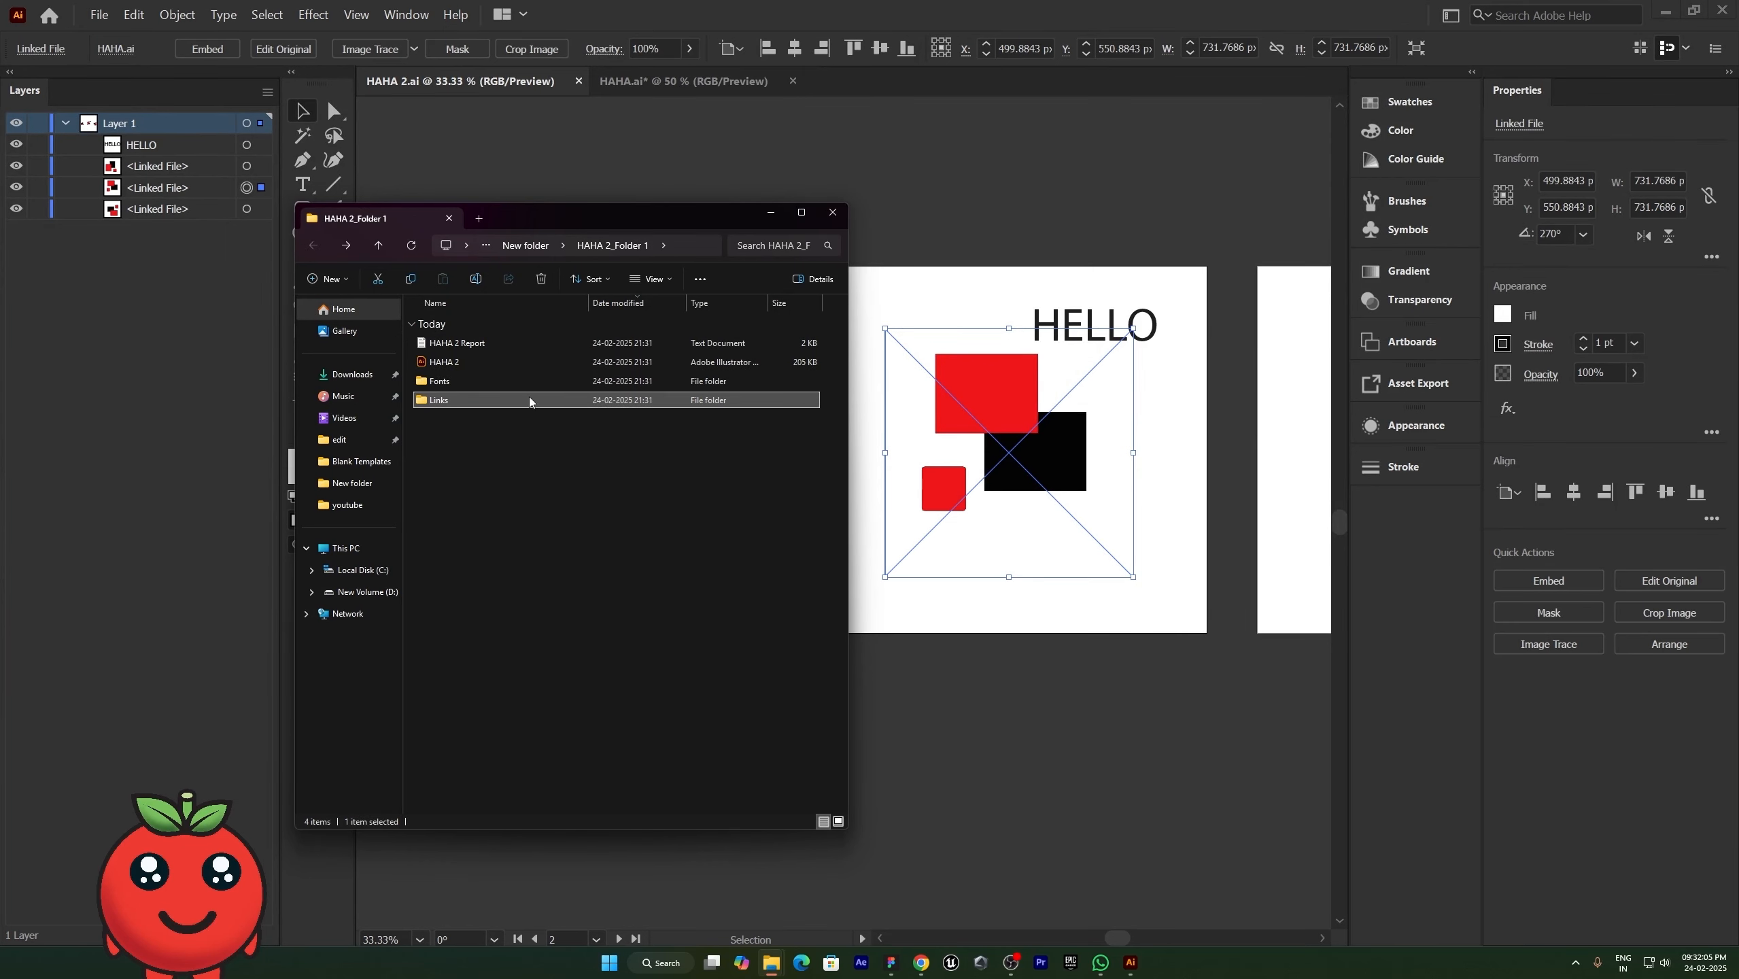
left_click(1083, 623)
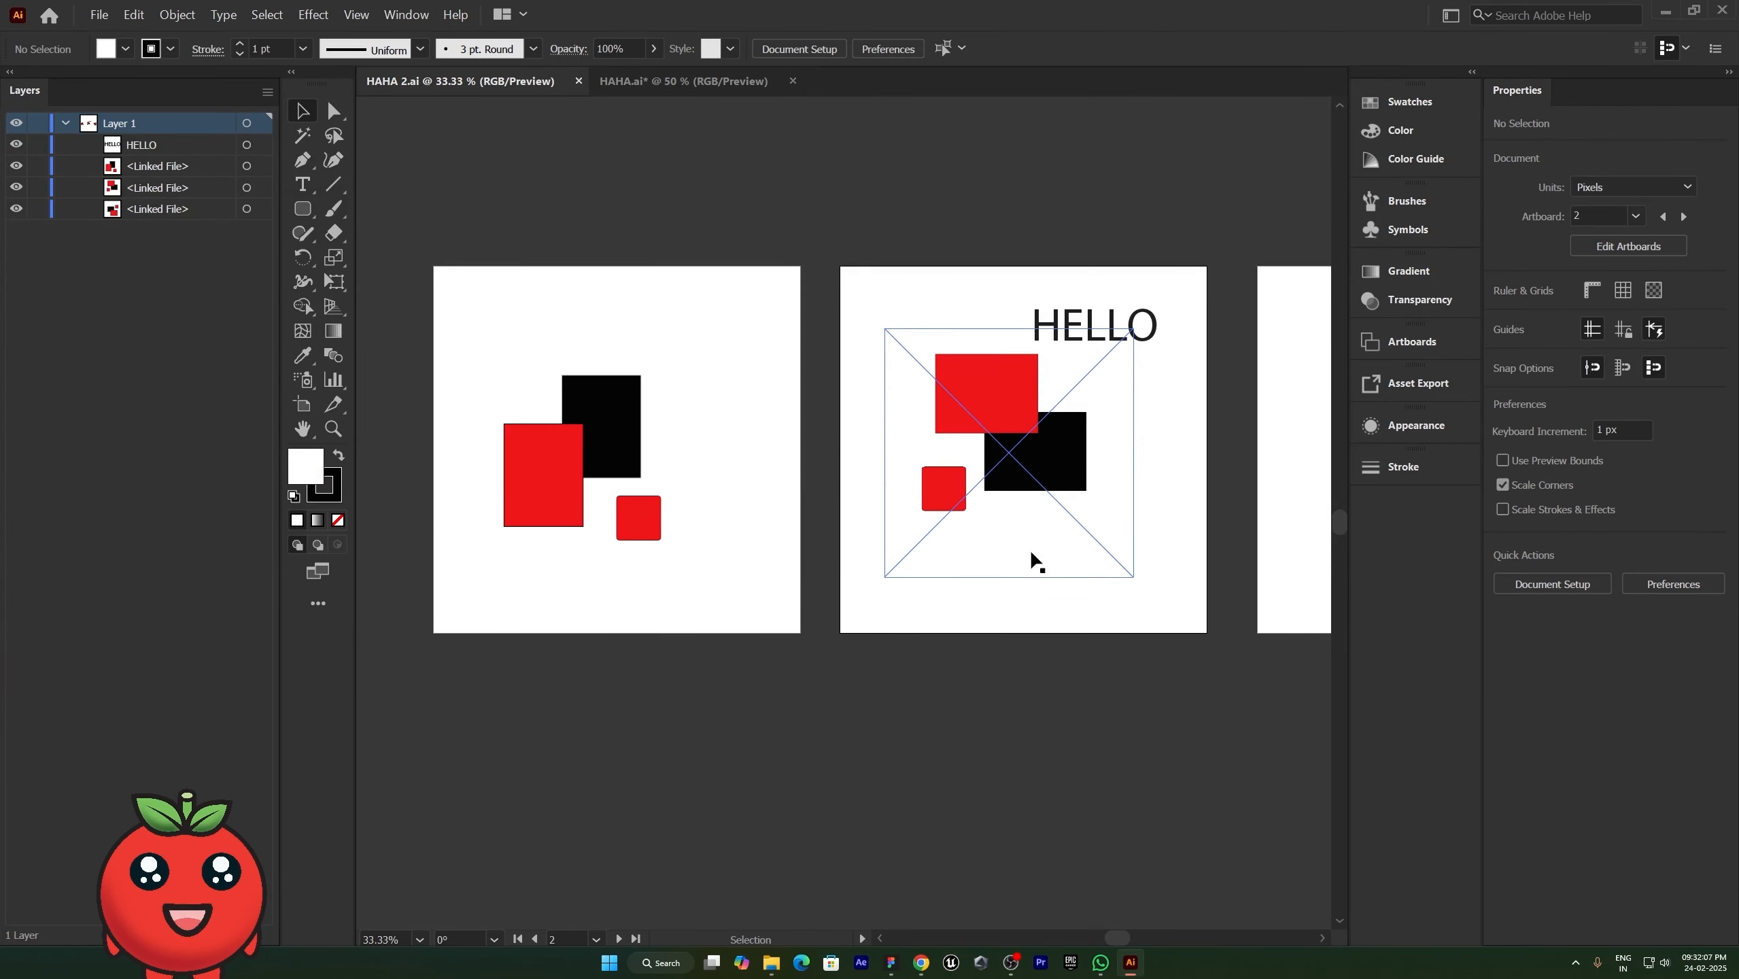
key("space")
left_click_drag(1072, 507, 682, 525)
left_click_drag(1065, 554, 897, 558)
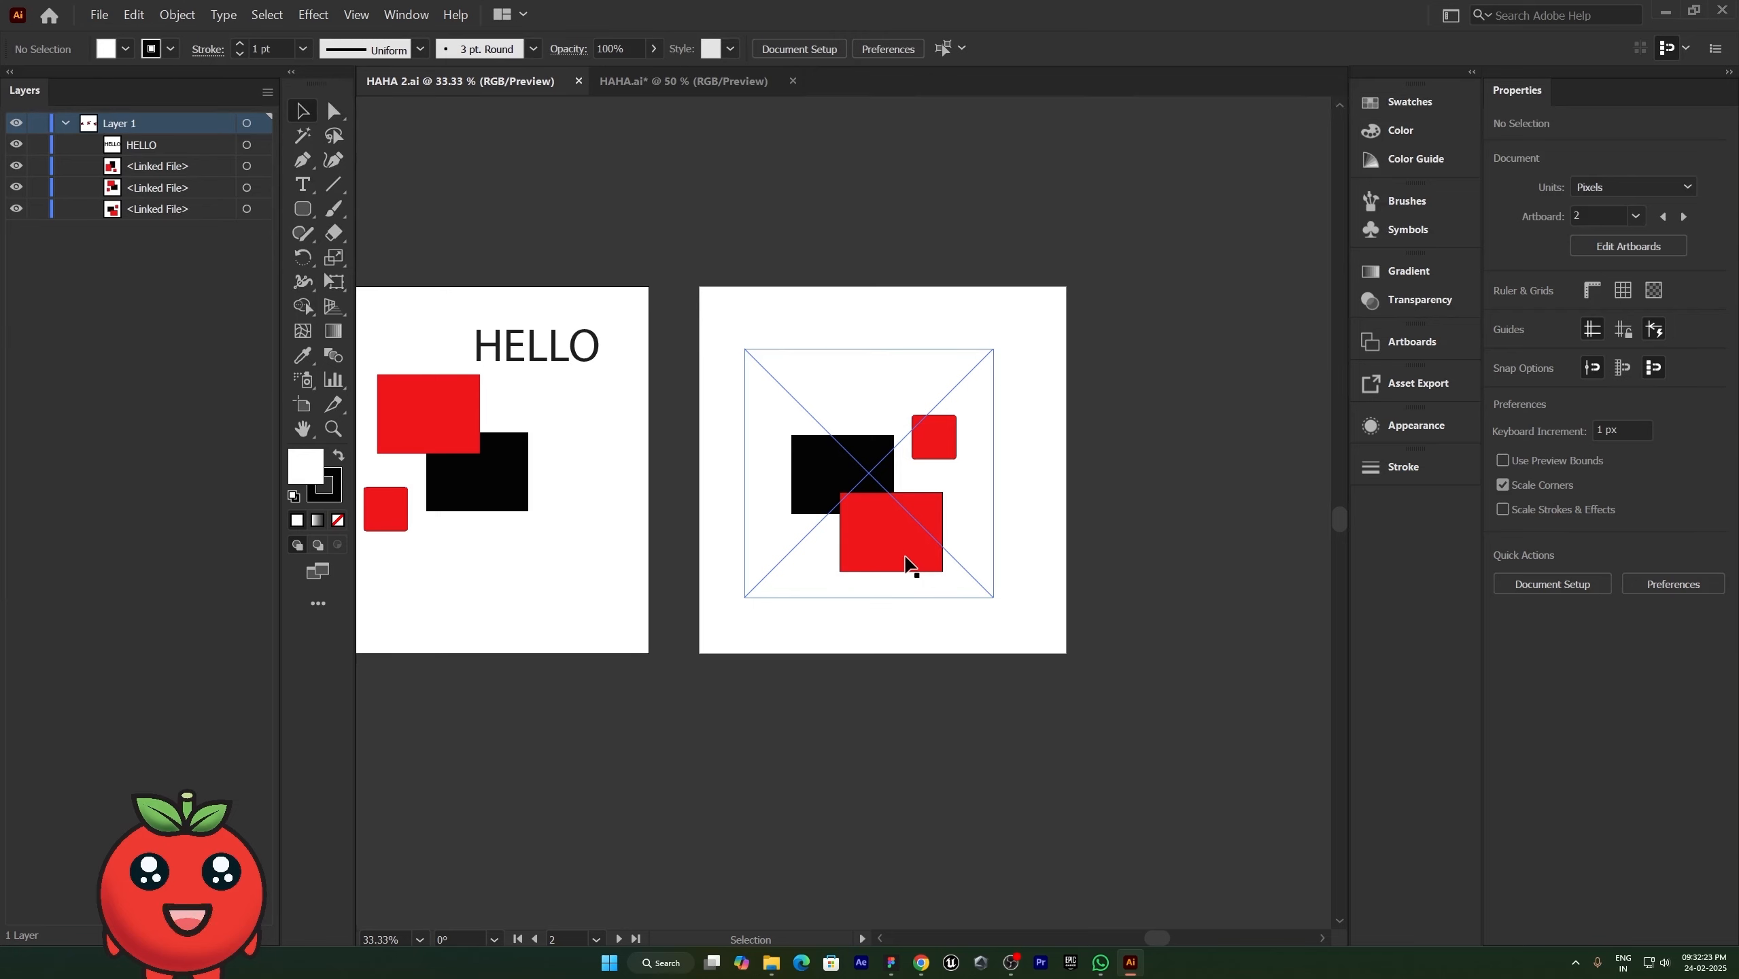
key("space")
left_click_drag(636, 609, 951, 664)
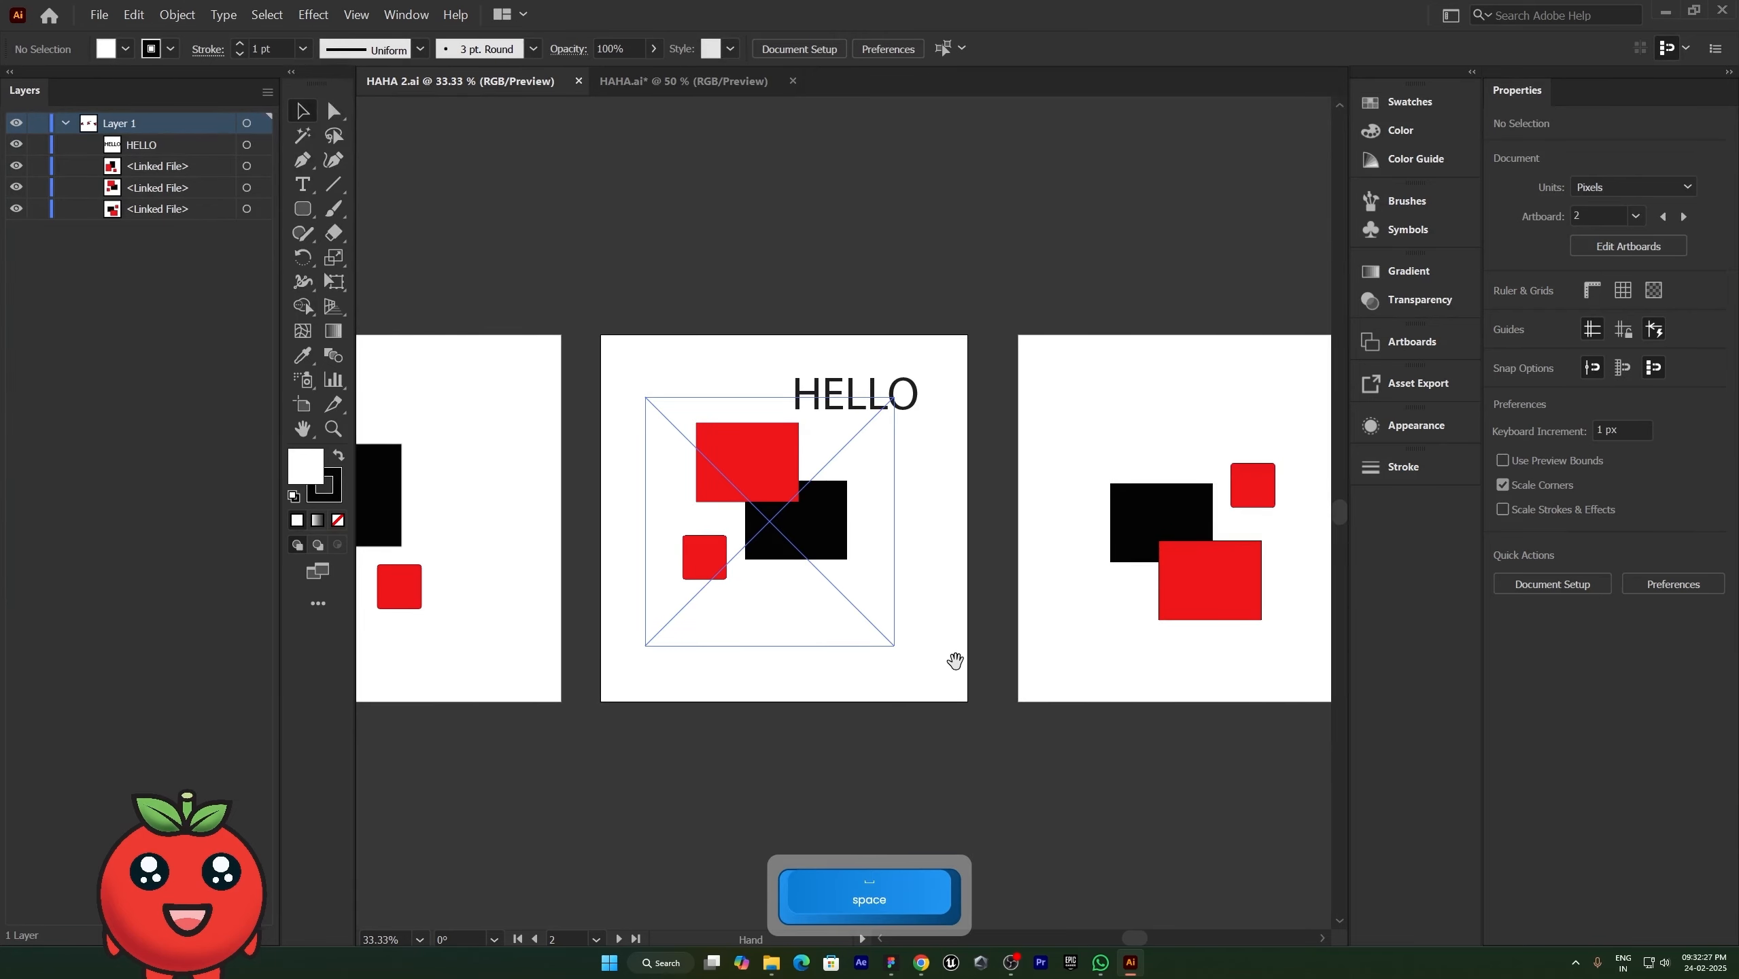